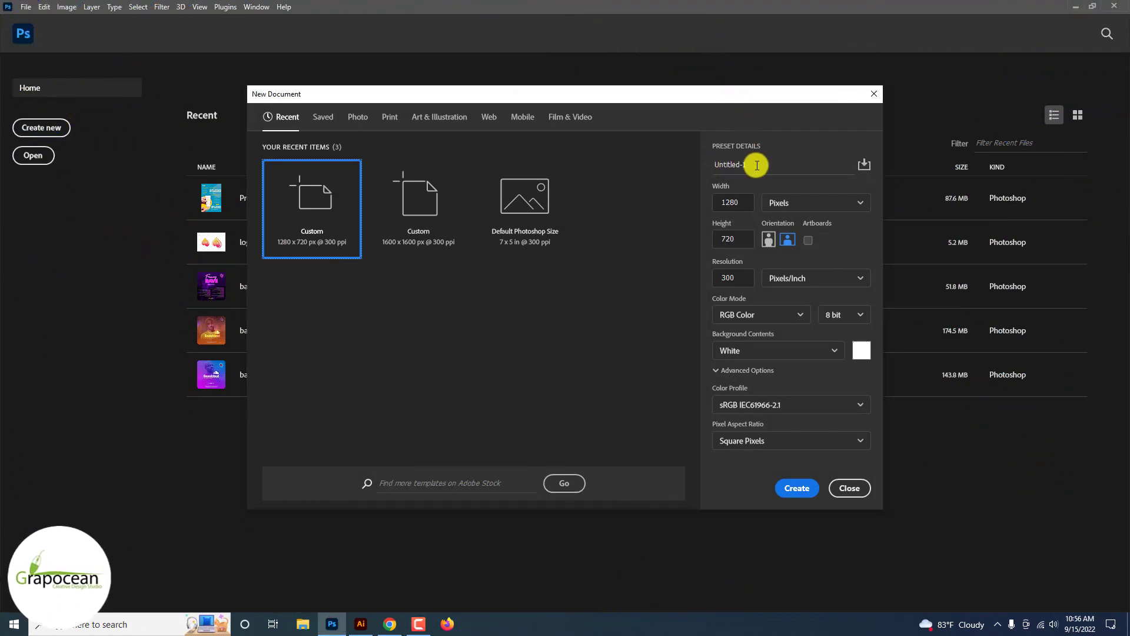
- Create a 1600 × 1600 px, 300 ppi document named 'Tech Ads banner' and zoom out
type("Tech ")
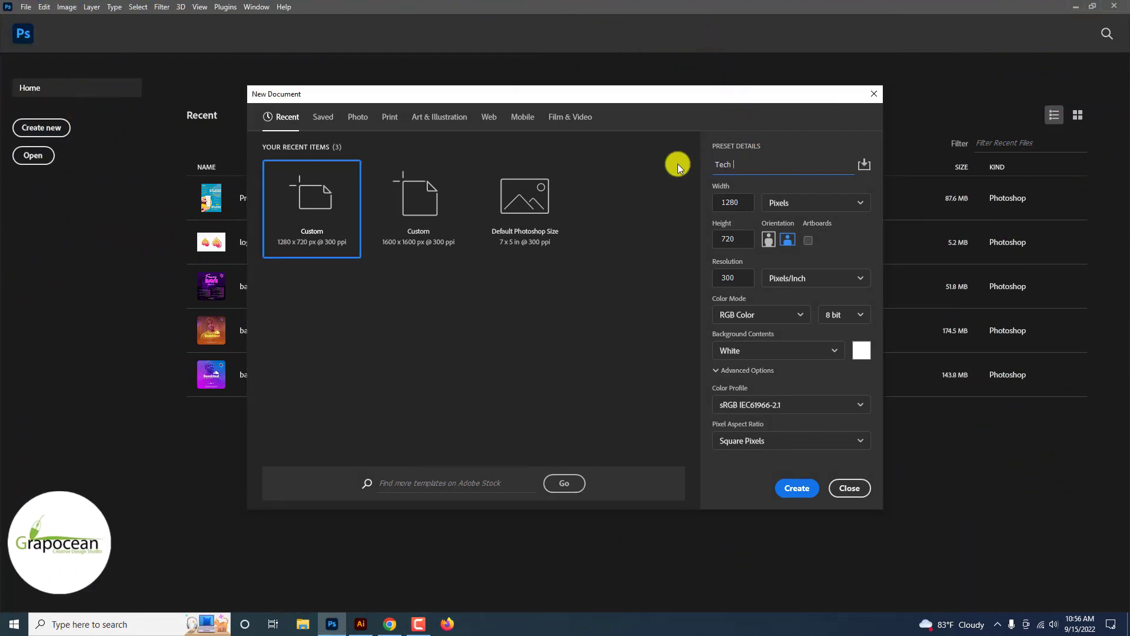
type("Ads banner")
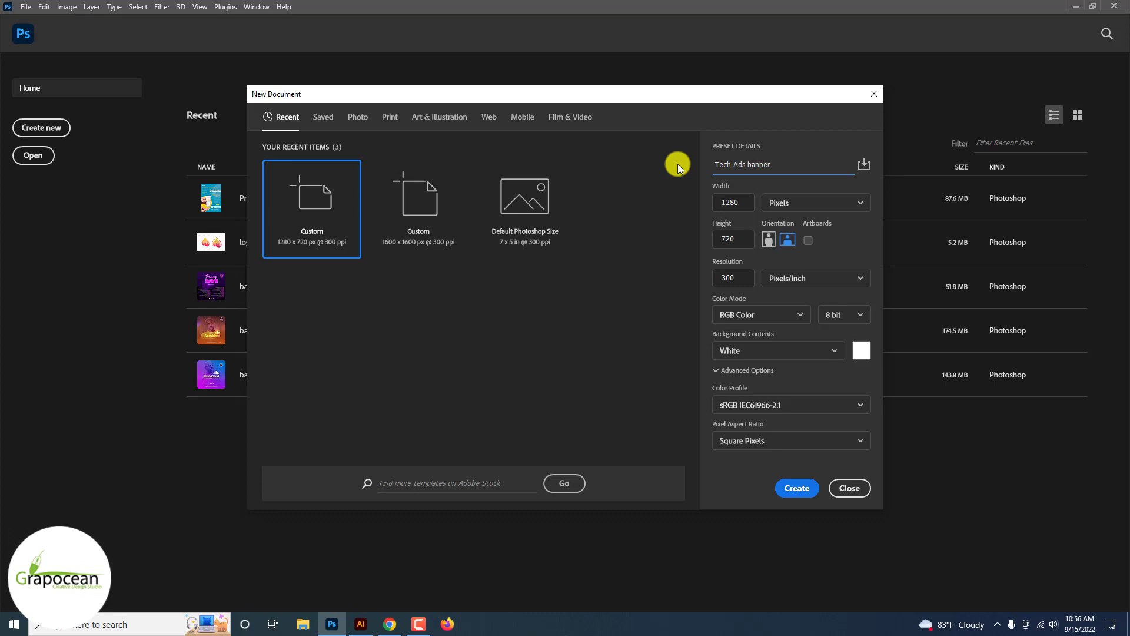
double_click(722, 203)
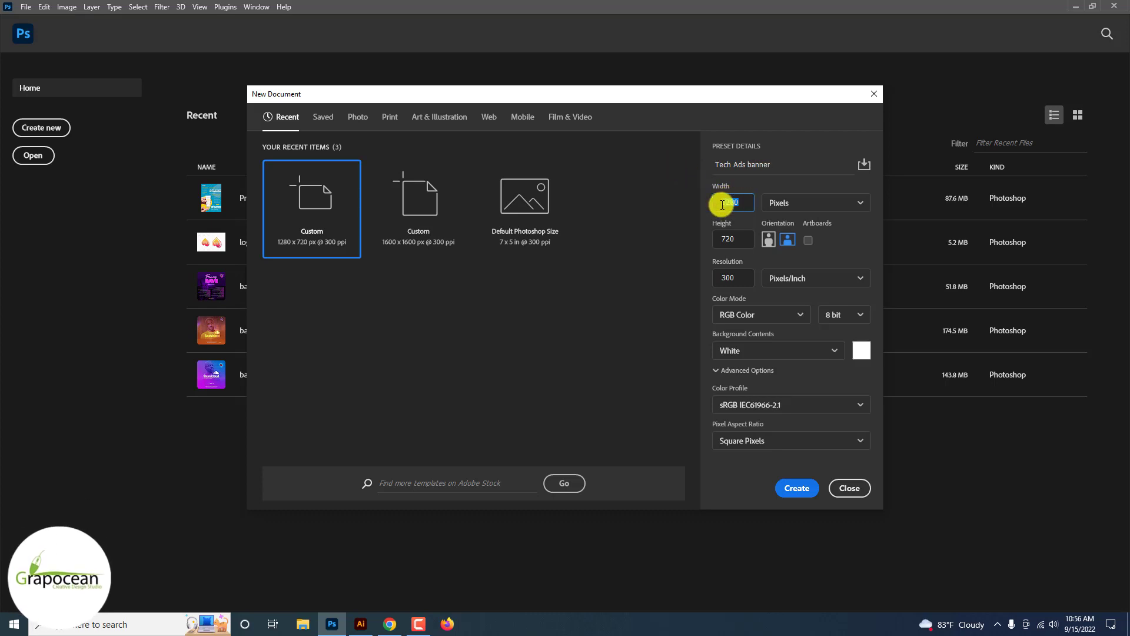
type("00")
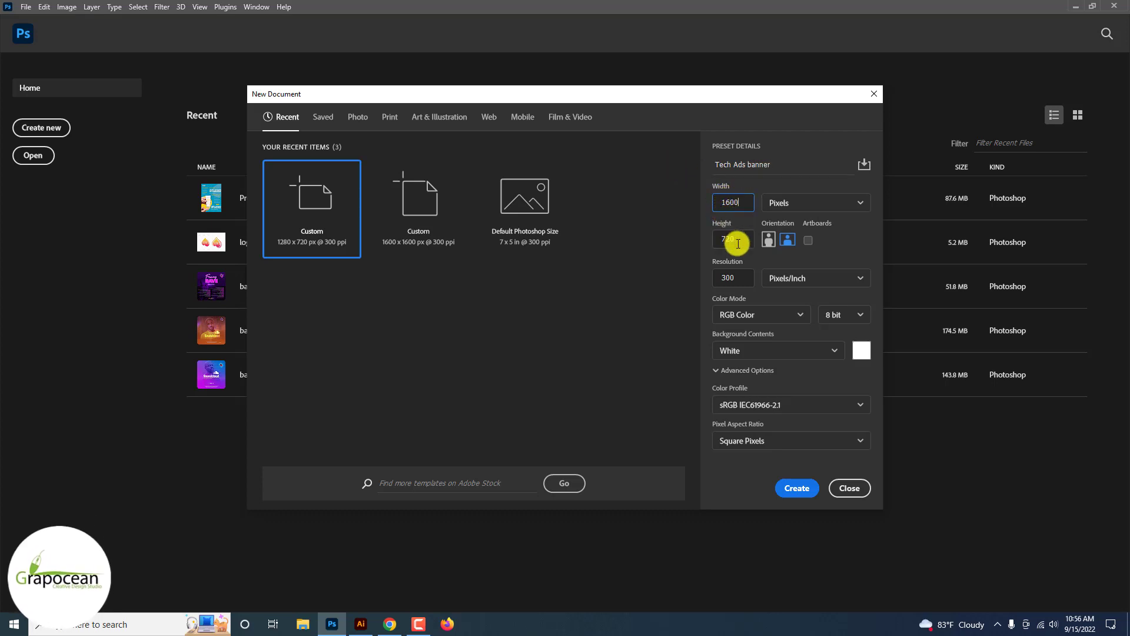
type("00")
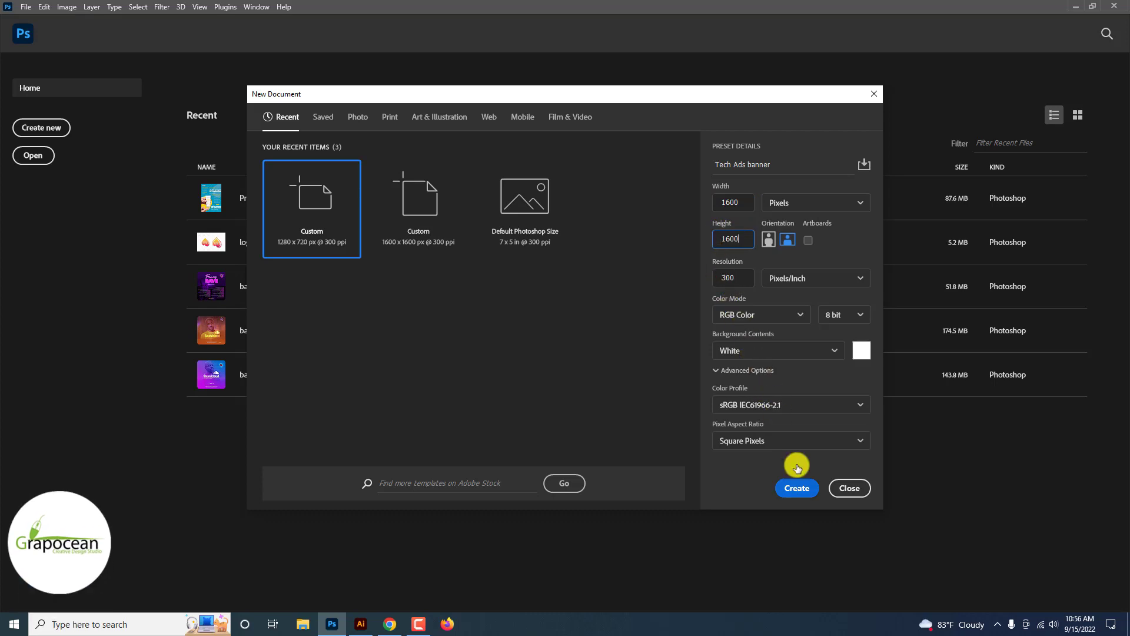
left_click(799, 486)
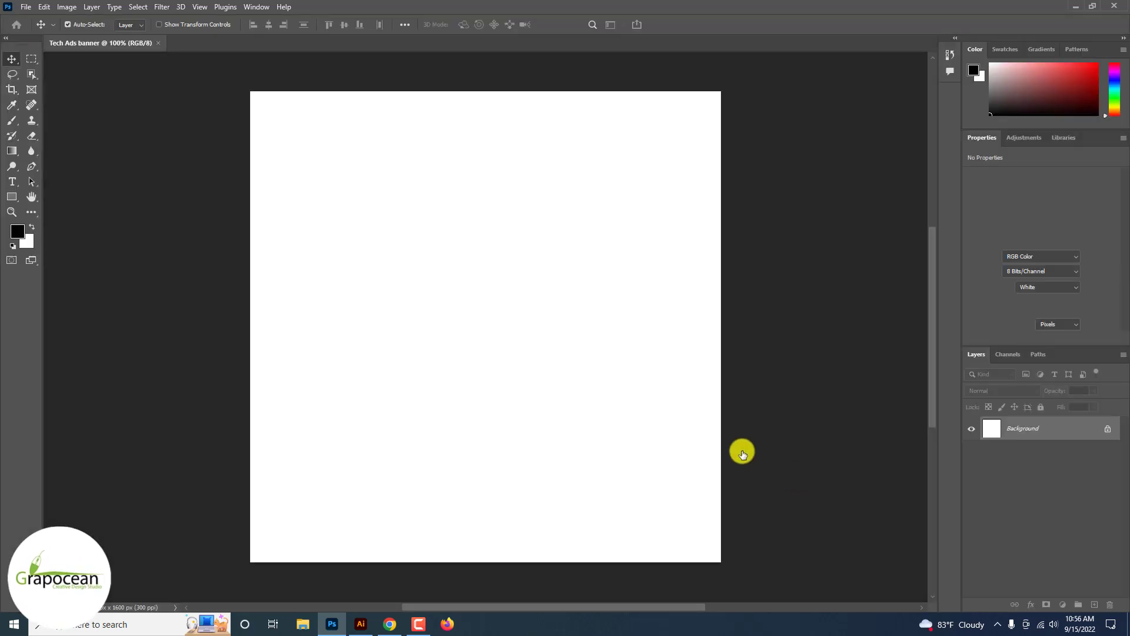
scroll(488, 331, "down", 2)
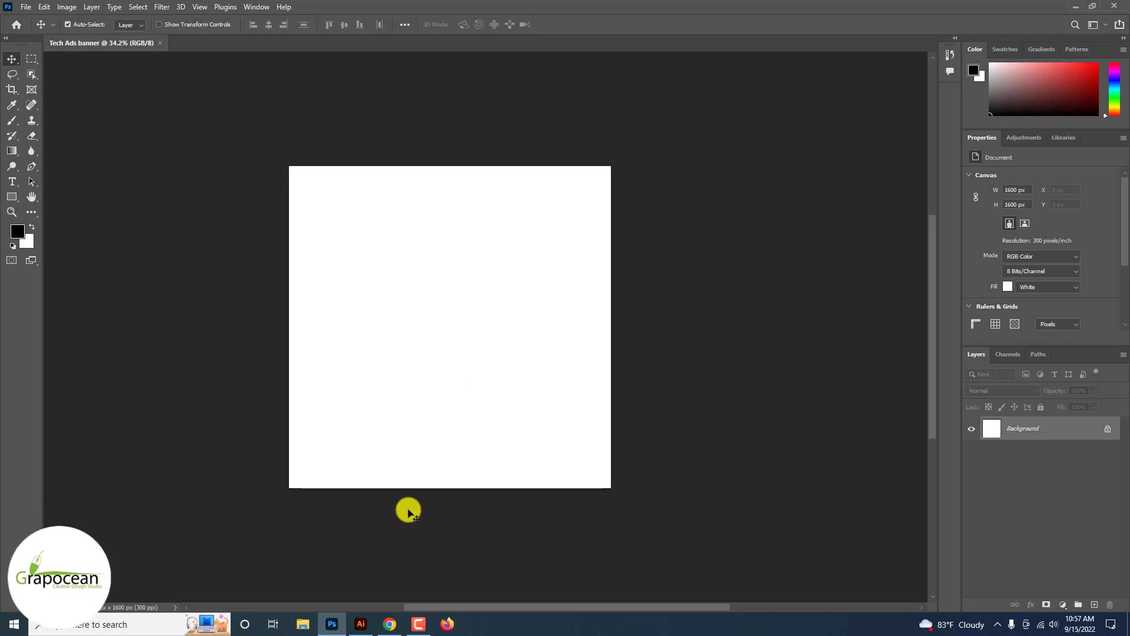
left_click(361, 624)
- Create a new 2 × 2 in Illustrator document measured in inches and zoom out
left_click(54, 137)
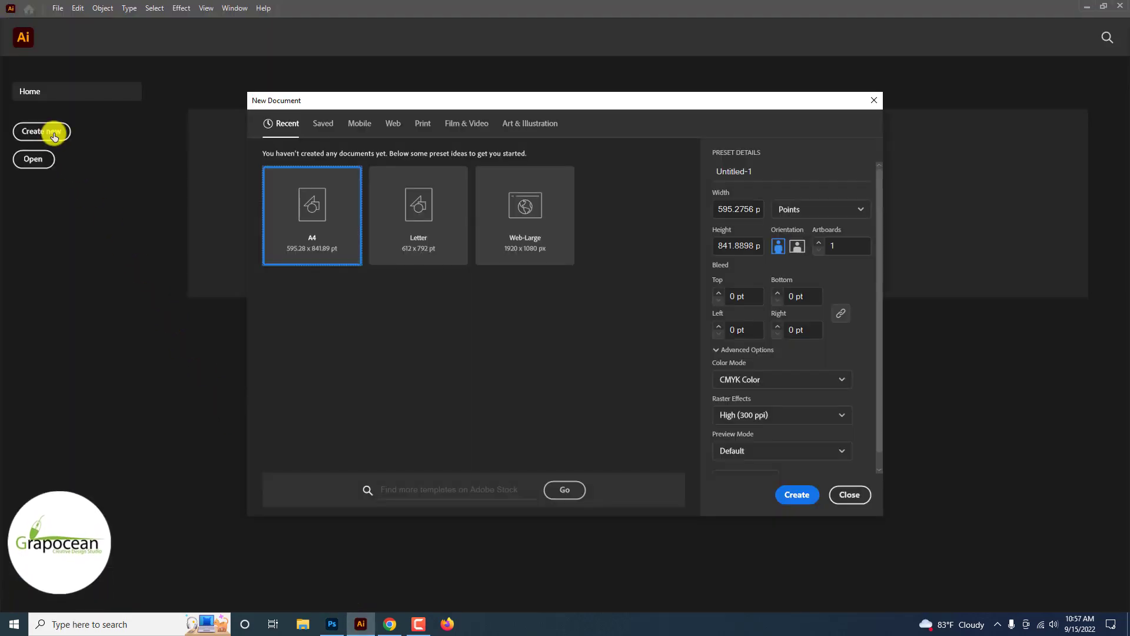
left_click(807, 209)
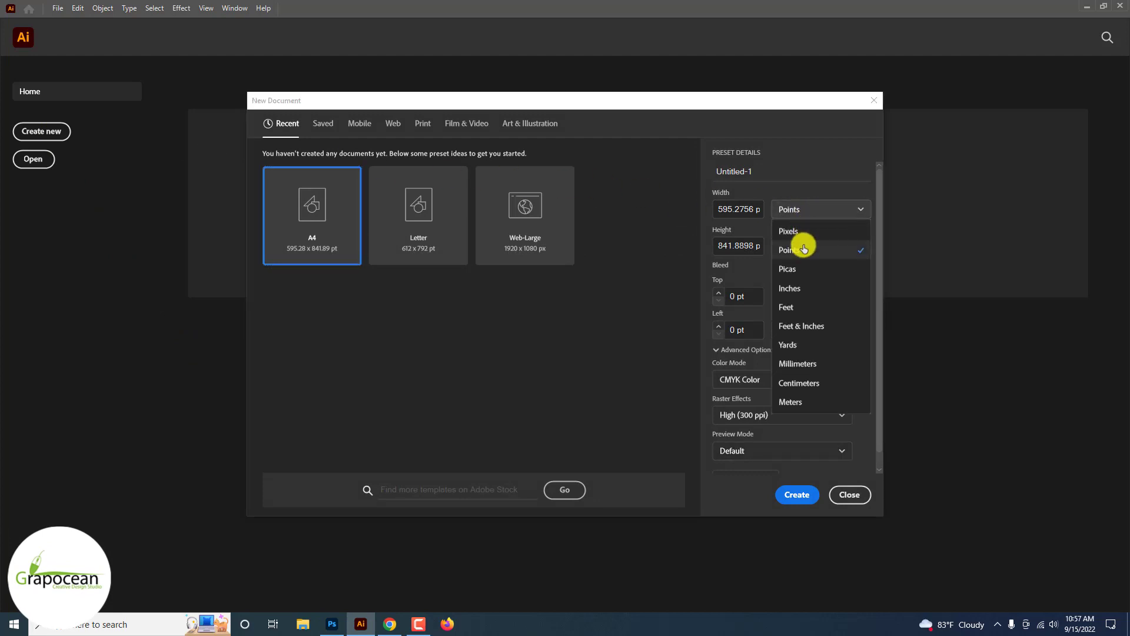
left_click(796, 290)
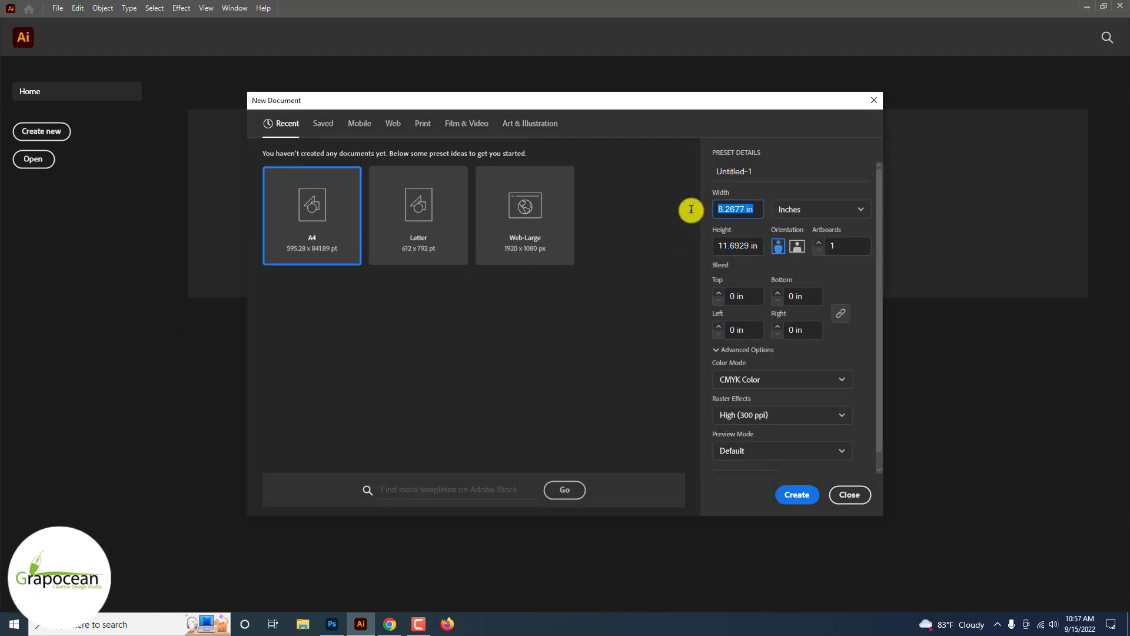
left_click(739, 244)
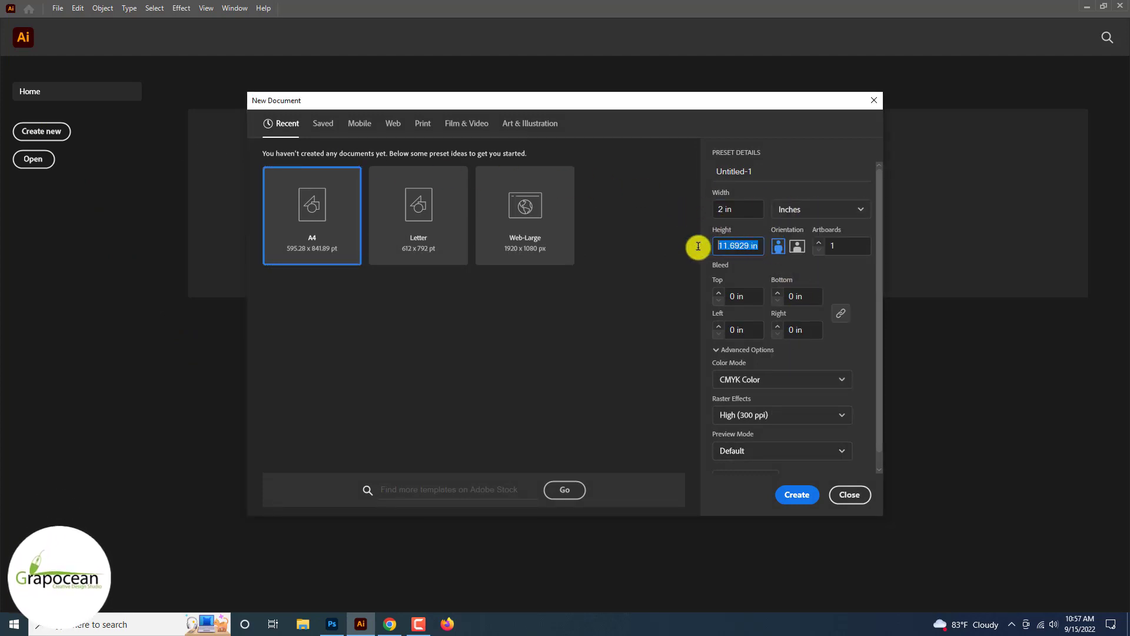
type("2")
left_click(797, 494)
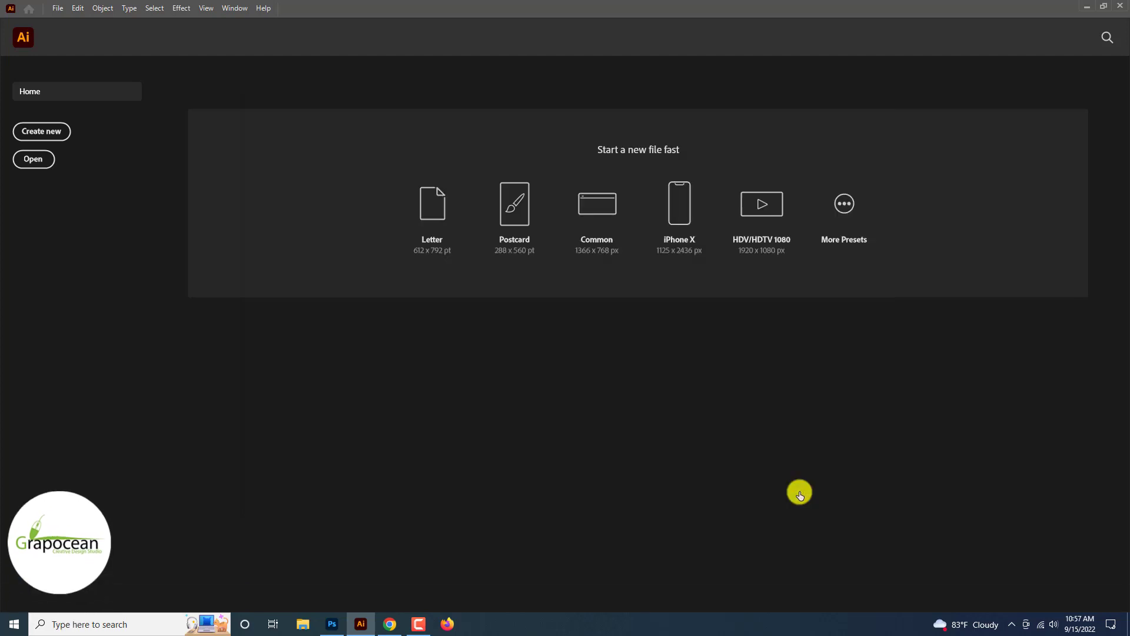
key("ctrl+minus")
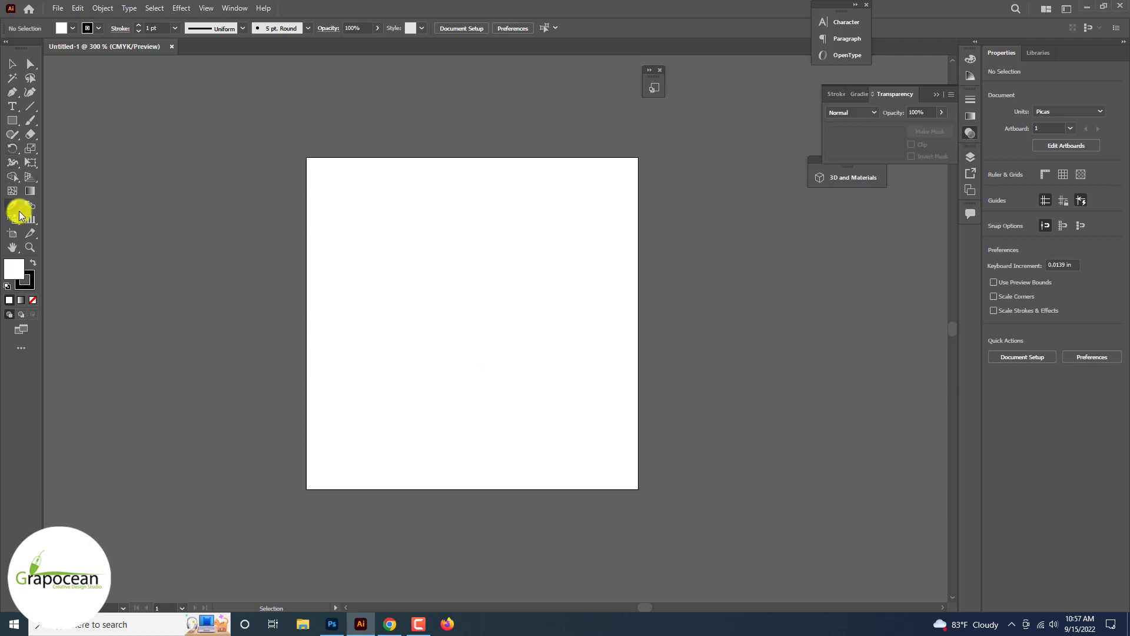
- Type a large '0' on the artboard and start a new text line to its left
key("t")
left_click(218, 218)
key("BackSpace")
type("2")
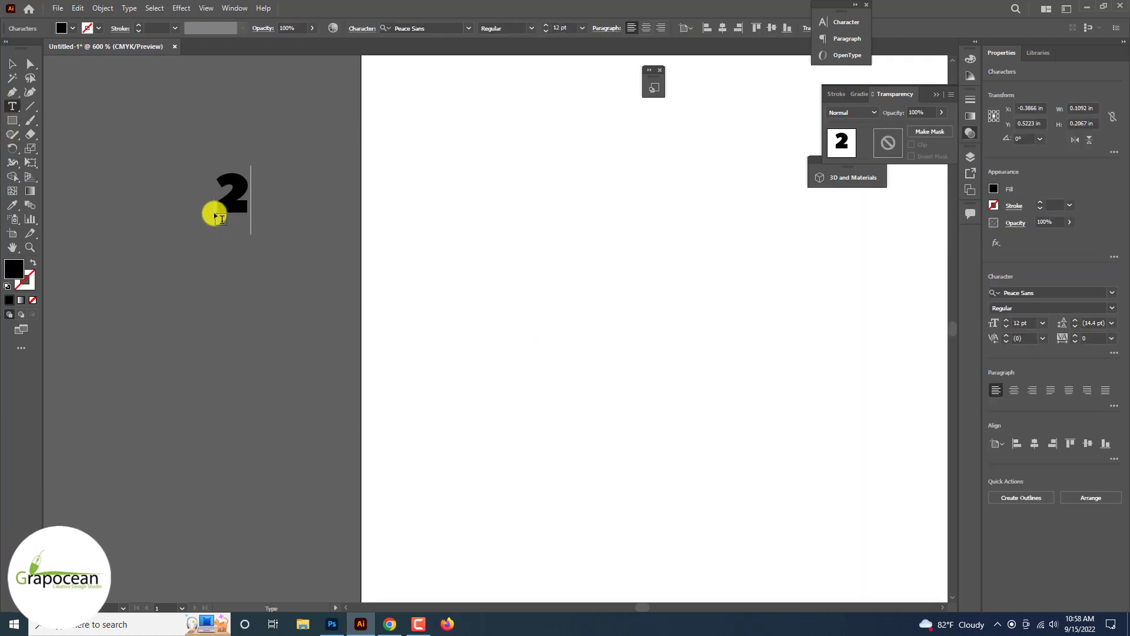
key("BackSpace")
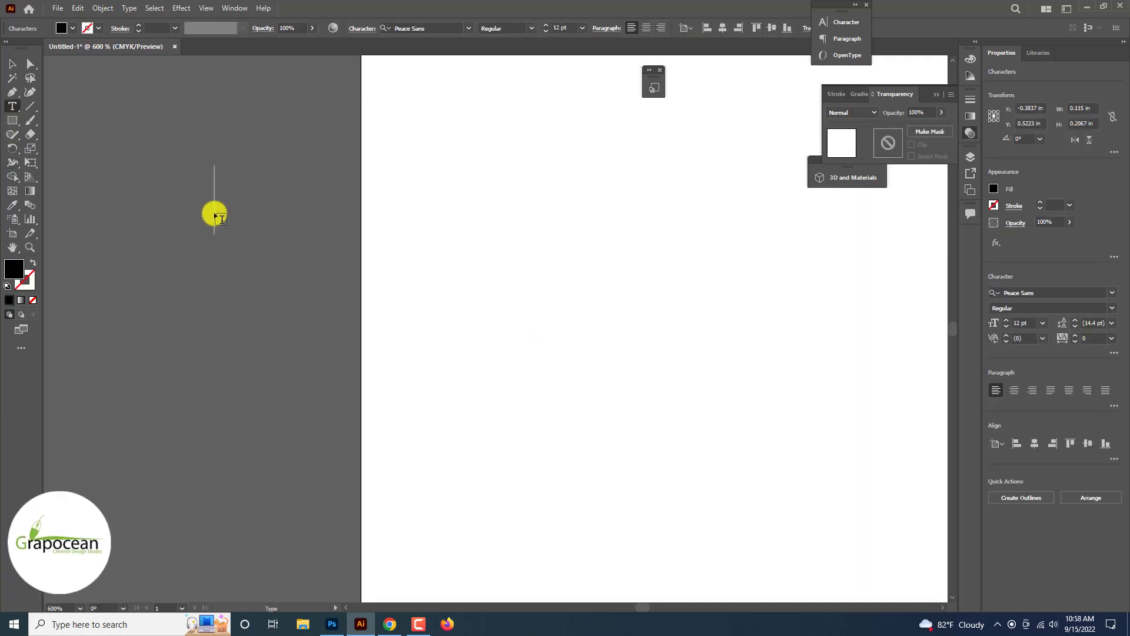
type("0")
left_click(16, 108)
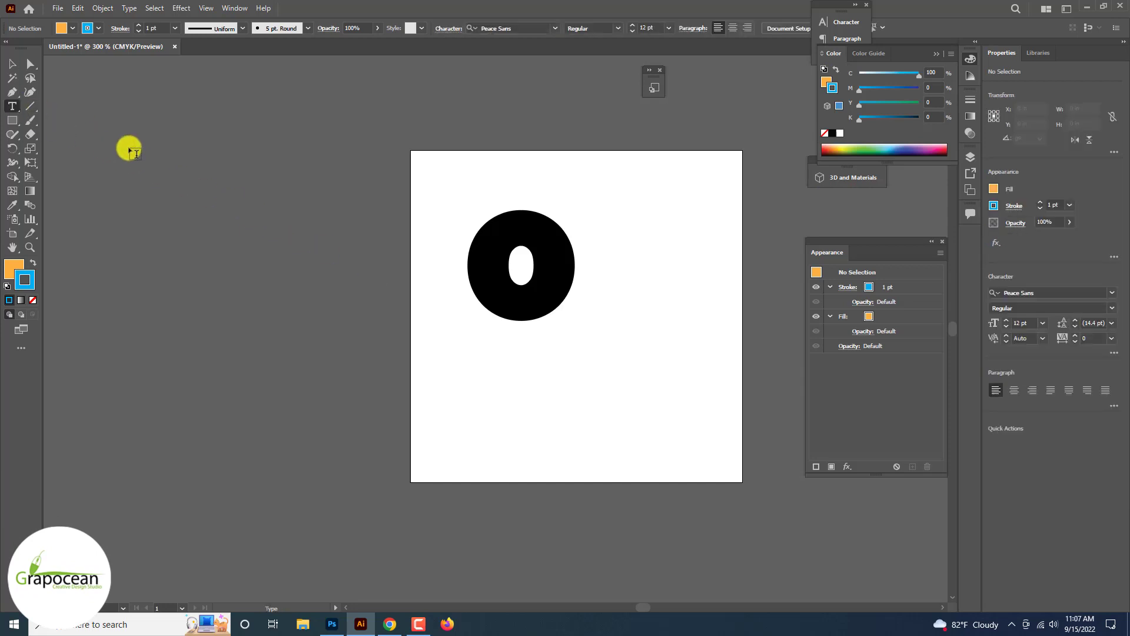
left_click(348, 228)
key("BackSpace")
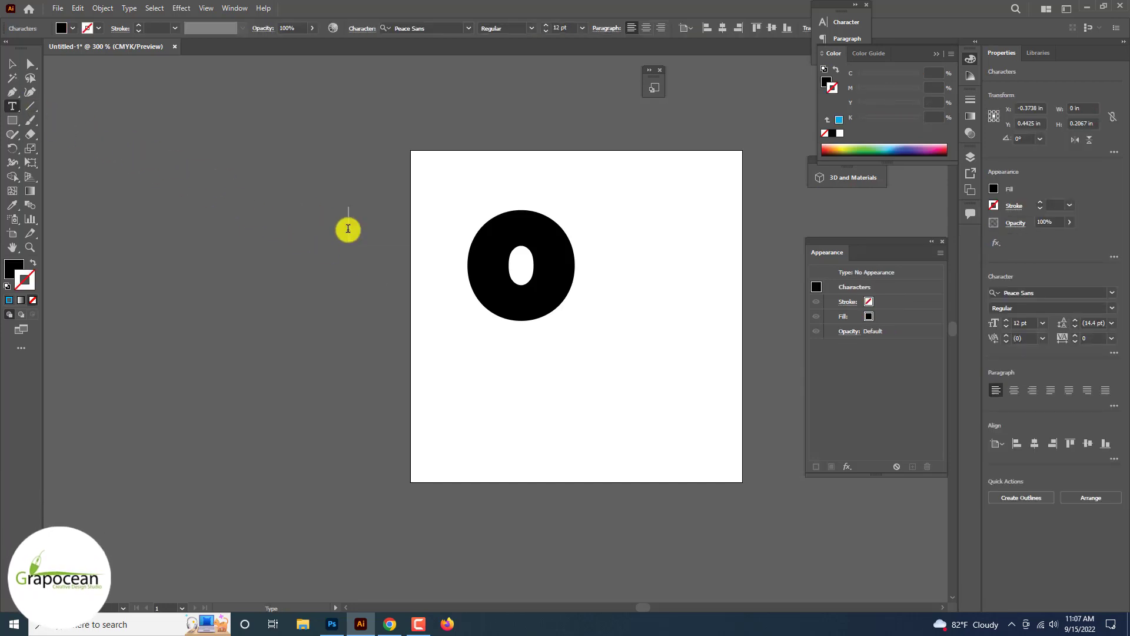
- Type '9', enlarge and tilt it to match the 0, and place them as '90'
type("9")
left_click(13, 60)
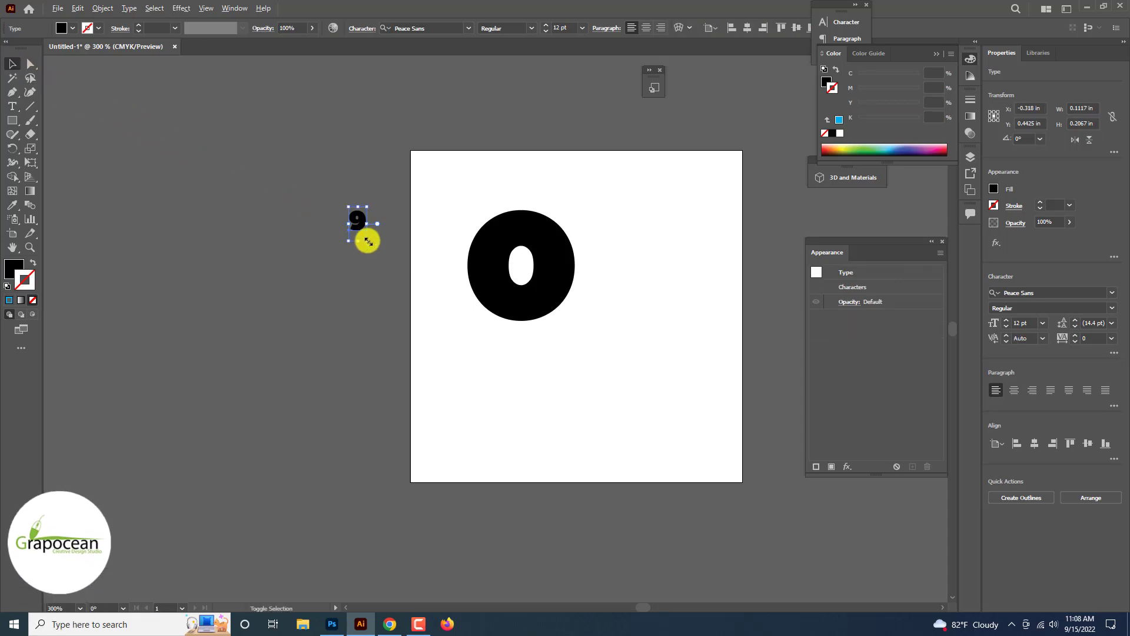
mouse_move(366, 238)
left_mouse_down()
mouse_move(478, 398)
mouse_move(442, 373)
mouse_move(495, 456)
left_mouse_up()
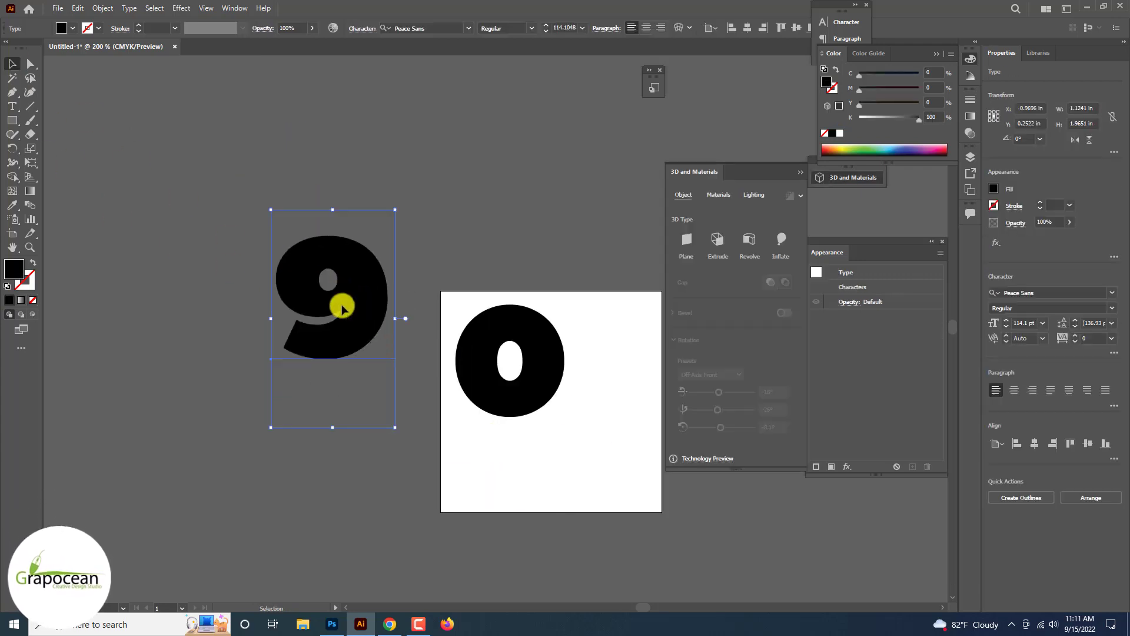
mouse_move(388, 414)
left_mouse_down()
mouse_move(361, 436)
mouse_move(343, 235)
left_mouse_up()
left_click_drag(467, 346, 401, 323)
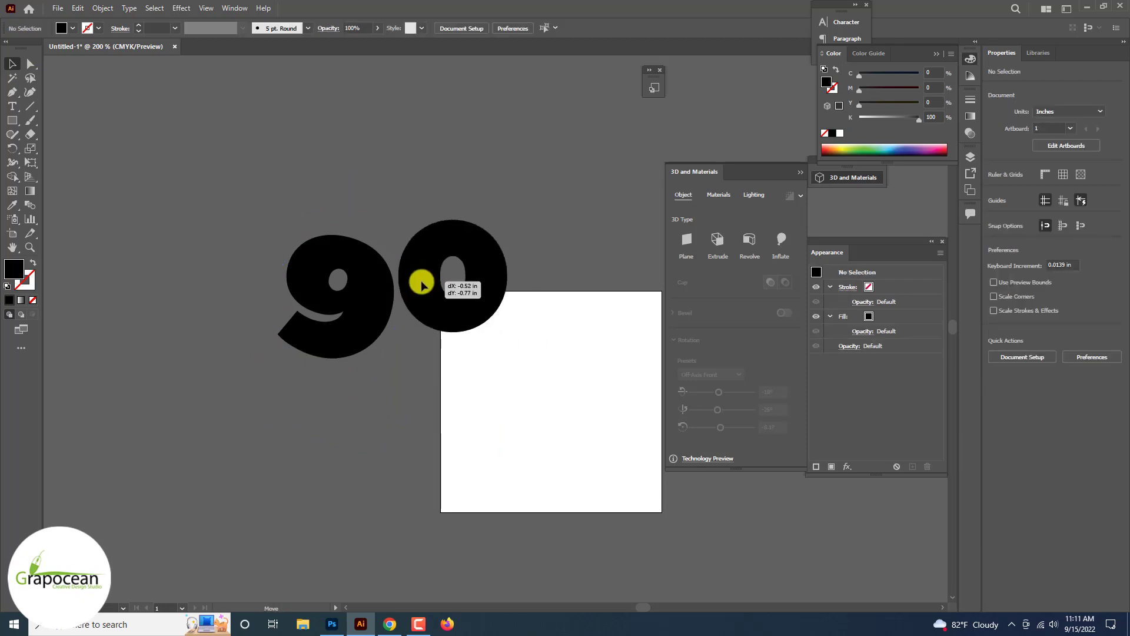
- Convert both the 9 and the 0 to outlines with Create Outlines
left_click(345, 310)
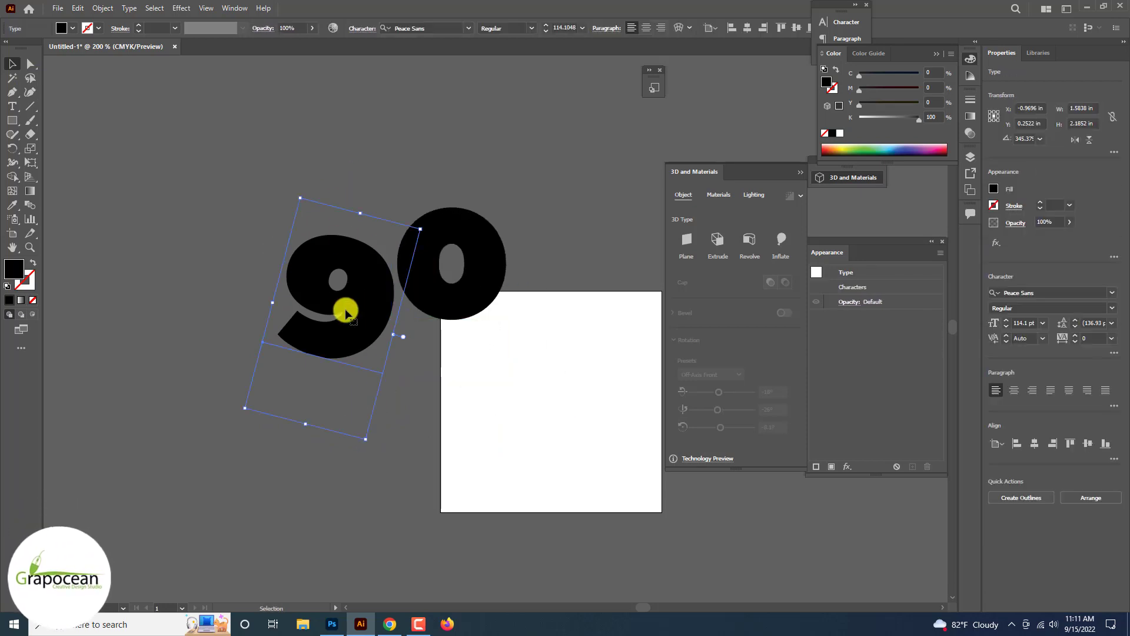
left_click(102, 9)
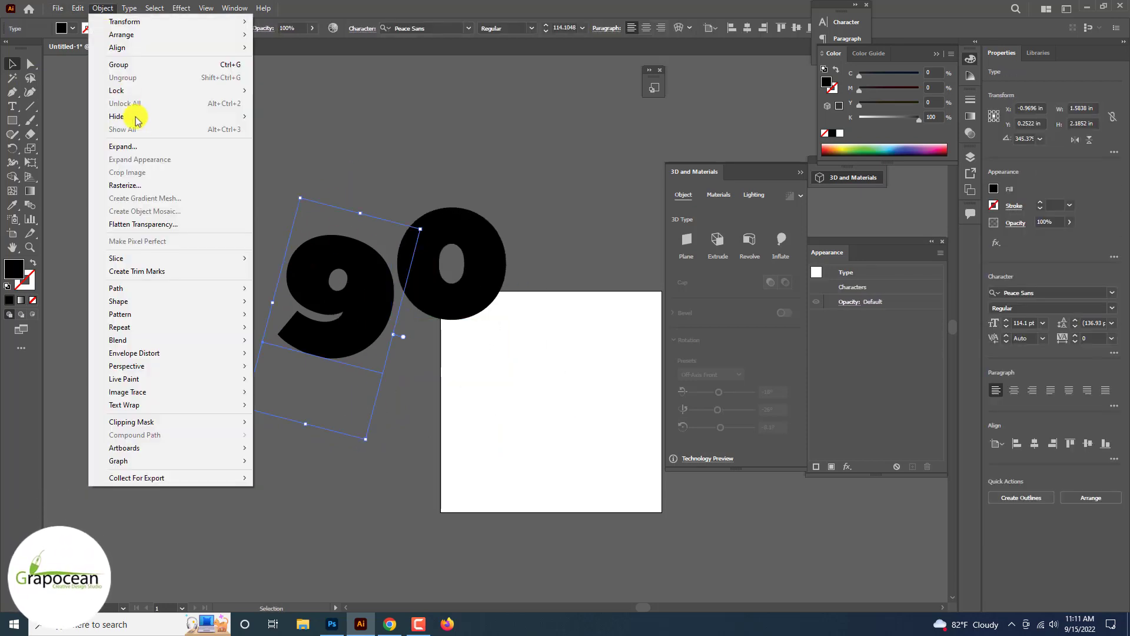
right_click(378, 285)
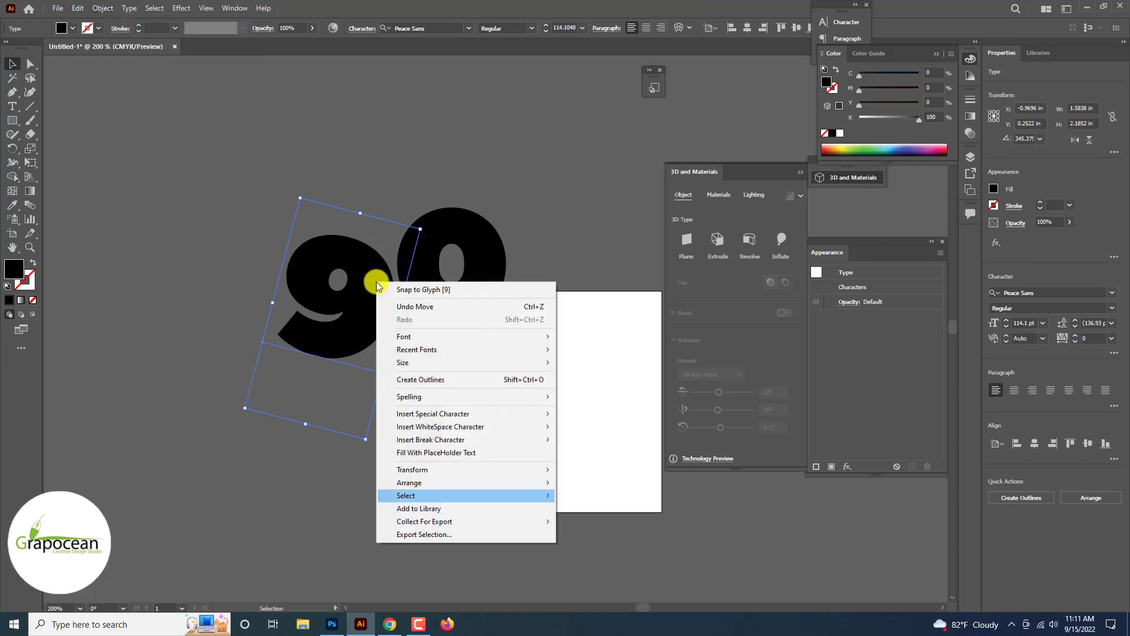
left_click(429, 379)
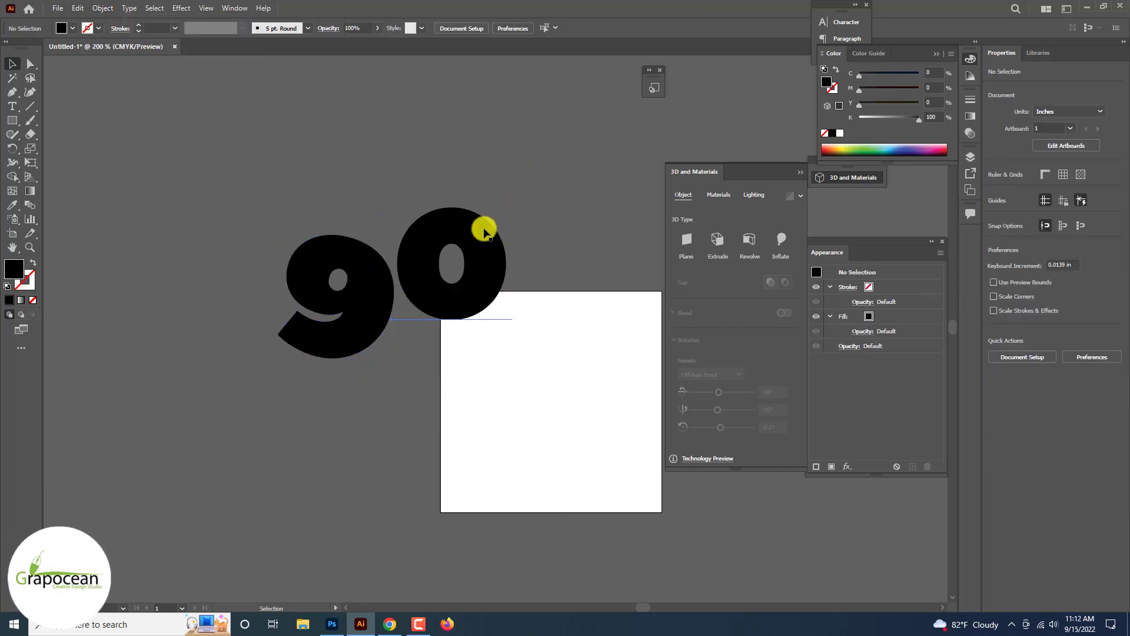
right_click(484, 229)
left_click(528, 326)
left_click(386, 265)
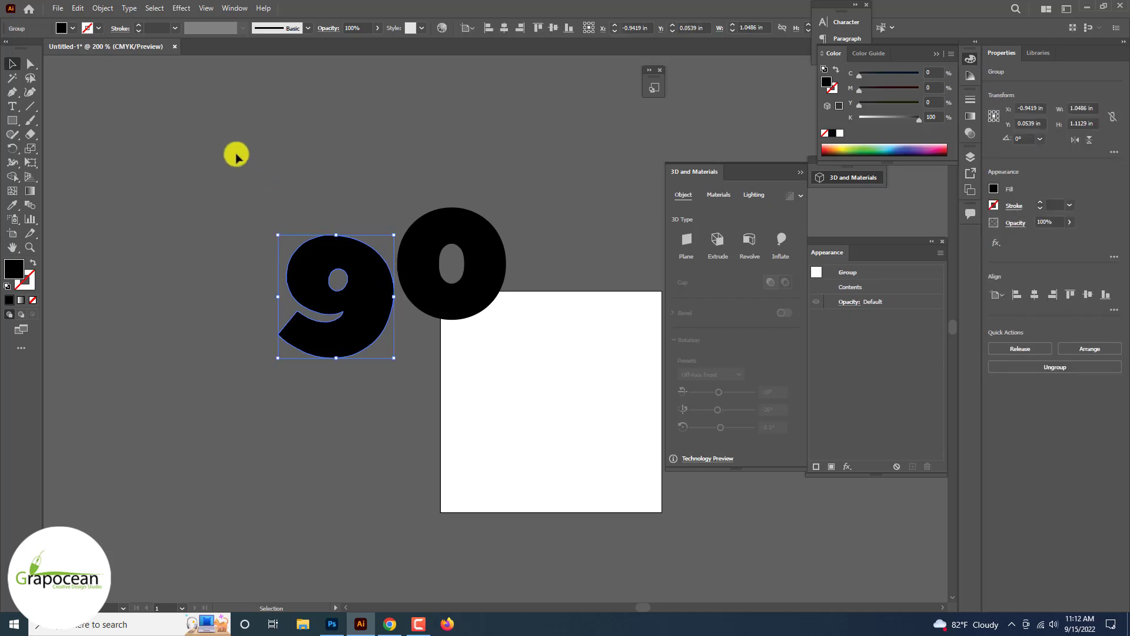
- Fill the outlined 9 with orange and give it a blue stroke
left_click(72, 28)
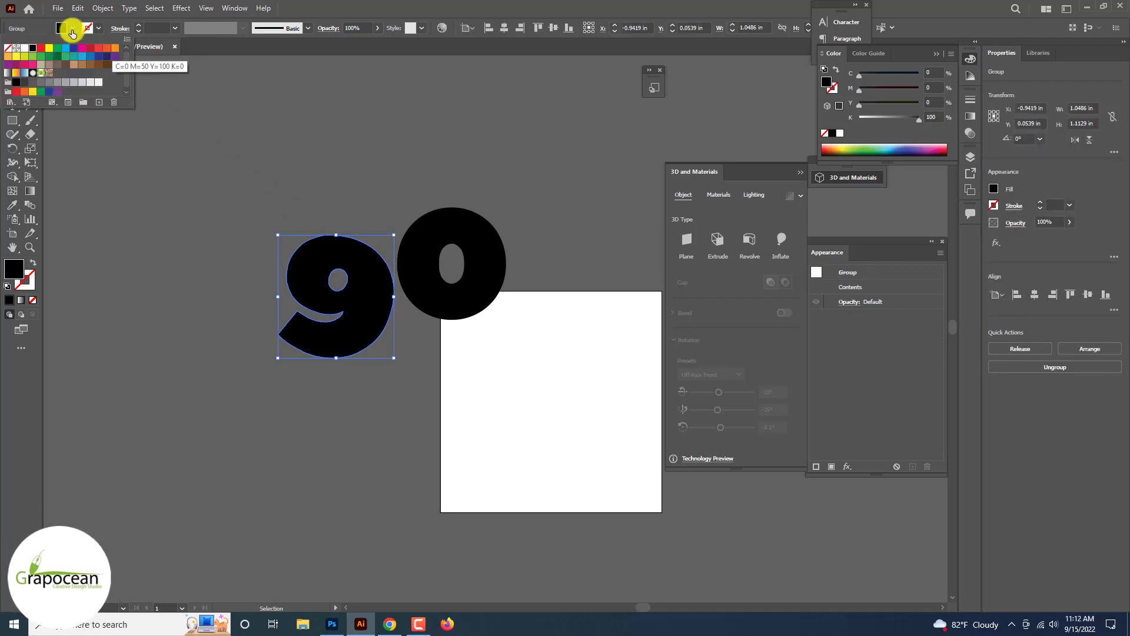
left_click(7, 57)
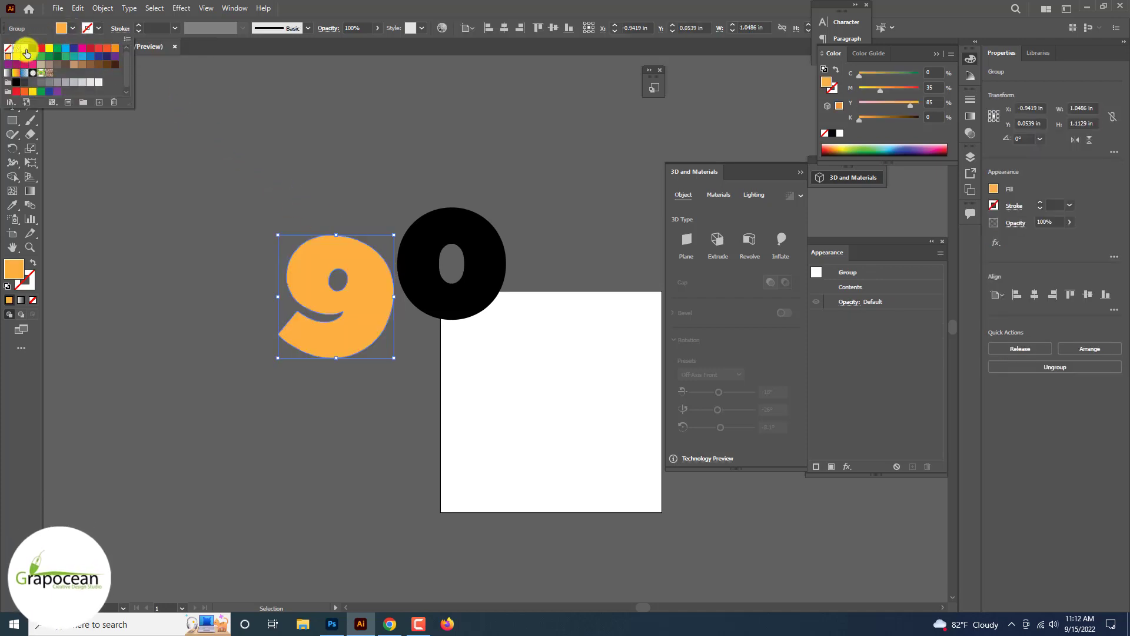
left_click(98, 28)
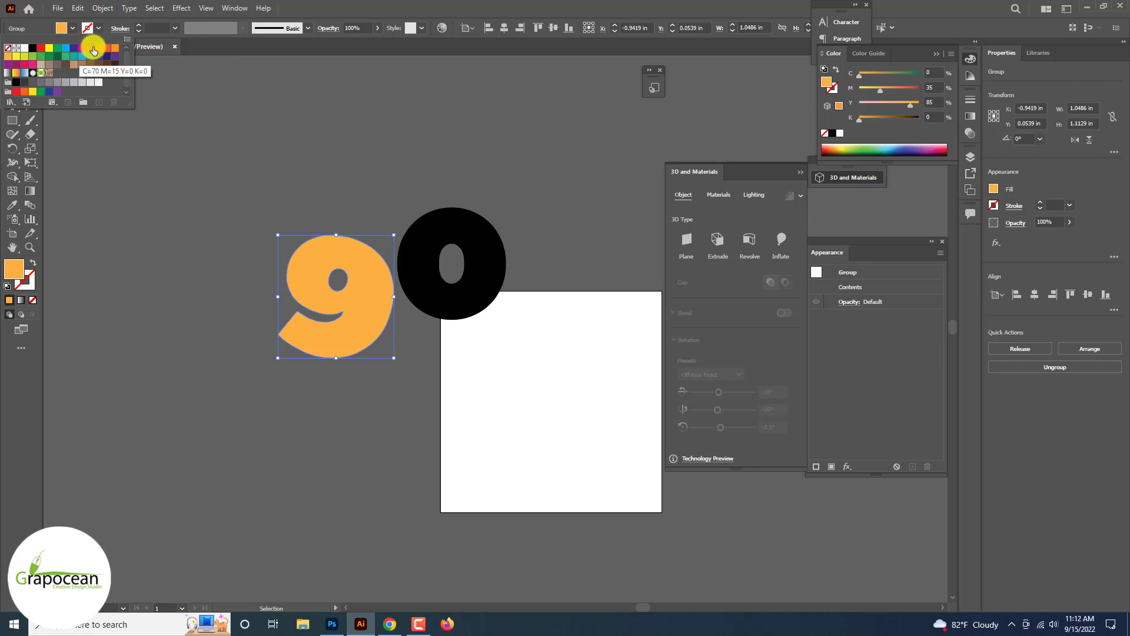
left_click(93, 52)
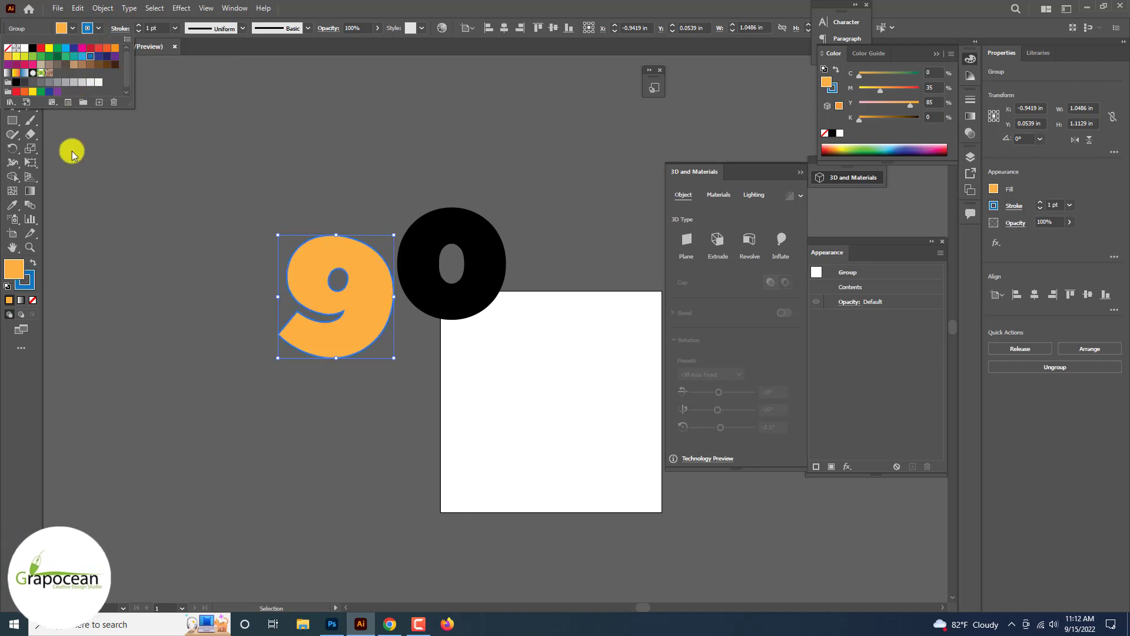
left_click(24, 389)
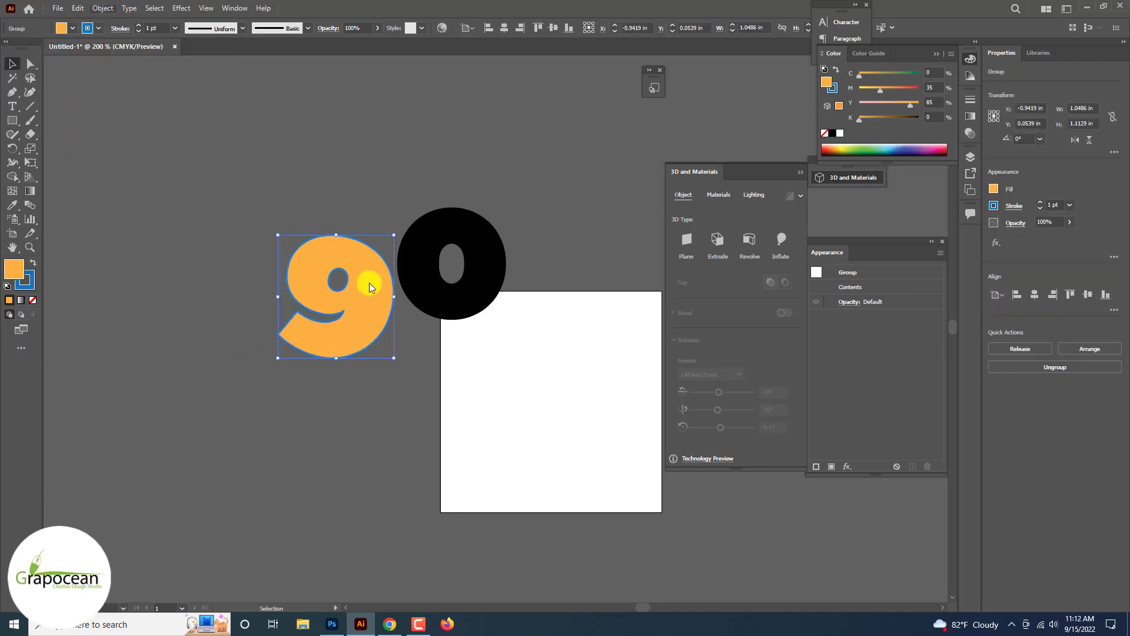
- Apply a 3D Inflate effect to the 9 with reduced volume and 5 pt depth
left_click(180, 8)
mouse_move(213, 75)
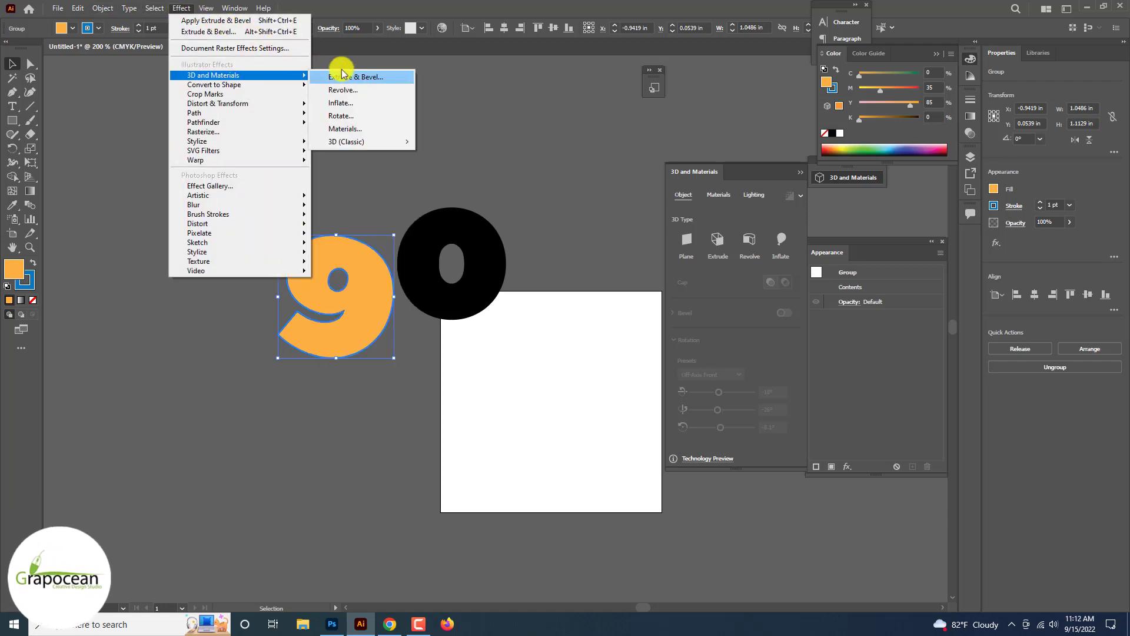
left_click(341, 76)
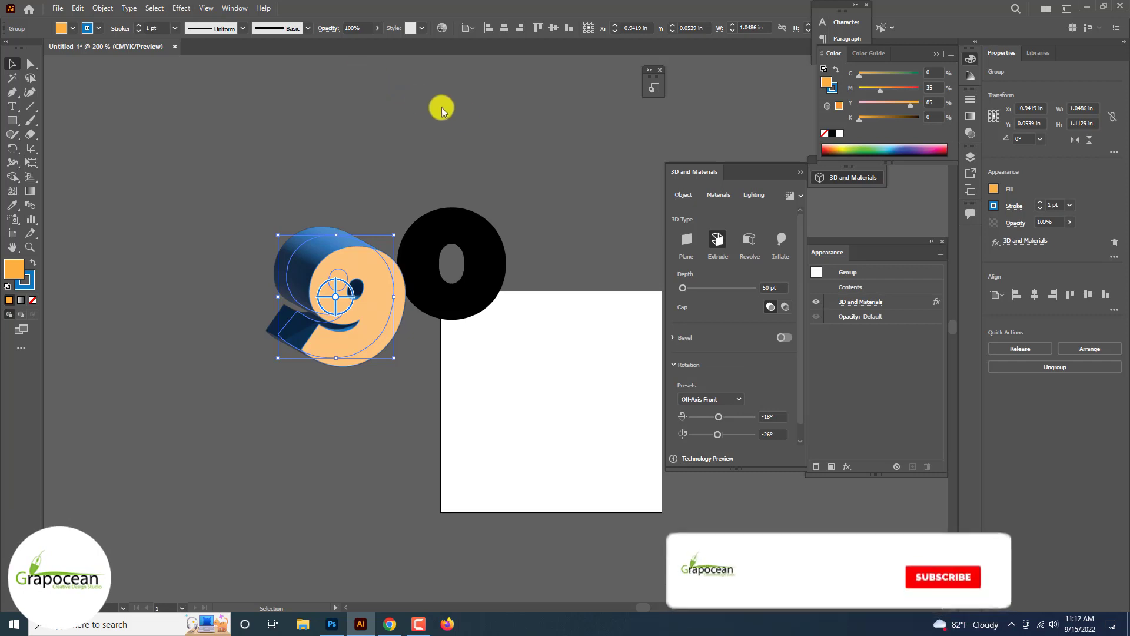
left_click(781, 239)
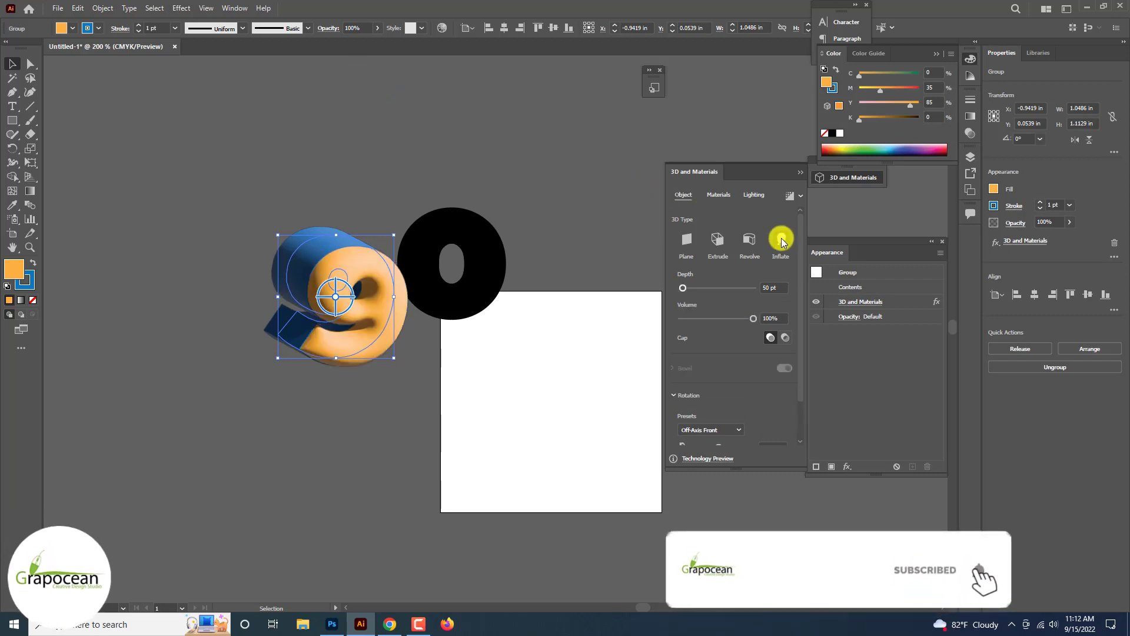
mouse_move(752, 318)
left_mouse_down()
mouse_move(723, 318)
mouse_move(752, 312)
left_mouse_up()
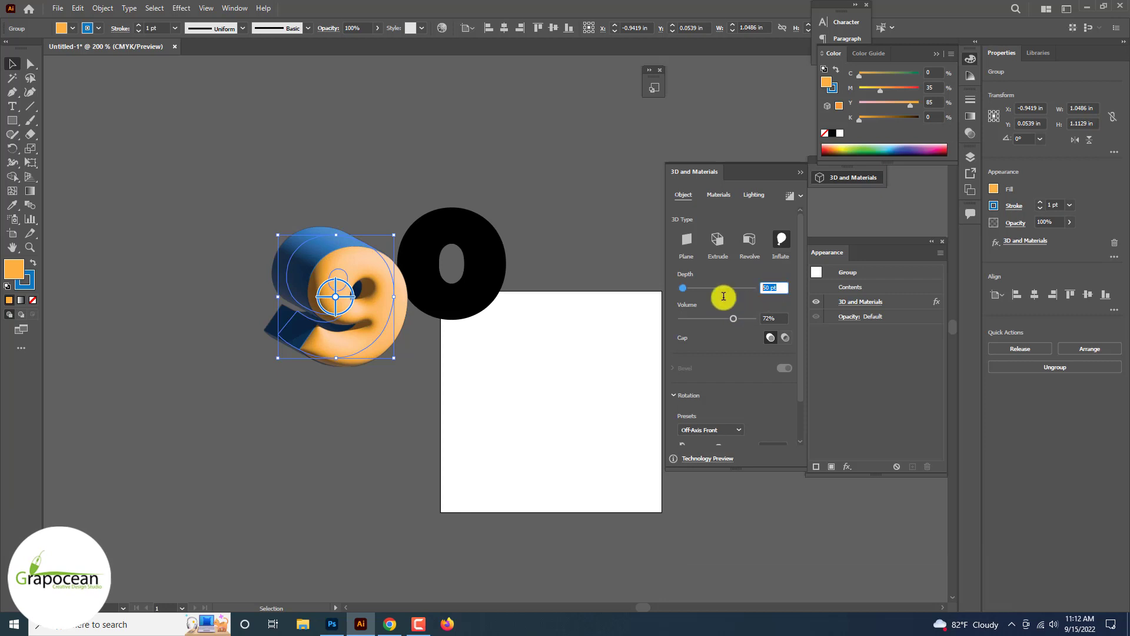
type("5")
key("Return")
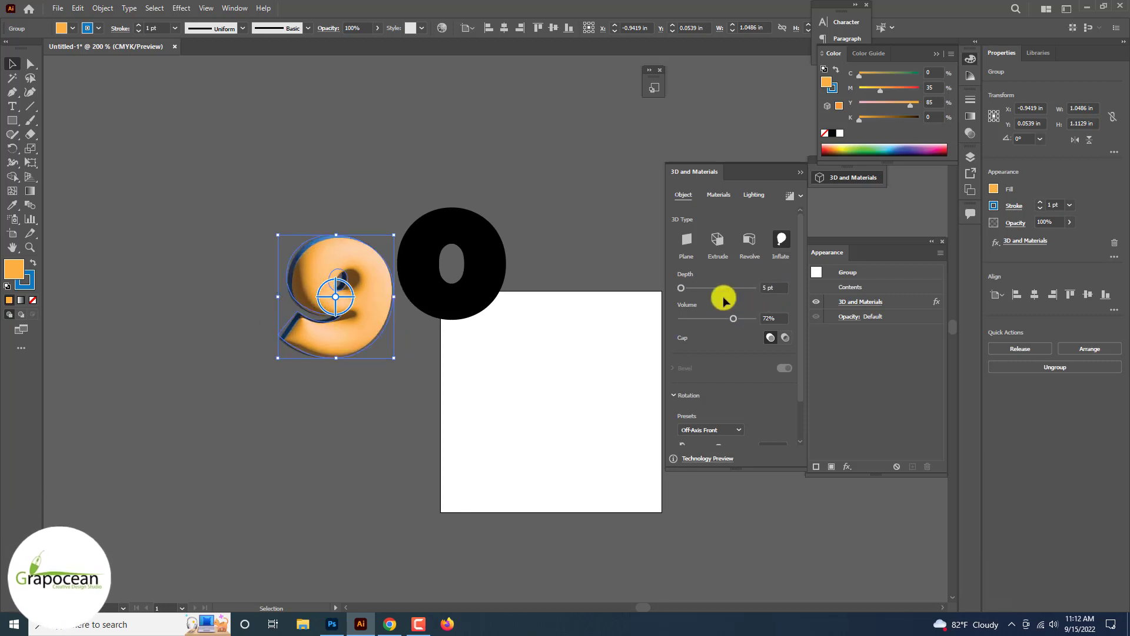
left_click(724, 197)
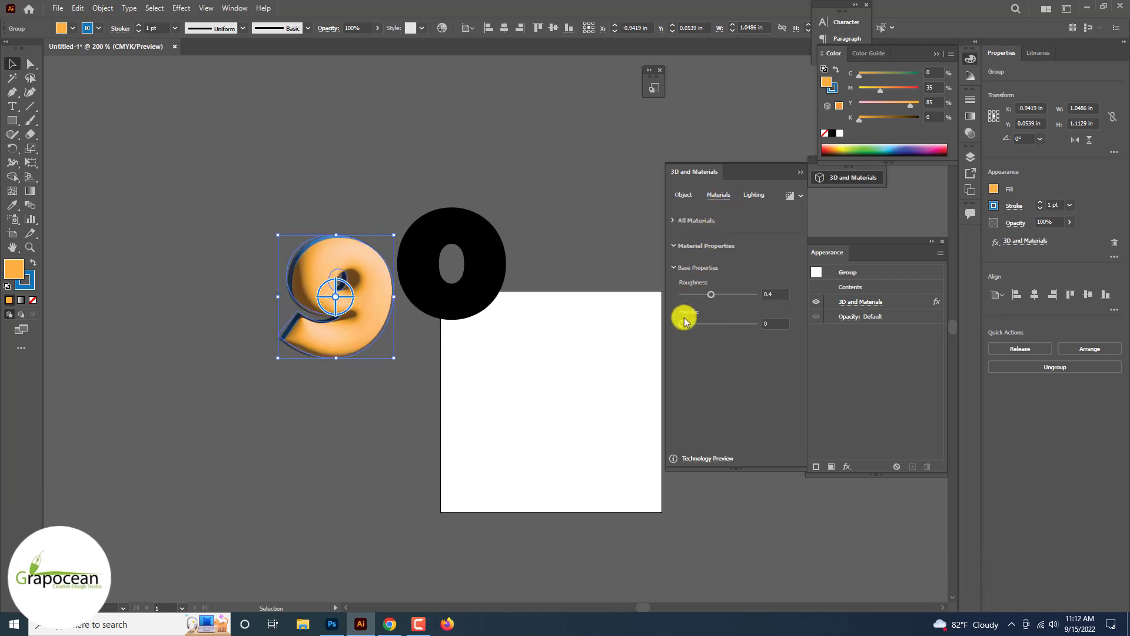
- Raise the 9's metallic, lower roughness, and relight it at 148% intensity, rotated, softer, brighter ambient
mouse_move(730, 327)
left_mouse_down()
mouse_move(740, 324)
mouse_move(693, 295)
mouse_move(749, 324)
left_mouse_up()
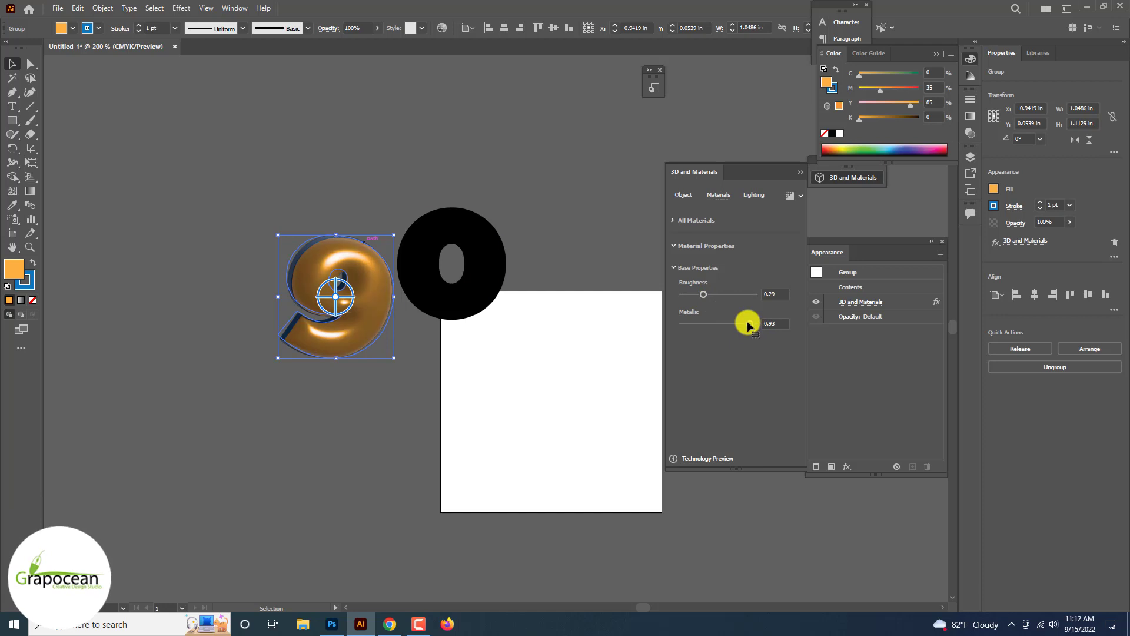
left_click_drag(716, 296, 696, 297)
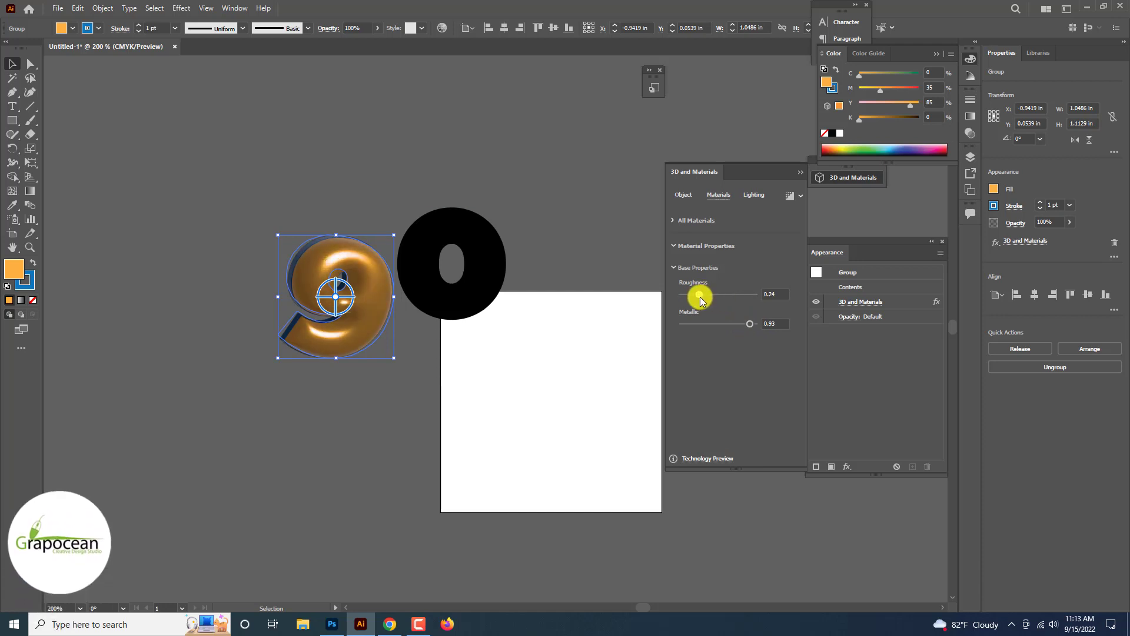
left_click(752, 195)
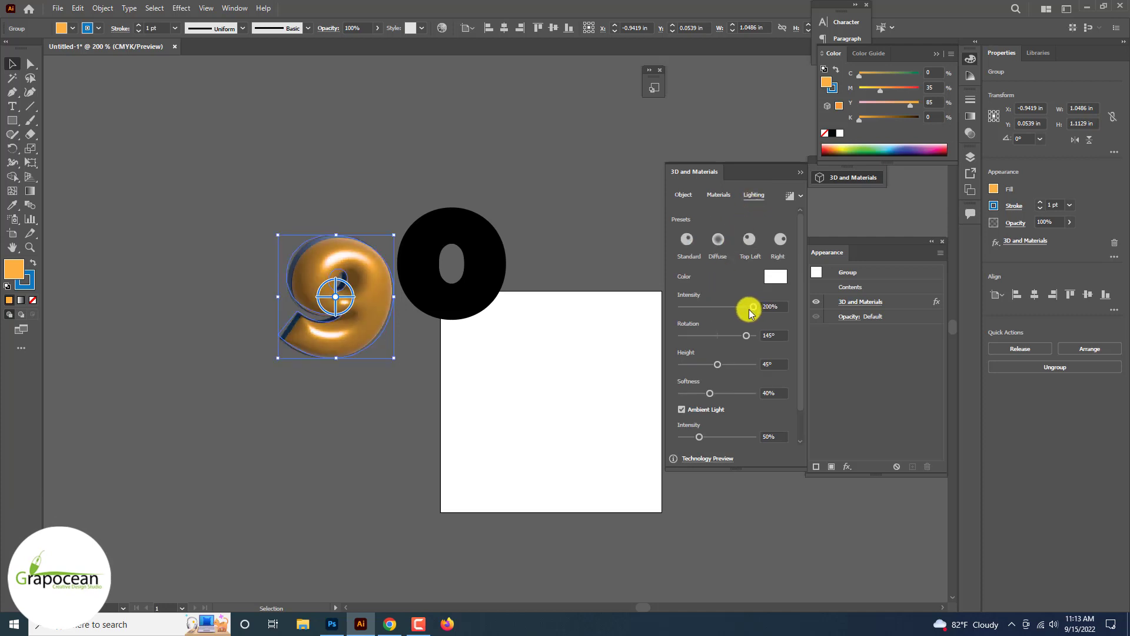
left_click_drag(755, 311, 733, 307)
mouse_move(684, 336)
left_mouse_down()
mouse_move(708, 344)
mouse_move(662, 344)
left_mouse_up()
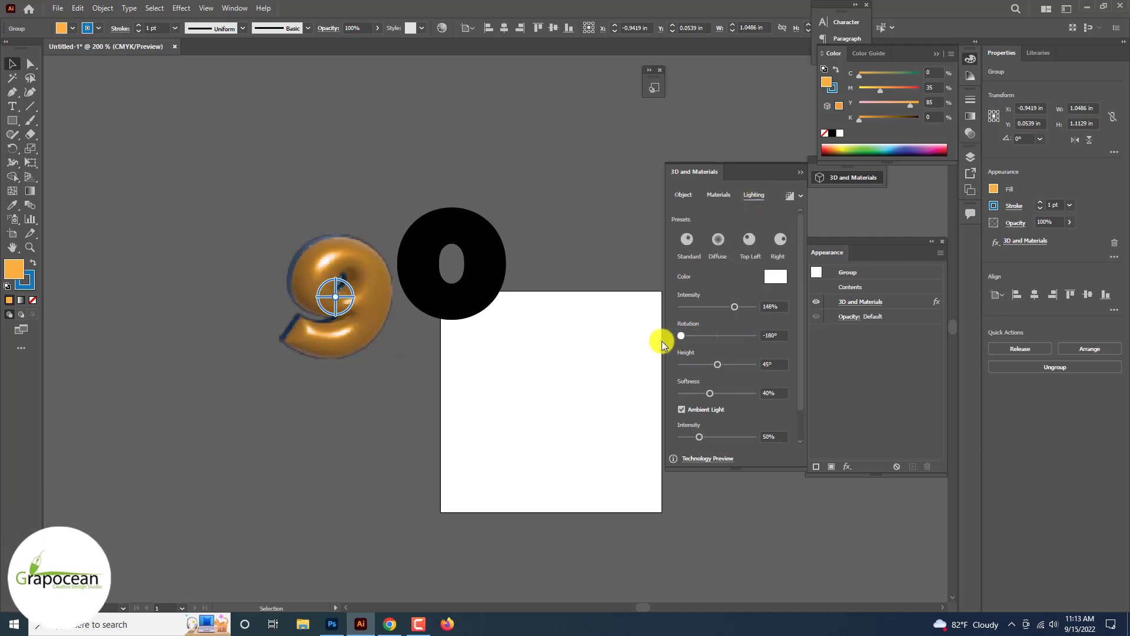
mouse_move(748, 396)
left_mouse_down()
mouse_move(785, 393)
mouse_move(762, 397)
left_mouse_up()
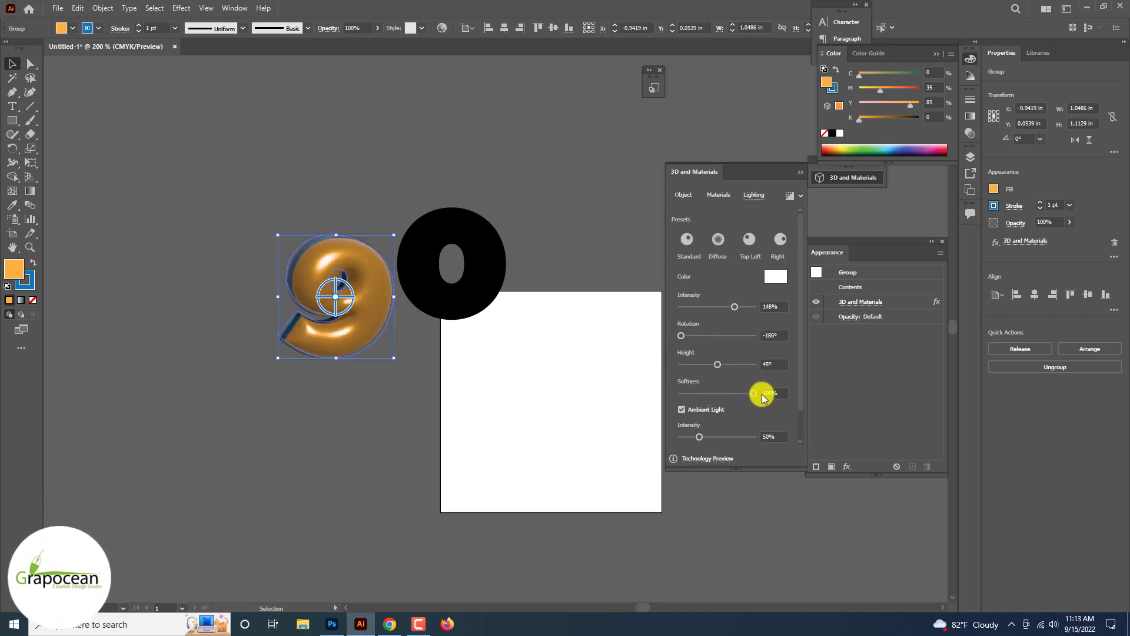
mouse_move(699, 436)
left_mouse_down()
mouse_move(755, 438)
mouse_move(681, 439)
mouse_move(719, 442)
left_mouse_up()
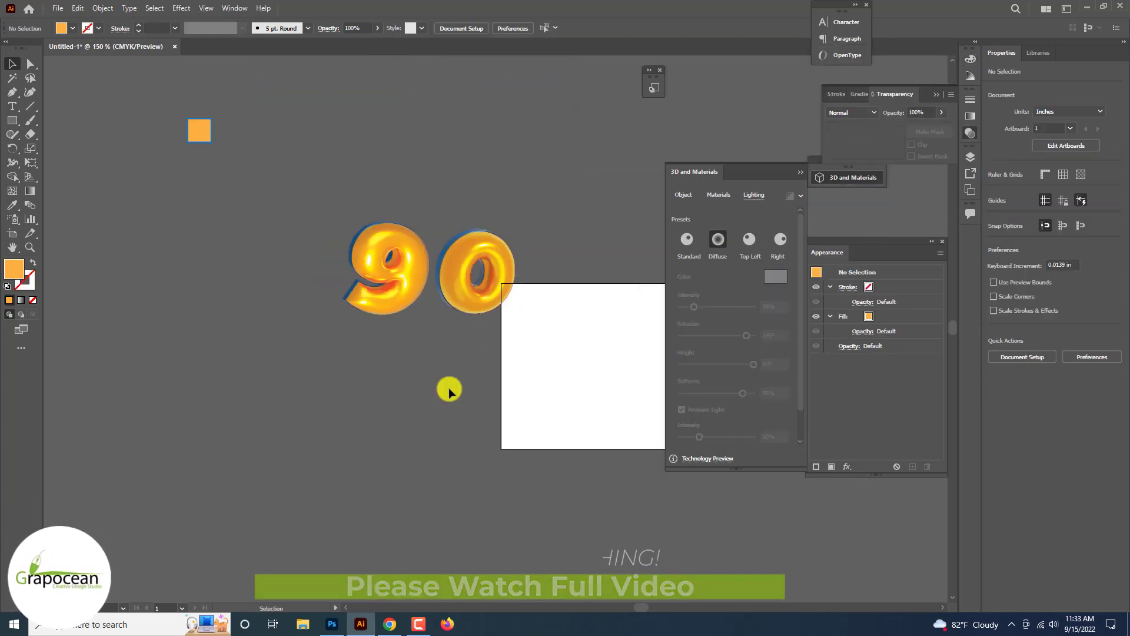
- Select the finished glossy 3D 9 once both digits match
left_click(396, 321)
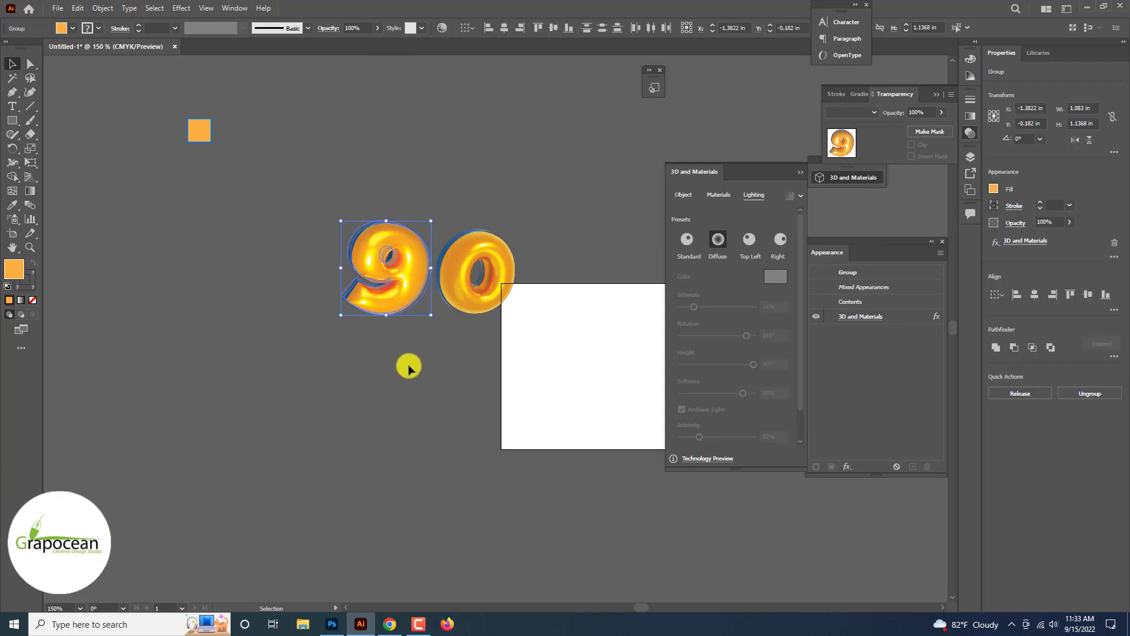
- Enlarge and tilt the 9 on the Photoshop canvas and commit the transform
left_click(332, 624)
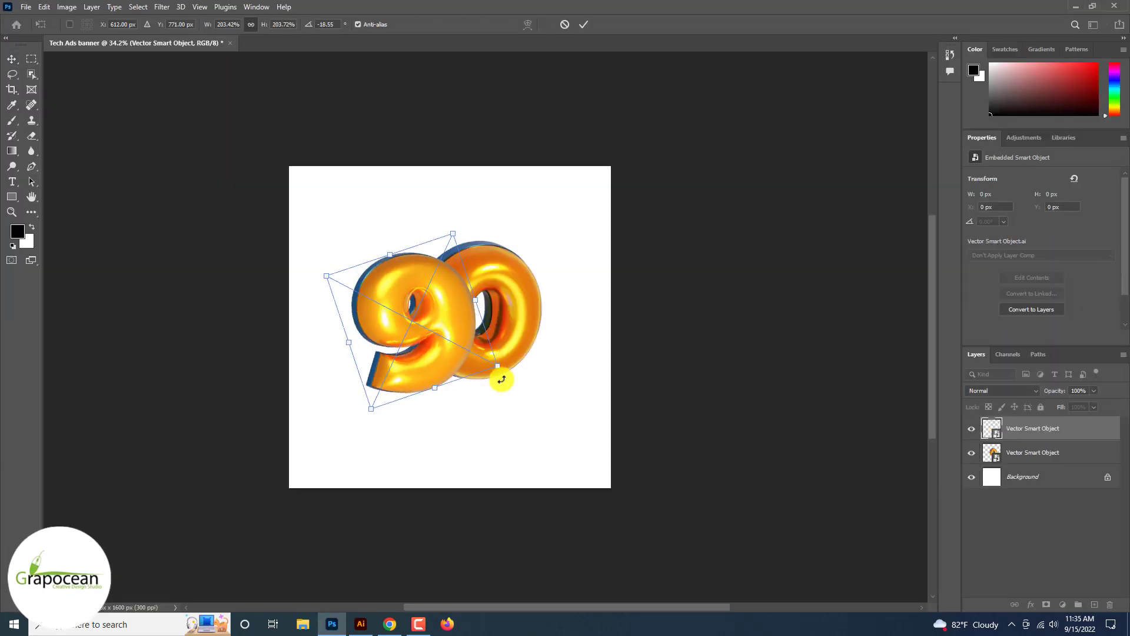
mouse_move(516, 365)
left_mouse_down()
mouse_move(505, 378)
mouse_move(414, 382)
left_mouse_up()
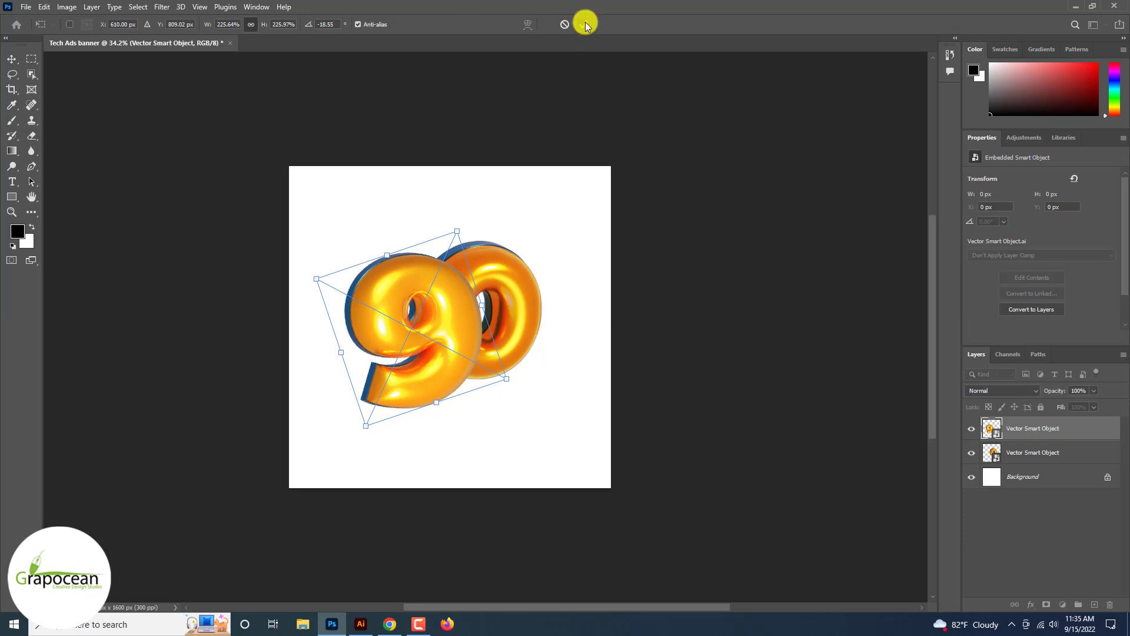
left_click(585, 25)
- Add a deep blue Solid Color fill layer above the Background
left_click(1039, 478)
left_click(1063, 605)
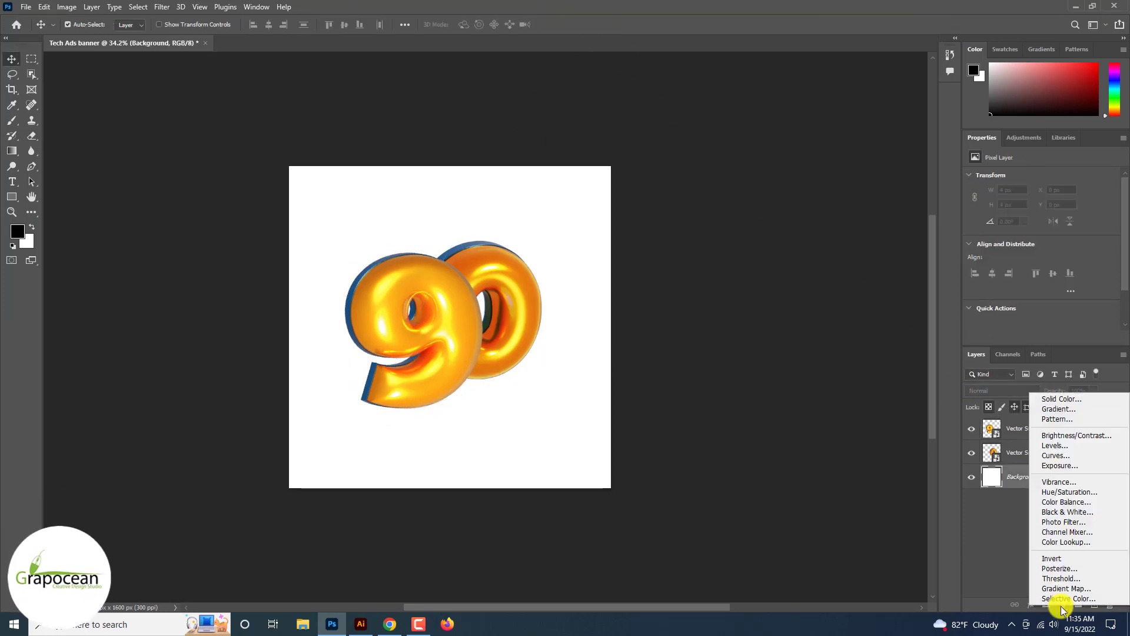
left_click(1057, 400)
left_click(461, 244)
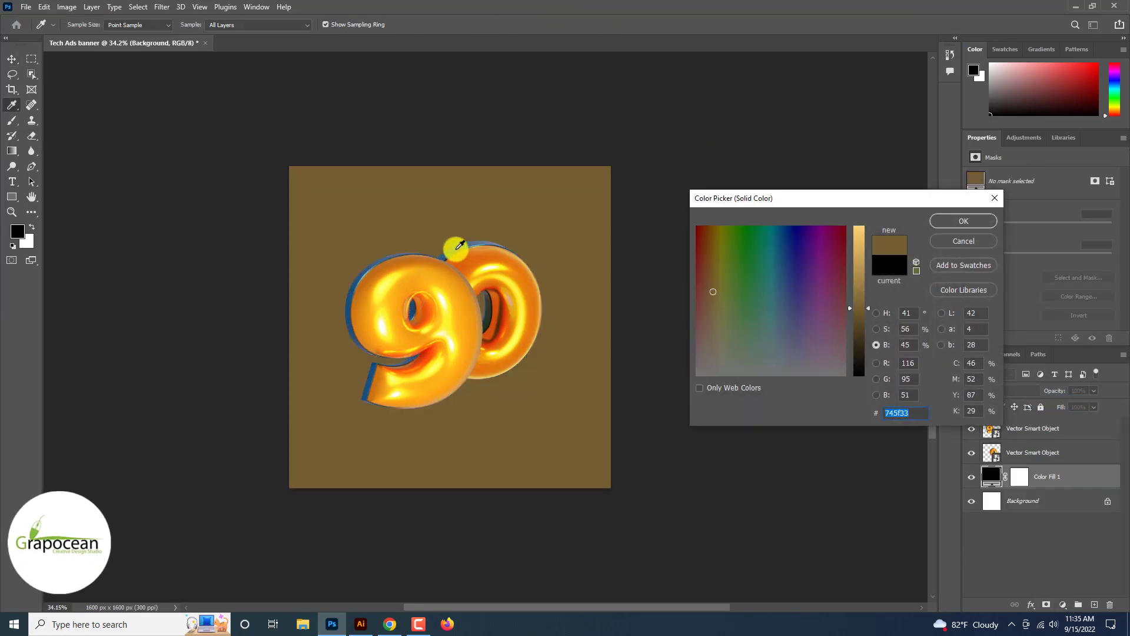
left_click(500, 248)
left_click_drag(860, 277, 877, 181)
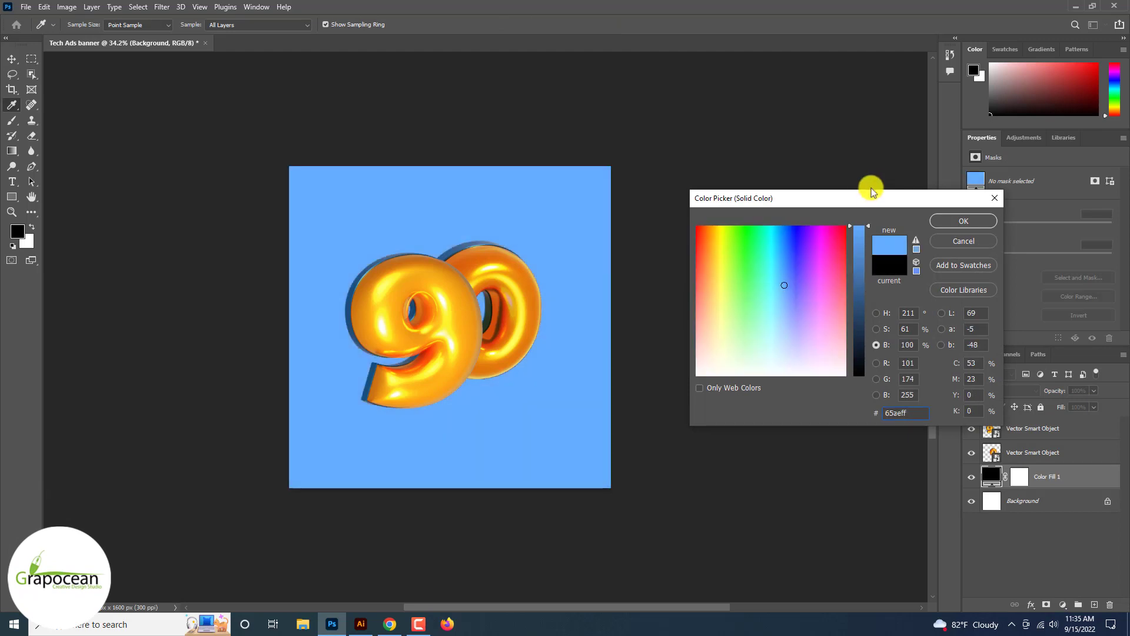
left_click_drag(809, 245, 798, 210)
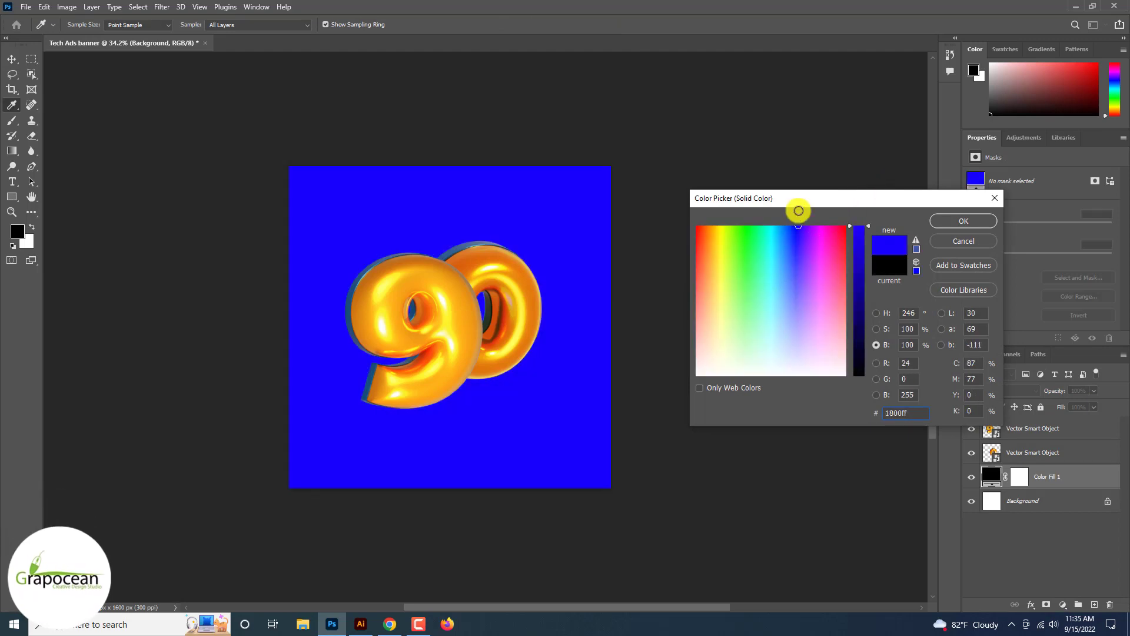
left_click(965, 221)
key("ctrl+plus")
key("v")
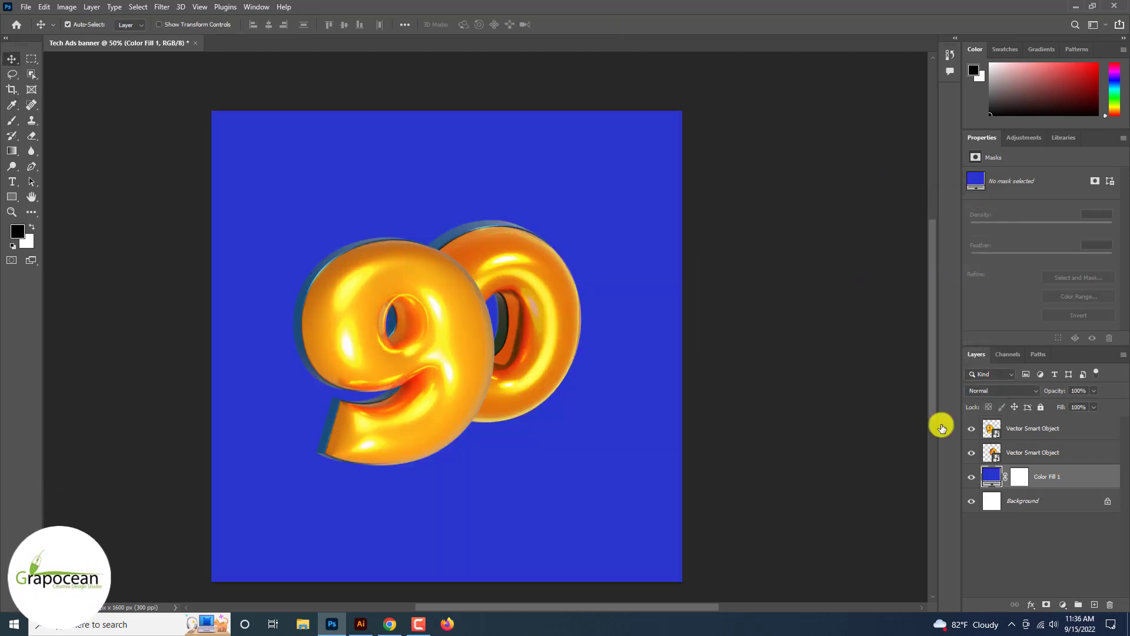
left_click(1053, 429)
- Add a Brightness/Contrast adjustment with contrast 36 and brightness -6, comparing it on and off
left_click(1062, 604)
left_click(1076, 436)
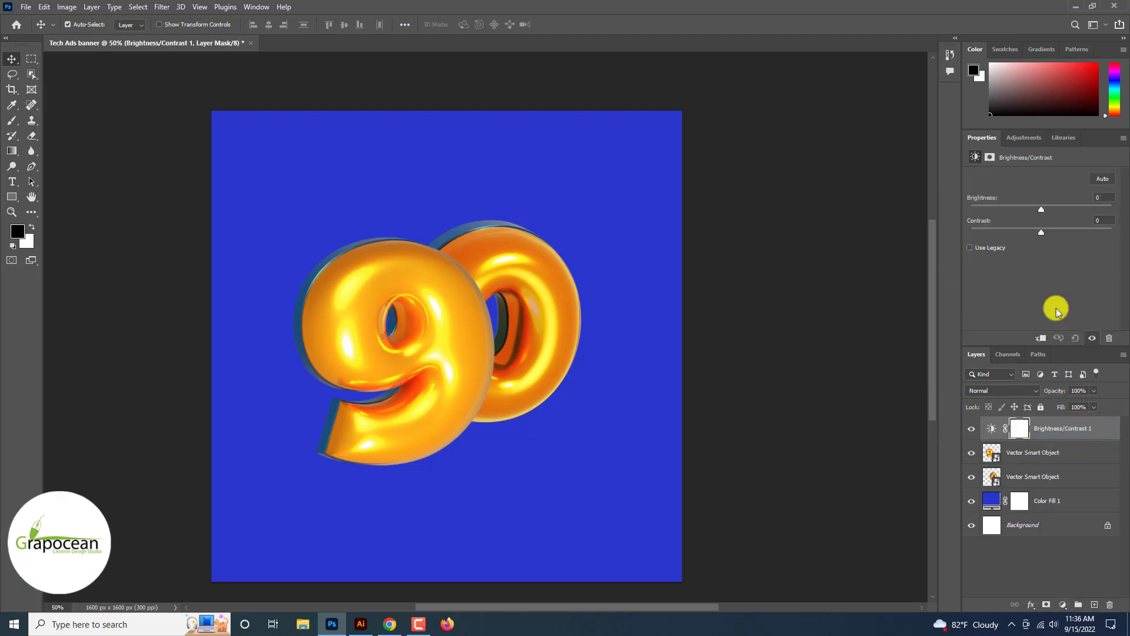
left_click_drag(1041, 232, 1066, 250)
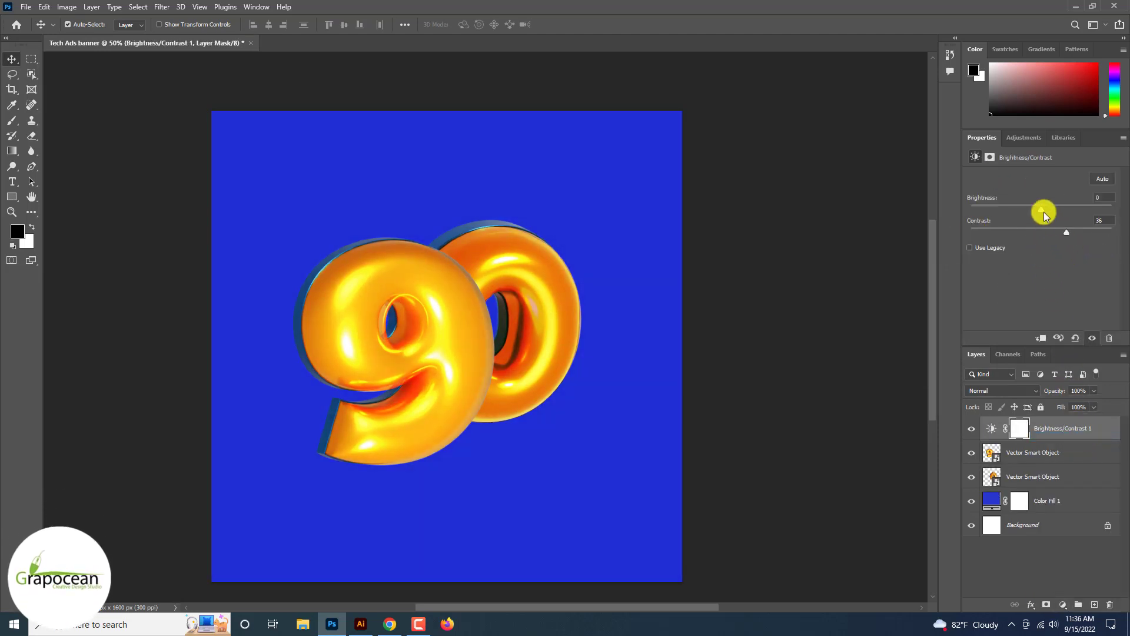
left_click_drag(1044, 213, 1038, 210)
left_click(778, 434)
scroll(778, 434, "down", 3)
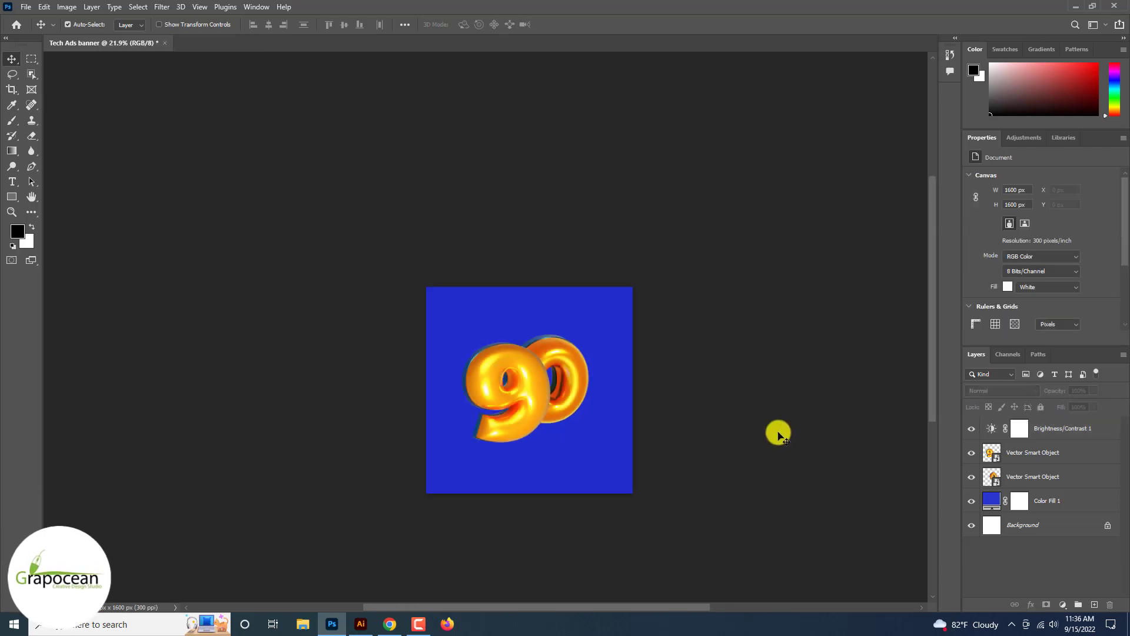
left_click(970, 430)
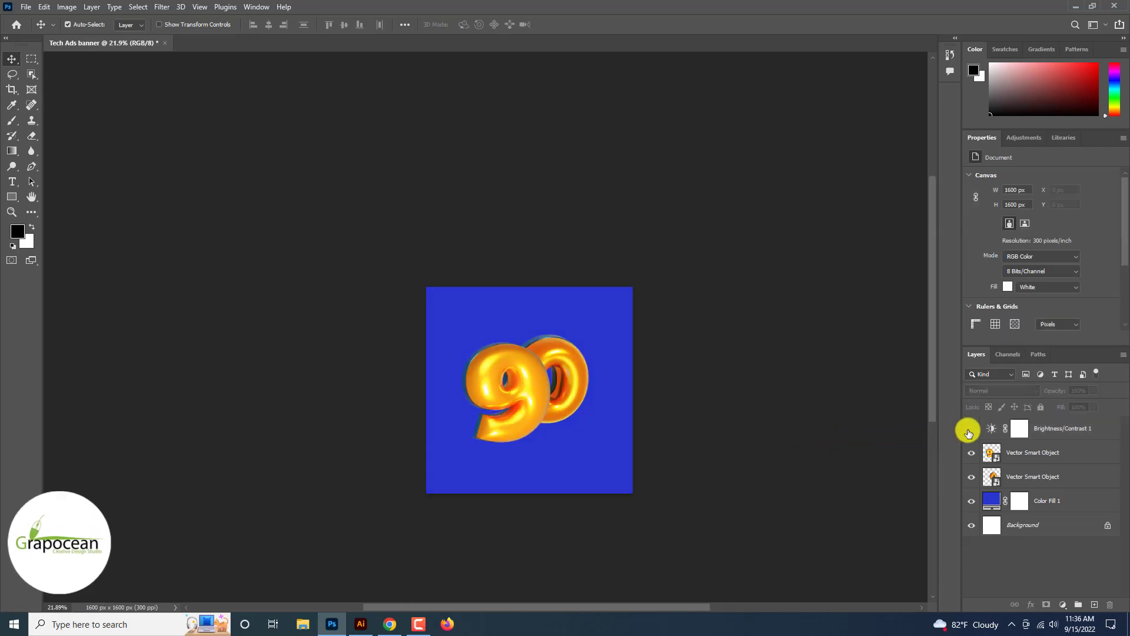
left_click(970, 430)
left_click(970, 429)
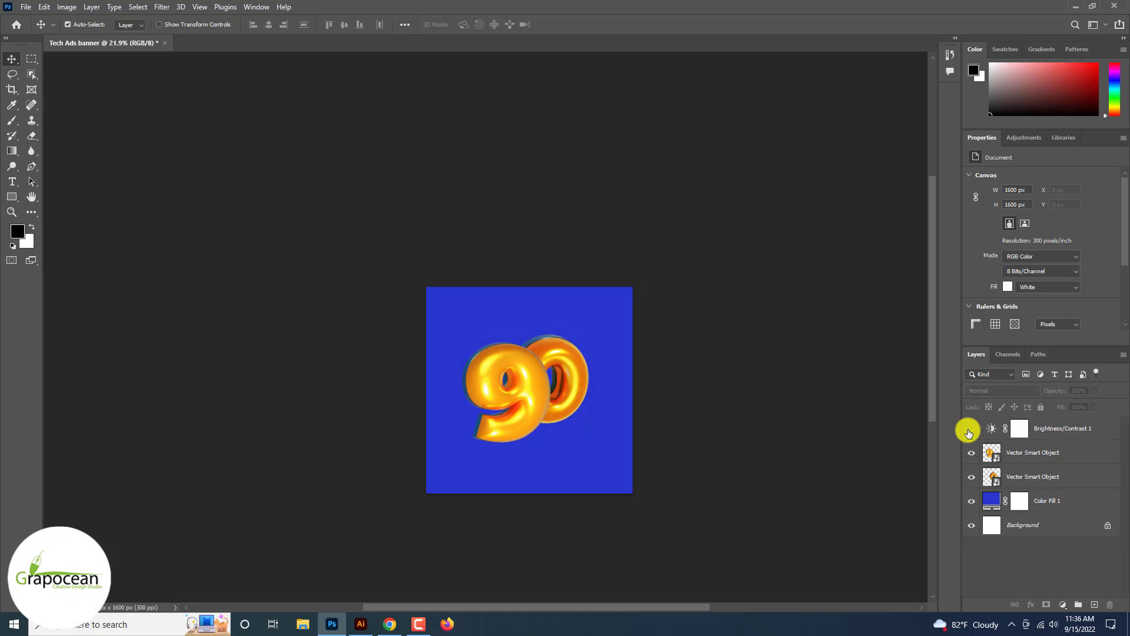
- Clip the Brightness/Contrast layer to the grouped digit layers
left_click(1024, 452)
left_click(1038, 476, "shift")
left_click(1071, 428)
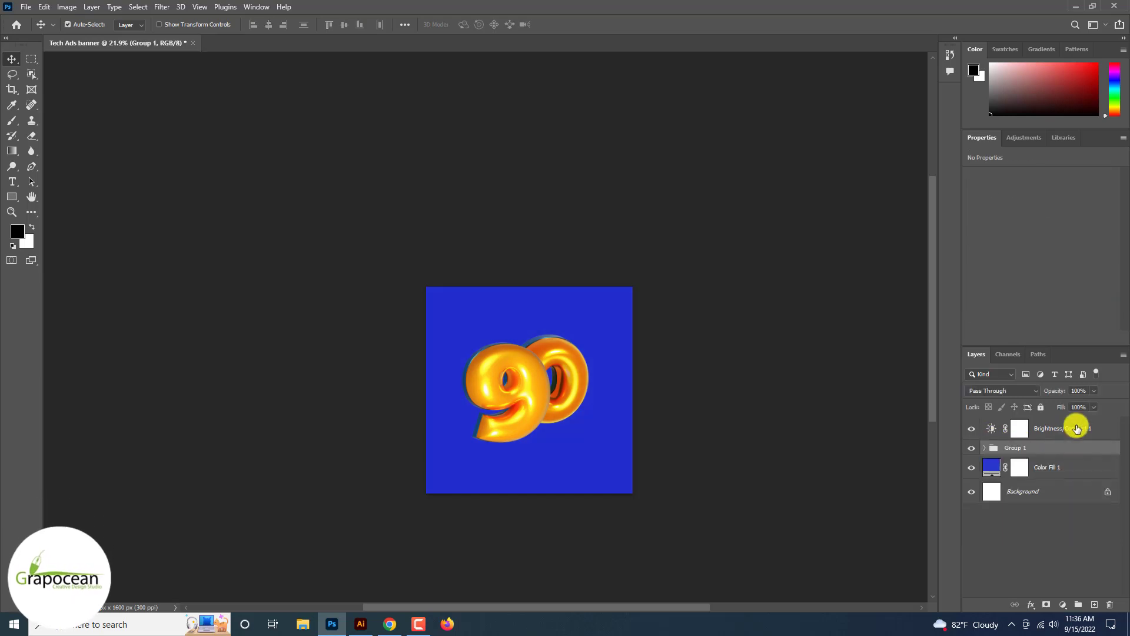
right_click(1069, 423)
left_click(986, 346)
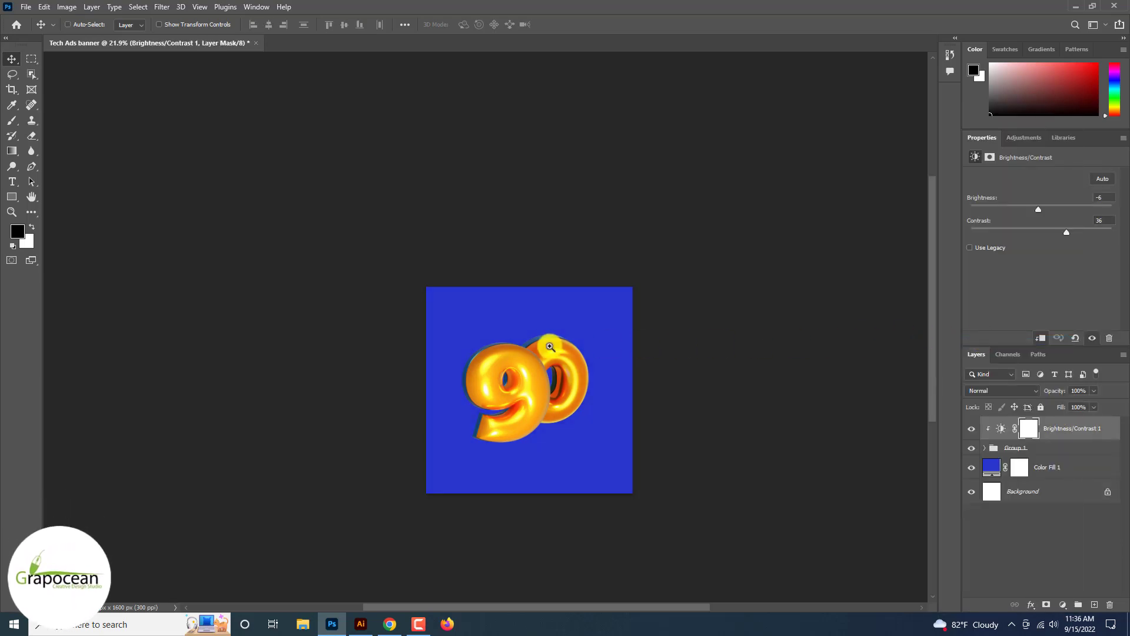
scroll(530, 392, "up", 2)
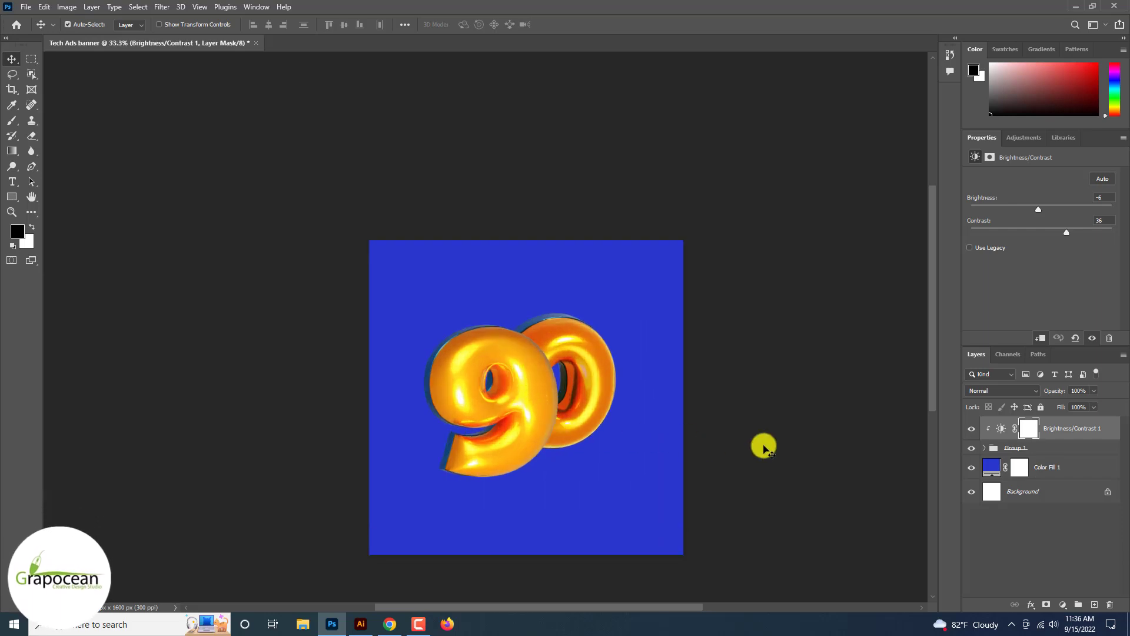
left_click(1059, 466)
- Add a gradient fill layer using a light blue preset from the Blues group
left_click(1062, 604)
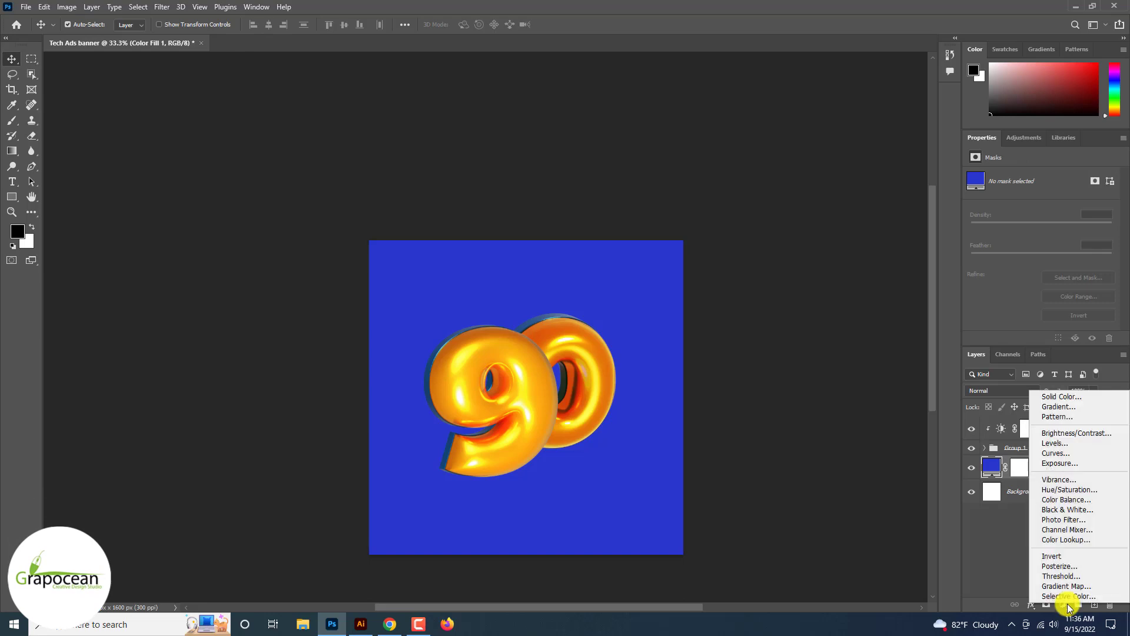
left_click(1057, 407)
left_click(578, 159)
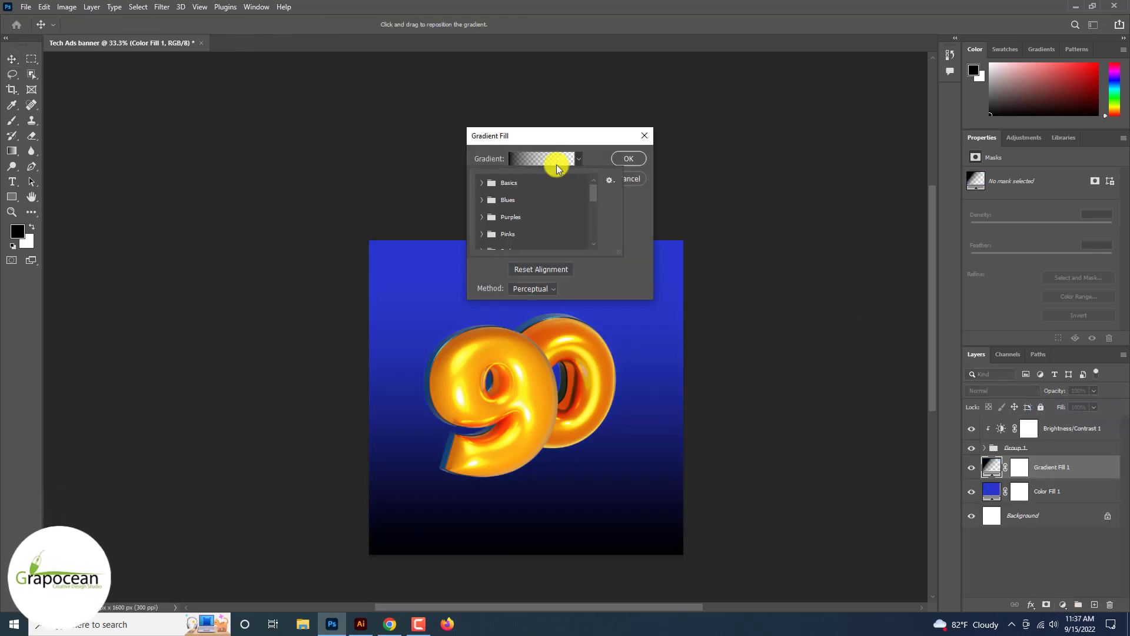
left_click(483, 201)
left_click(536, 227)
left_click(632, 156)
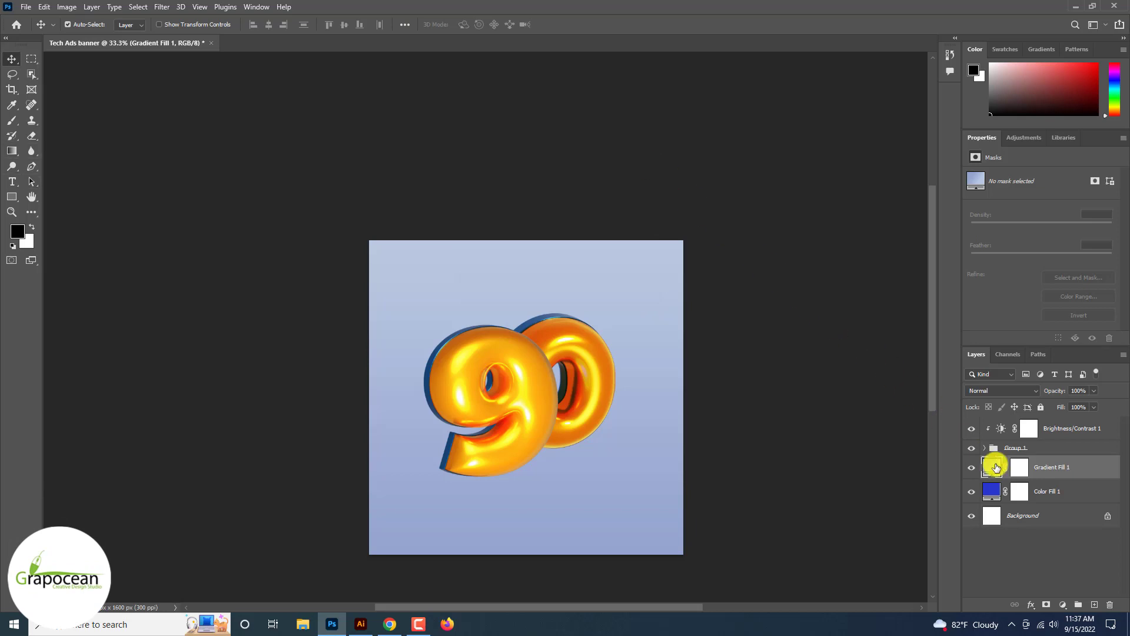
- Make the gradient a Noise type with Add Transparency, randomized until it shows blue tones
double_click(996, 468)
left_click(539, 165)
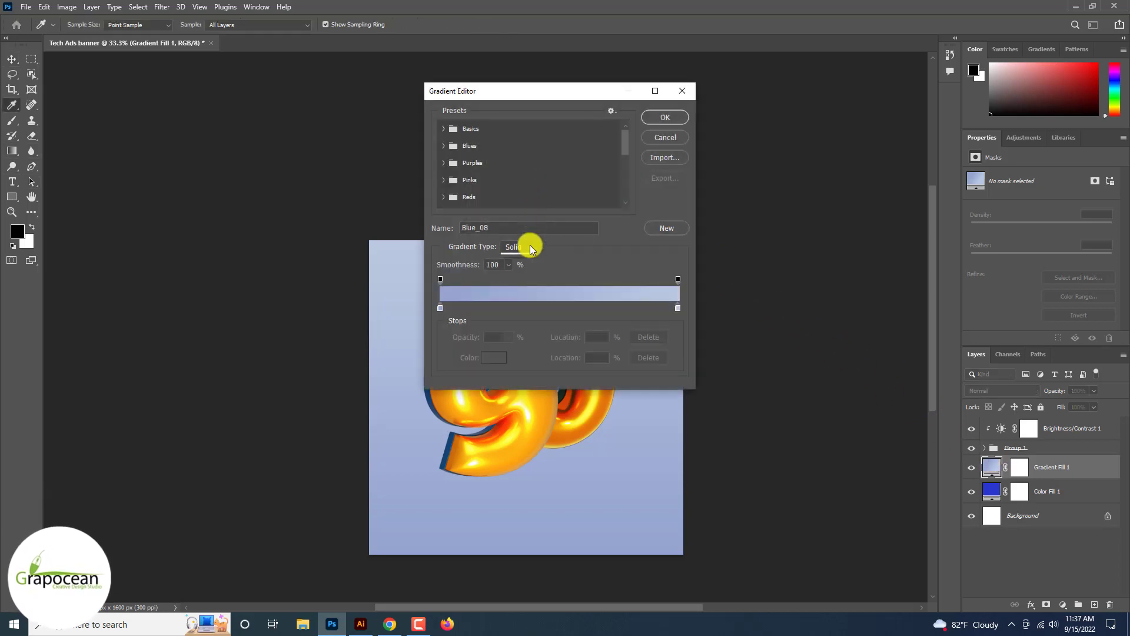
left_click(518, 268)
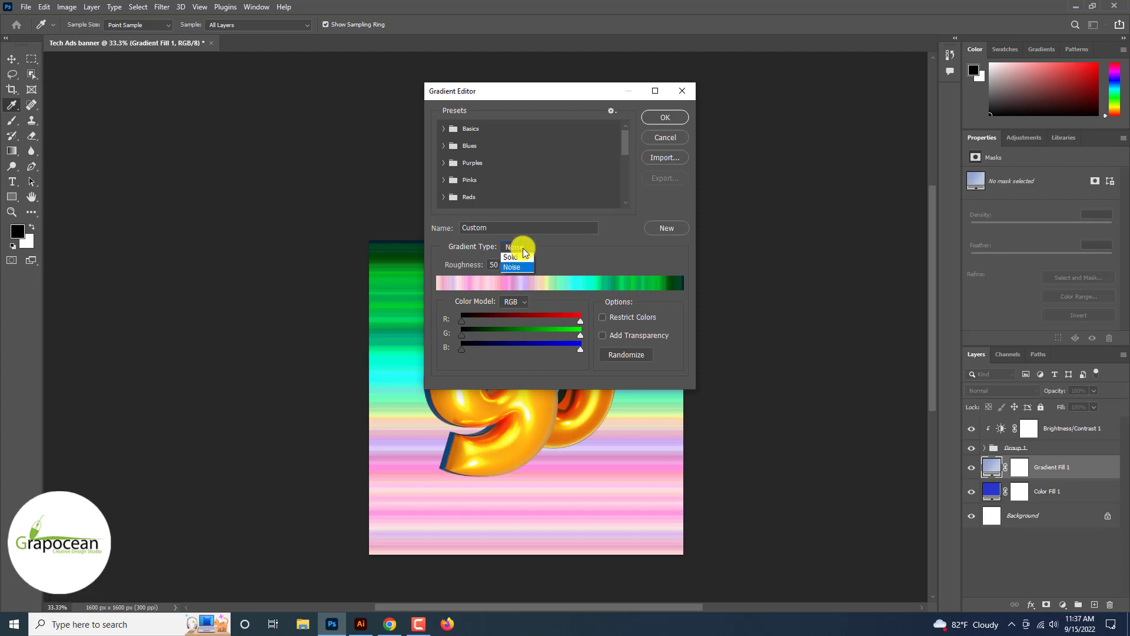
left_click(626, 339)
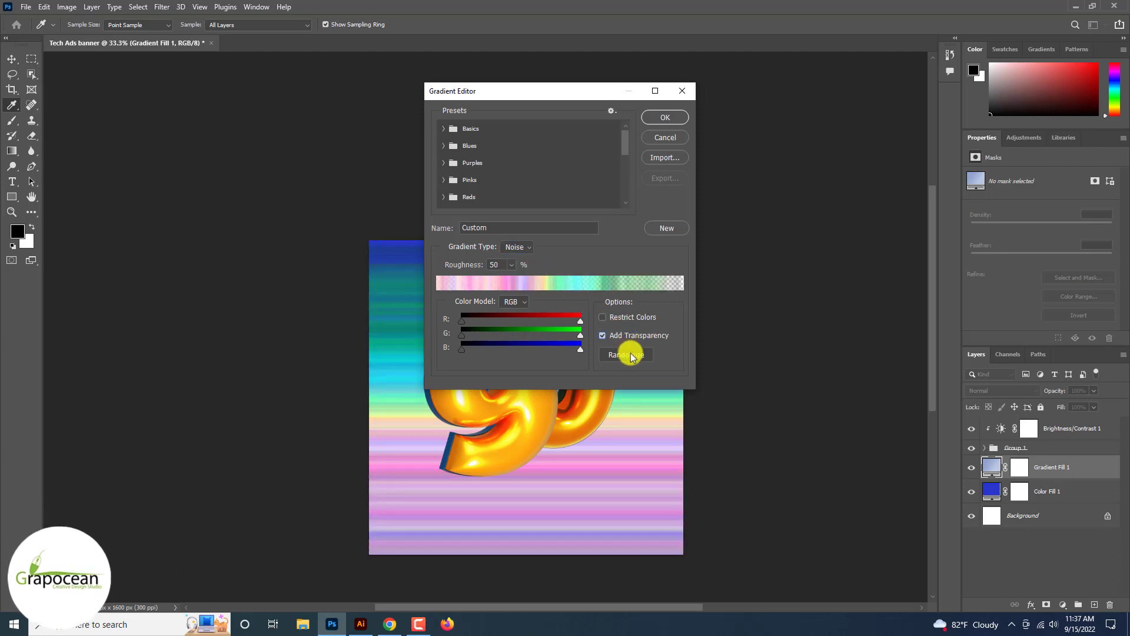
left_click(628, 355)
left_click(629, 354)
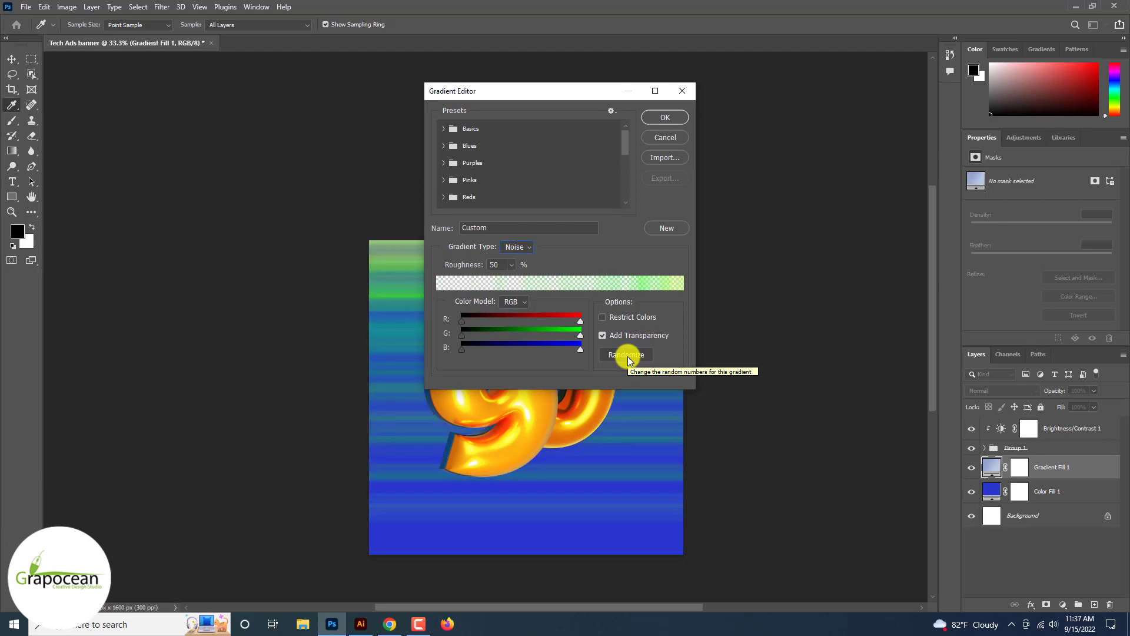
left_click(627, 355)
left_click(628, 355)
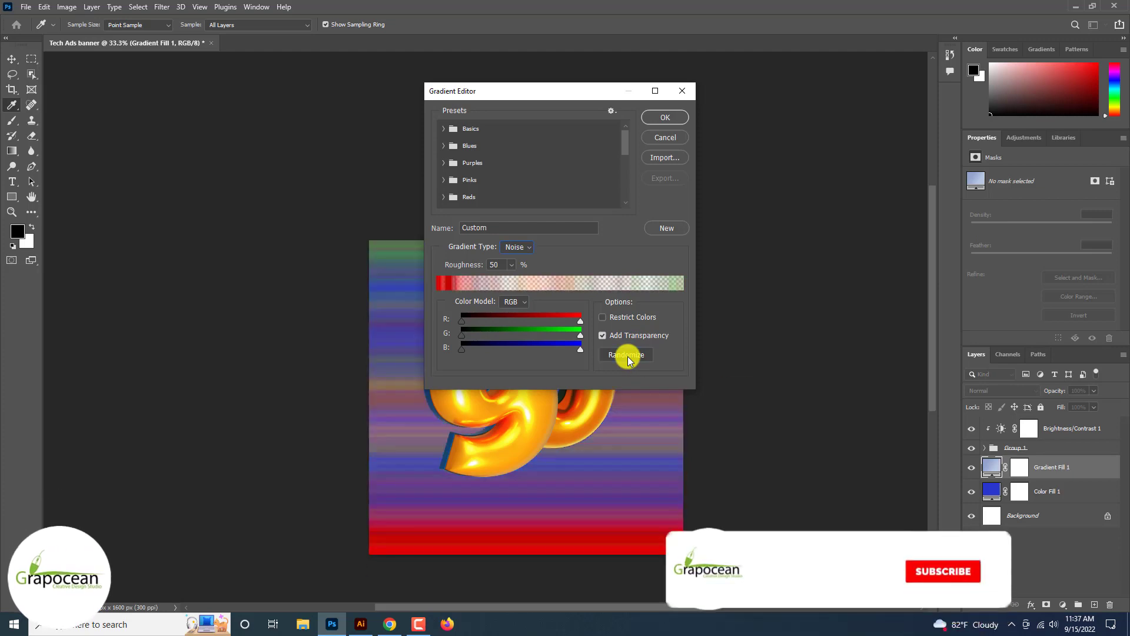
left_click(627, 356)
left_click_drag(566, 93, 863, 131)
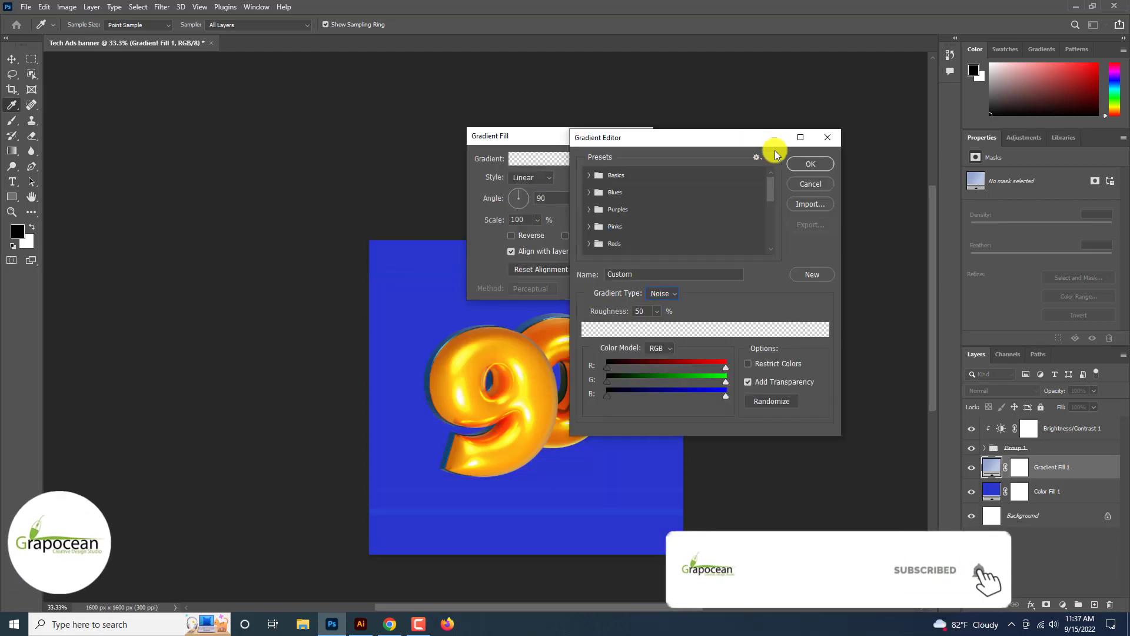
left_click(936, 393)
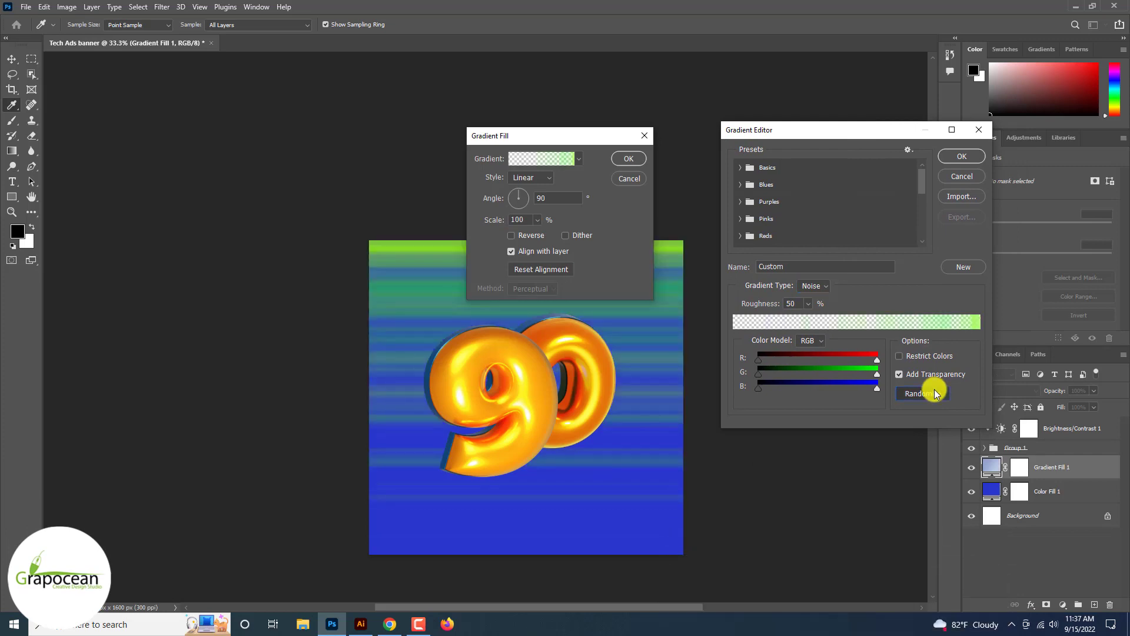
left_click(936, 393)
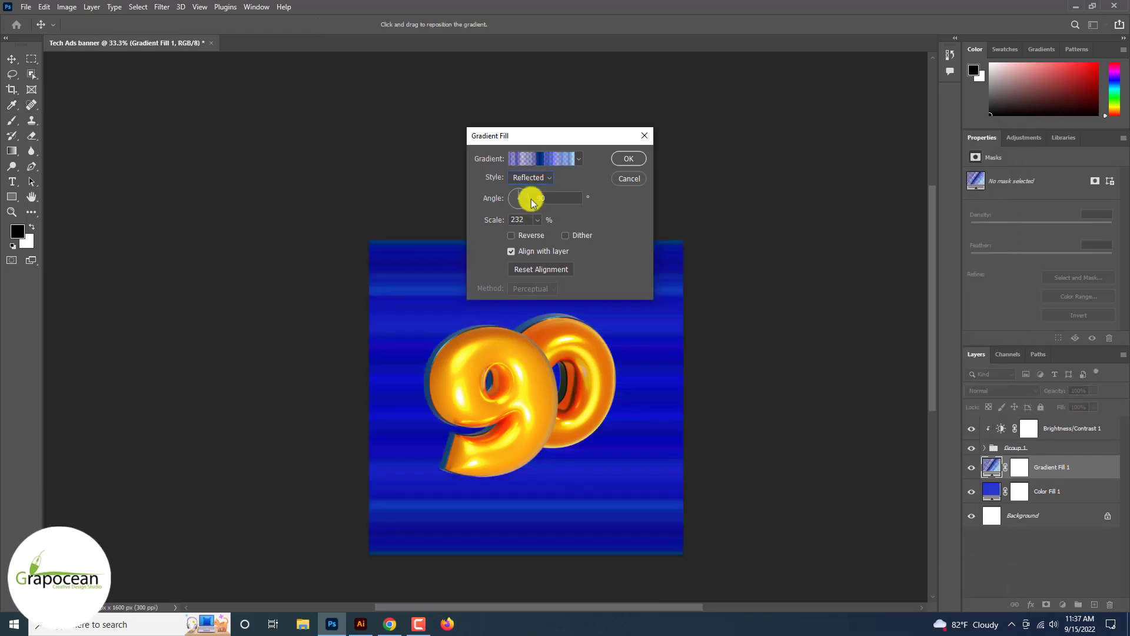
- Set the gradient style to Angle, confirm, and rasterize the gradient fill layer
left_click(535, 207)
left_click(628, 159)
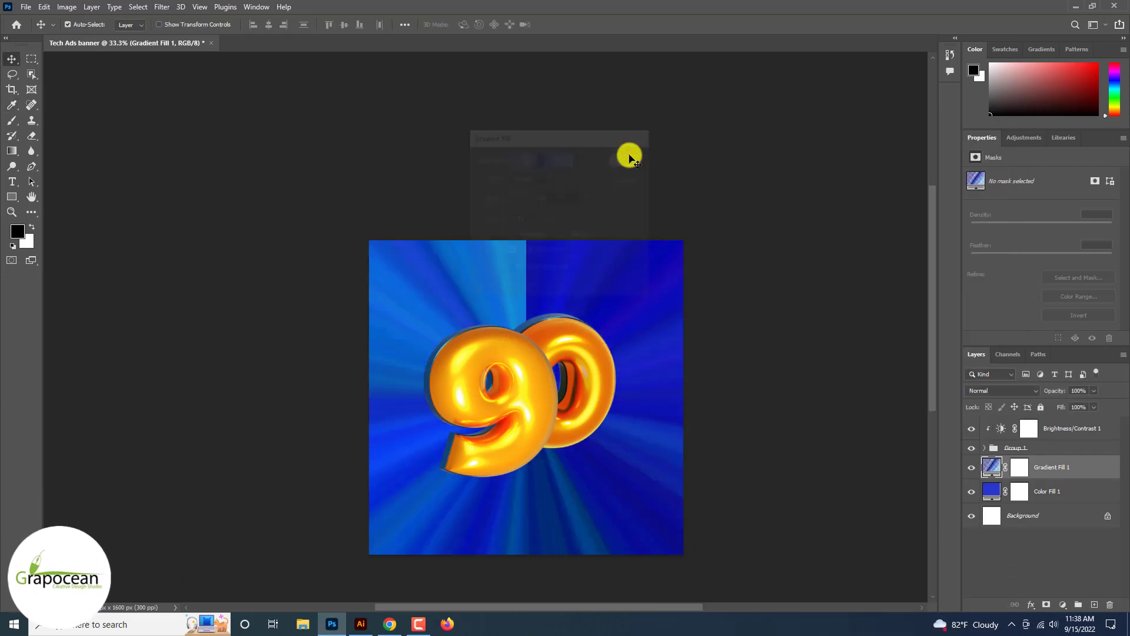
left_click(575, 232)
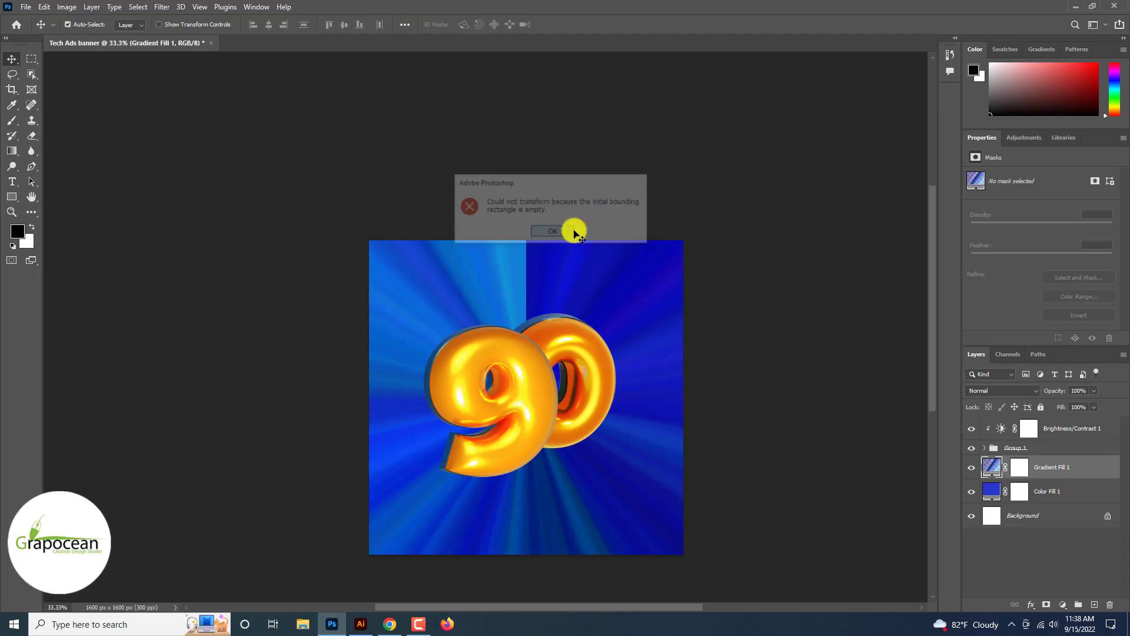
right_click(1047, 467)
left_click(931, 321)
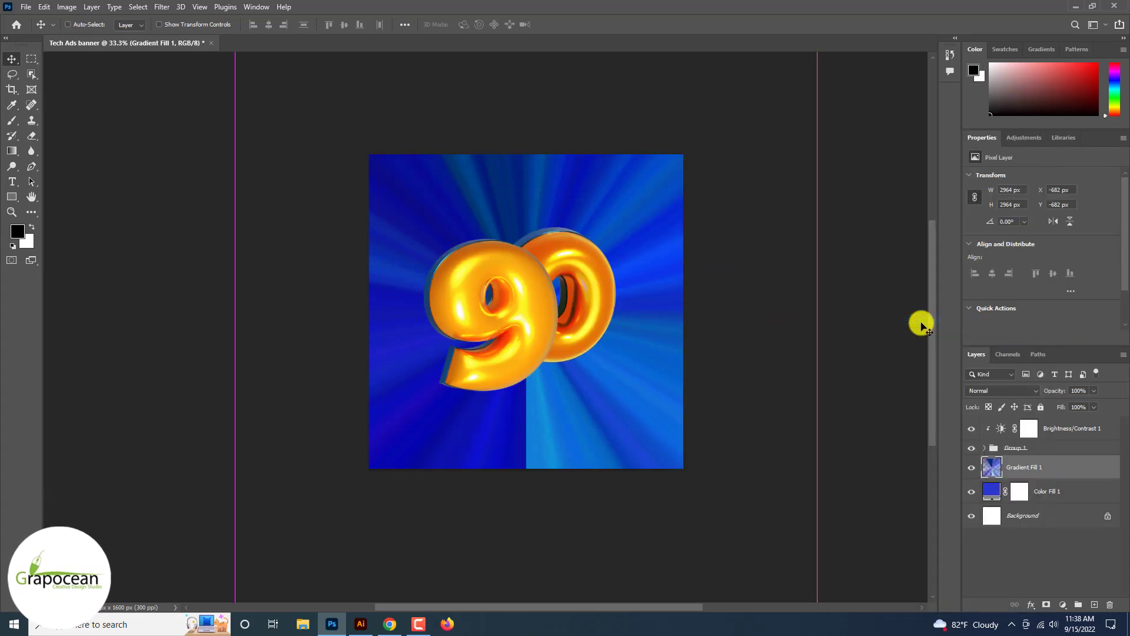
- Scale the ray layer well beyond the canvas and shift it up and left
key("ctrl+t")
scroll(848, 416, "down", 3)
mouse_move(777, 550)
left_mouse_down()
mouse_move(644, 450)
mouse_move(774, 549)
left_mouse_up()
scroll(659, 487, "up", 1)
mouse_move(618, 482)
left_mouse_down()
mouse_move(595, 437)
mouse_move(606, 408)
left_mouse_up()
left_click(583, 24)
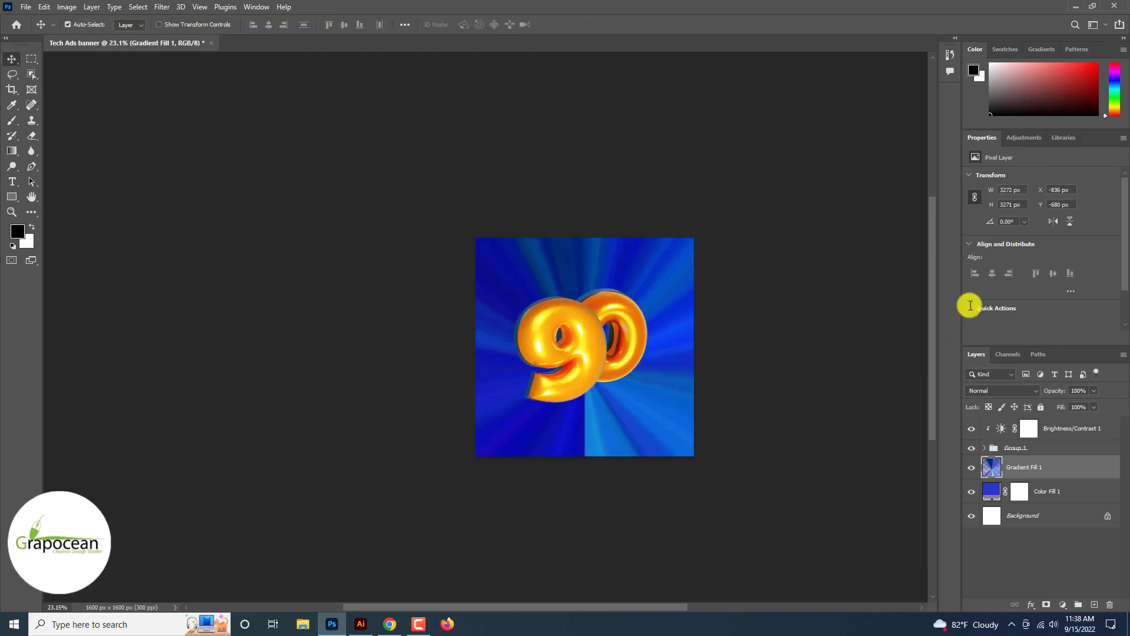
- Lower the ray layer opacity to 51% and mask out its bottom with a soft brush
left_click(1093, 391)
left_click_drag(1099, 403, 1069, 406)
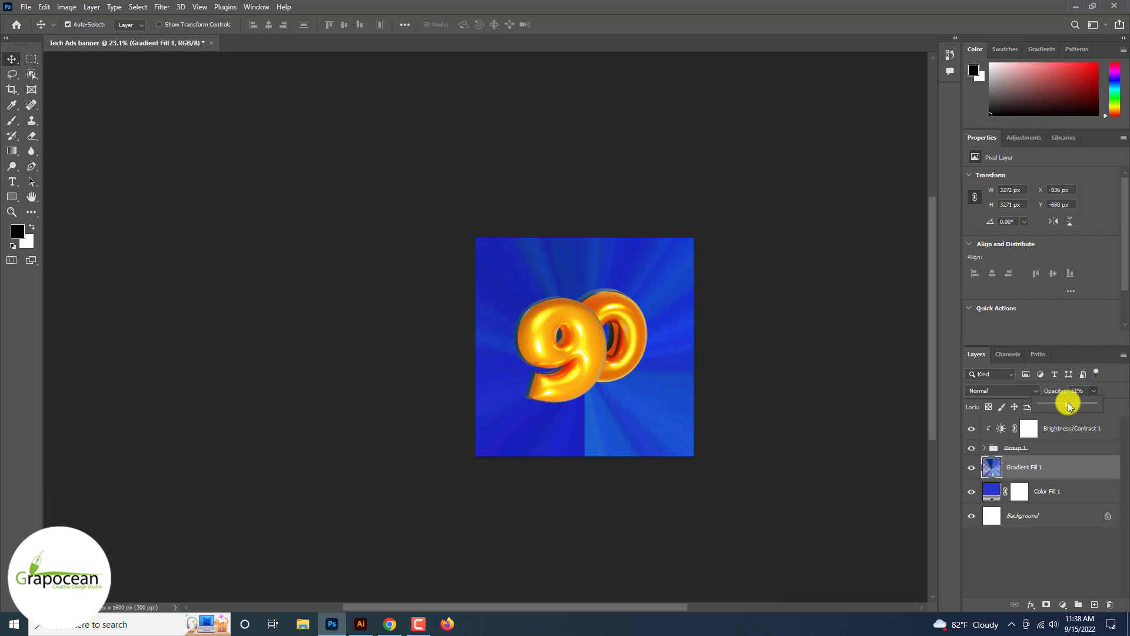
left_click(1045, 604)
right_click(12, 120)
left_click(47, 121)
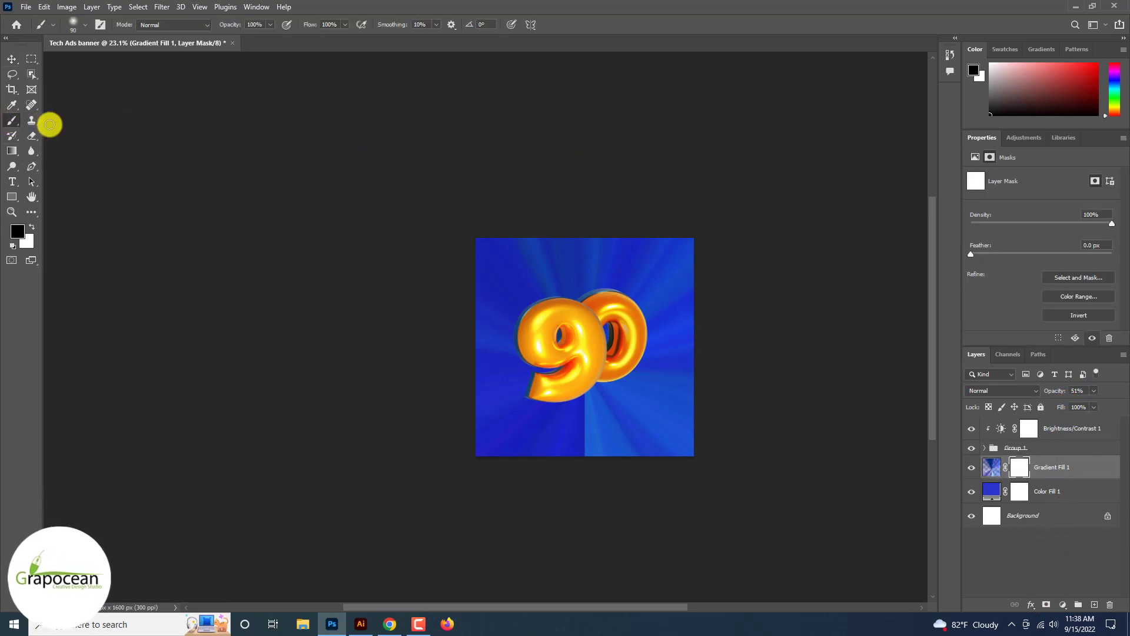
left_click_drag(595, 423, 808, 467)
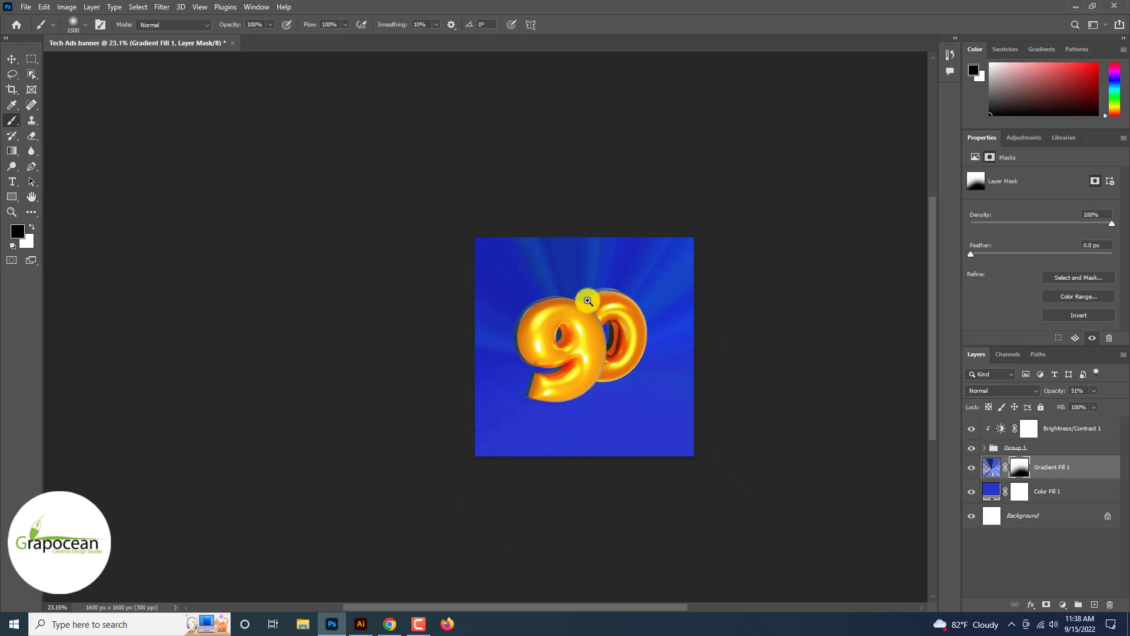
scroll(587, 301, "up", 2)
- Add a Brightness/Contrast adjustment raising brightness to about 106 and adjusting contrast
left_click(1062, 605)
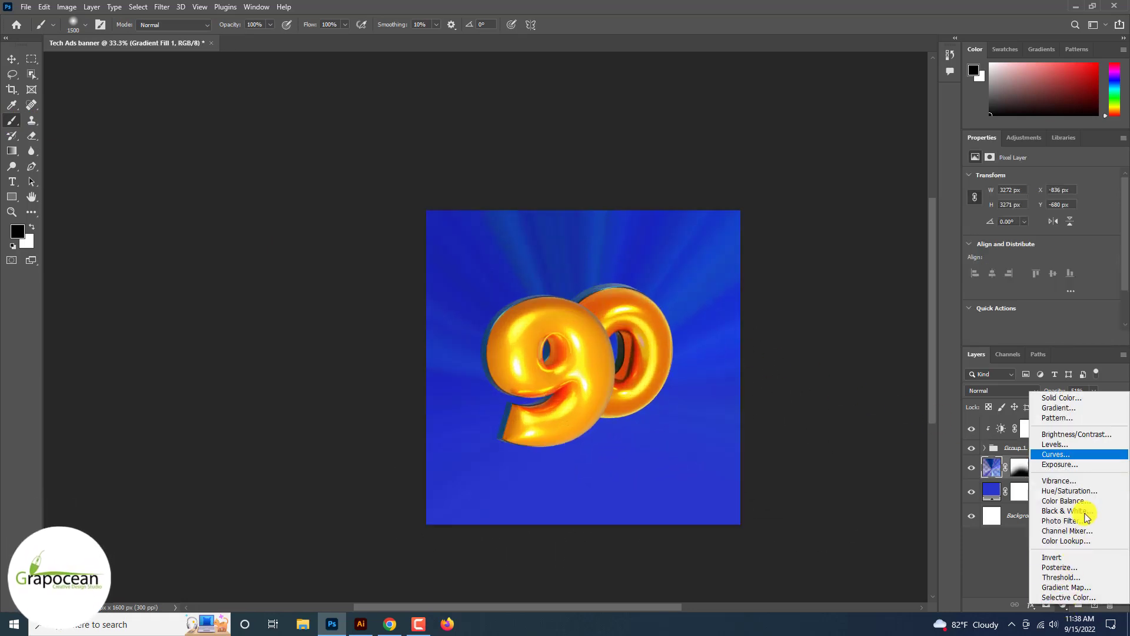
left_click(1095, 433)
left_click_drag(1041, 209, 1093, 207)
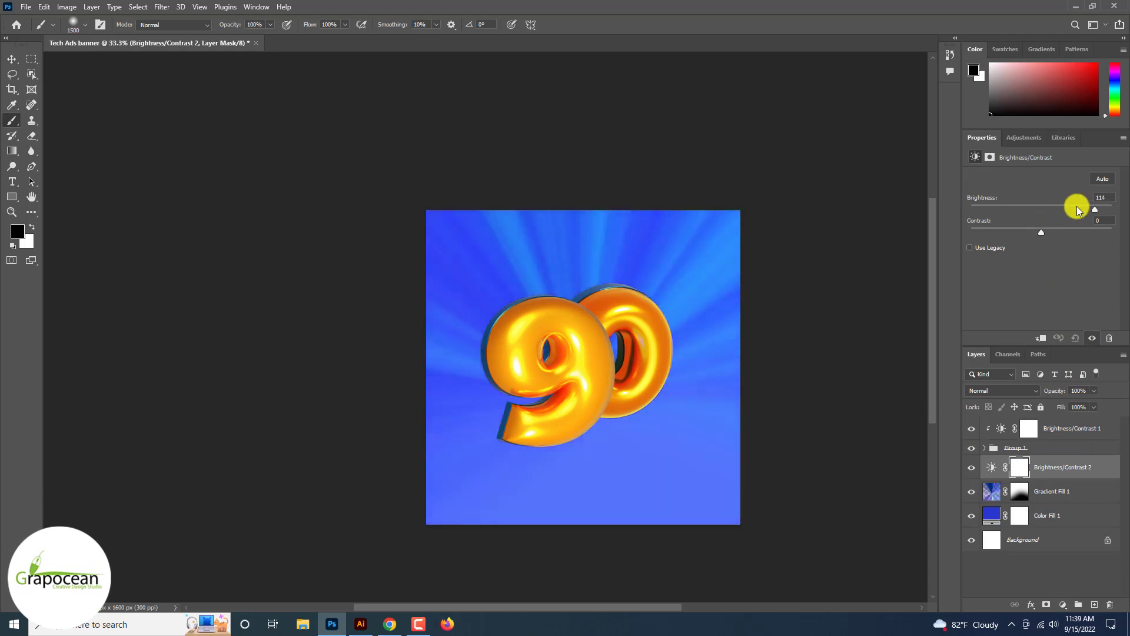
mouse_move(1022, 235)
left_mouse_down()
mouse_move(1086, 244)
mouse_move(959, 245)
mouse_move(1051, 247)
left_mouse_up()
- Merge the rays and adjustment into a smart object and fade its top with a gradient mask
left_click(1057, 492, "shift")
right_click(1057, 492)
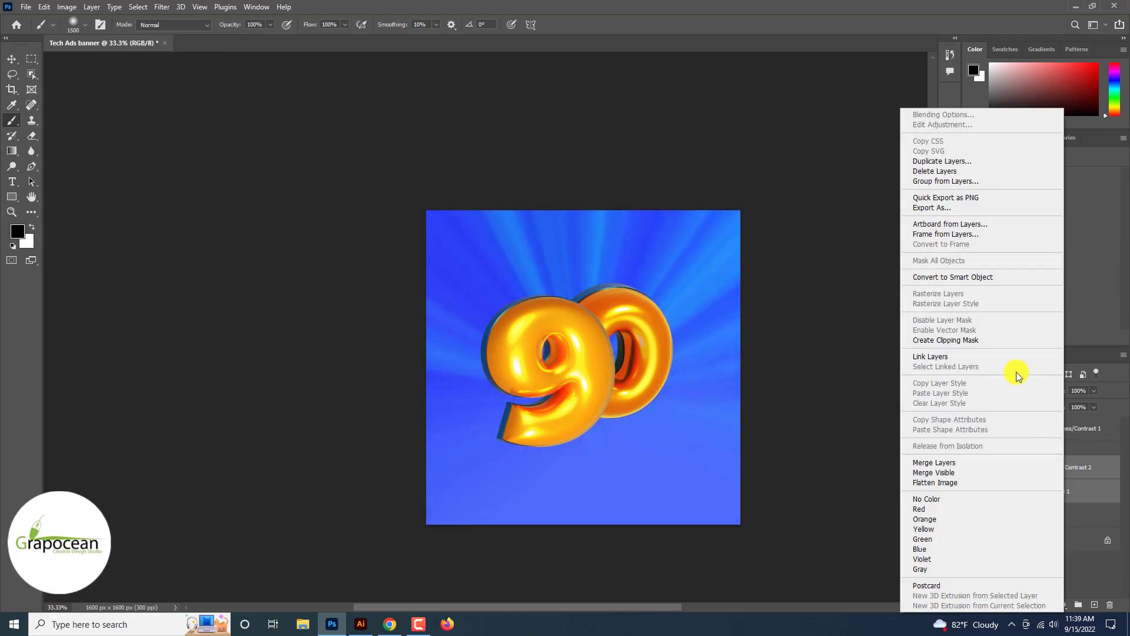
left_click(962, 281)
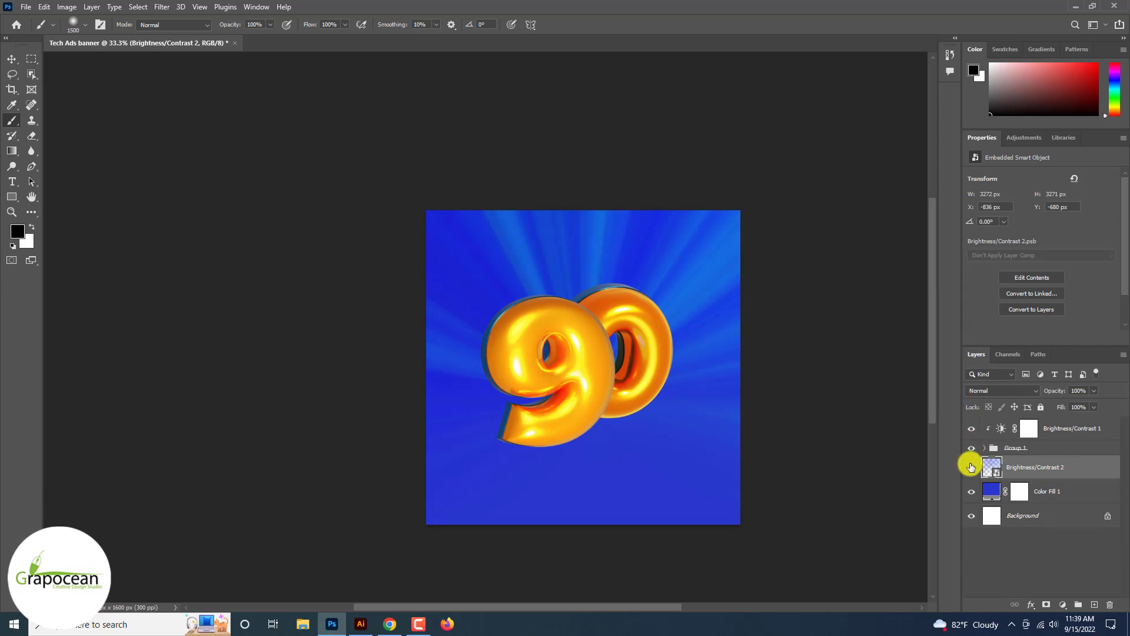
left_click(1045, 604)
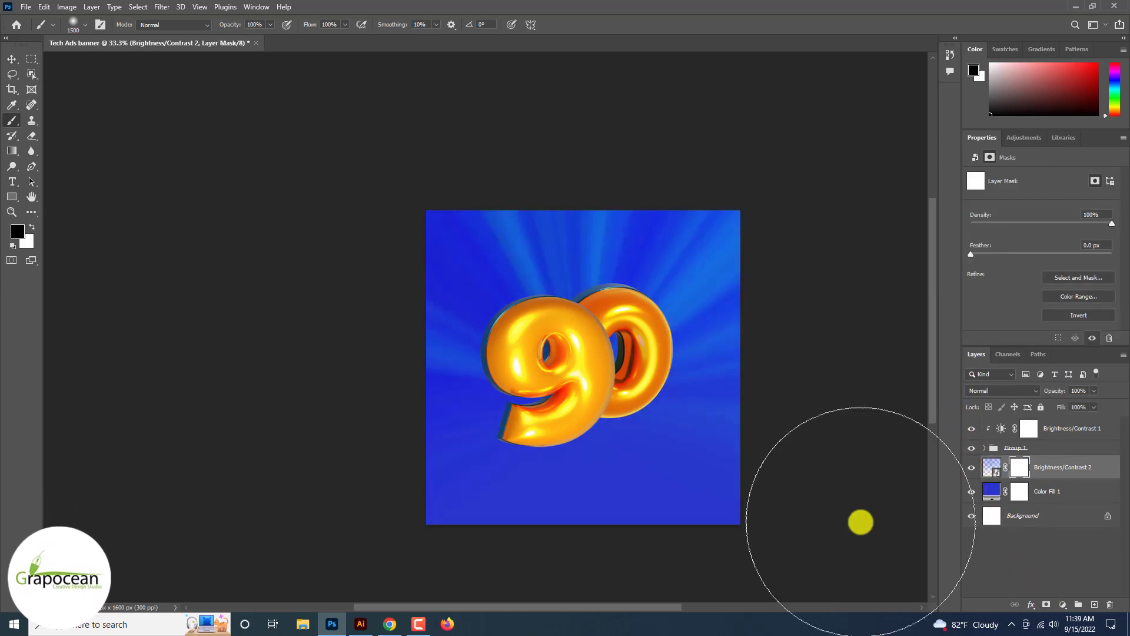
left_click(12, 150)
left_click_drag(608, 156, 602, 249)
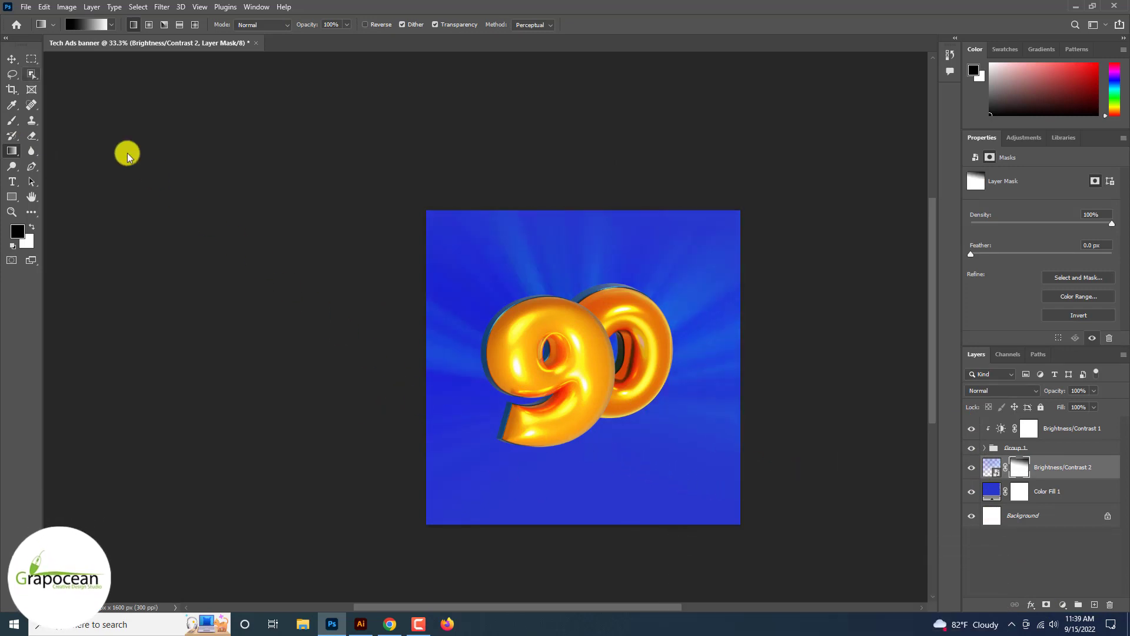
left_click(1063, 604)
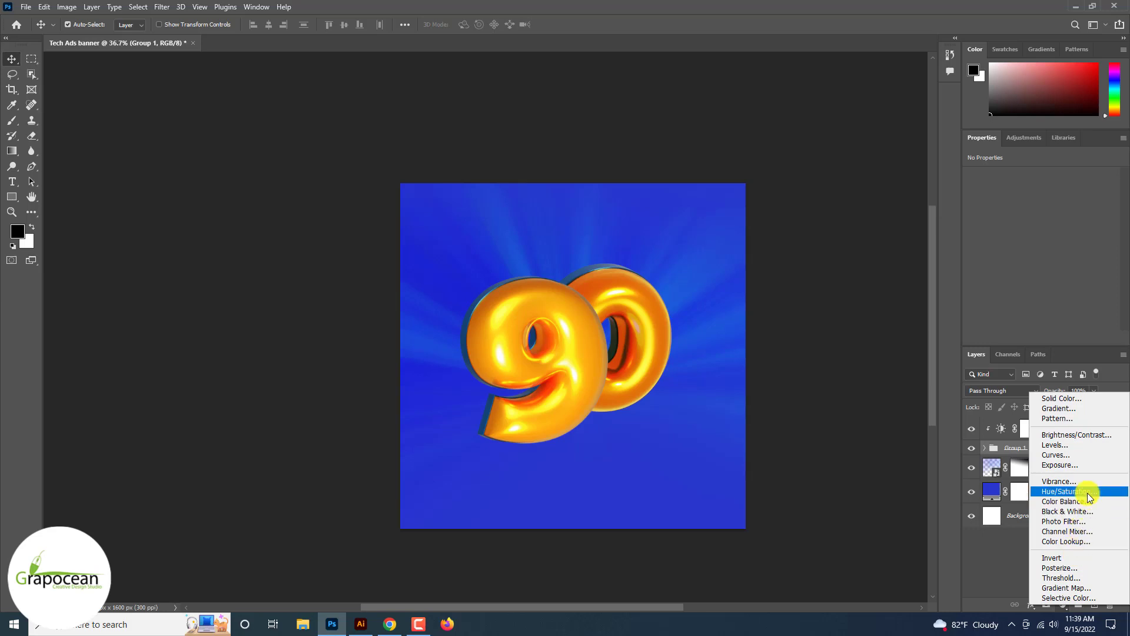
- Add a colorized Hue/Saturation adjustment that tints the 90 a light blue
left_click(1065, 492)
mouse_move(1041, 267)
left_mouse_down()
mouse_move(1077, 268)
mouse_move(1084, 244)
mouse_move(1049, 217)
left_mouse_up()
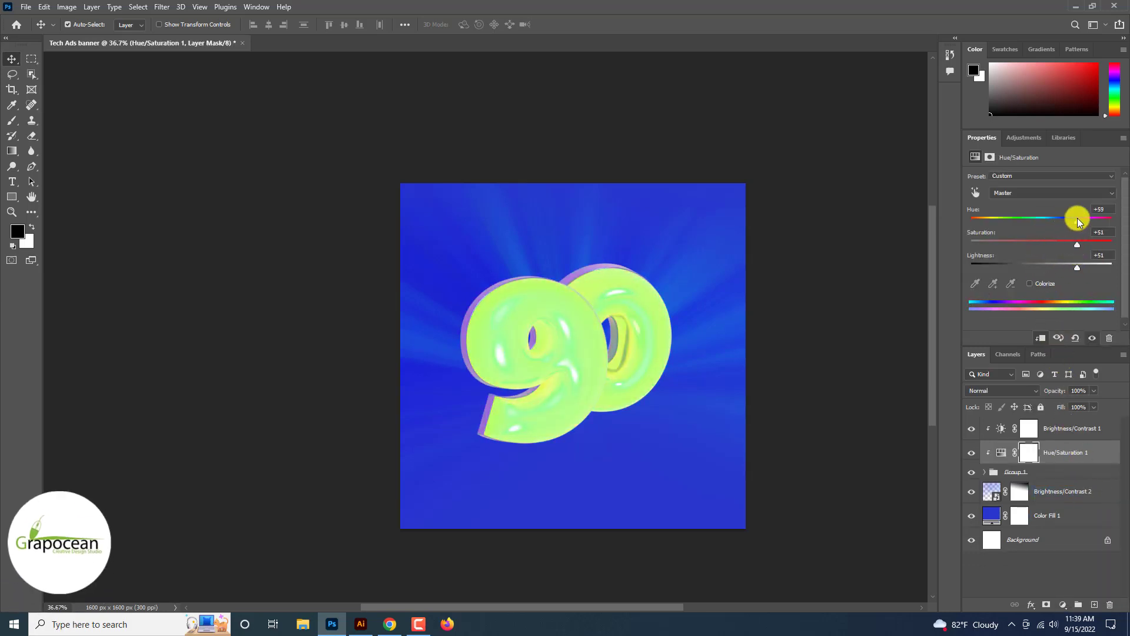
left_click(1038, 285)
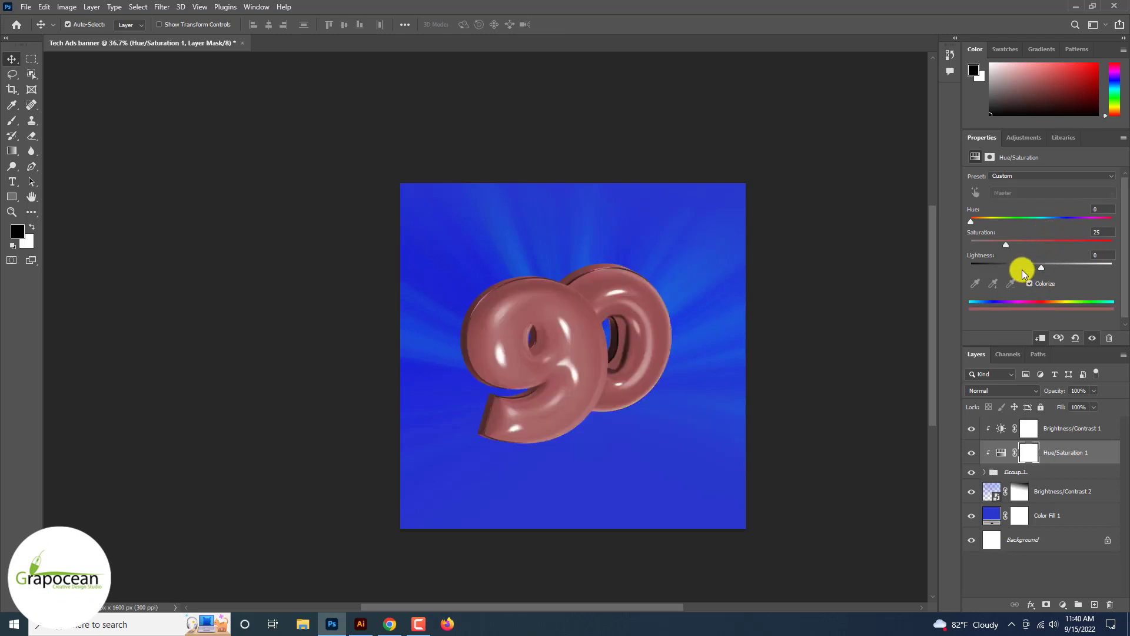
left_click_drag(972, 221, 1072, 223)
mouse_move(1050, 262)
left_mouse_down()
mouse_move(1102, 264)
mouse_move(1093, 274)
left_mouse_up()
mouse_move(1014, 242)
left_mouse_down()
mouse_move(1067, 242)
mouse_move(1057, 221)
left_mouse_up()
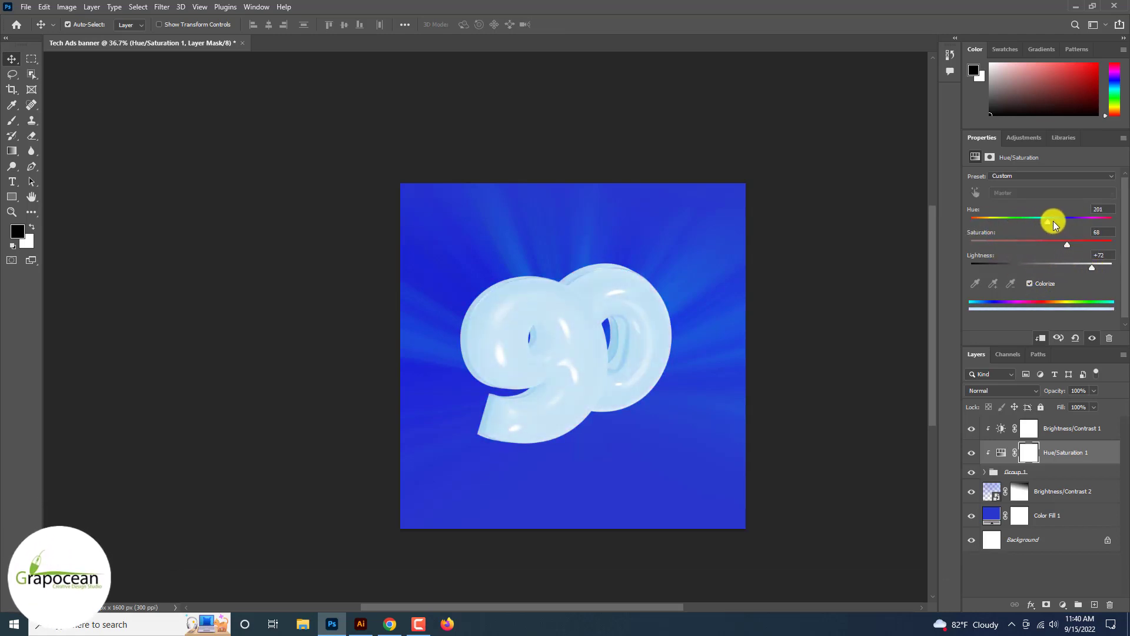
- Unclip Hue/Saturation 1, move it higher, and clip Brightness/Contrast 1 to the layer below
right_click(1060, 458)
left_click(962, 347)
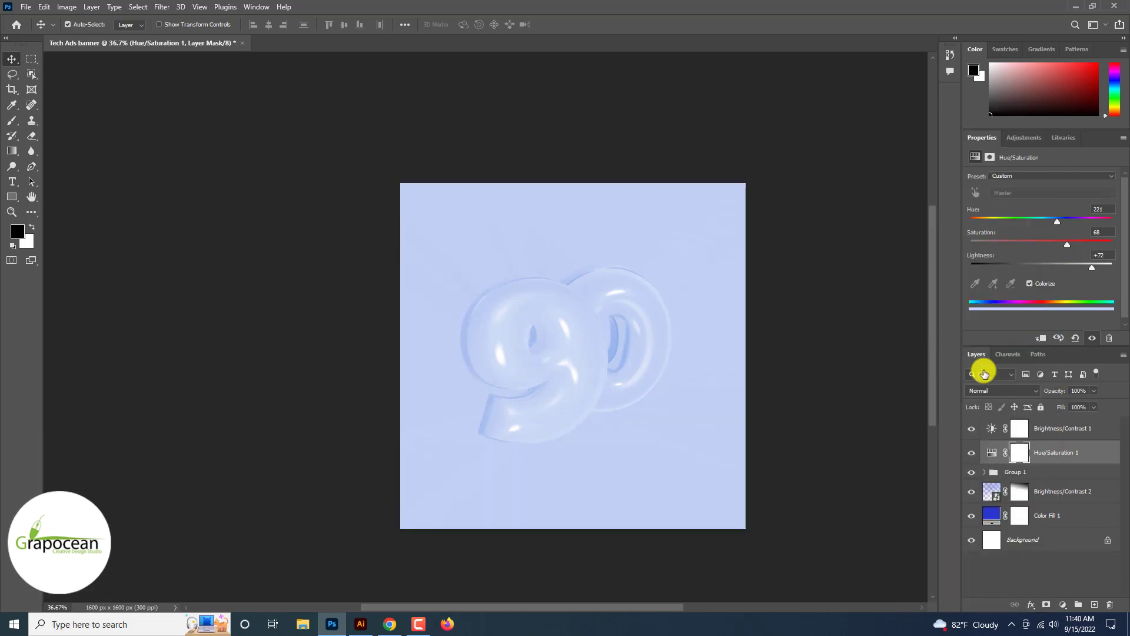
left_click_drag(1062, 452, 1065, 422)
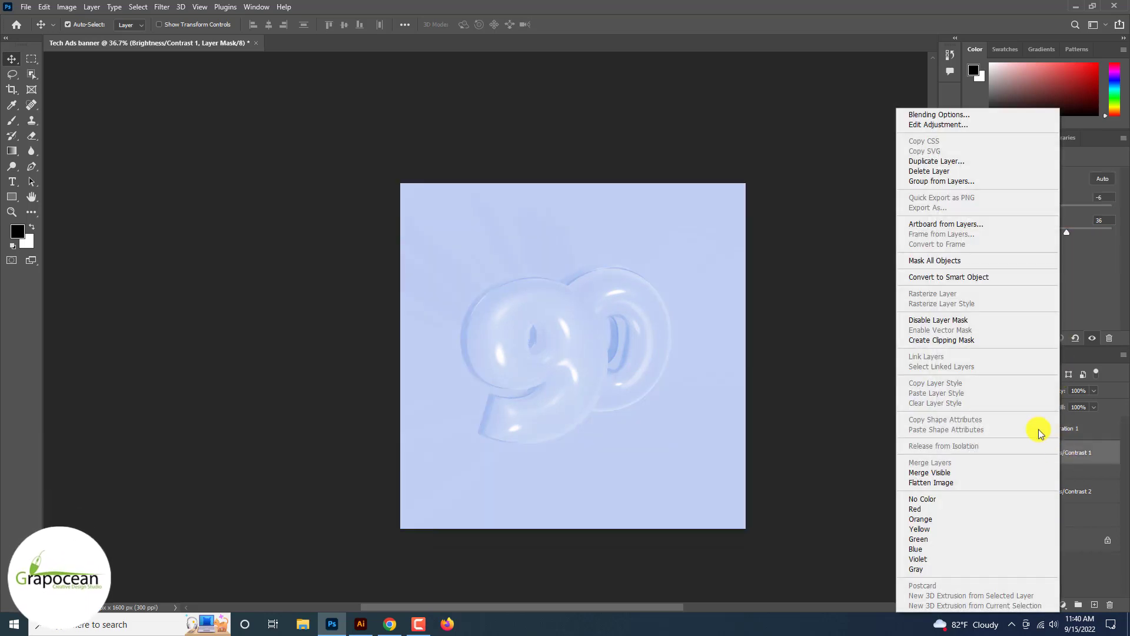
right_click(1059, 452)
left_click(962, 340)
- Invert the Hue/Saturation mask to black, set a 600 brush, and move the layer below Group 1
left_click(1024, 426)
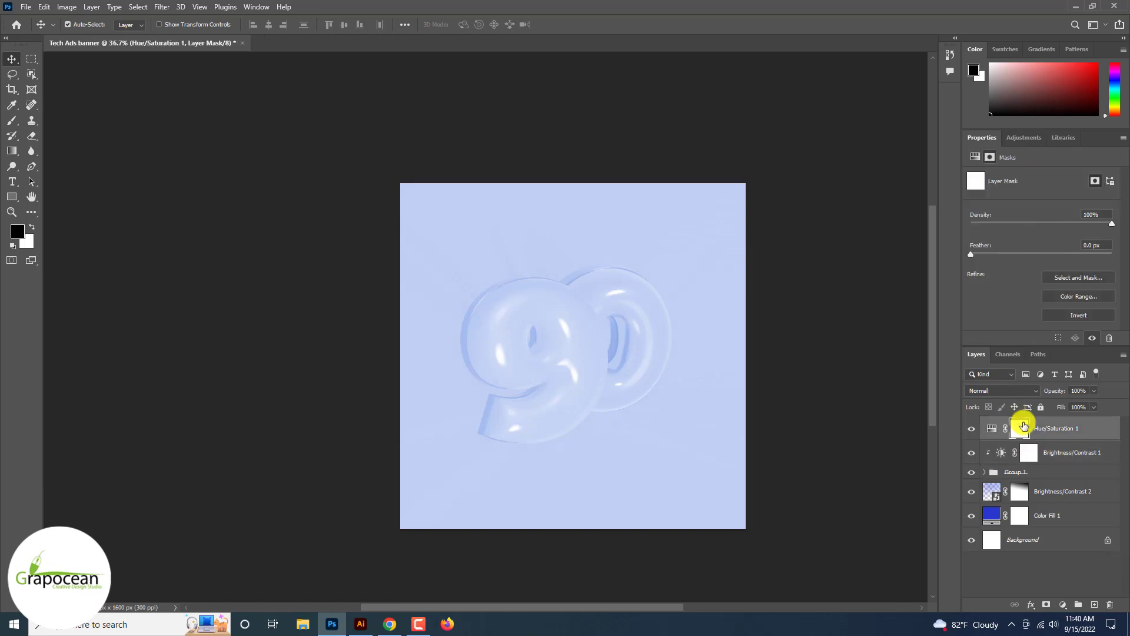
key("ctrl+i")
key("ctrl+plus")
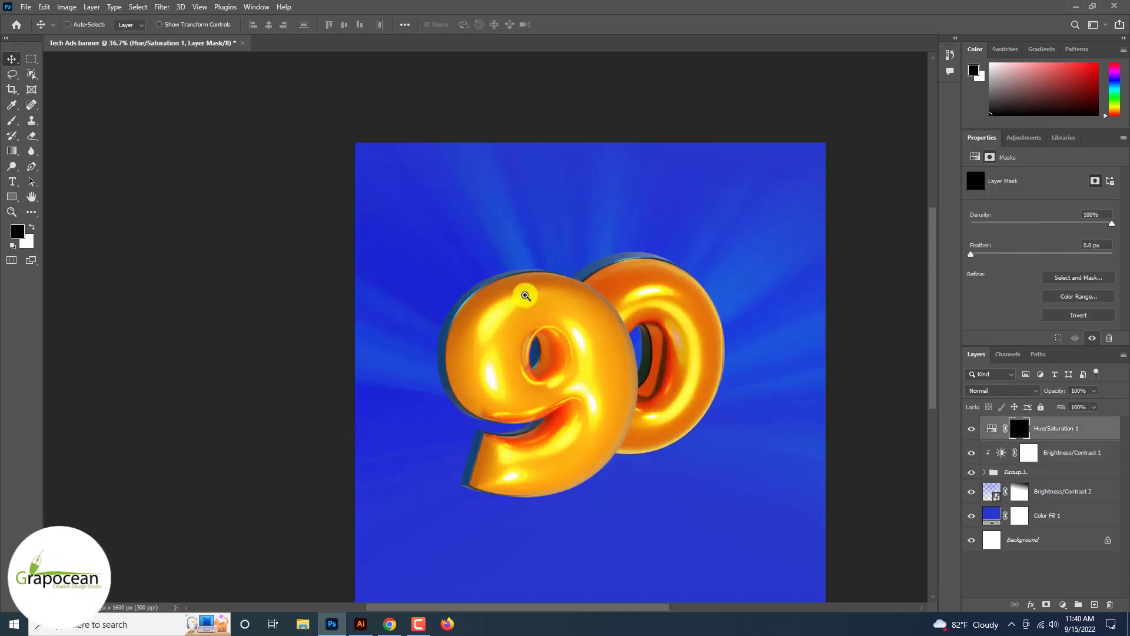
key("ctrl+plus")
left_click(11, 120)
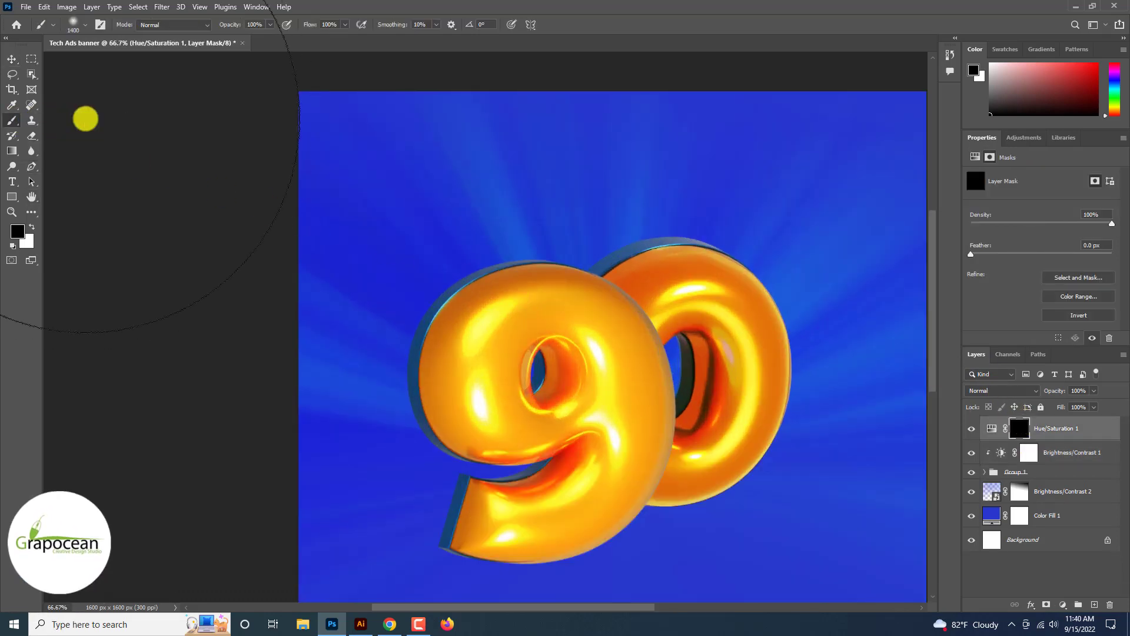
key("bracketleft")
key("bracketleft")
key("bracketleft")
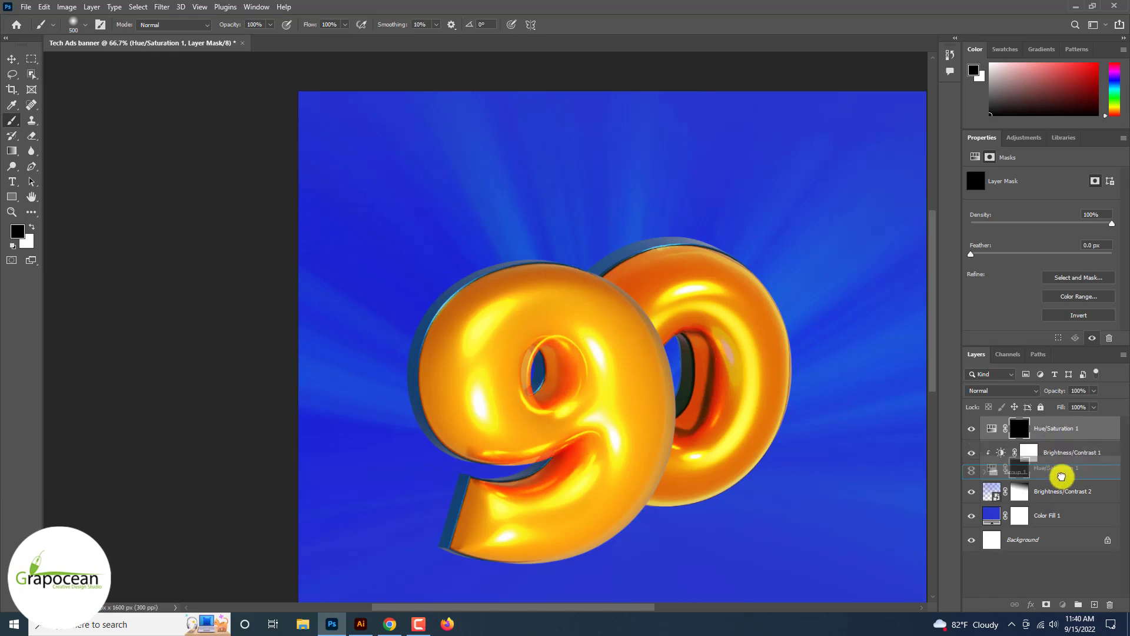
left_click_drag(1062, 475, 1062, 474)
- Paint a white glow behind the 90 on the mask, then set Lightness +92 and Hue 195
key("x")
left_click(494, 305)
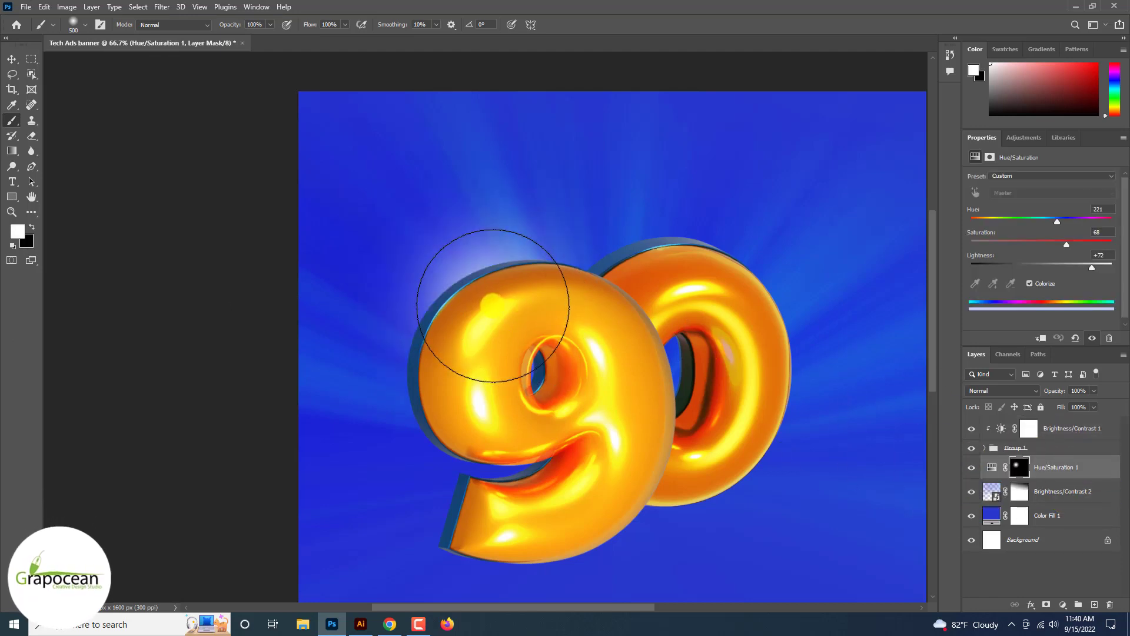
mouse_move(494, 305)
left_mouse_down()
mouse_move(529, 336)
mouse_move(492, 353)
mouse_move(664, 316)
left_mouse_up()
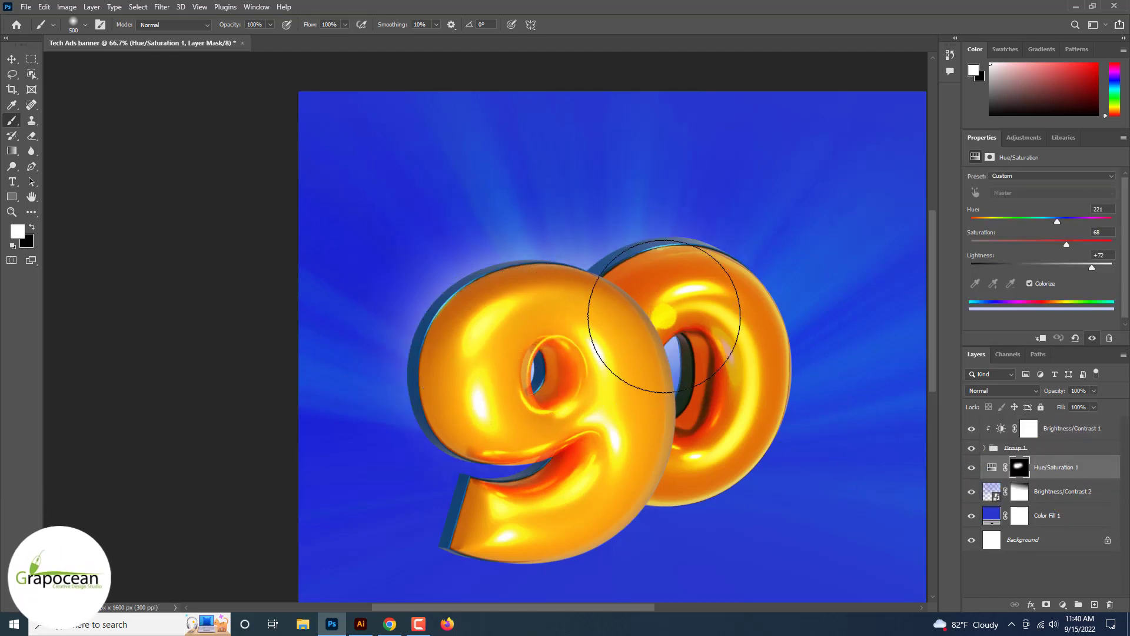
scroll(663, 315, "down", 3)
scroll(670, 371, "down", 2)
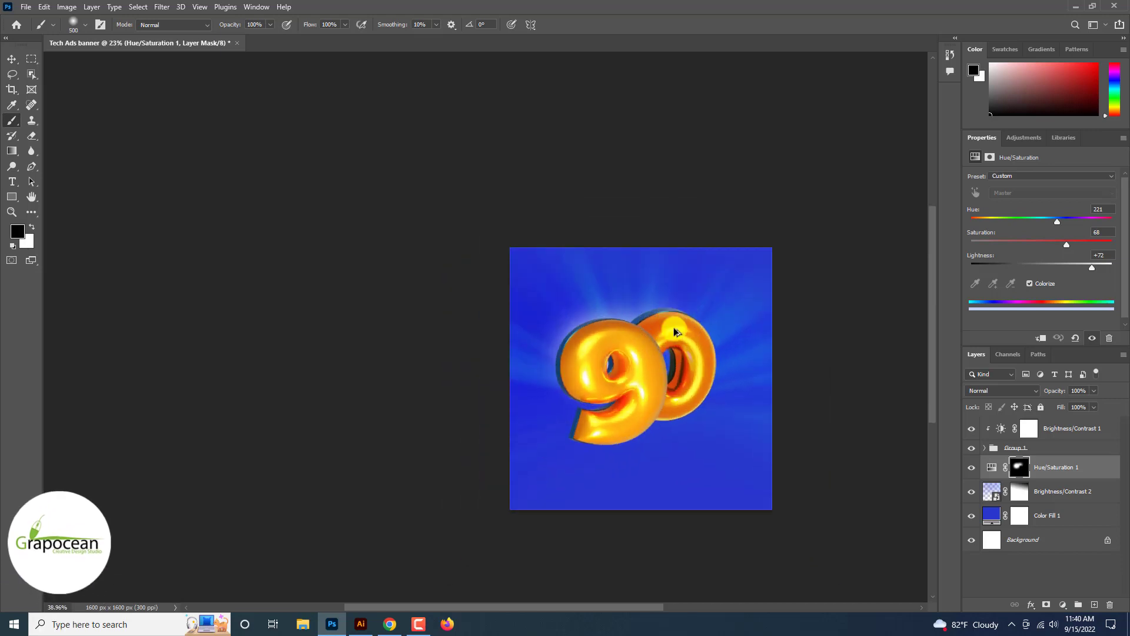
scroll(681, 323, "up", 2)
key("x")
left_click(672, 298)
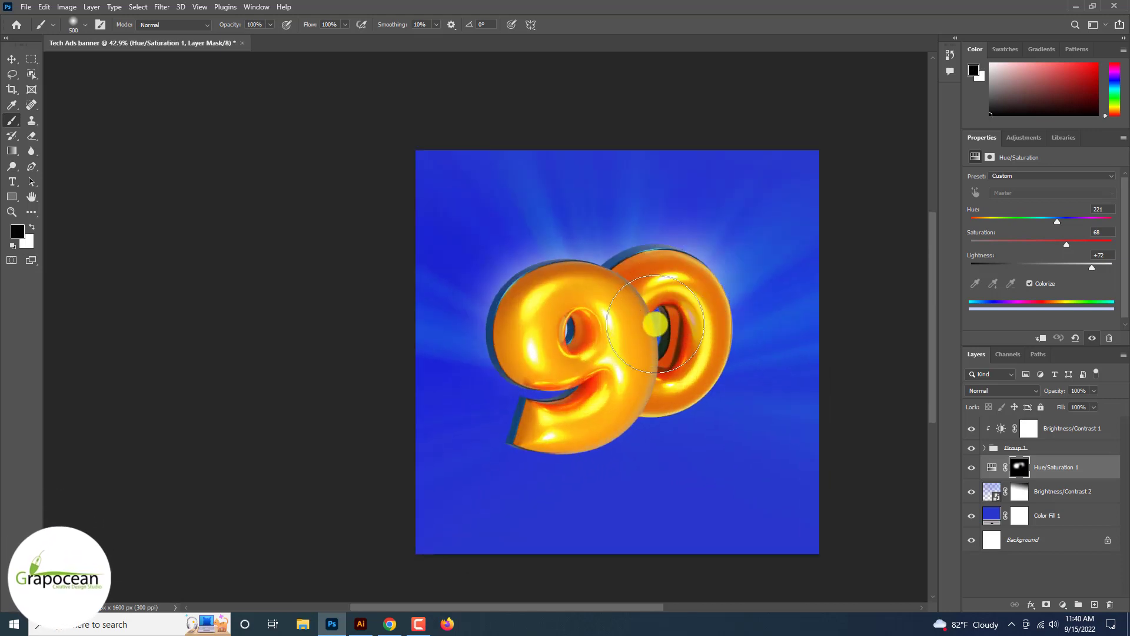
scroll(847, 329, "down", 2)
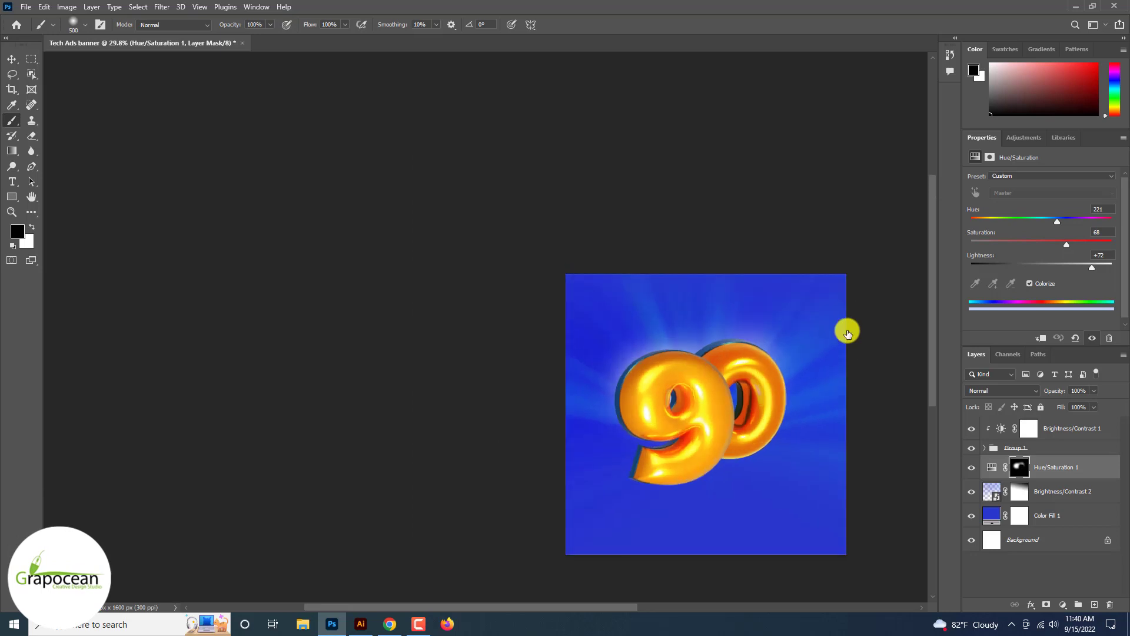
left_click_drag(1125, 274, 1106, 282)
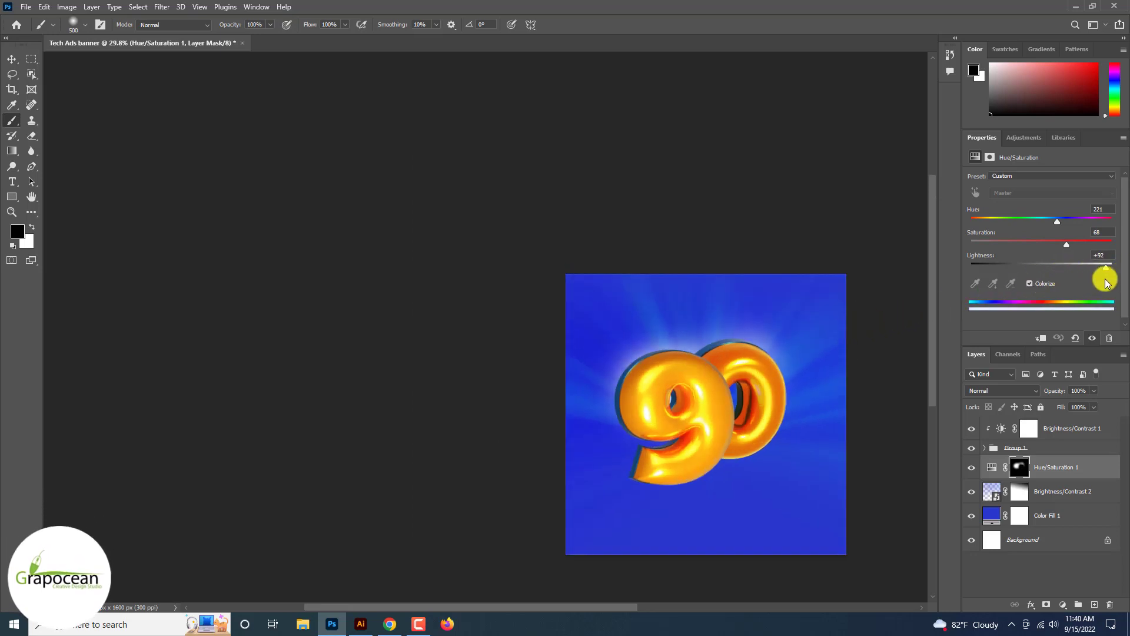
mouse_move(1058, 221)
left_mouse_down()
mouse_move(1010, 219)
mouse_move(1044, 222)
left_mouse_up()
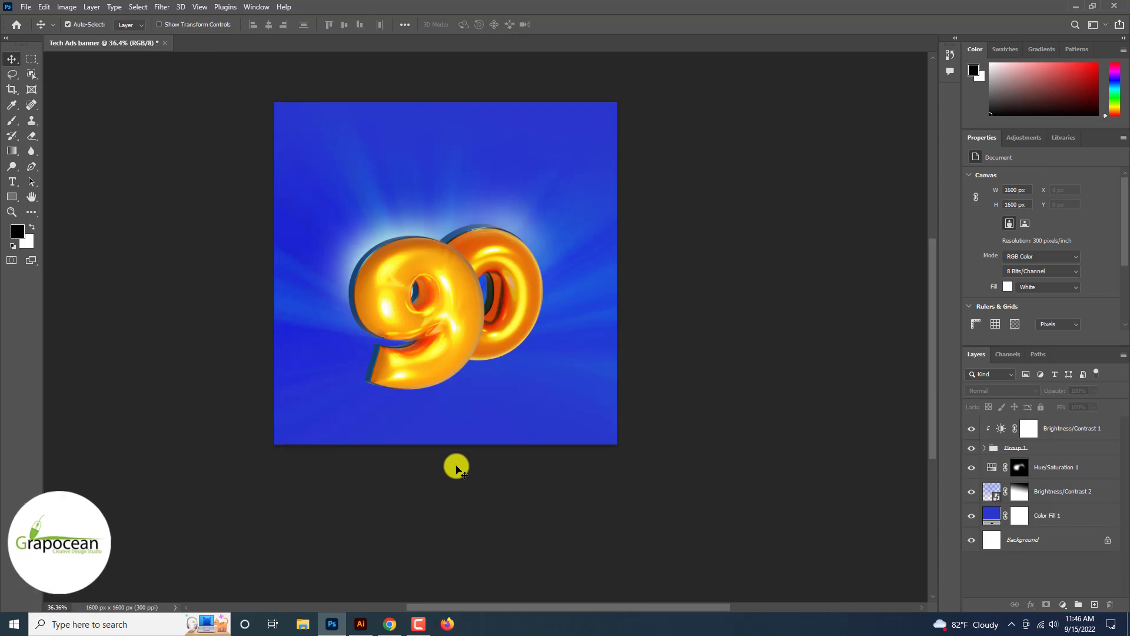
- Delete the 3D 90 from the Illustrator artboard
left_click(361, 624)
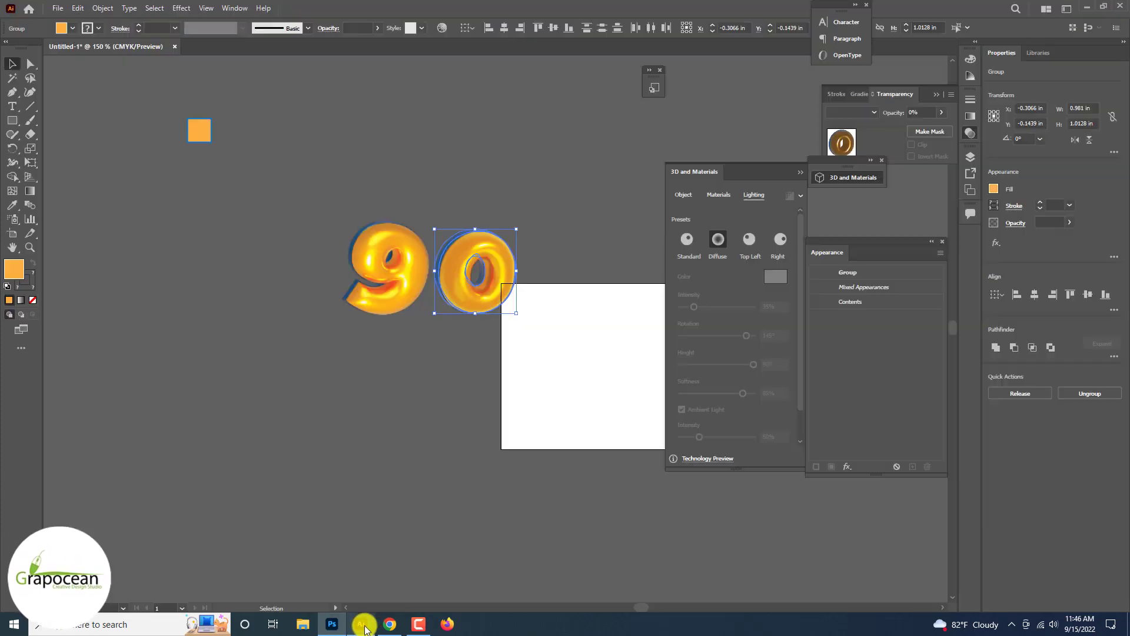
left_click_drag(453, 321, 431, 204)
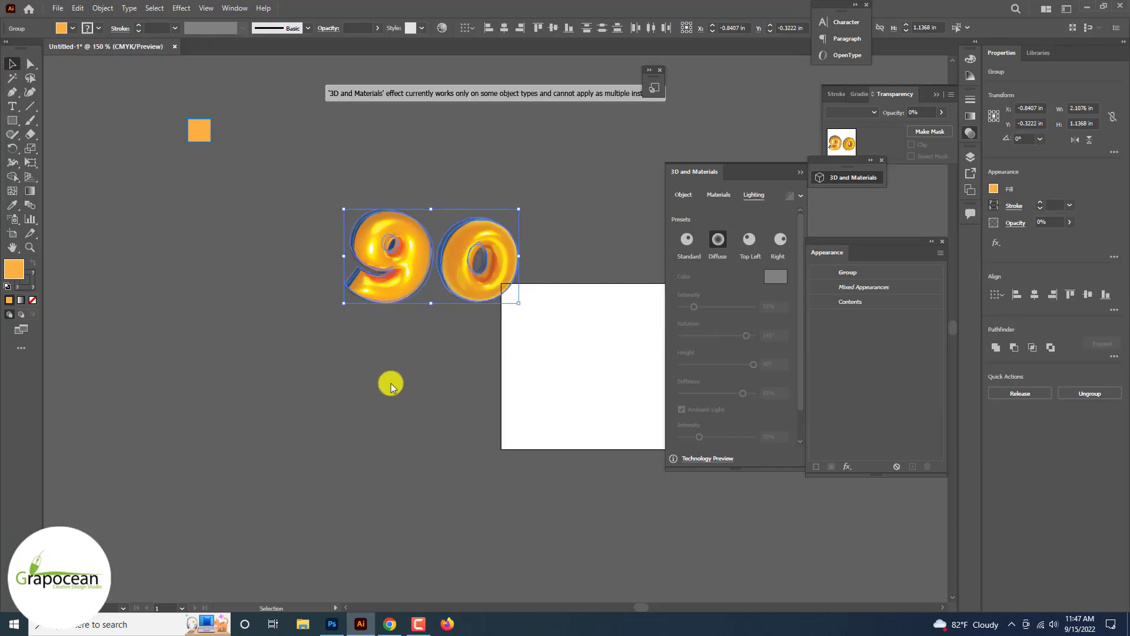
left_click(320, 207)
key("ctrl+z")
key("Delete")
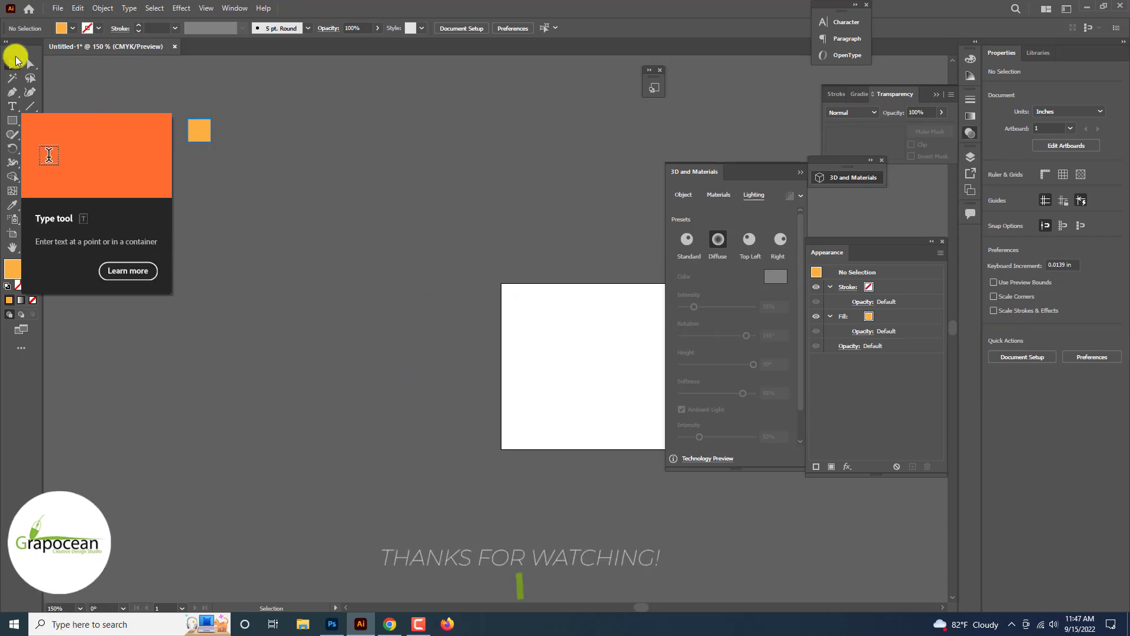
- Draw an orange square and extrude it into a 50 pt deep 3D box
mouse_move(270, 191)
left_mouse_down()
mouse_move(324, 254)
mouse_move(314, 229)
left_mouse_up()
left_click(182, 9)
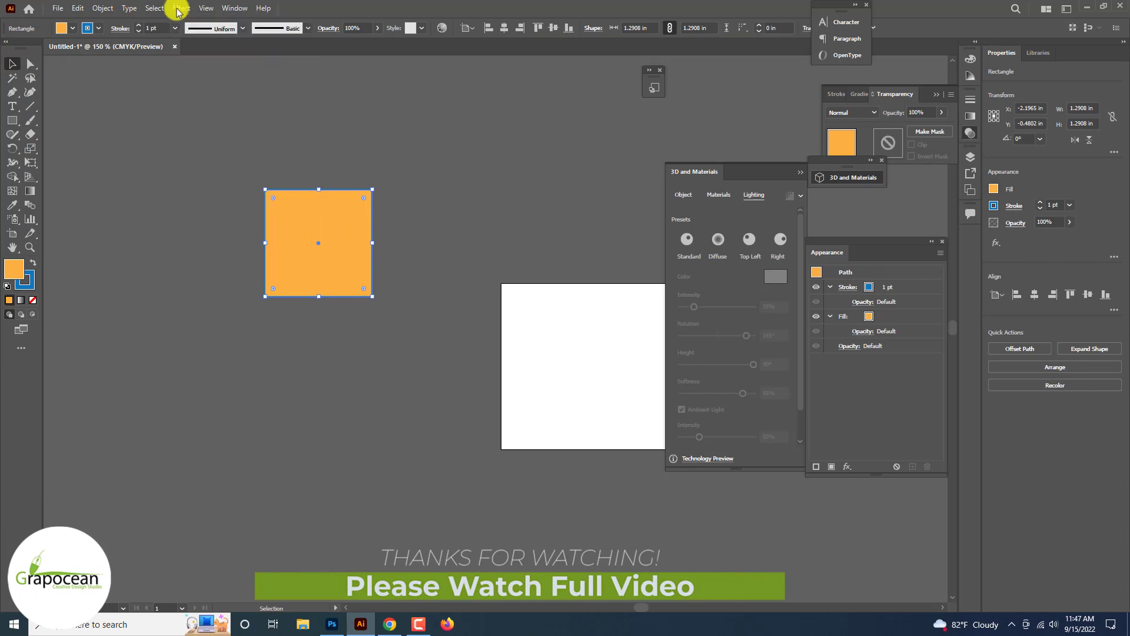
left_click(182, 8)
left_click(357, 79)
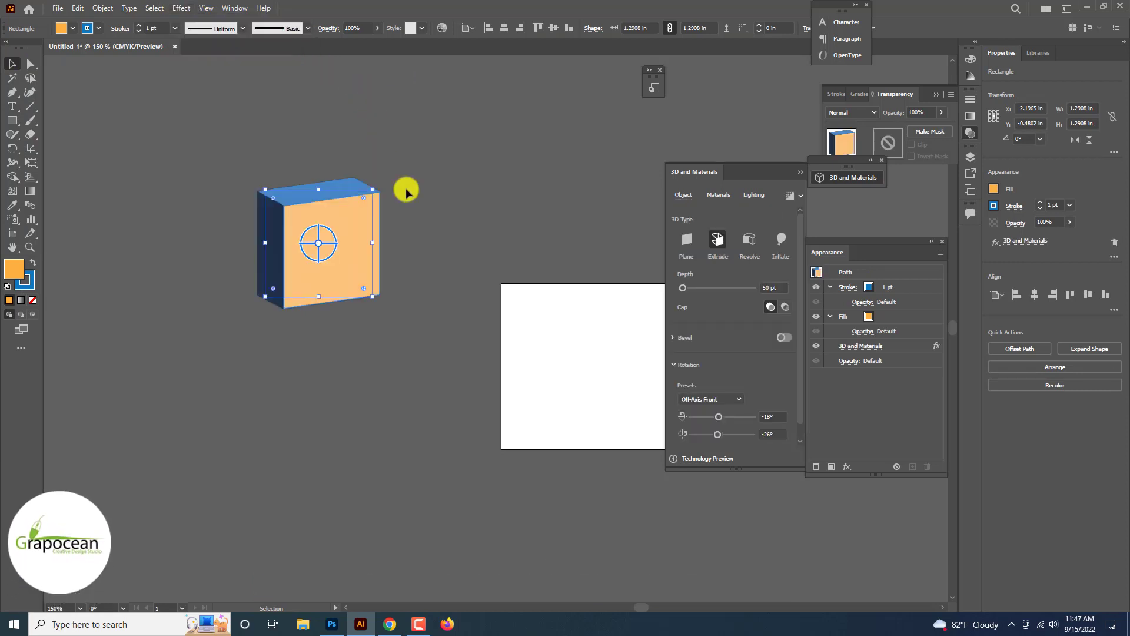
left_click(333, 625)
key("alt+Tab")
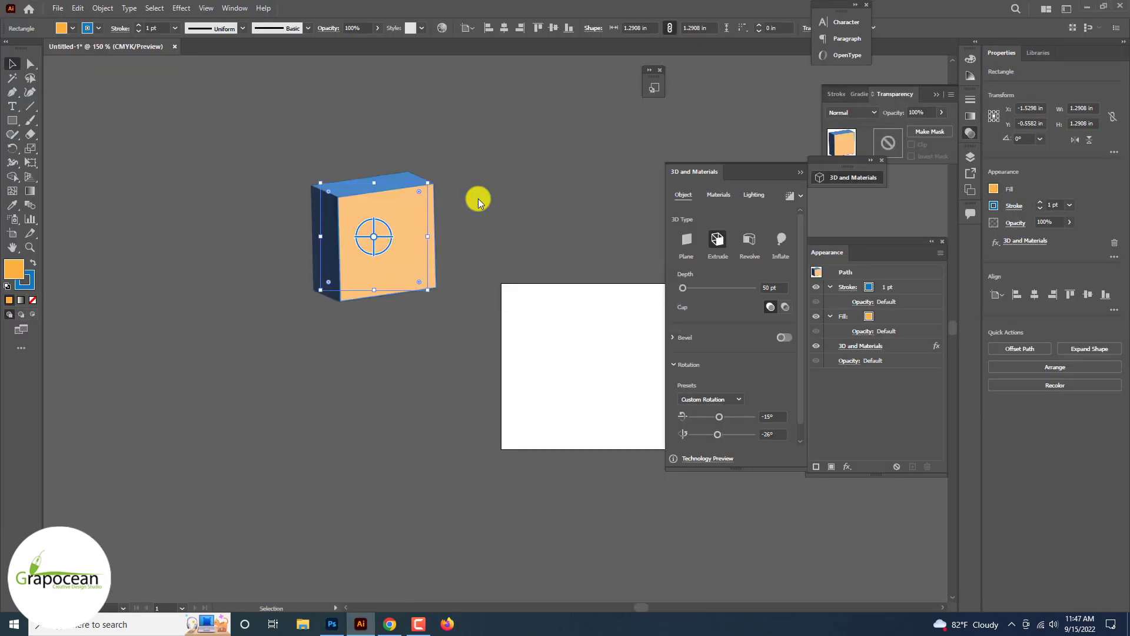
- Paste the 3D cube into the banner and scale it to about 79%
left_click(333, 625)
key("ctrl+v")
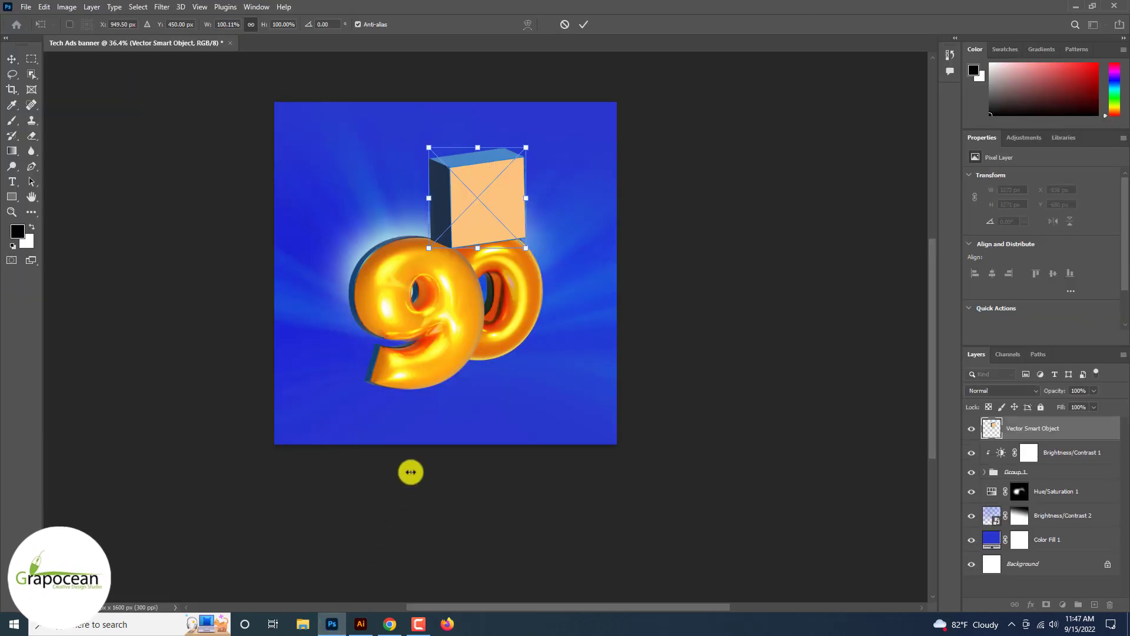
left_click_drag(527, 248, 512, 237)
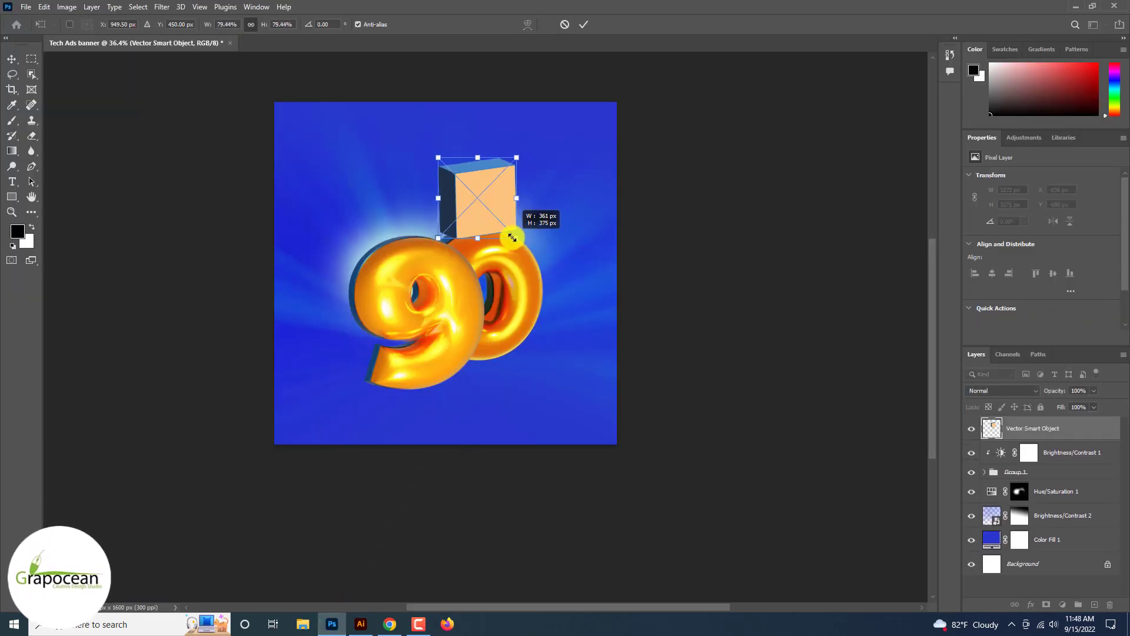
left_click(580, 22)
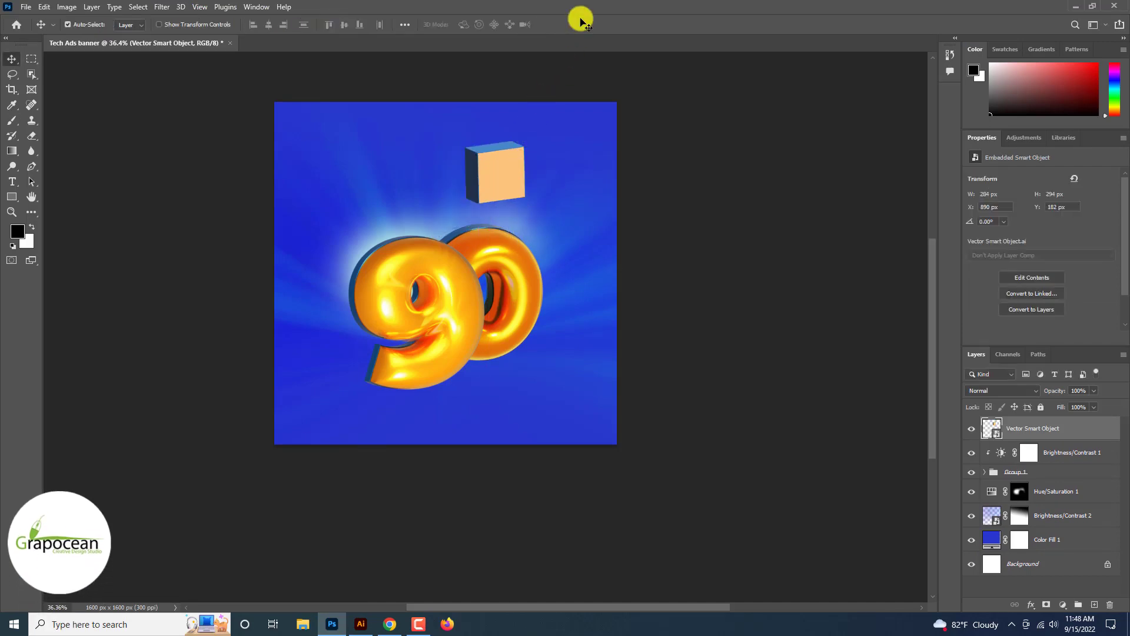
key("ctrl+plus")
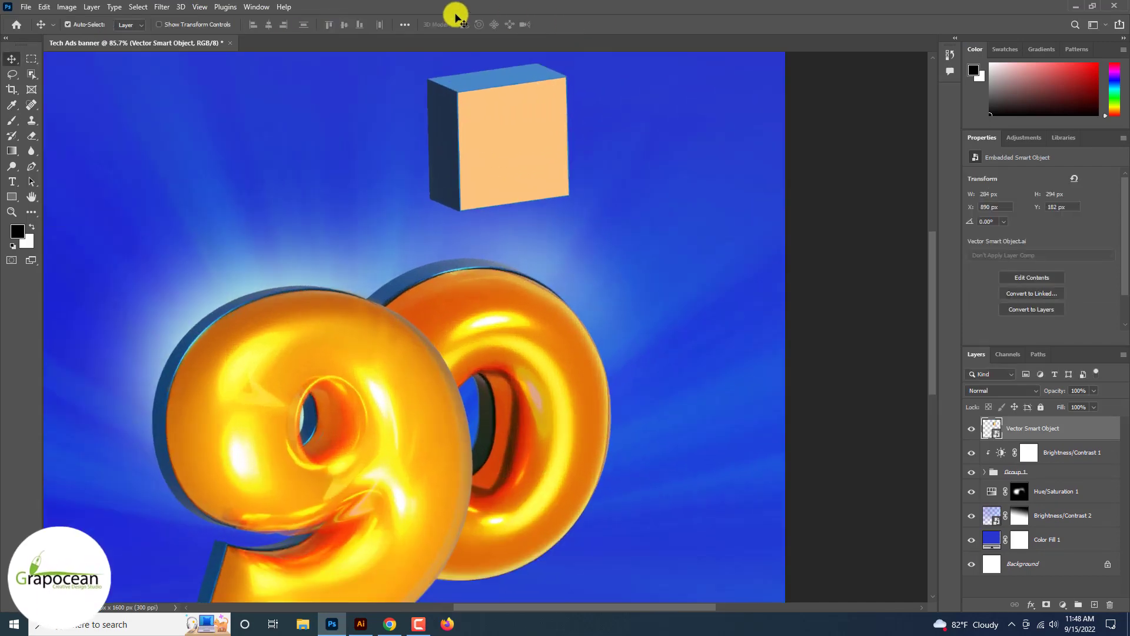
- Open the stock photos from the Downloads folder
left_click(26, 6)
left_click(32, 32)
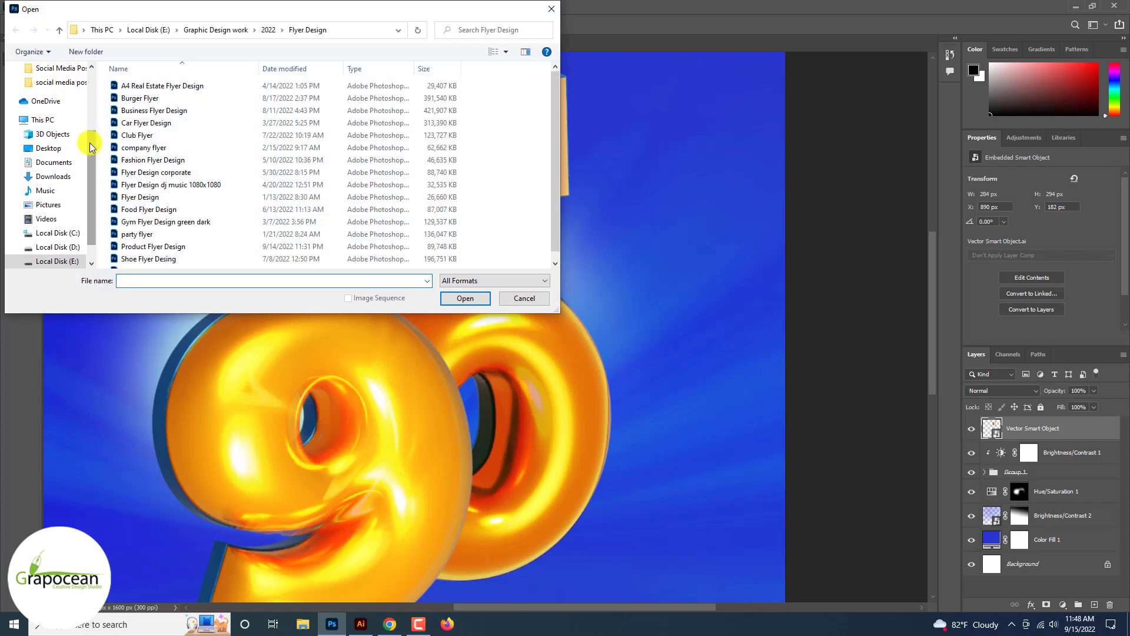
scroll(89, 142, "up", 5)
left_click(56, 106)
left_click(164, 146)
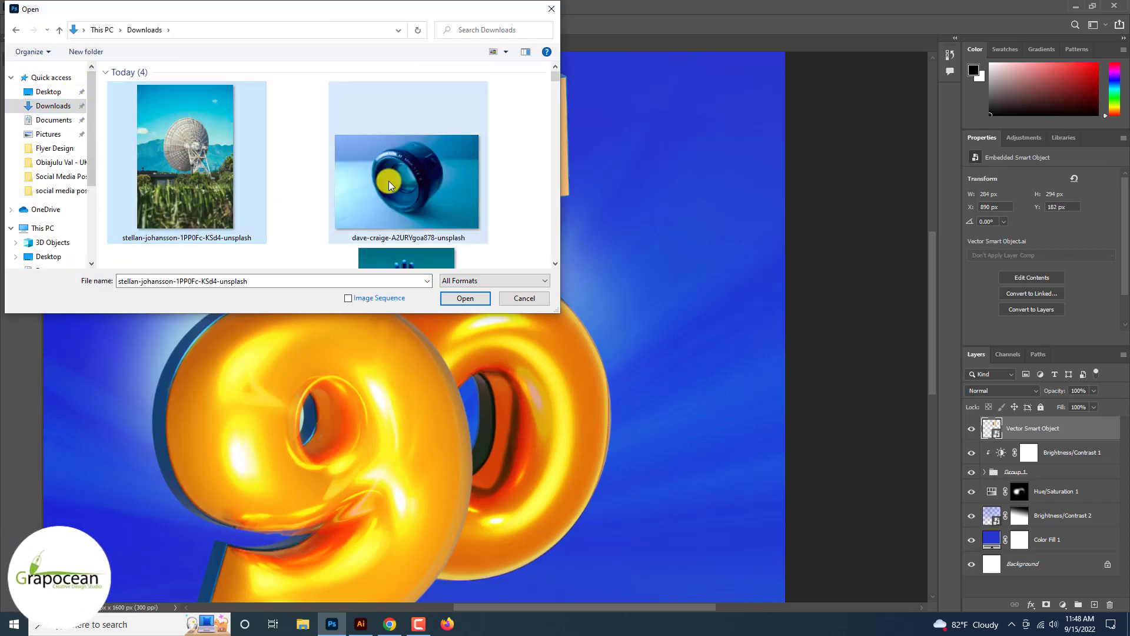
left_click(388, 182, "ctrl")
scroll(395, 185, "down", 3)
left_click(177, 153, "ctrl")
left_click(465, 298)
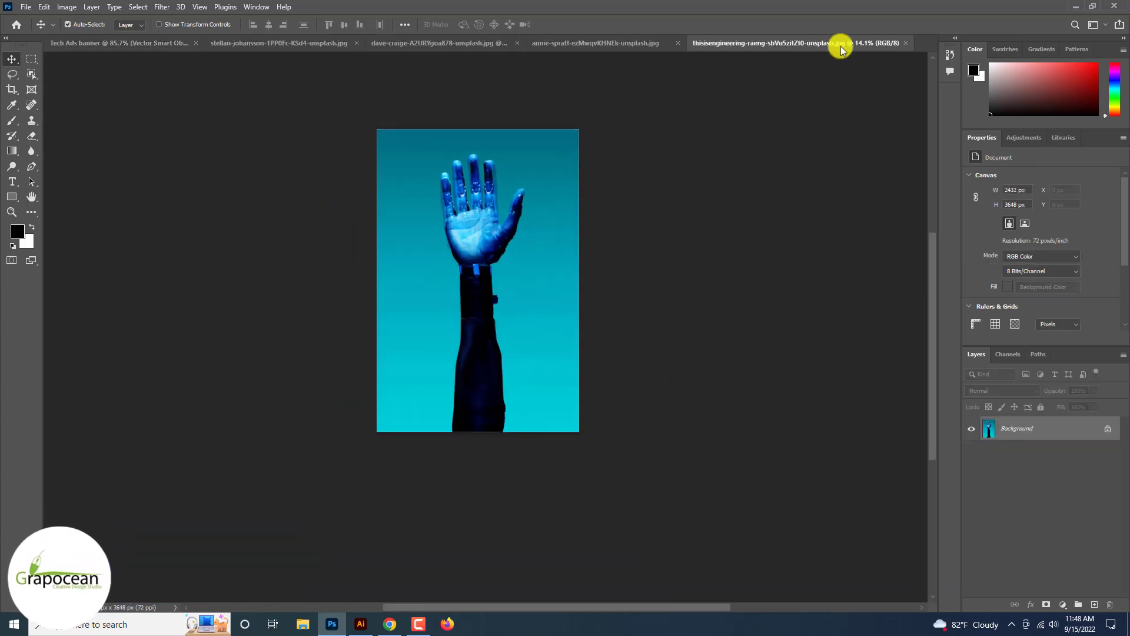
- Return to the Tech Ads banner and launch the Vanishing Point filter
left_click(135, 43)
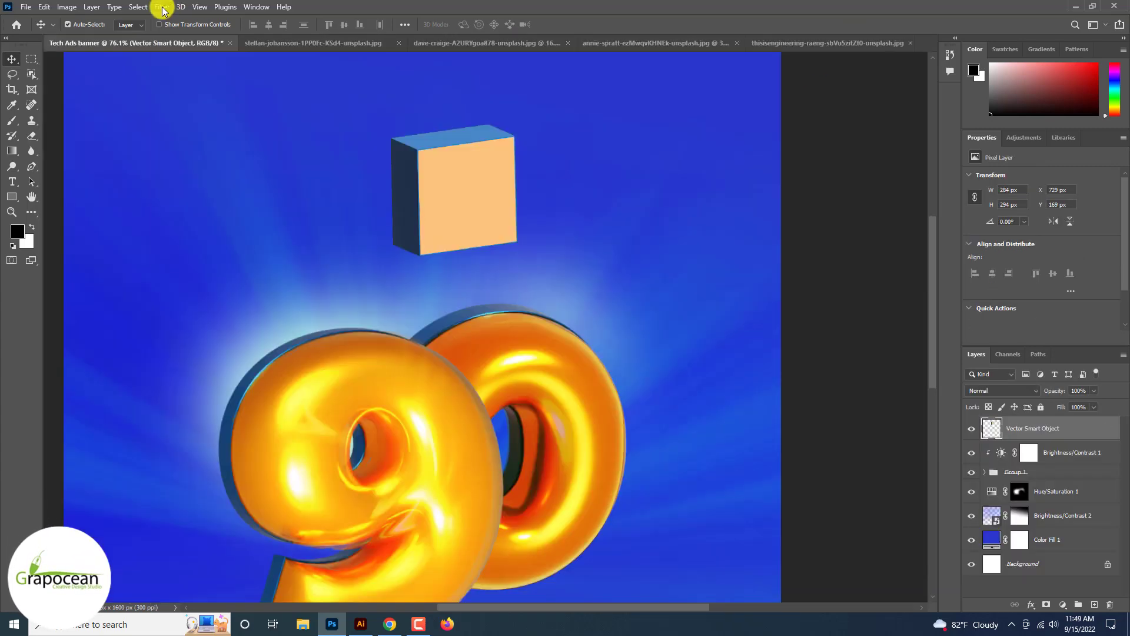
left_click(163, 7)
left_click(208, 128)
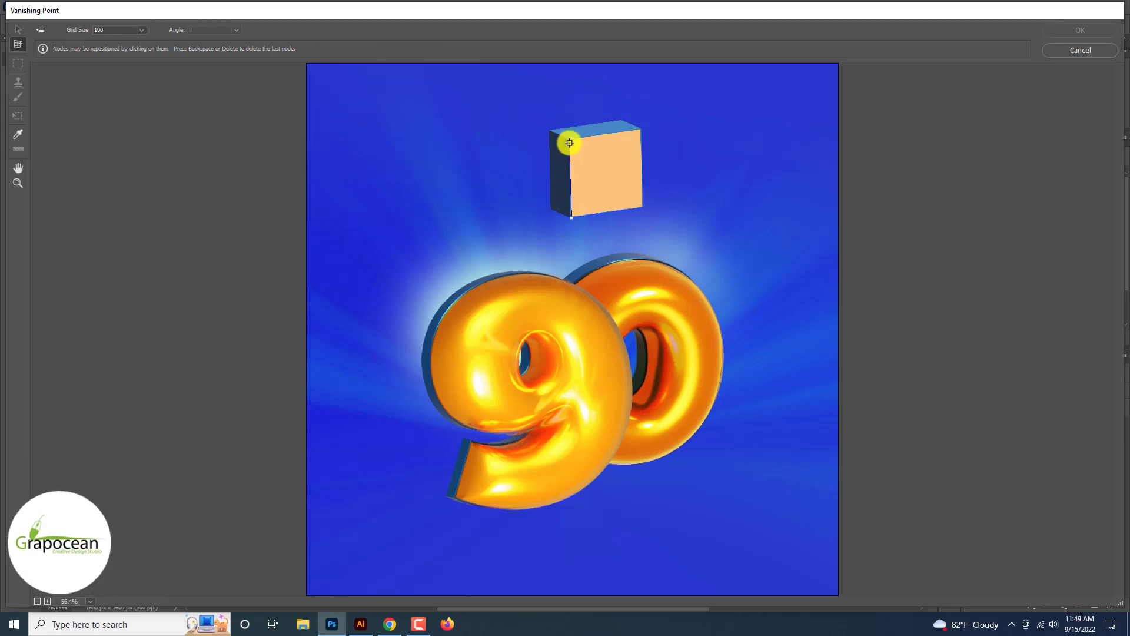
- Create a plane on the cube's front face and paste the robot hand photo
left_click(640, 130)
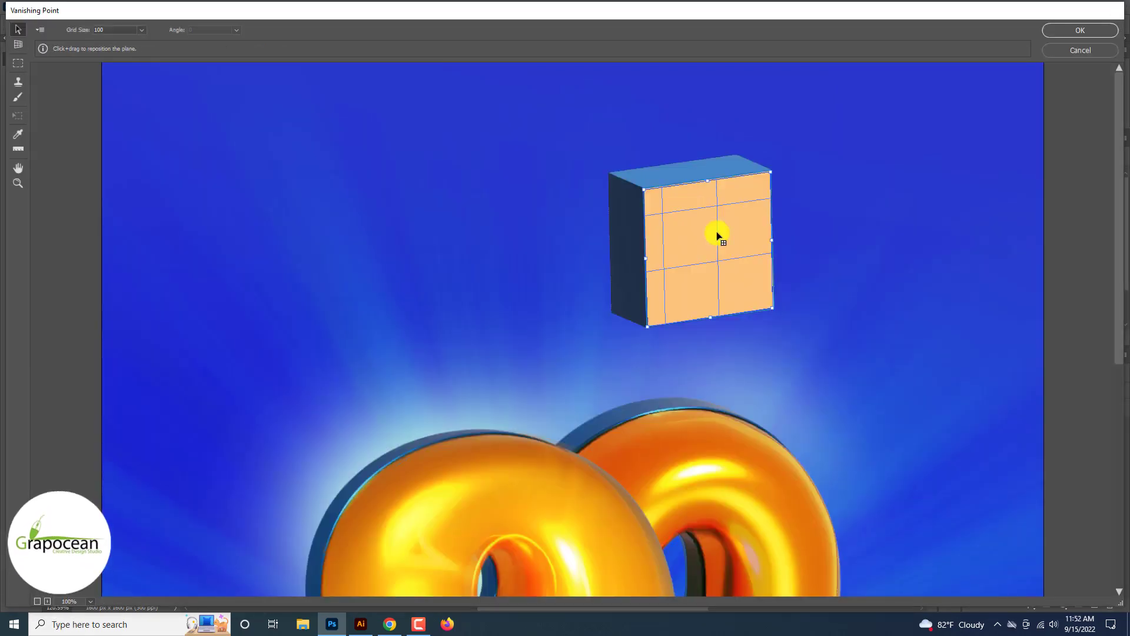
key("ctrl+v")
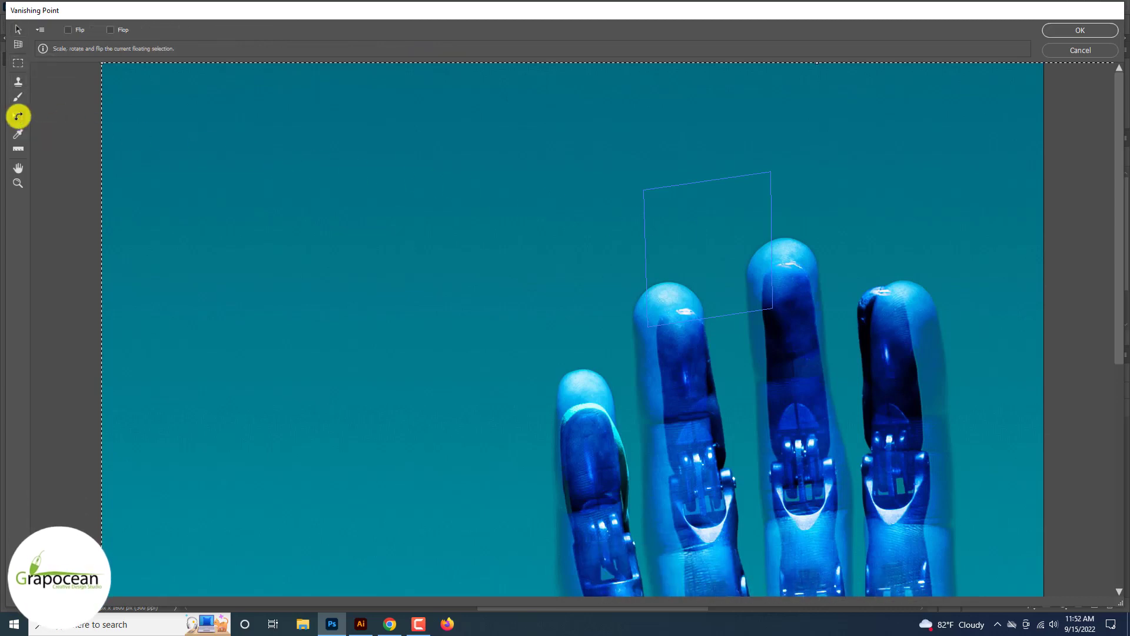
- Scale and reposition the pasted robot hand image in the Vanishing Point preview
mouse_move(108, 70)
left_mouse_down()
mouse_move(136, 124)
mouse_move(121, 102)
left_mouse_up()
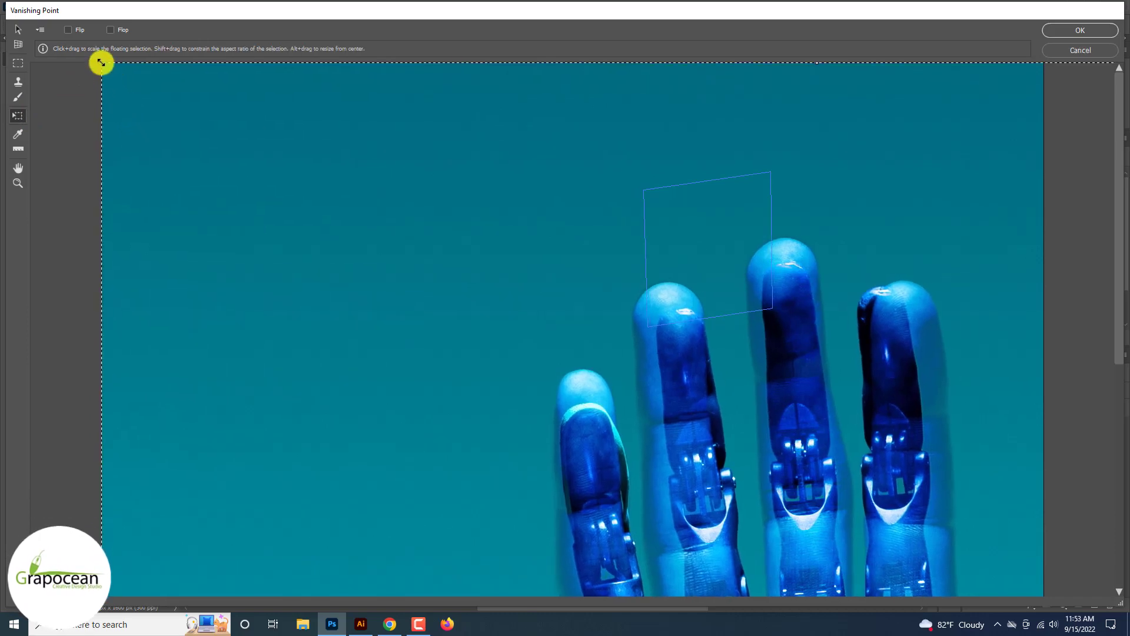
mouse_move(100, 61)
left_mouse_down()
mouse_move(620, 461)
mouse_move(568, 386)
mouse_move(134, 83)
mouse_move(355, 252)
mouse_move(319, 216)
left_mouse_up()
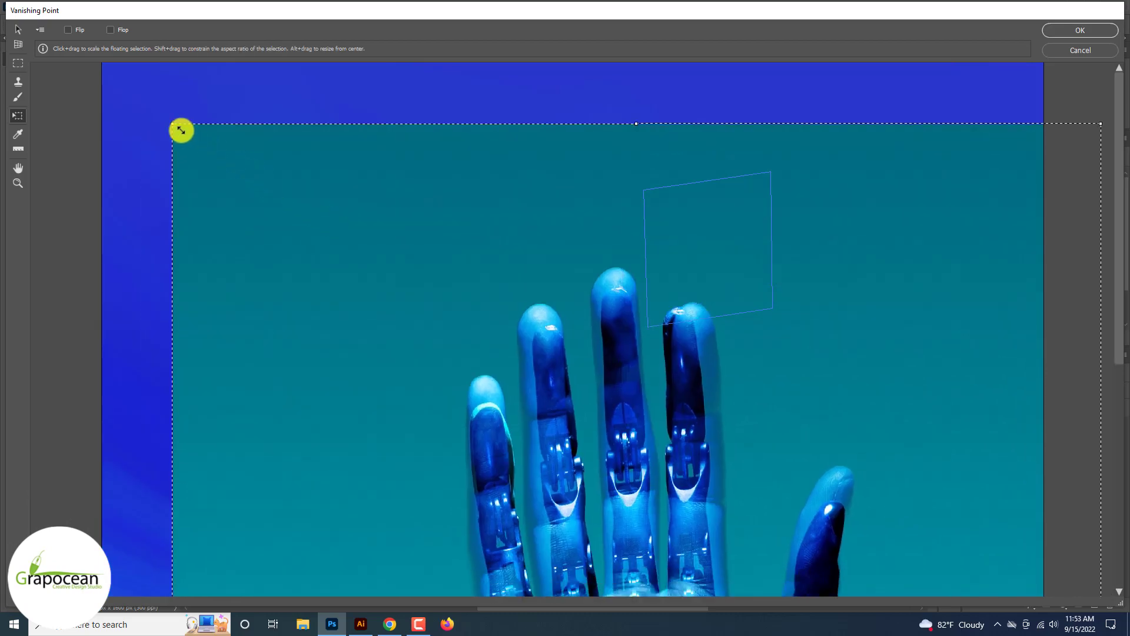
mouse_move(182, 130)
left_mouse_down()
mouse_move(323, 270)
mouse_move(547, 457)
mouse_move(265, 110)
left_mouse_up()
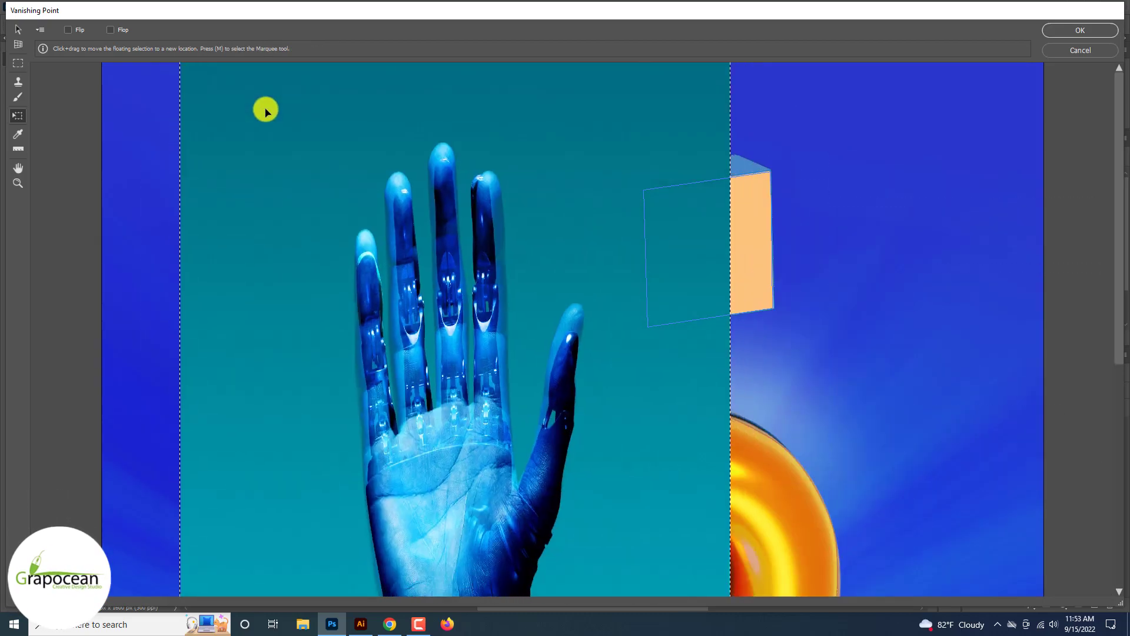
scroll(266, 110, "down", 5)
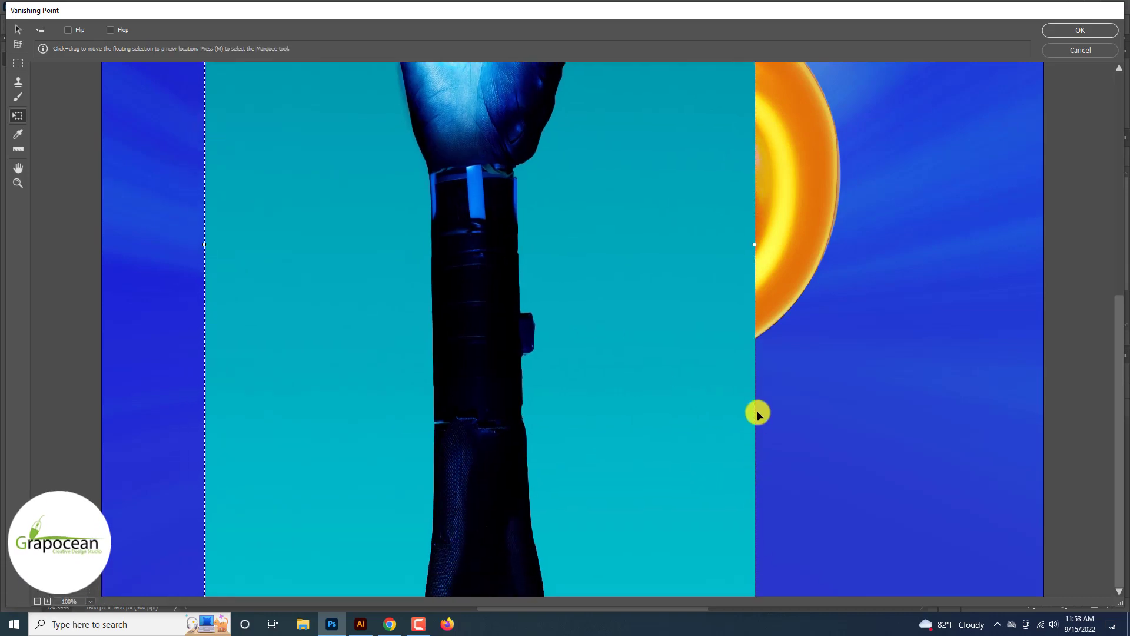
left_click_drag(730, 569, 648, 270)
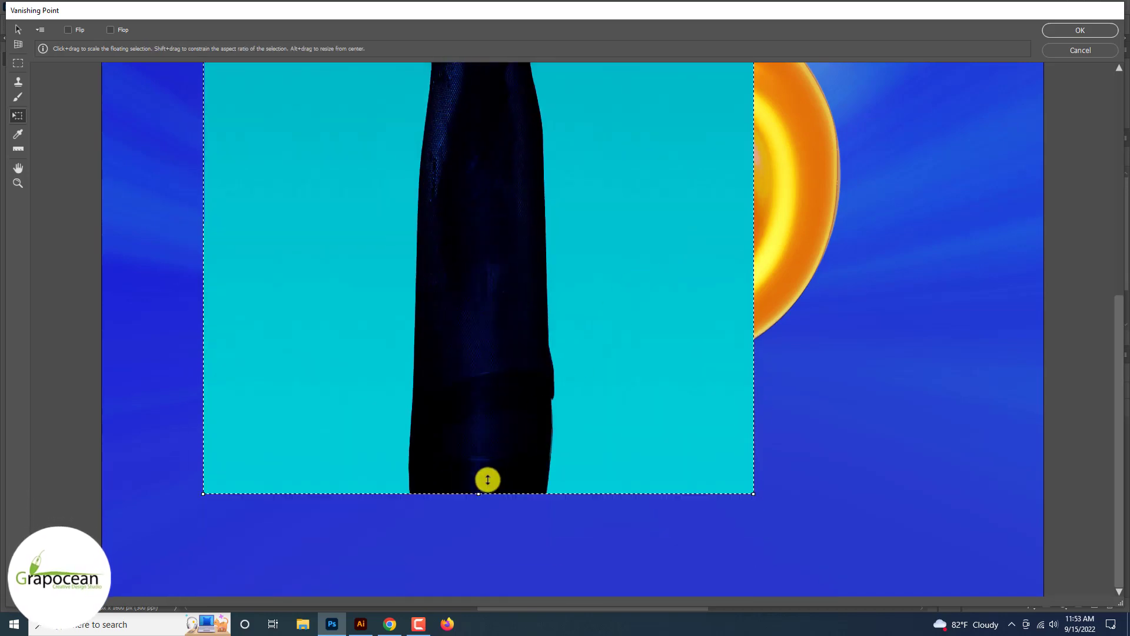
mouse_move(487, 480)
left_mouse_down()
mouse_move(558, 222)
mouse_move(601, 252)
mouse_move(613, 222)
left_mouse_up()
left_click_drag(527, 340, 532, 444)
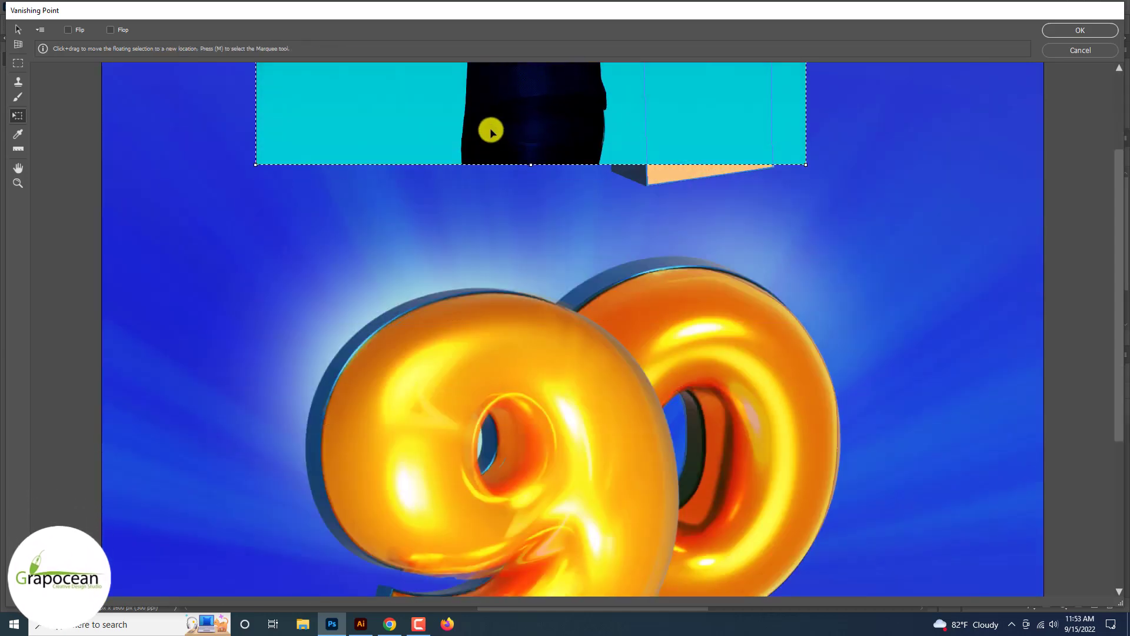
left_click_drag(579, 498, 482, 494)
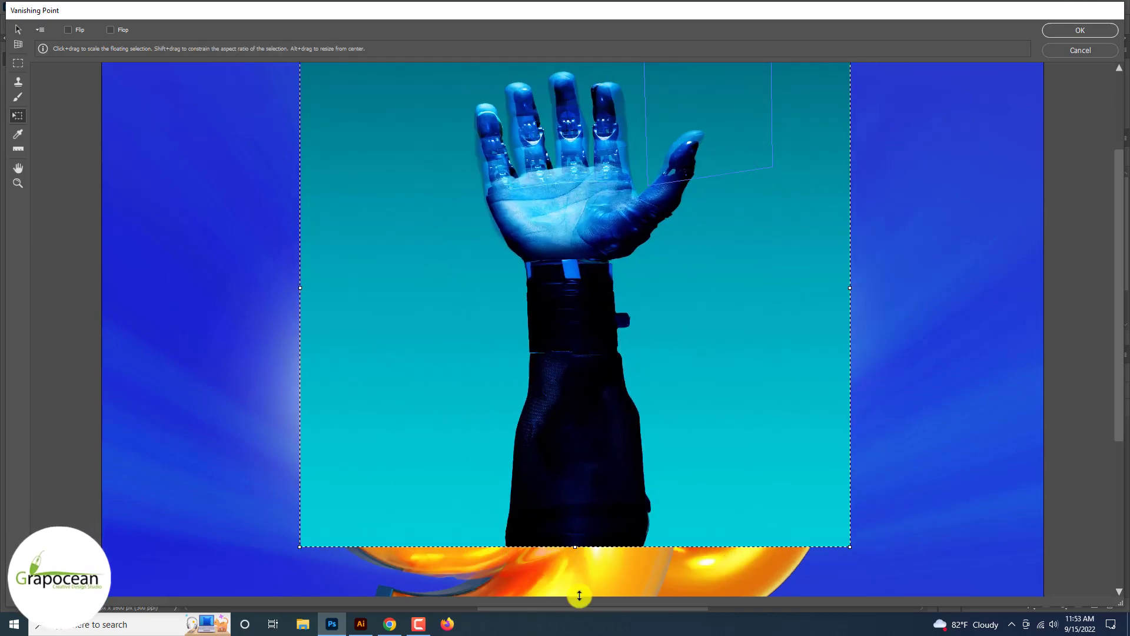
left_click_drag(579, 595, 575, 613)
mouse_move(575, 348)
left_mouse_down()
mouse_move(565, 550)
mouse_move(568, 492)
mouse_move(700, 433)
mouse_move(661, 406)
mouse_move(643, 414)
mouse_move(683, 357)
mouse_move(697, 293)
mouse_move(692, 479)
mouse_move(730, 498)
mouse_move(535, 444)
mouse_move(312, 339)
mouse_move(349, 336)
mouse_move(346, 293)
mouse_move(409, 244)
left_mouse_up()
- Shrink the hand onto the cube's front face in perspective and apply it
scroll(328, 330, "down", 5)
left_click_drag(624, 194, 450, 130)
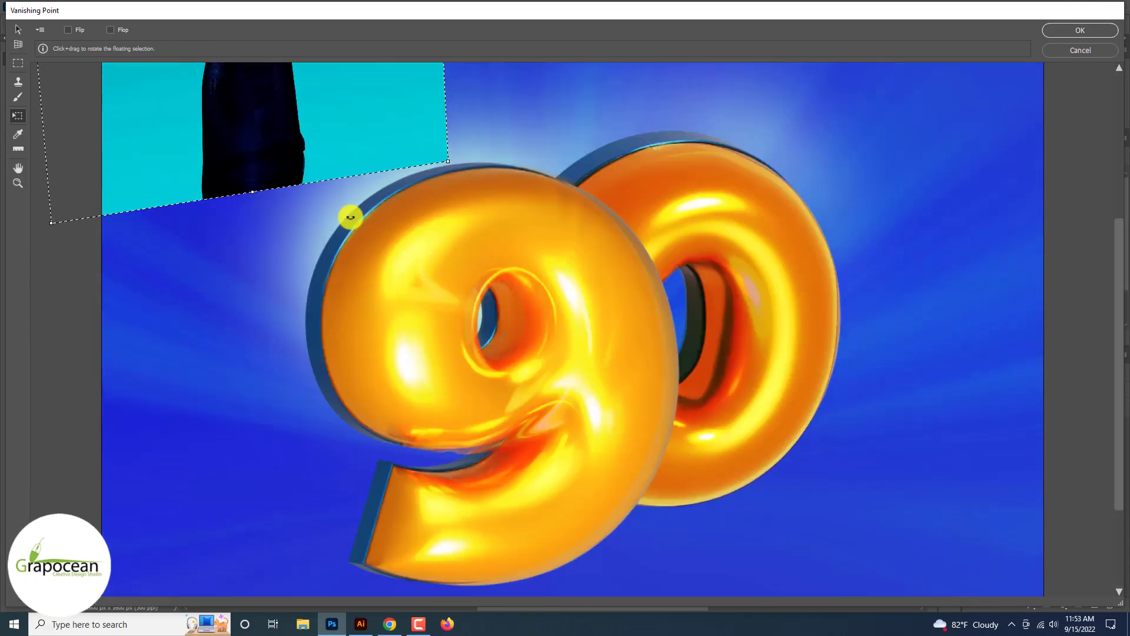
scroll(415, 366, "up", 5)
left_click_drag(416, 366, 471, 412)
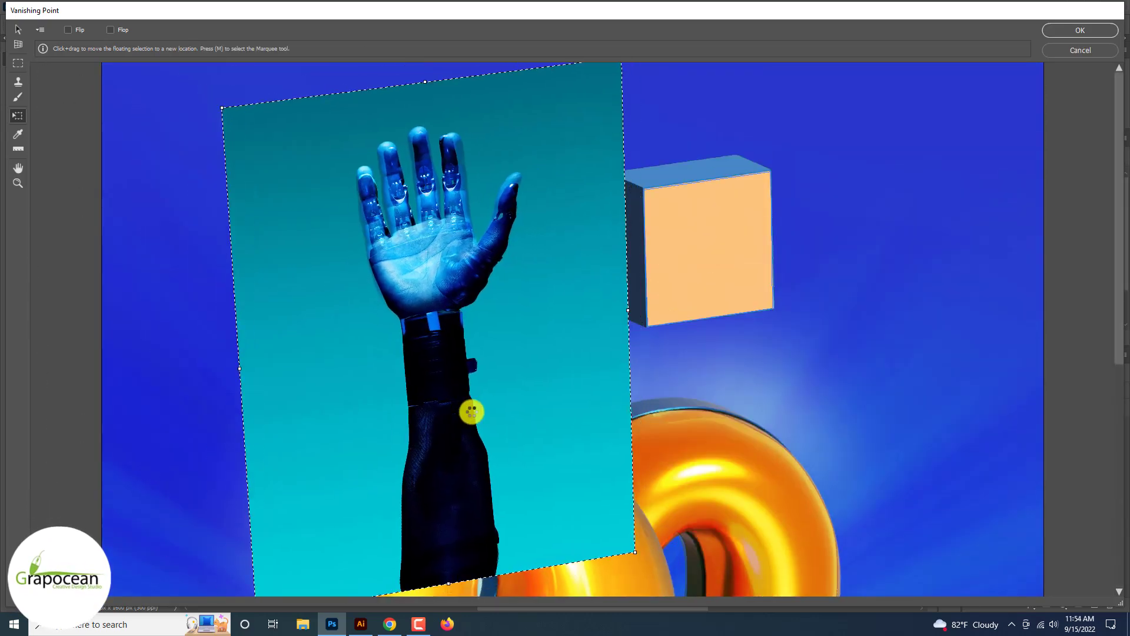
left_click_drag(222, 107, 401, 303)
mouse_move(484, 394)
left_mouse_down()
mouse_move(701, 318)
mouse_move(724, 328)
mouse_move(660, 300)
left_mouse_up()
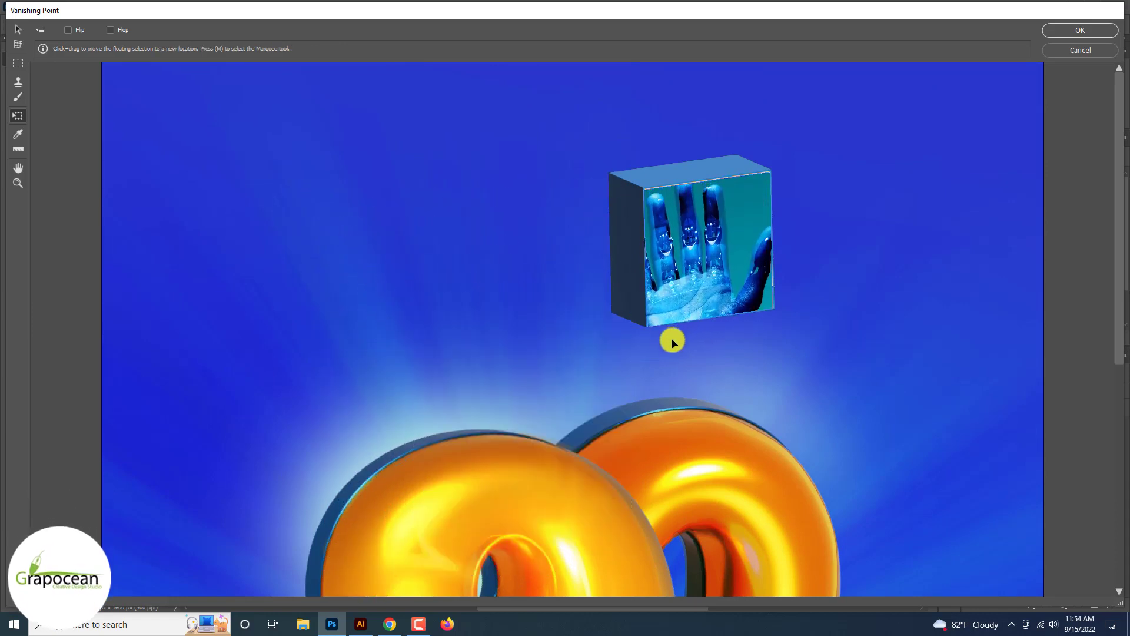
left_click_drag(672, 341, 678, 345)
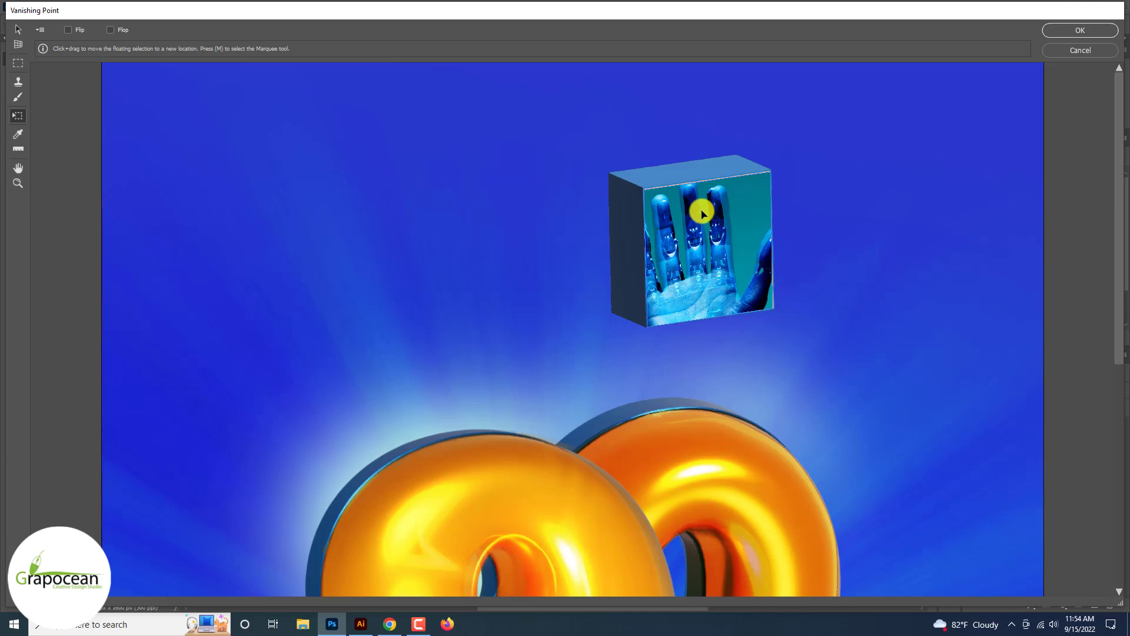
left_click(1091, 30)
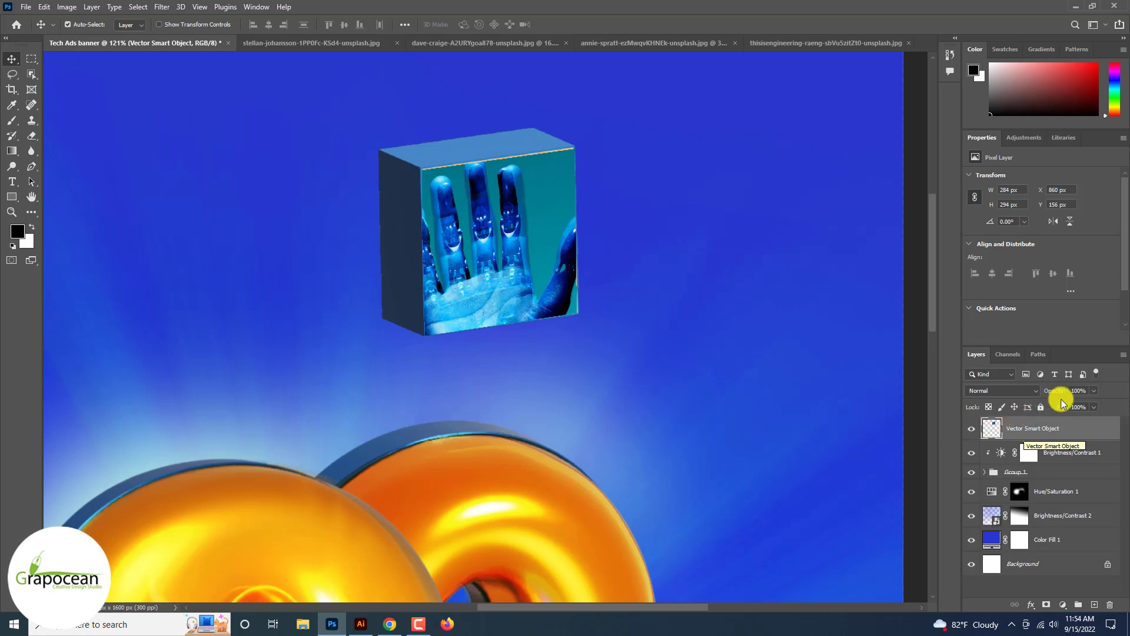
- Set the cube layer to 27% opacity and duplicate Hue/Saturation 1 to the top
left_click_drag(1093, 391, 1055, 412)
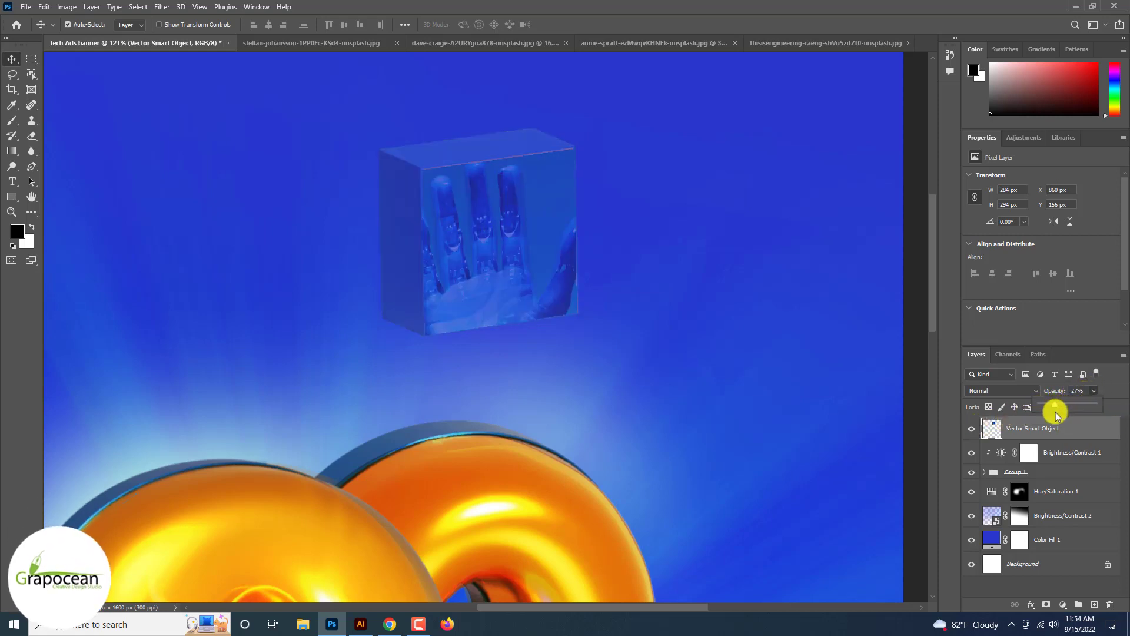
left_click(1027, 490)
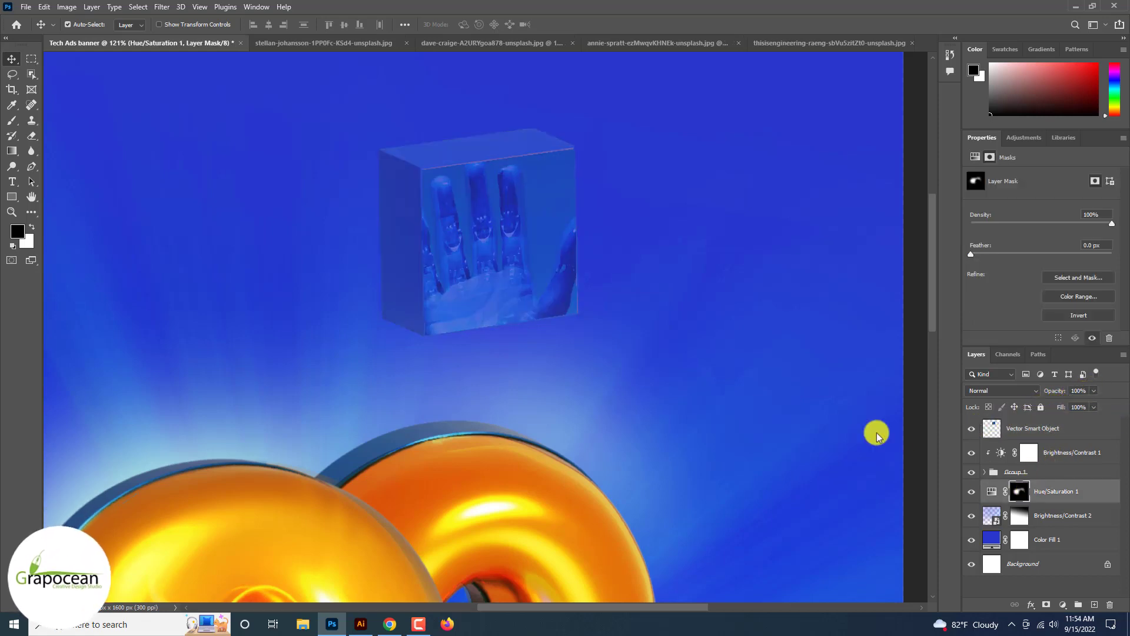
left_click(12, 105)
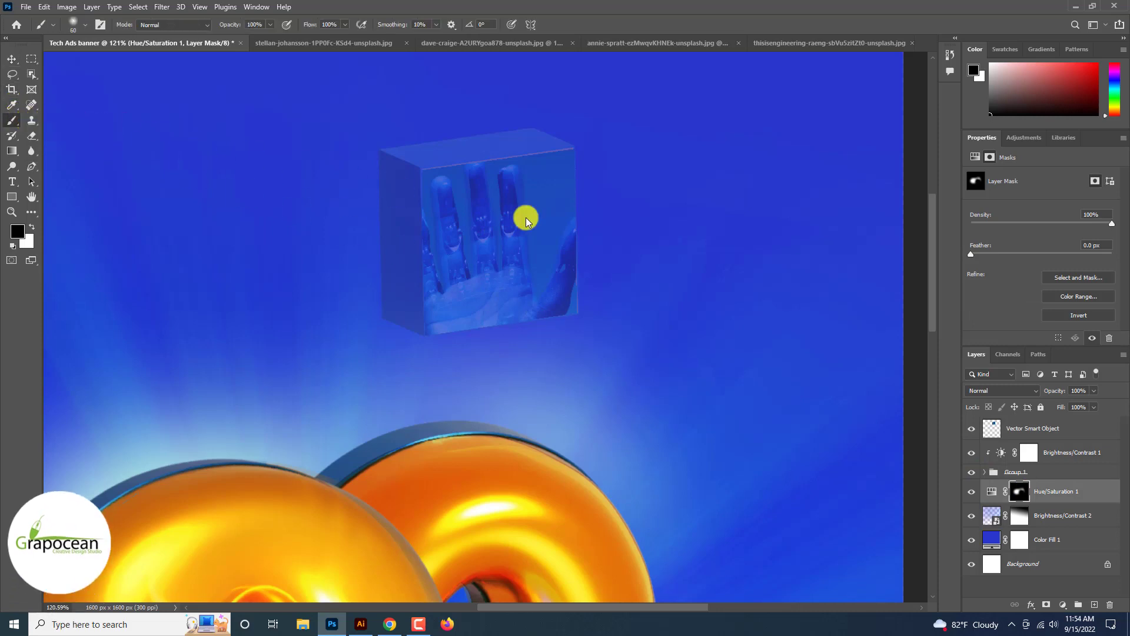
scroll(527, 171, "down", 2)
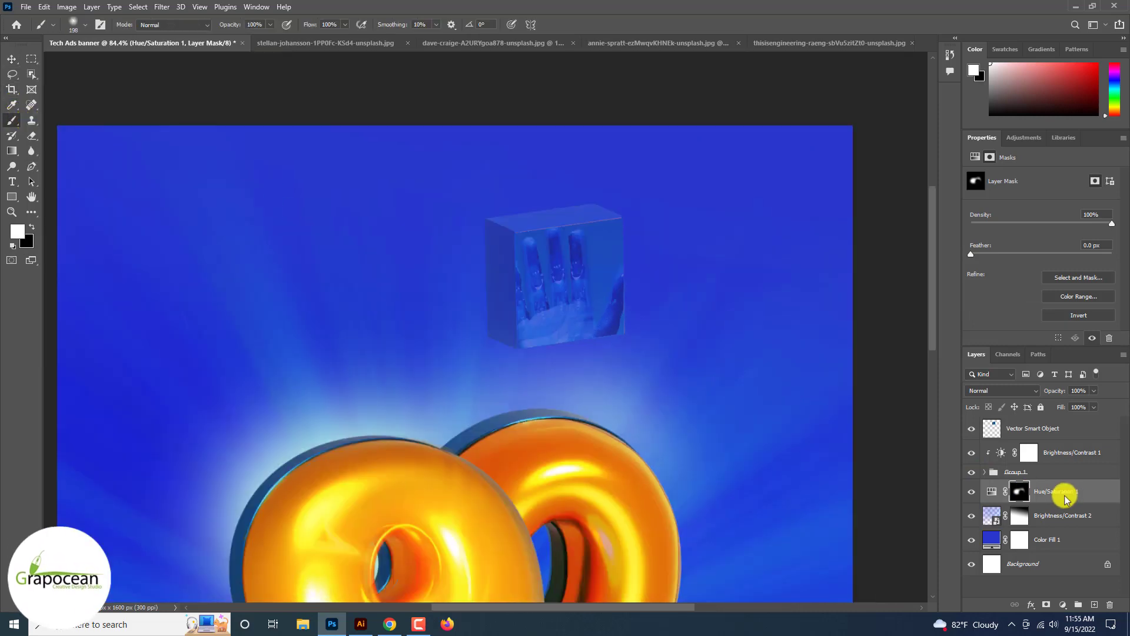
key("ctrl+j")
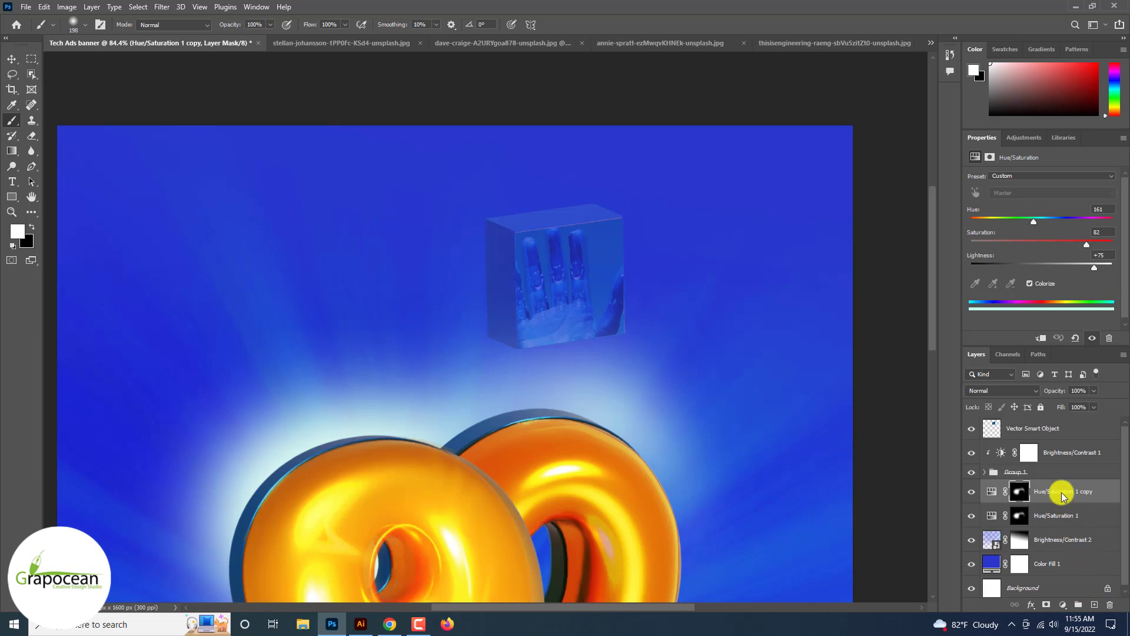
mouse_move(1063, 496)
left_mouse_down()
mouse_move(1067, 425)
mouse_move(1059, 435)
left_mouse_up()
- Fill the copy's mask black, place it above Color Fill 1, and dab glow at the cube's top
right_click(1026, 455)
left_click(1037, 479)
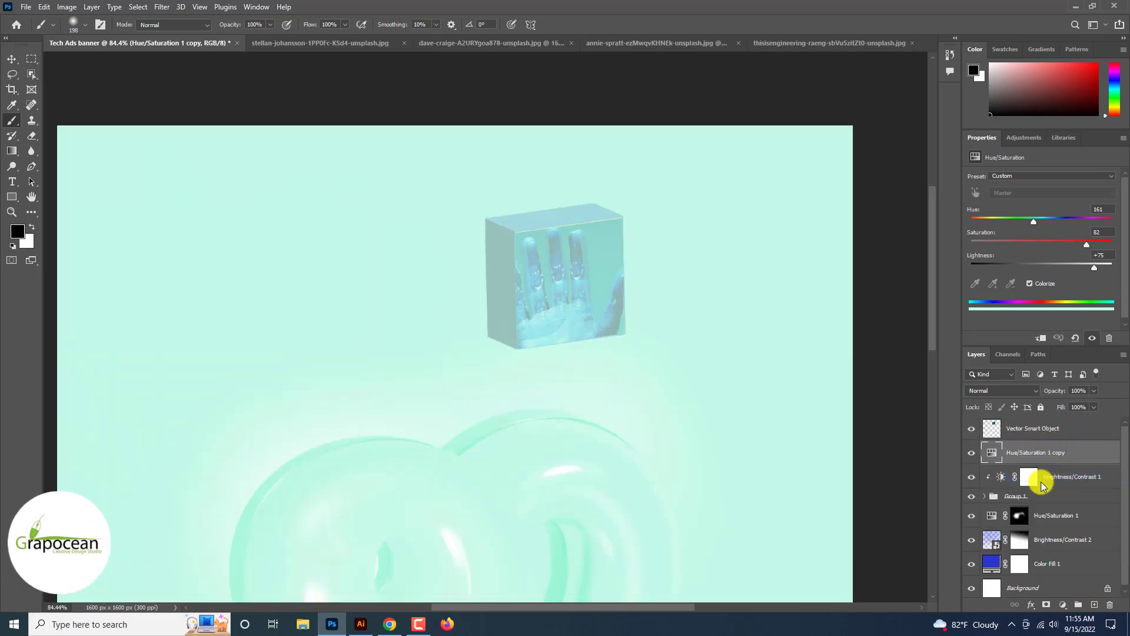
left_click(1046, 603, "alt")
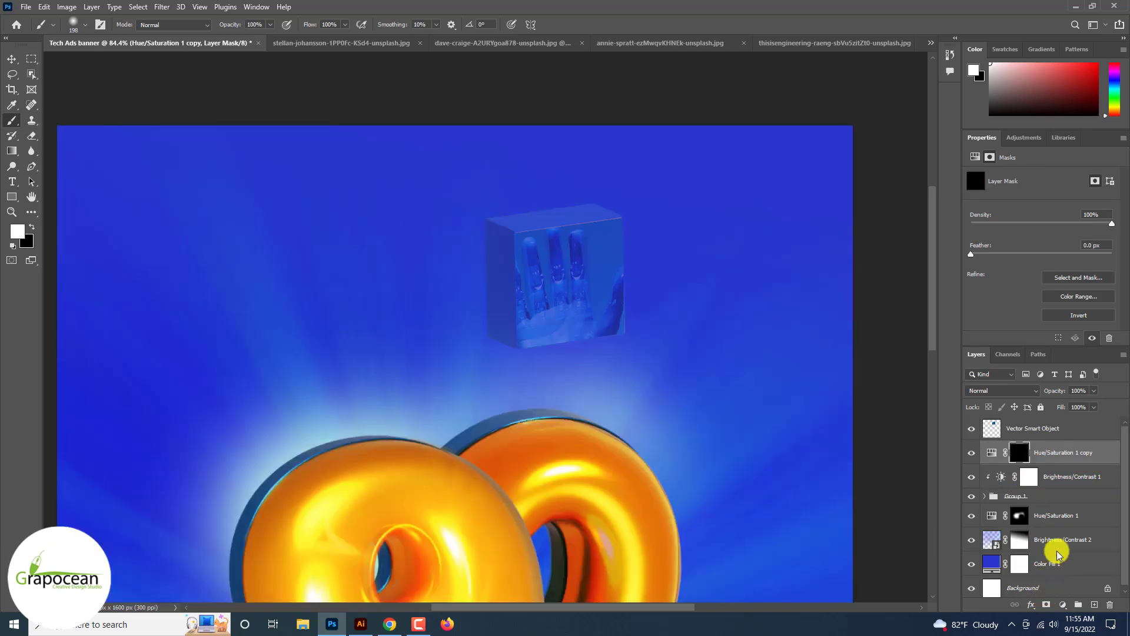
left_click_drag(1067, 551, 1053, 550)
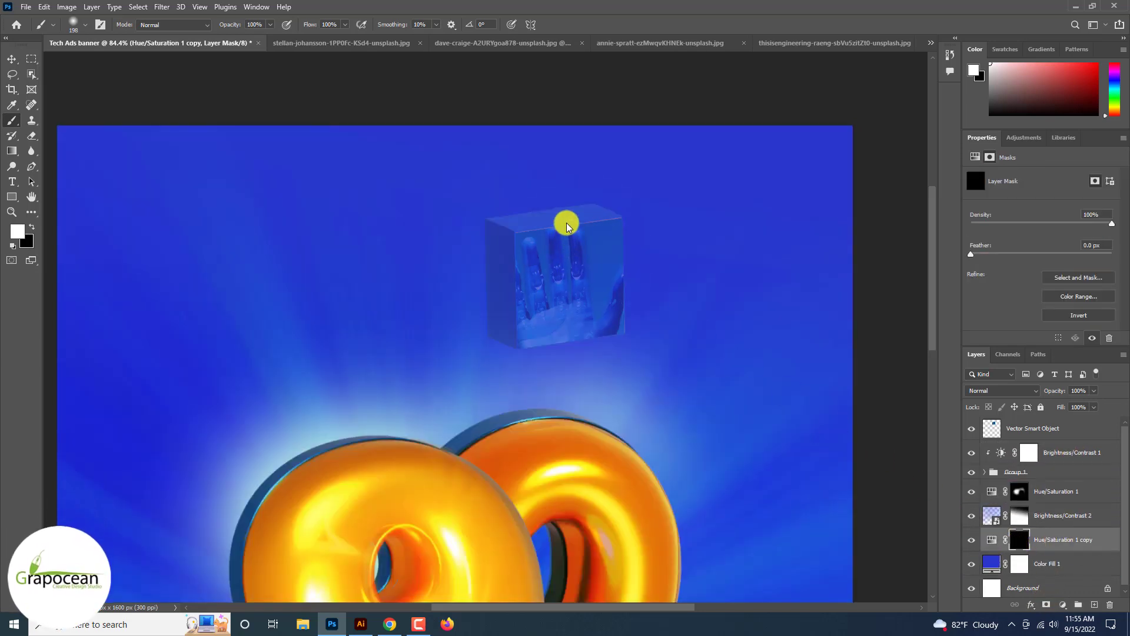
left_click(560, 200)
- Set the glow to Lightness +15, Hue 224, Saturation 97, and paint more white glow around the cube
left_click(992, 539)
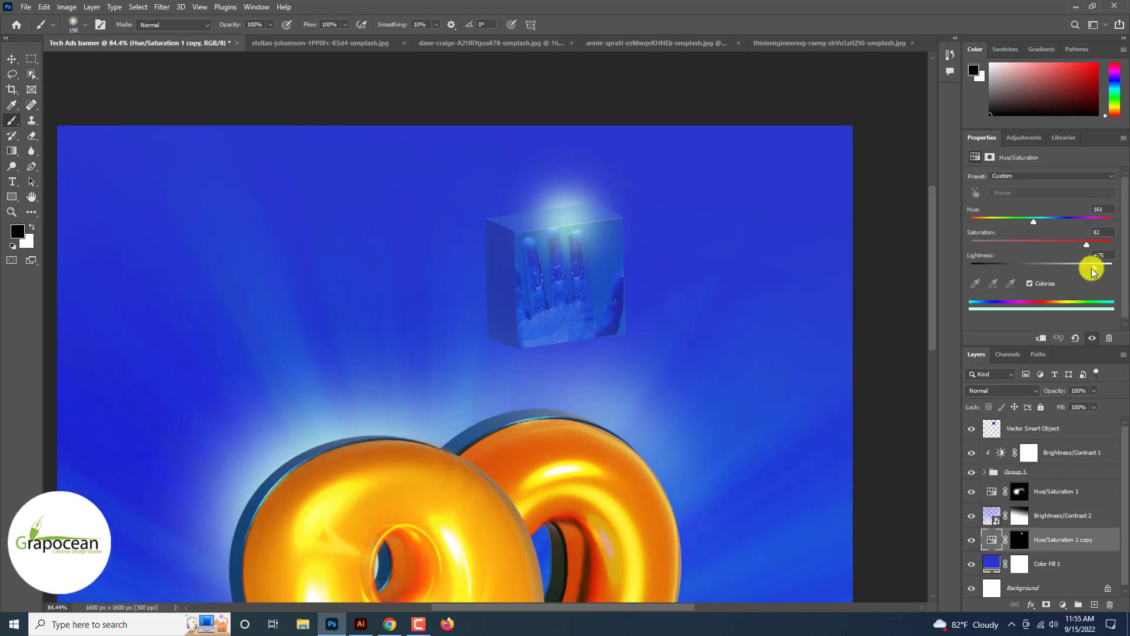
left_click_drag(1090, 265, 1043, 266)
left_click(1058, 220)
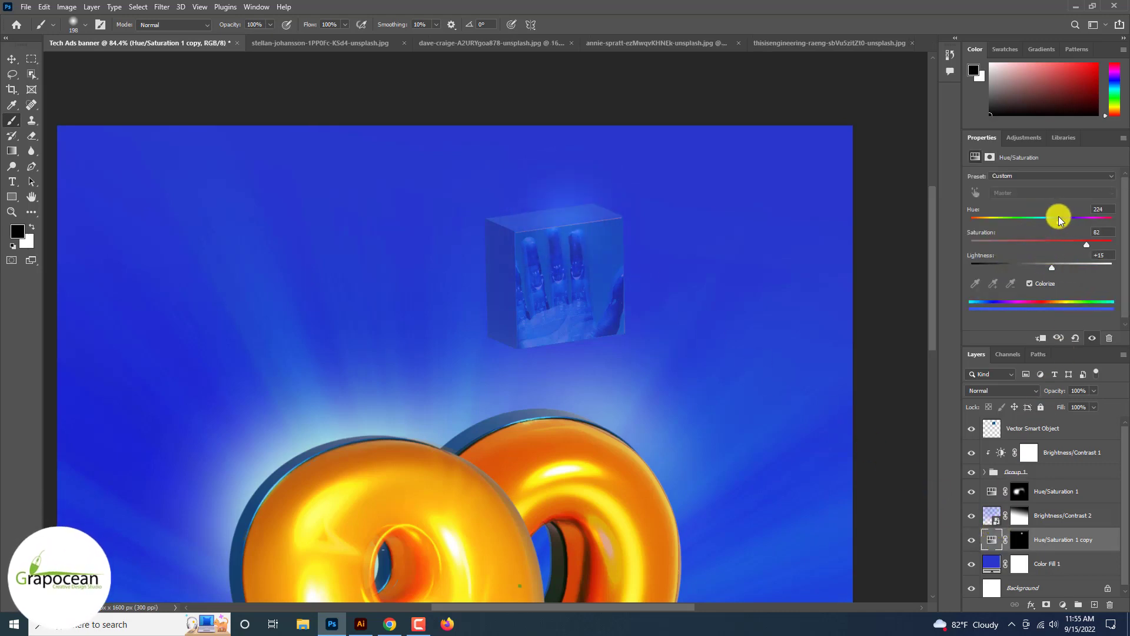
left_click_drag(1086, 243, 1112, 245)
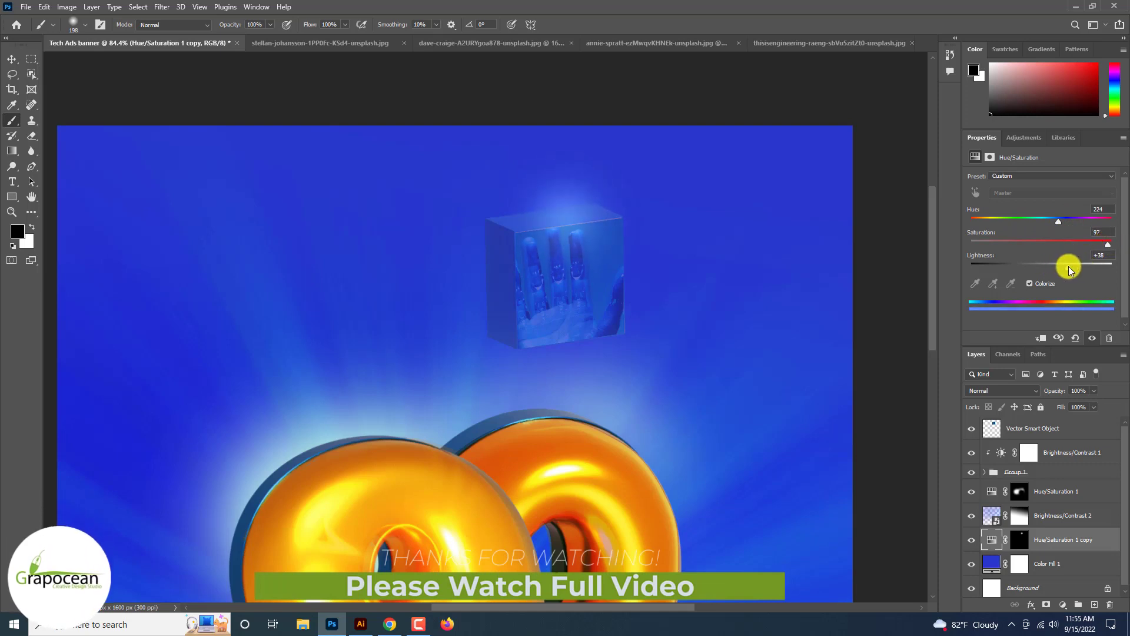
left_click(1019, 539)
key("x")
mouse_move(567, 240)
left_mouse_down()
mouse_move(535, 259)
mouse_move(572, 245)
mouse_move(600, 308)
mouse_move(537, 326)
mouse_move(476, 321)
mouse_move(495, 229)
mouse_move(521, 255)
left_mouse_up()
scroll(522, 335, "down", 3)
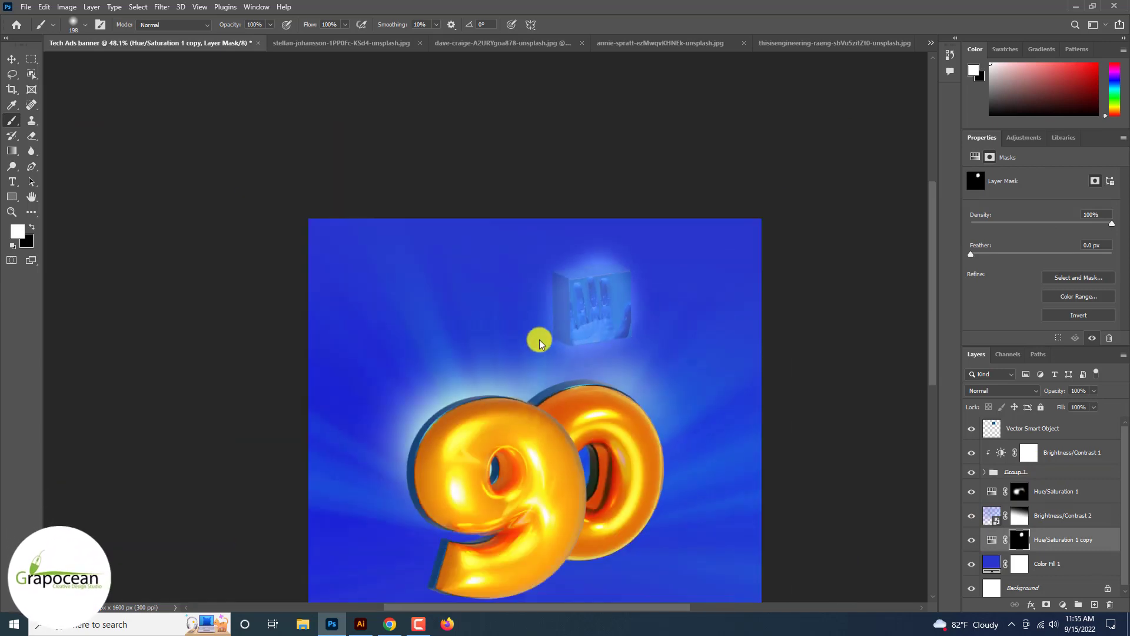
scroll(630, 360, "up", 3)
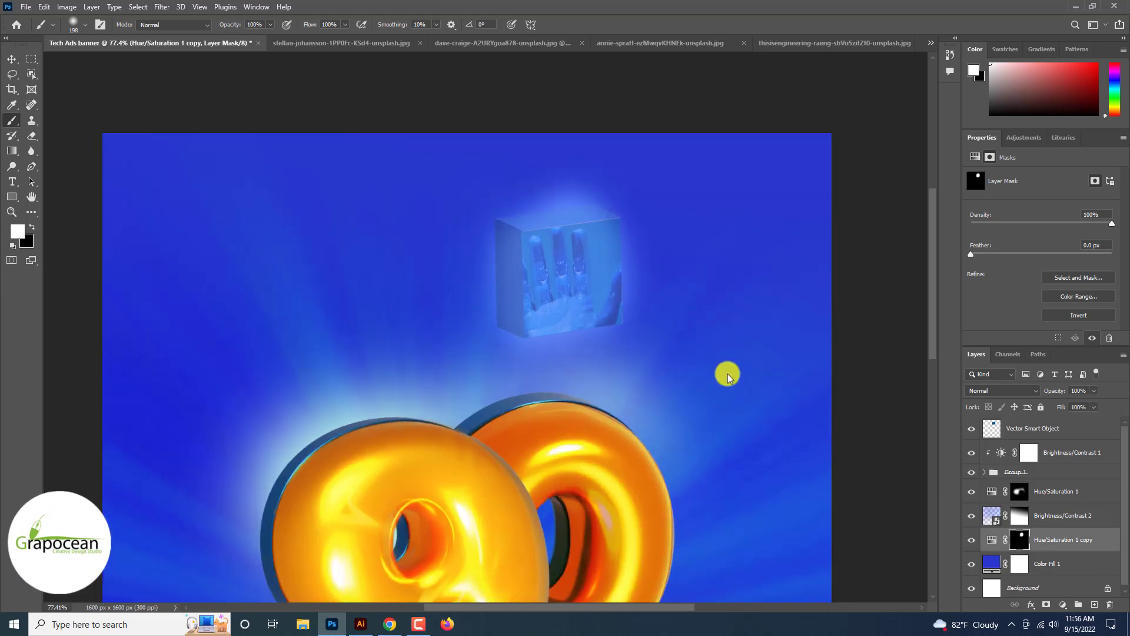
- Duplicate the cube layer, set the copy to Linear Light, and raise its opacity
key("x")
left_click(1004, 428)
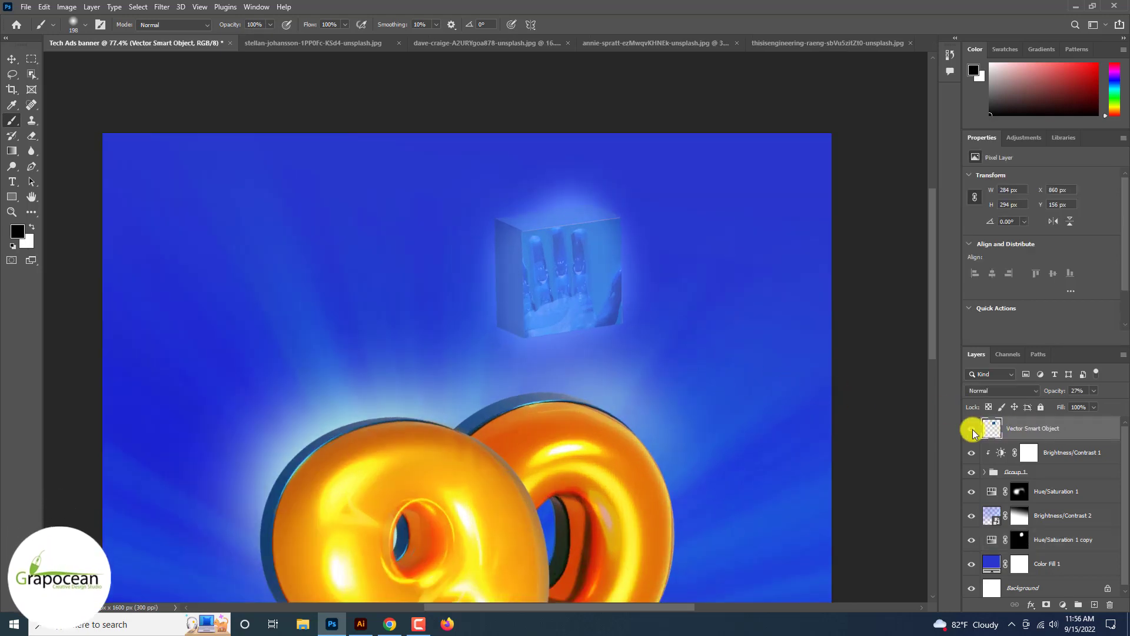
key("ctrl+j")
left_click(1009, 391)
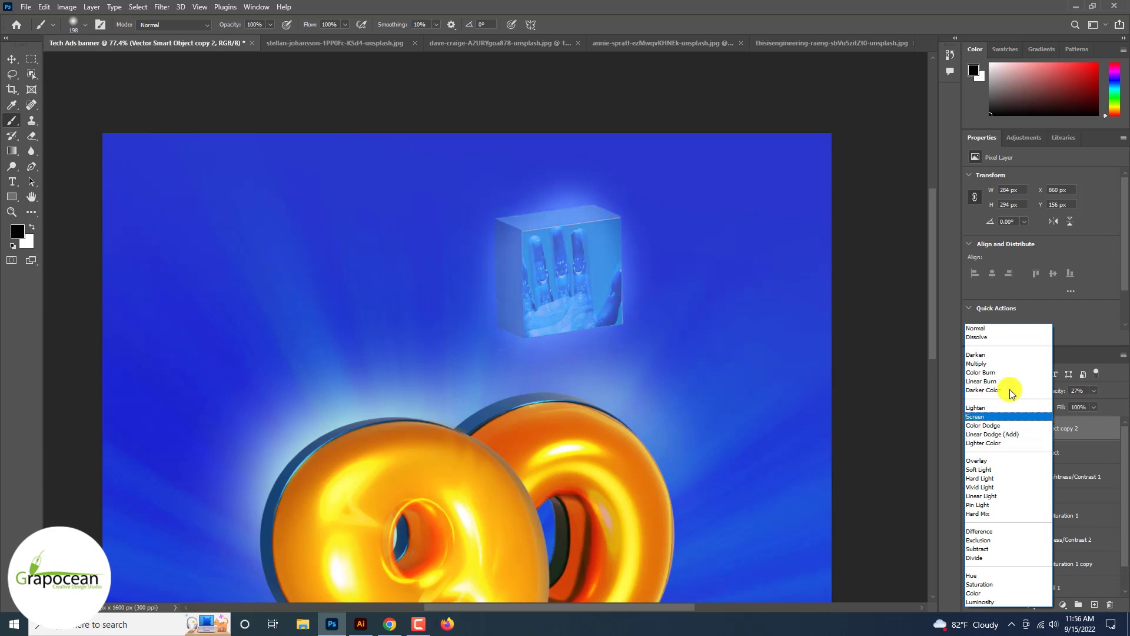
key("Down")
key("Down")
key("Down")
key("Down")
key("Down")
key("Down")
key("Down")
key("Down")
key("Up")
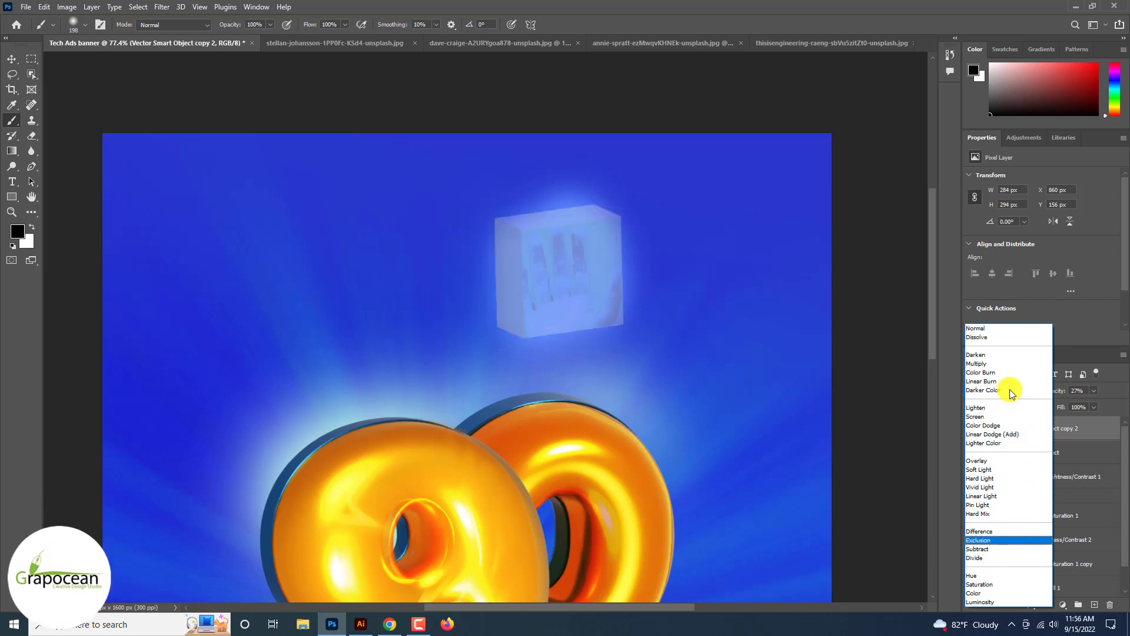
key("Up")
key("Up")
key("Up")
key("Down")
key("Down")
key("Down")
key("Down")
key("Up")
key("Up")
key("Up")
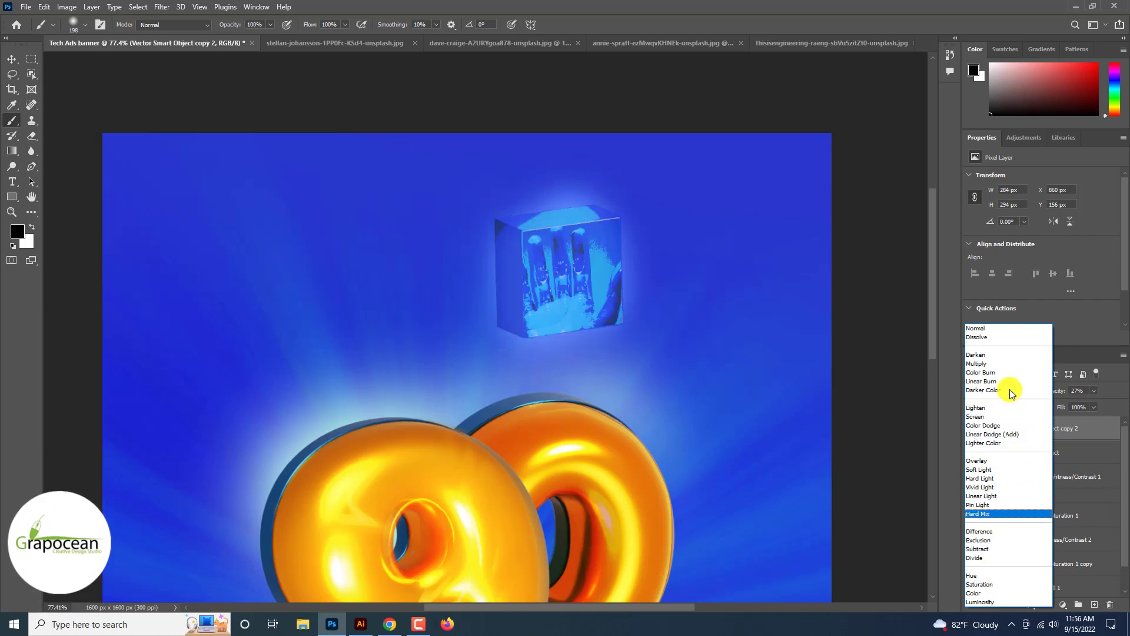
key("Down")
key("Down")
key("Down")
key("Up")
key("Up")
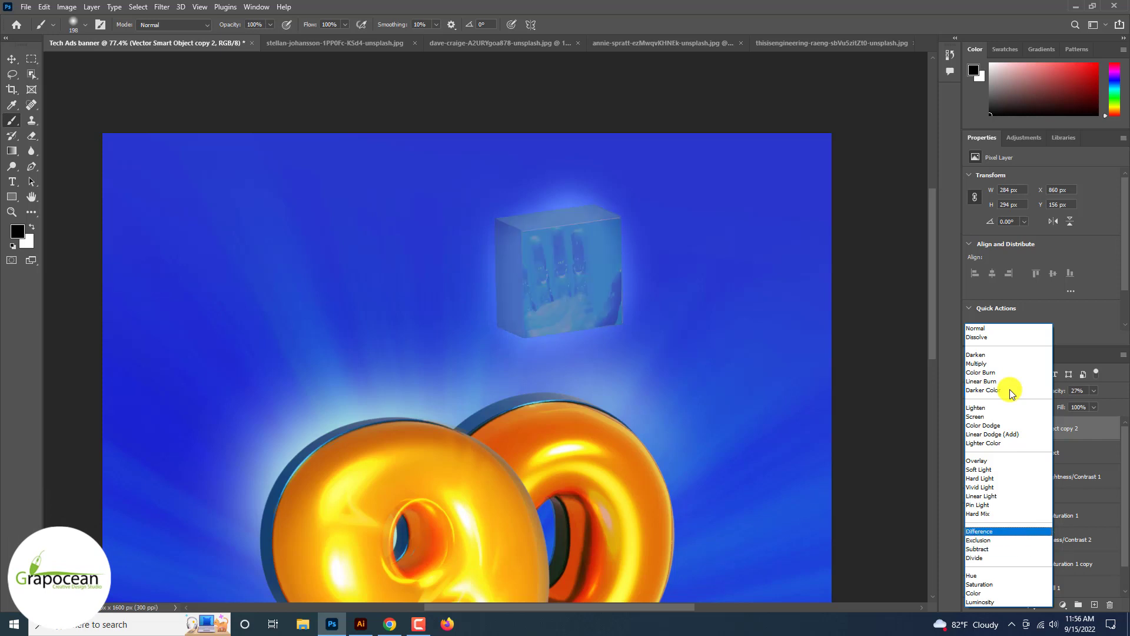
key("Up")
key("Up")
key("Up")
left_click(1039, 496)
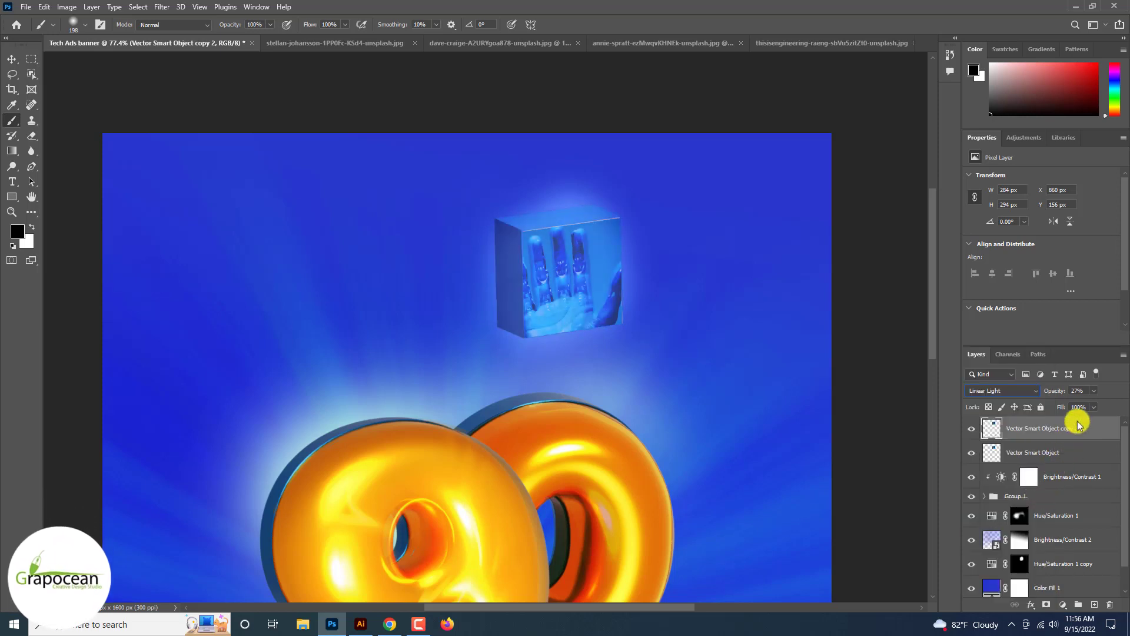
left_click_drag(1091, 398, 1093, 410)
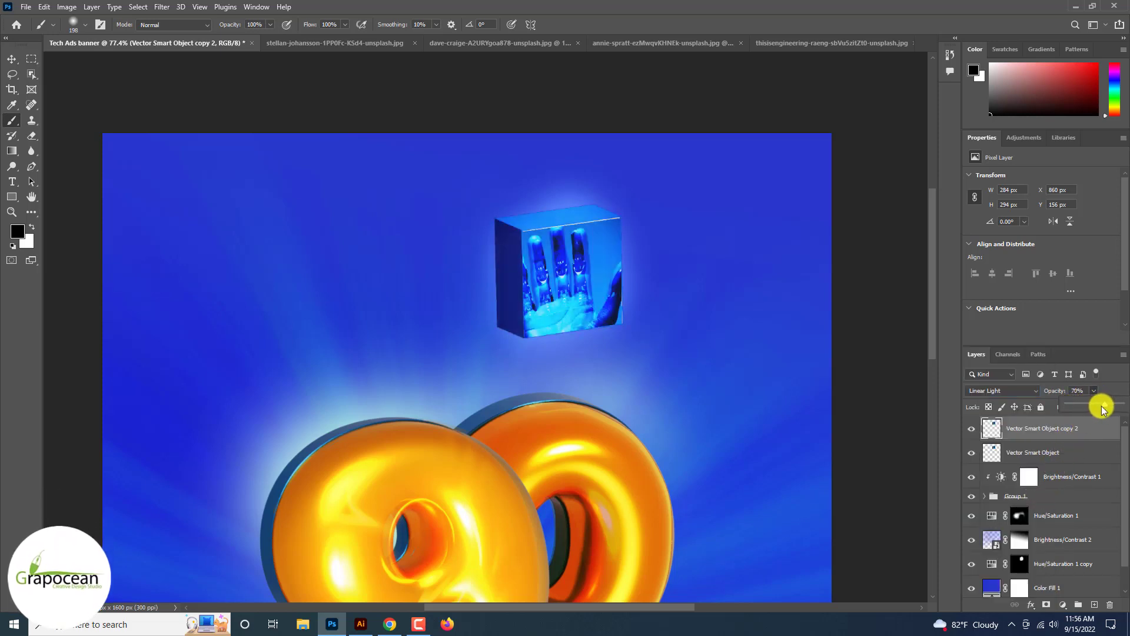
- Add a mask to the original cube layer and paint part of it out in black
left_click(1043, 459)
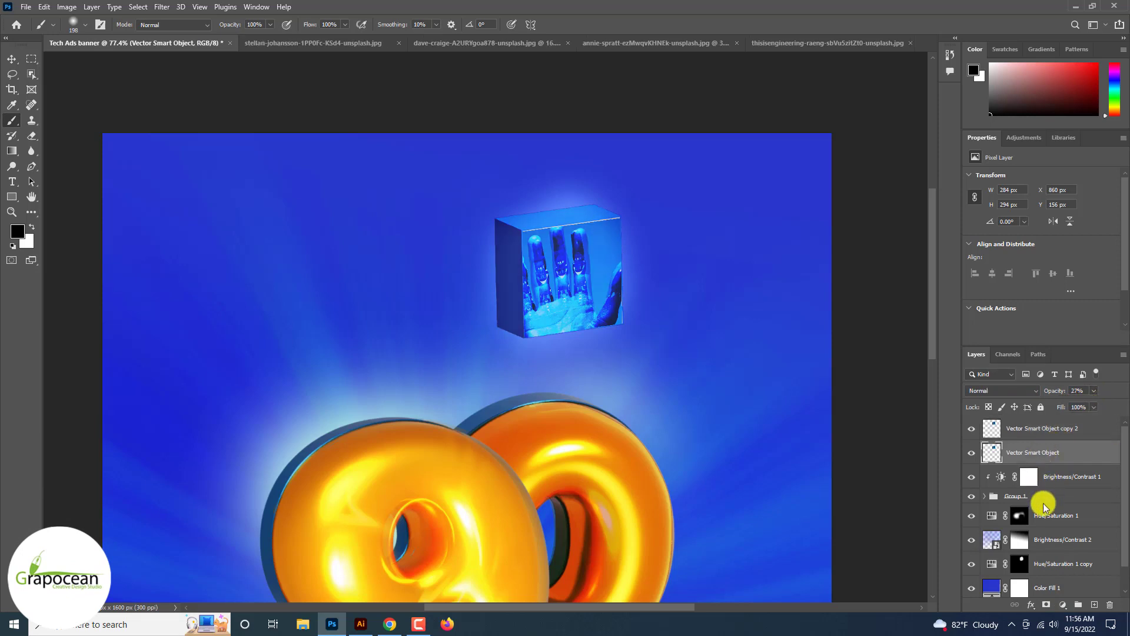
left_click(1045, 605)
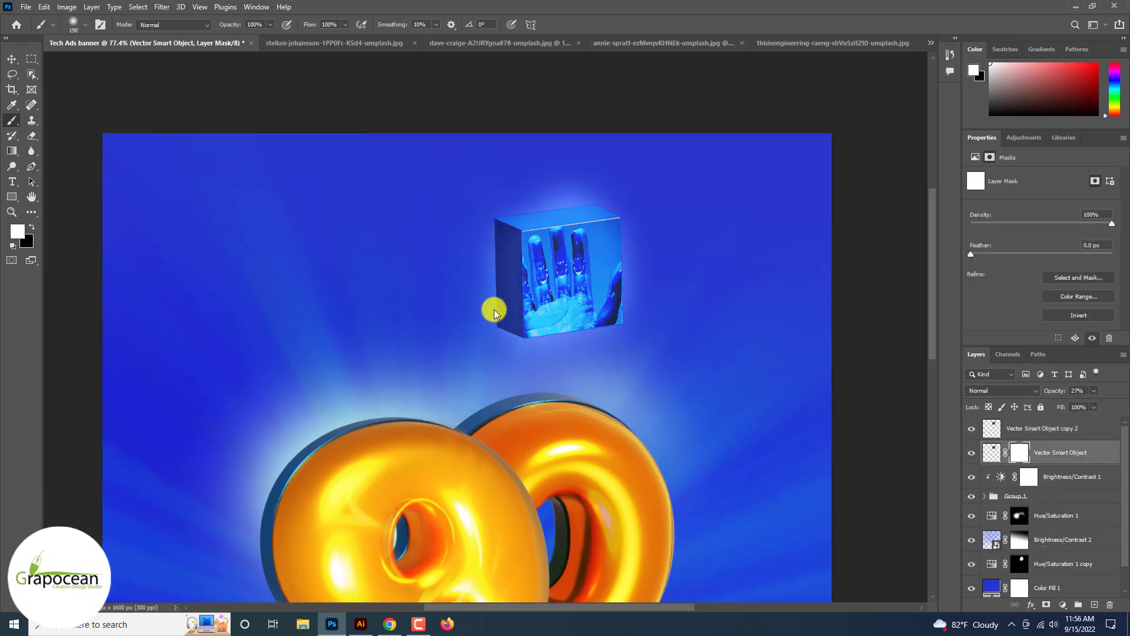
key("x")
left_click_drag(503, 222, 507, 274)
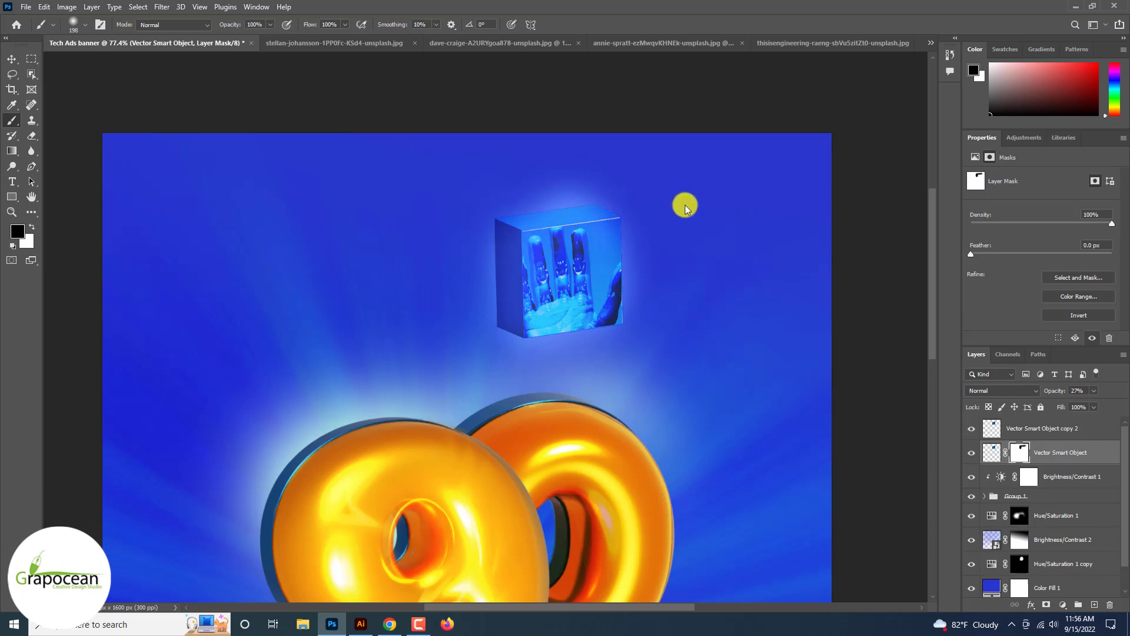
left_click(968, 429)
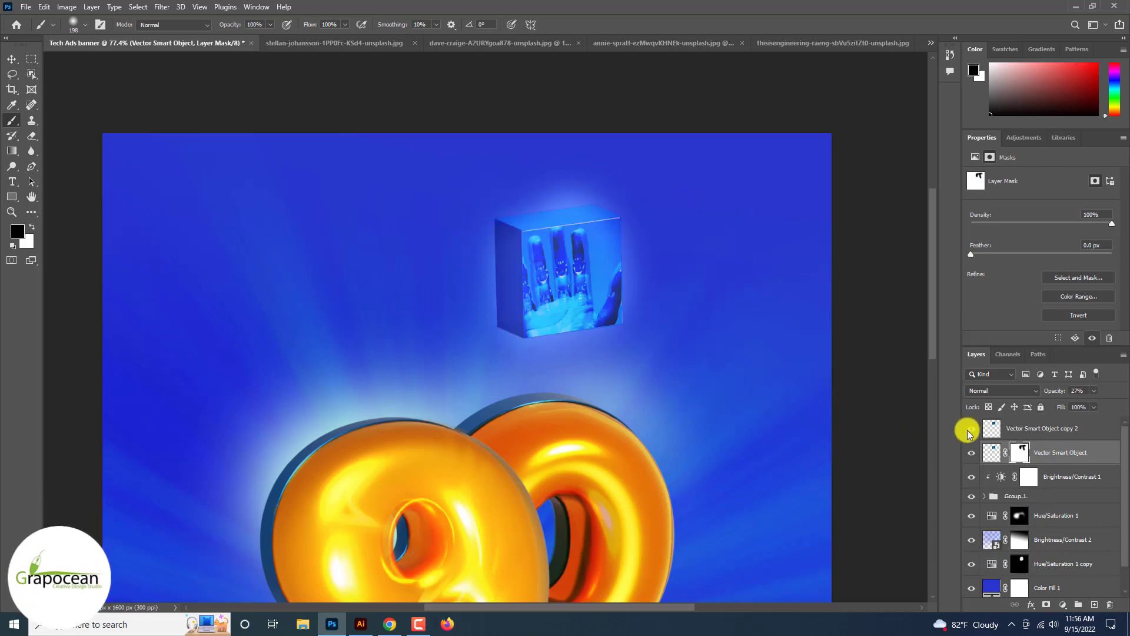
left_click(968, 429)
- Change the Vector Smart Object copy 2 blend mode to Overlay
left_click(1027, 435)
left_click(1005, 391)
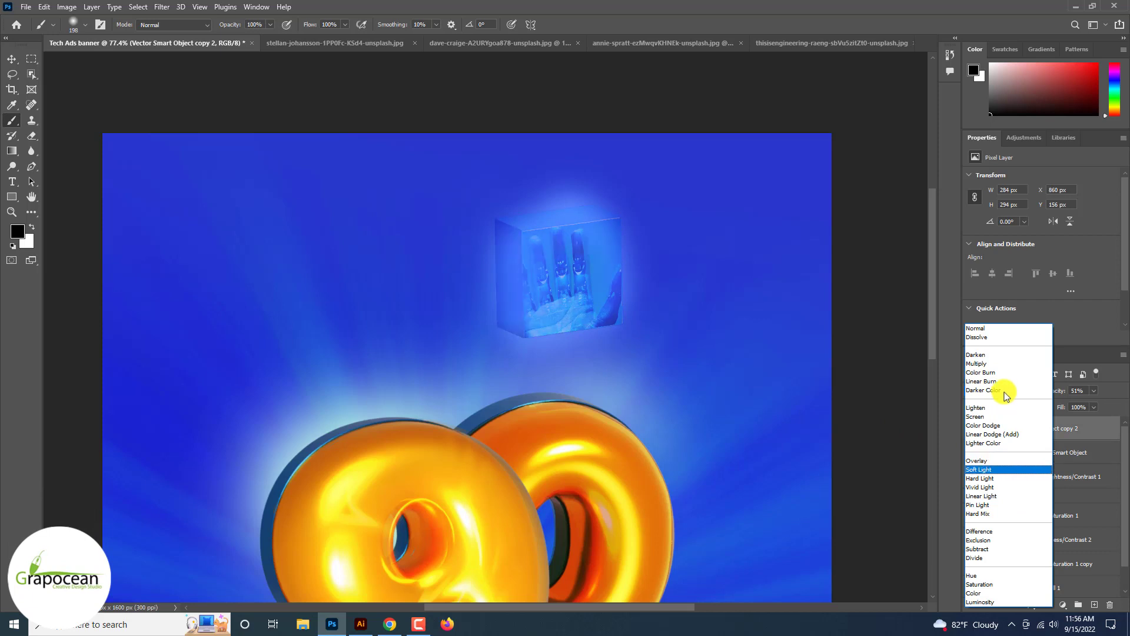
left_click(1014, 460)
- Select the Brightness/Contrast 2 layer together with both cube layers
left_click(11, 59)
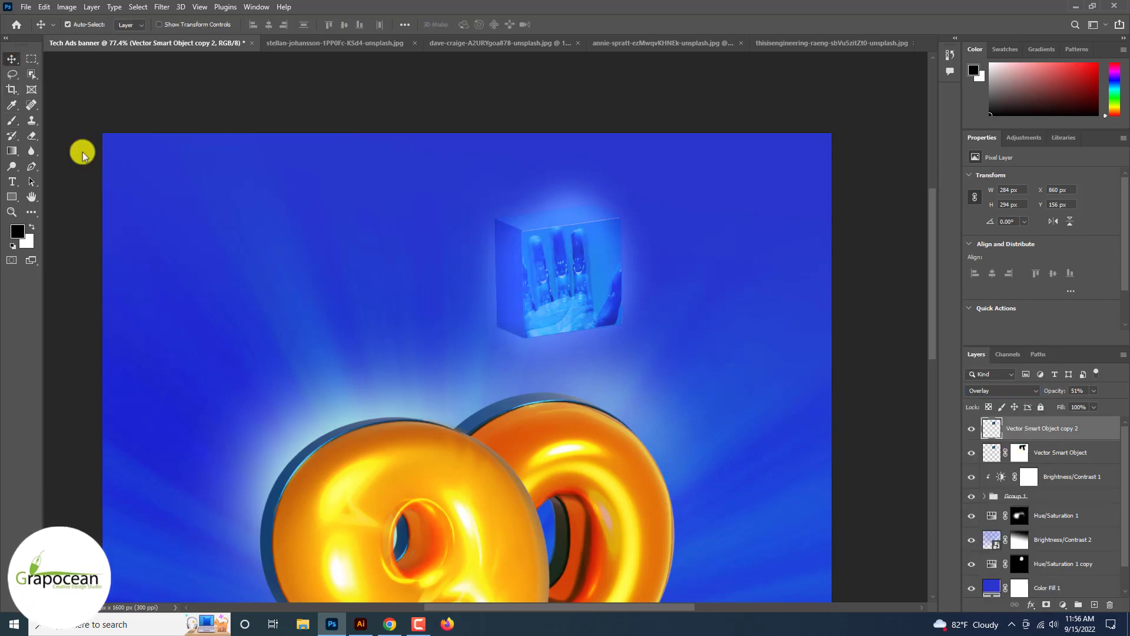
left_click(524, 360, "ctrl")
scroll(524, 361, "down", 3)
scroll(597, 379, "up", 3)
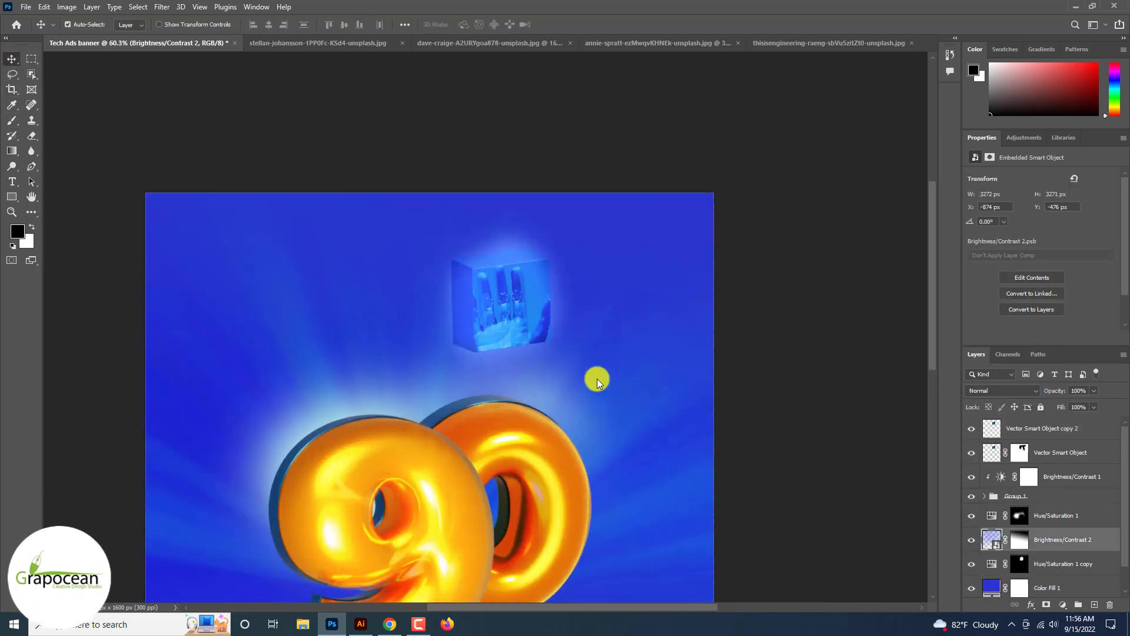
scroll(597, 379, "up", 1)
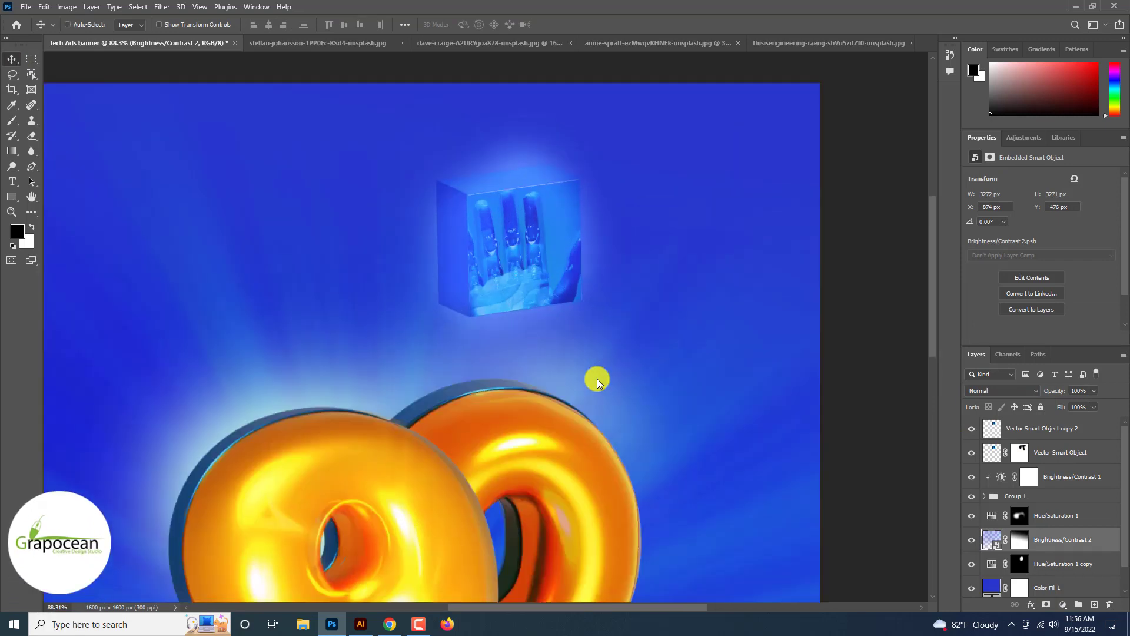
scroll(597, 379, "down", 1)
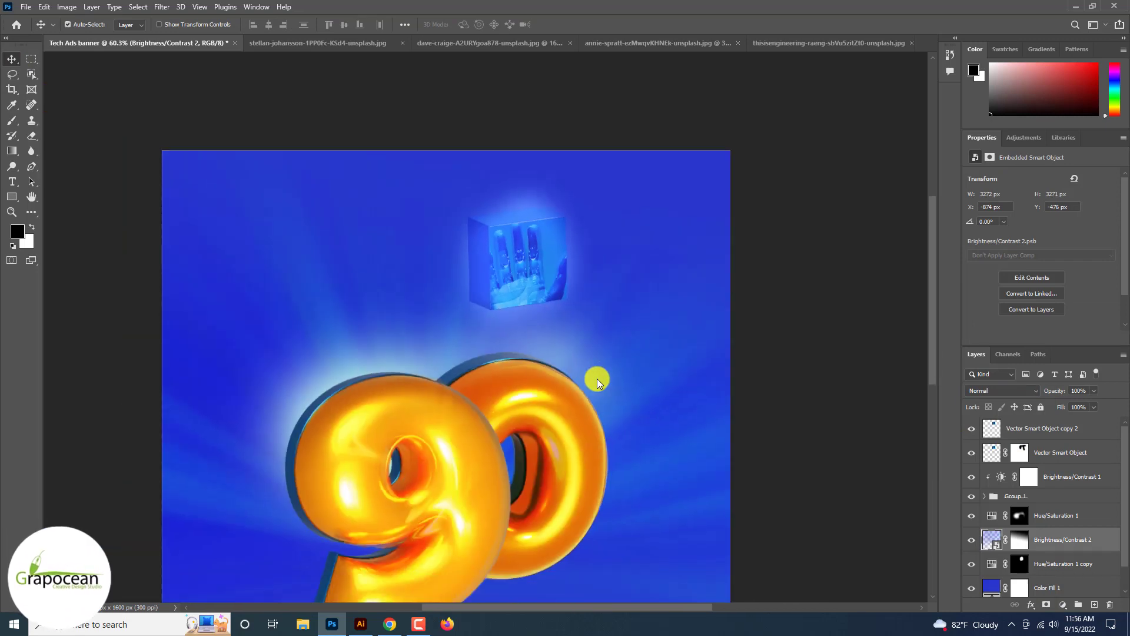
left_click(1053, 427)
left_click(1055, 449, "shift")
- Undo a first duplicate, then select just the upper cube and its companion layer
key("ctrl+j")
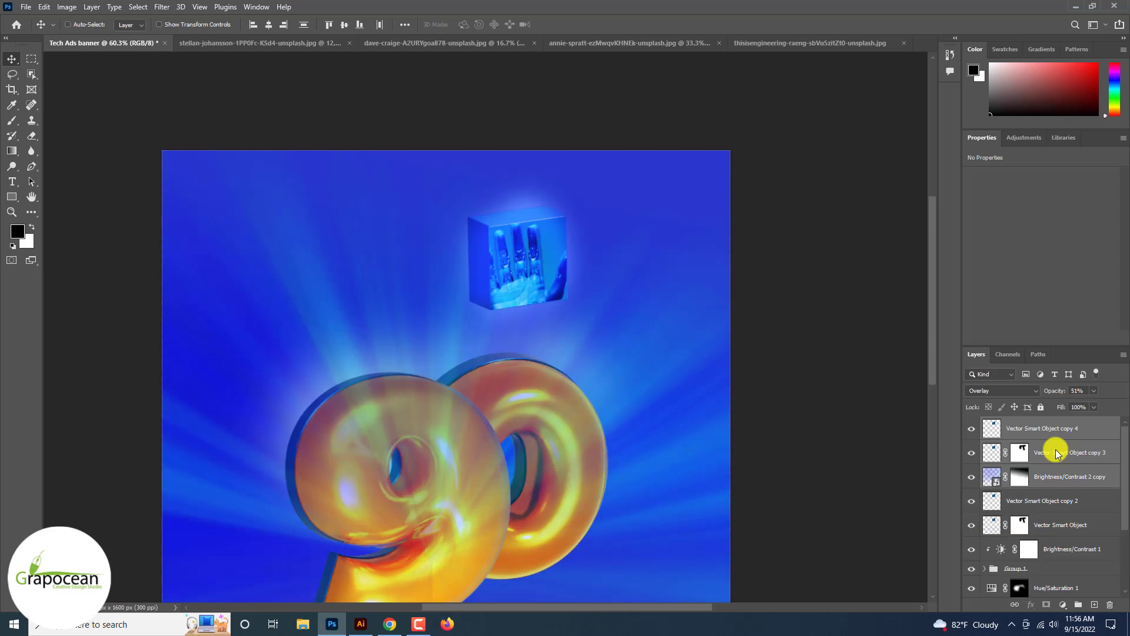
scroll(801, 493, "down", 2)
key("ctrl+z")
scroll(802, 492, "down", 3)
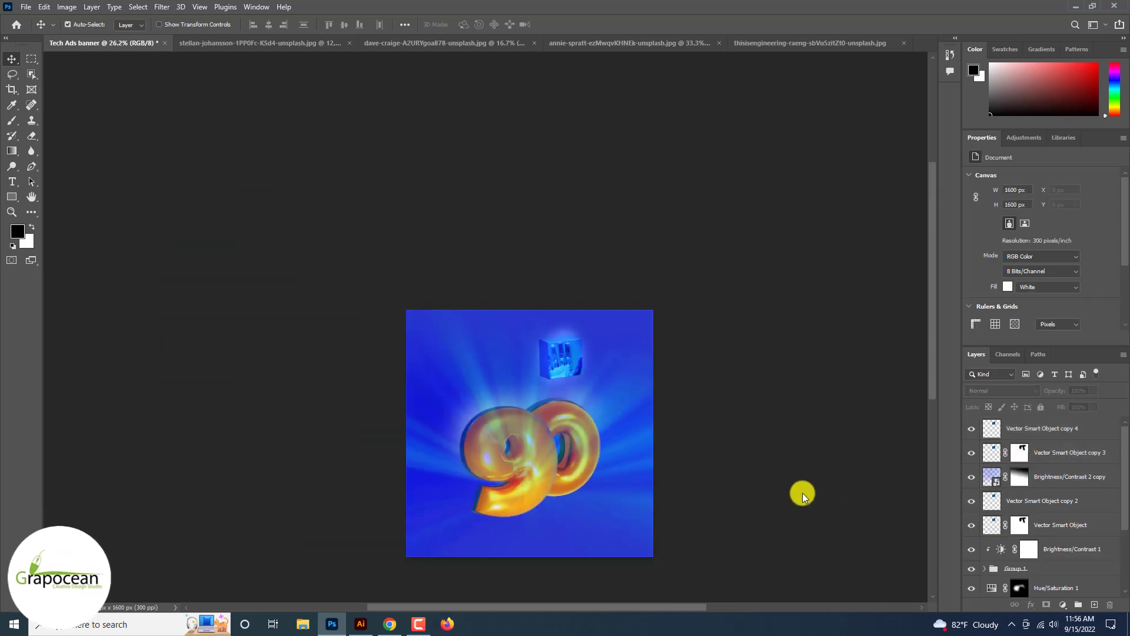
scroll(577, 407, "up", 2)
left_click(560, 359)
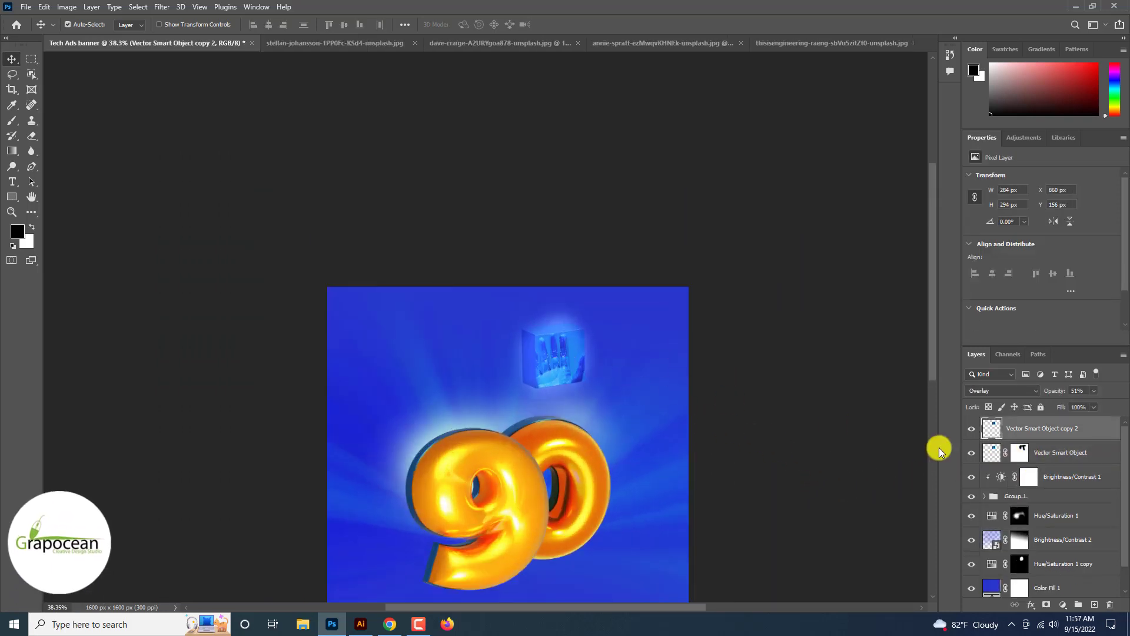
left_click(1047, 451, "shift")
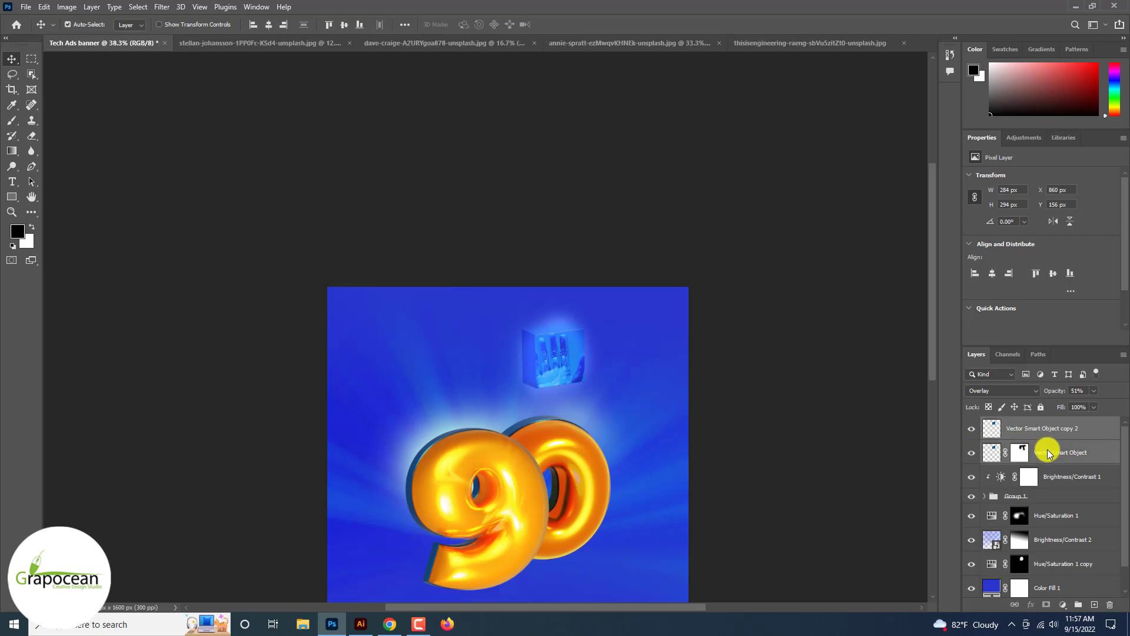
- Duplicate the cube, flip it horizontally, shrink it and place it beside the 90
key("ctrl+j")
key("ctrl+t")
right_click(559, 356)
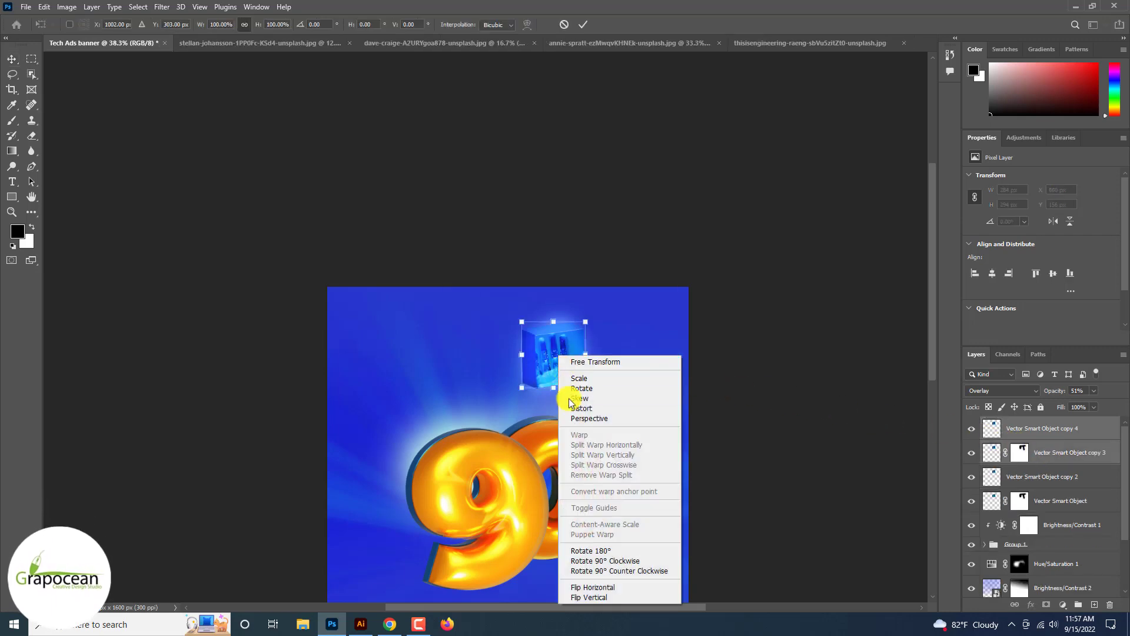
left_click(615, 590)
mouse_move(550, 359)
left_mouse_down()
mouse_move(474, 386)
mouse_move(644, 459)
mouse_move(626, 432)
left_mouse_up()
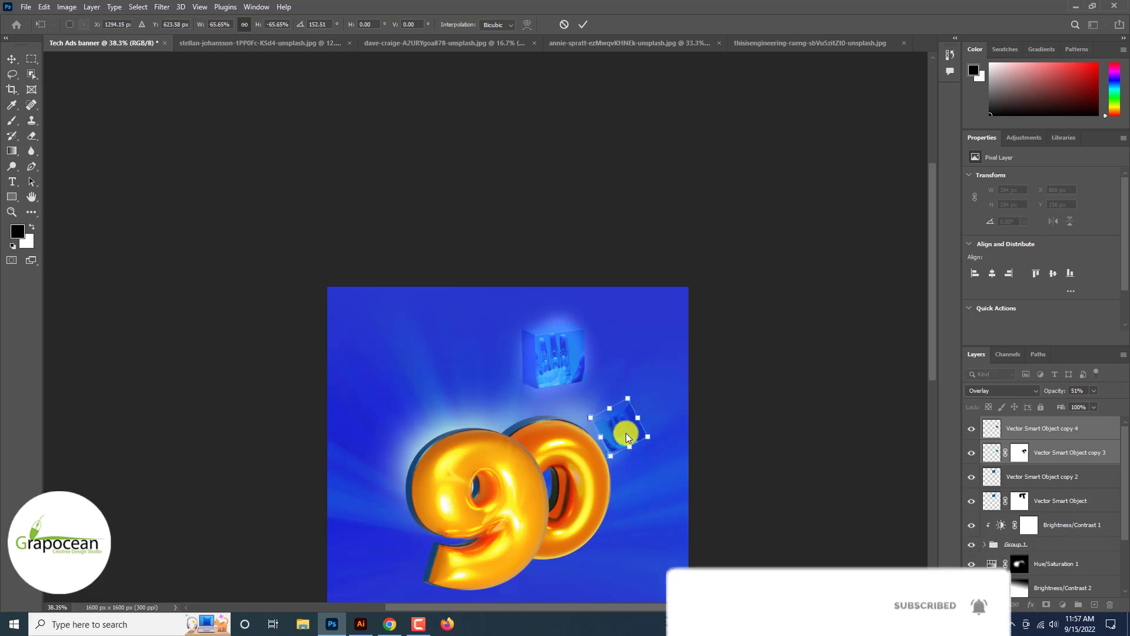
left_click(583, 24)
key("ctrl+plus")
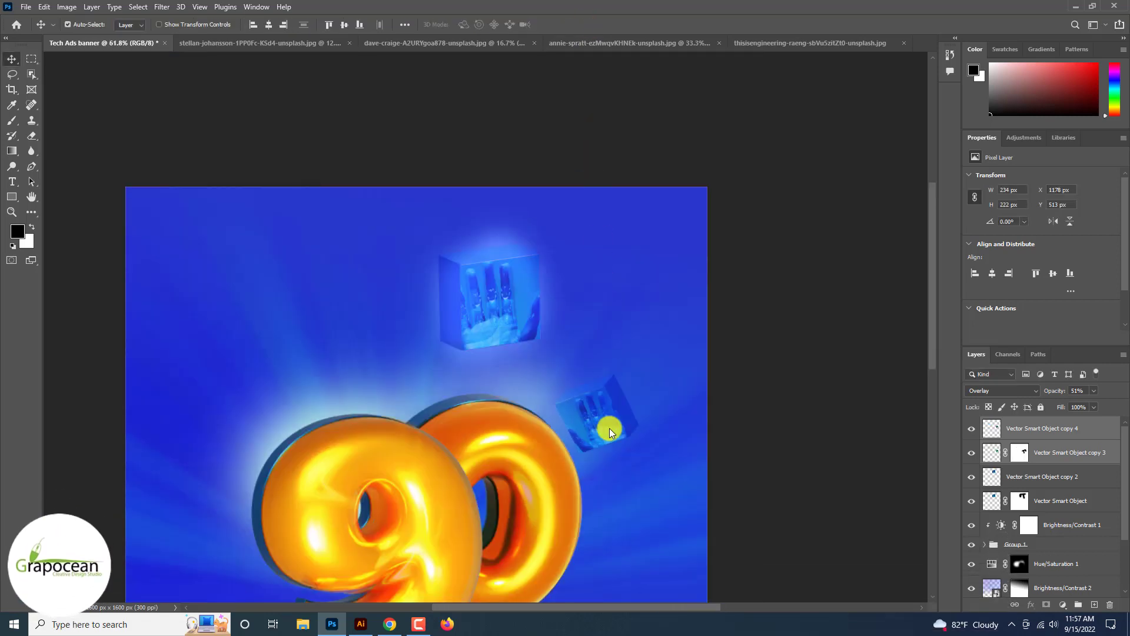
left_click_drag(610, 428, 606, 437)
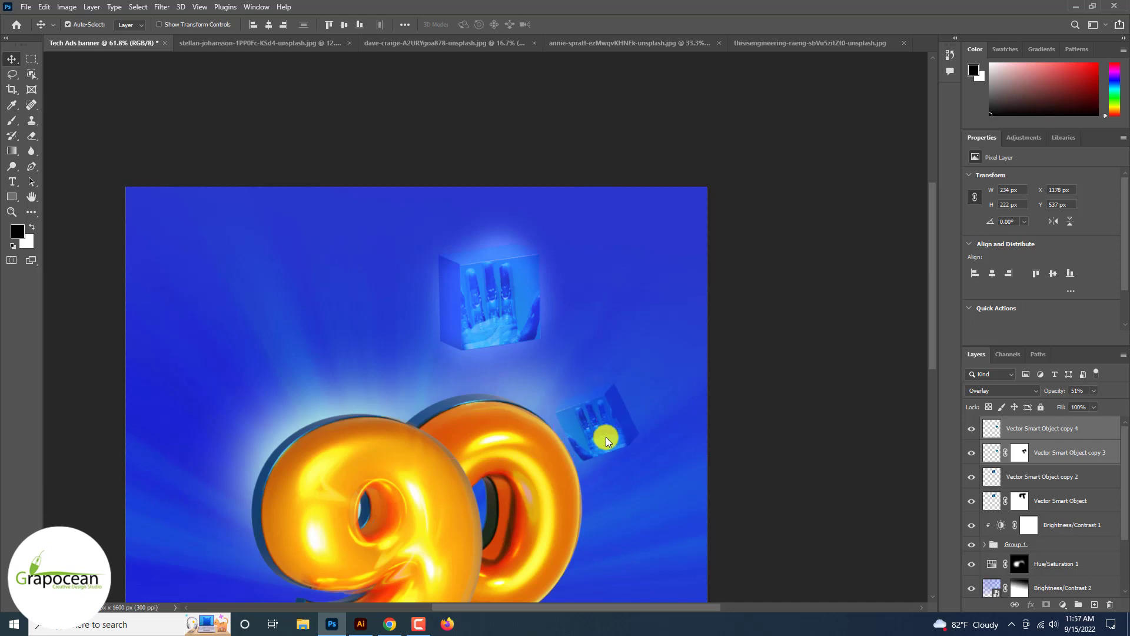
key("ctrl+minus")
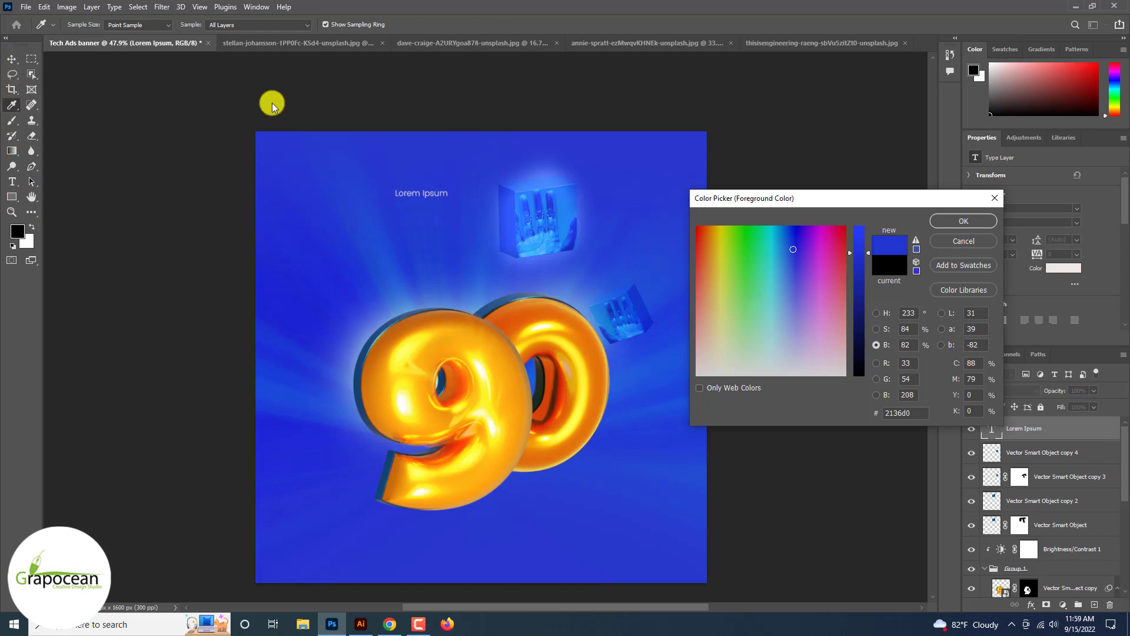
- Select the Lorem Ipsum placeholder and make it light blue #218dd0 in Light weight
left_click(965, 221)
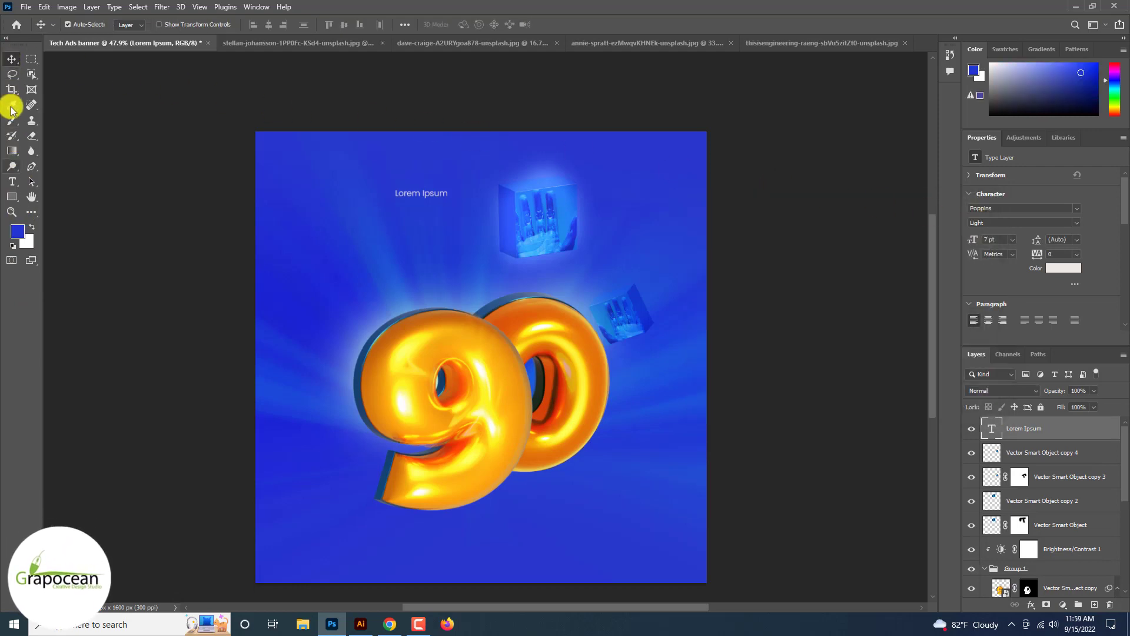
left_click(13, 182)
left_click_drag(394, 193, 454, 196)
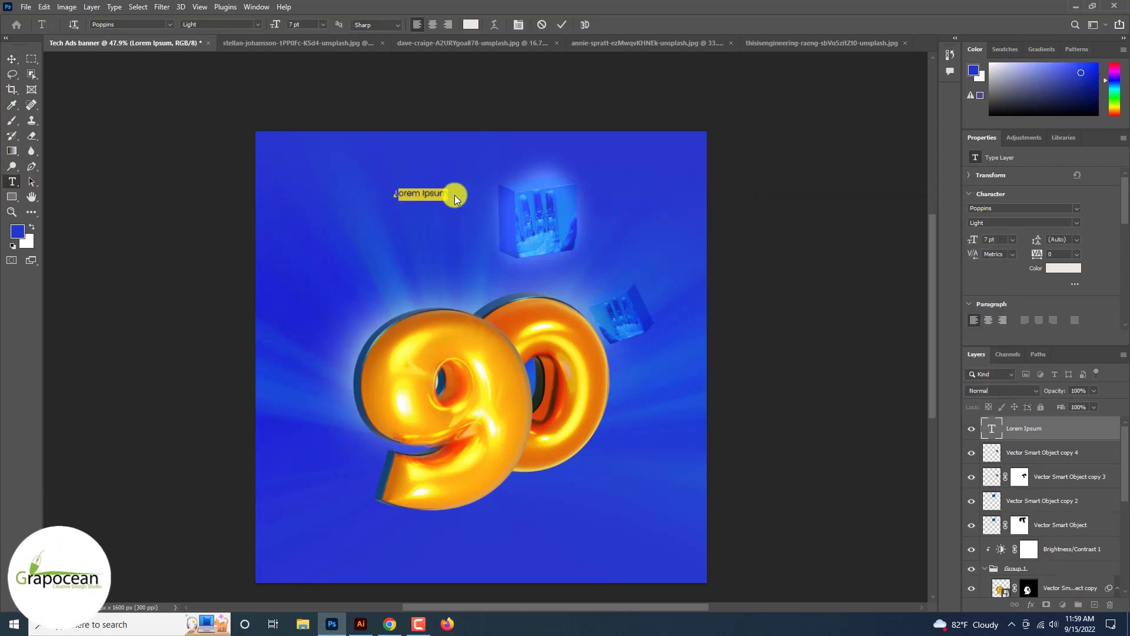
left_click(471, 24)
type("218dd0")
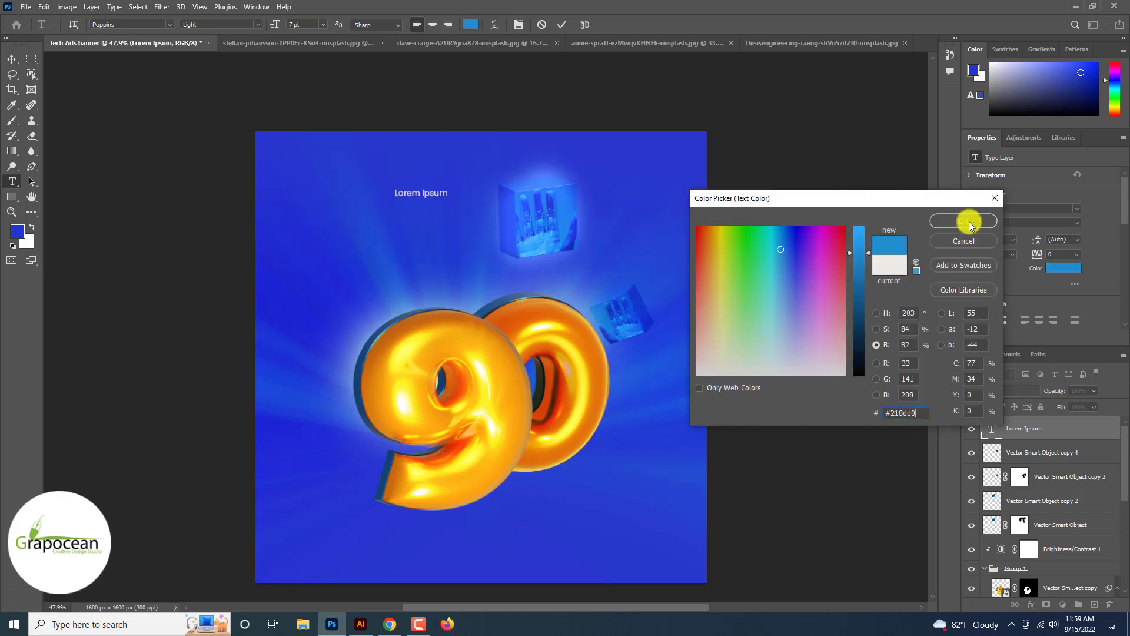
left_click(966, 221)
left_click(259, 28)
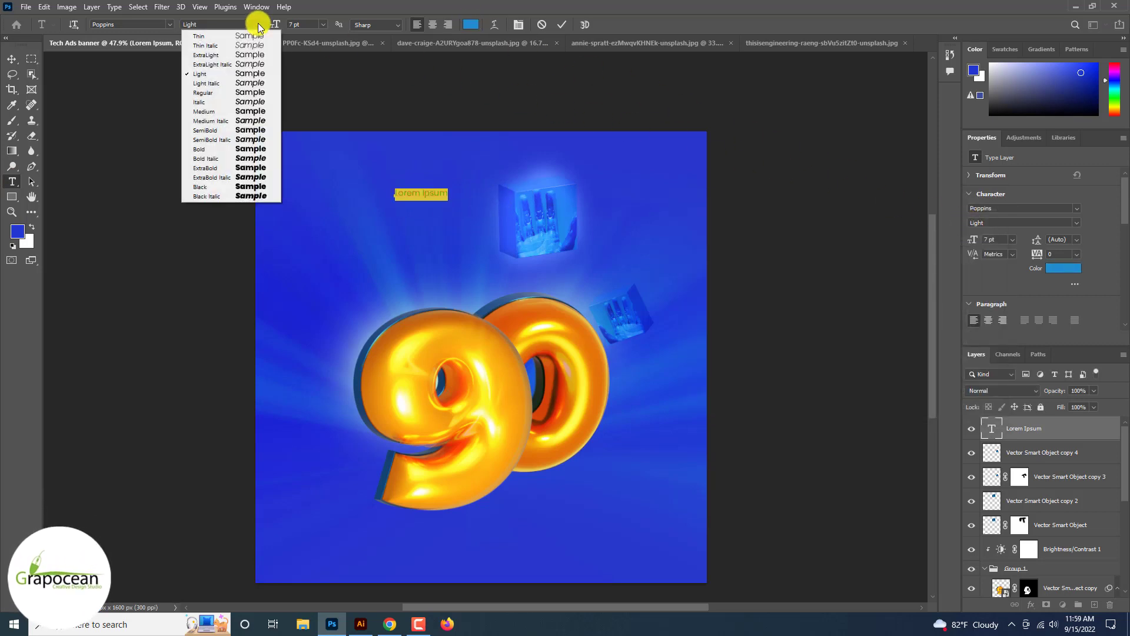
left_click(259, 28)
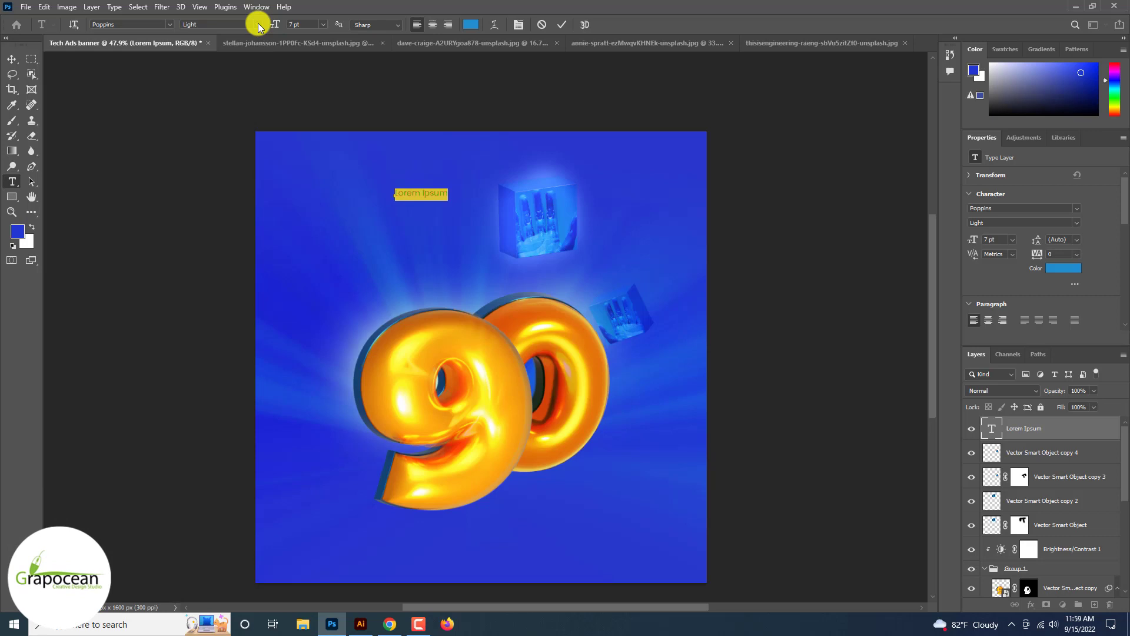
- Replace it with a larger 'Technology Ads Banner' heading and move it near the top
key("BackSpace")
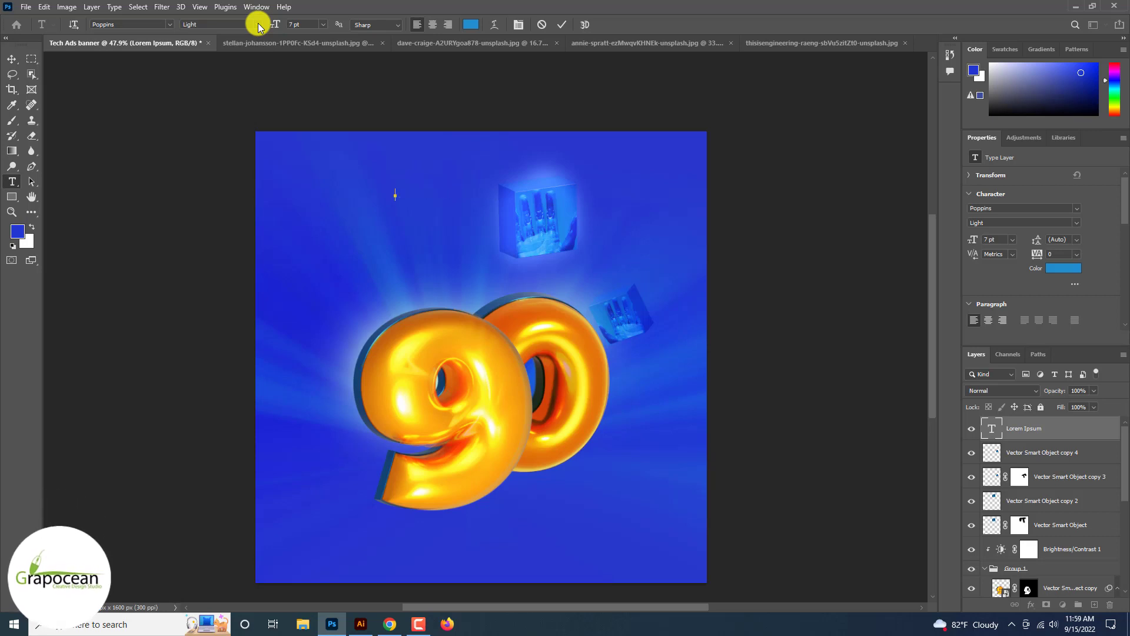
type("T")
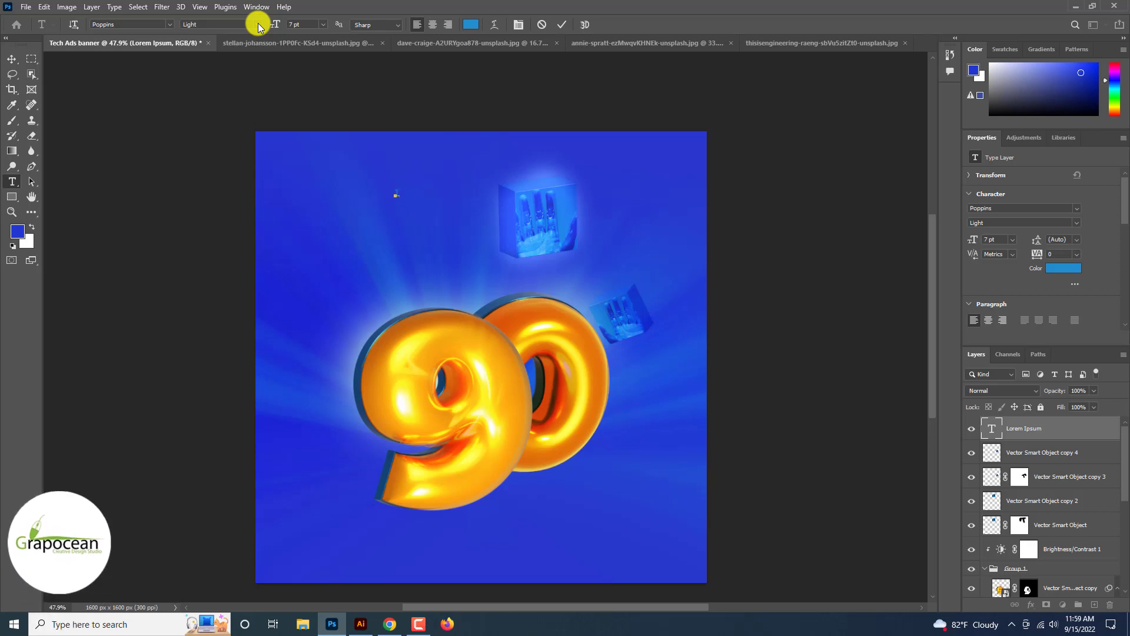
type("echnology")
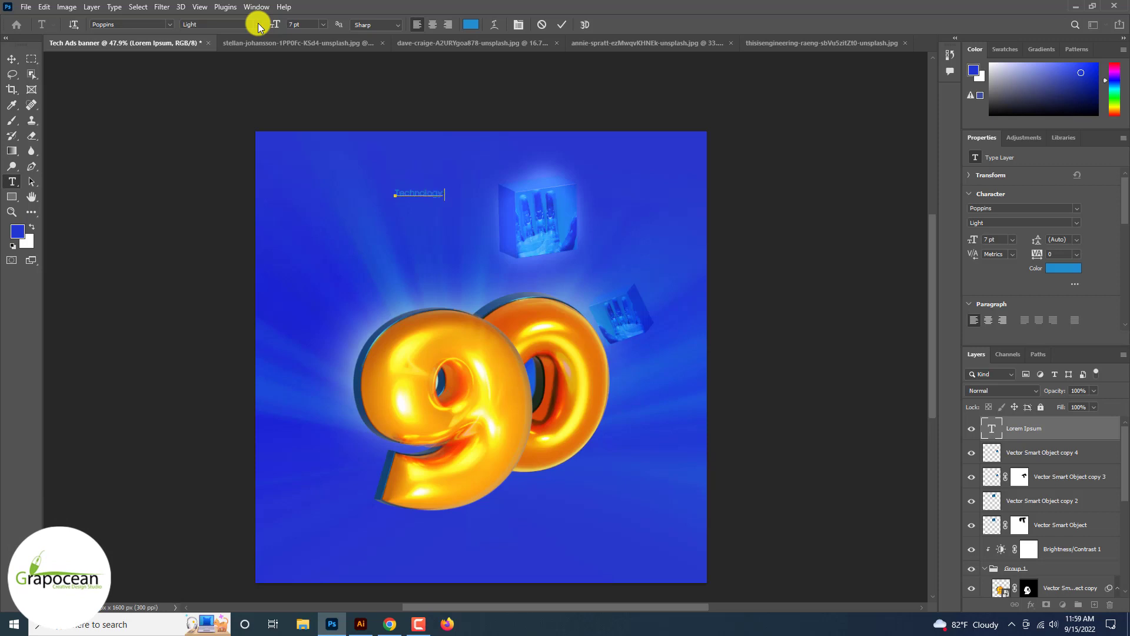
type(" Ads Banner")
key("ctrl+plus")
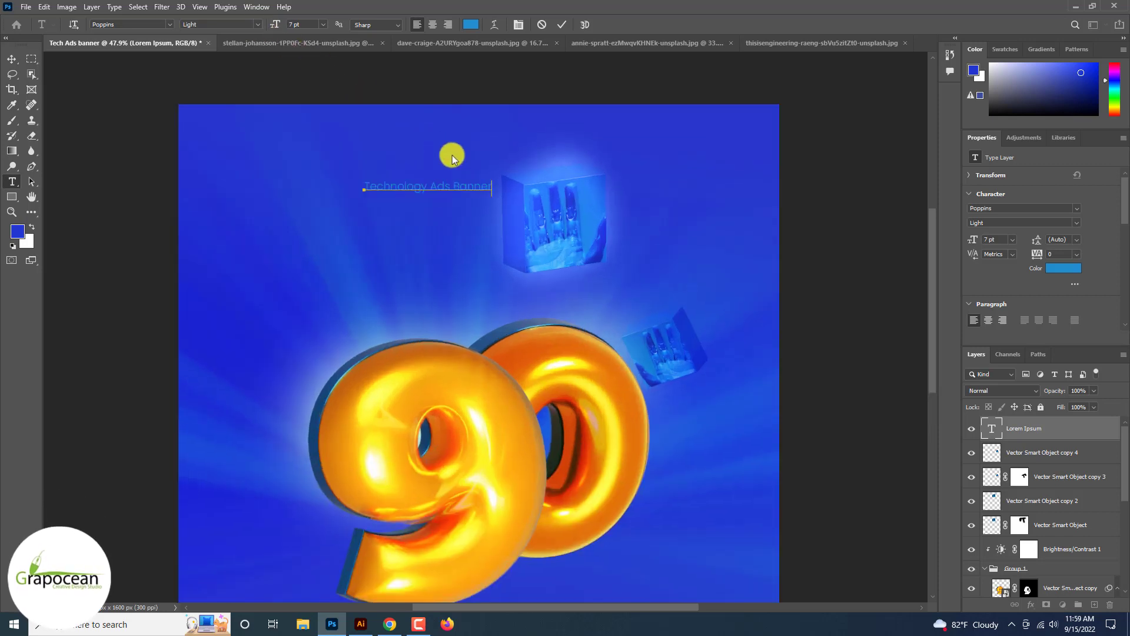
mouse_move(275, 25)
left_mouse_down()
mouse_move(298, 27)
mouse_move(268, 29)
left_mouse_up()
left_click(194, 109)
key("v")
left_click_drag(435, 184, 433, 144)
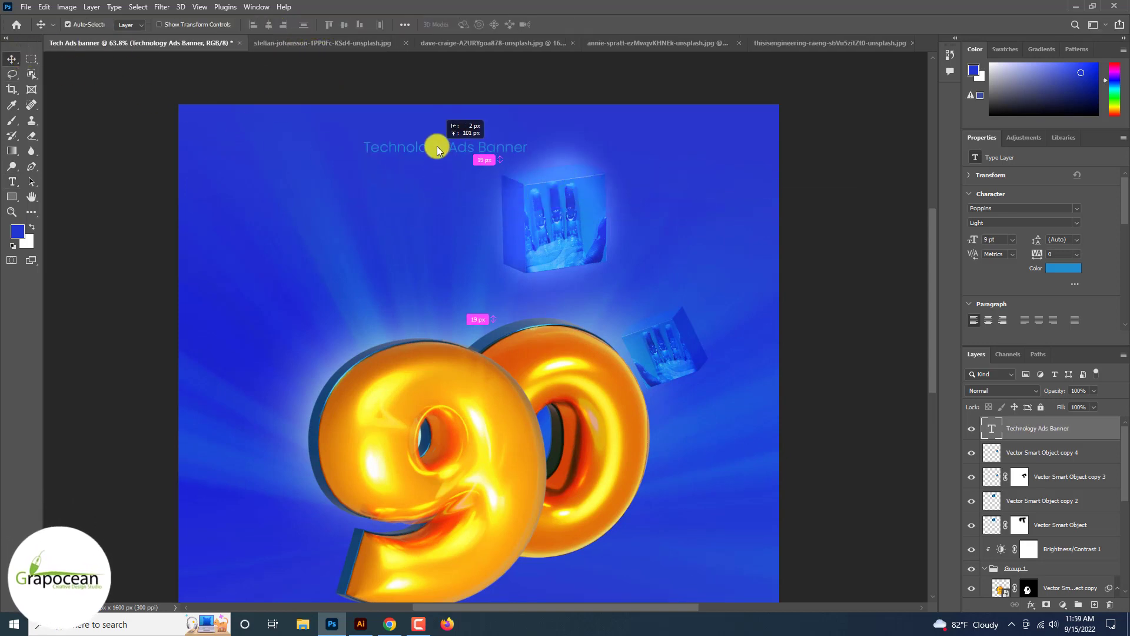
- Add a 'Pro Techno' line below the heading in Medium, 18 pt, colour #d0d0d0
left_click(16, 185)
left_click(380, 184)
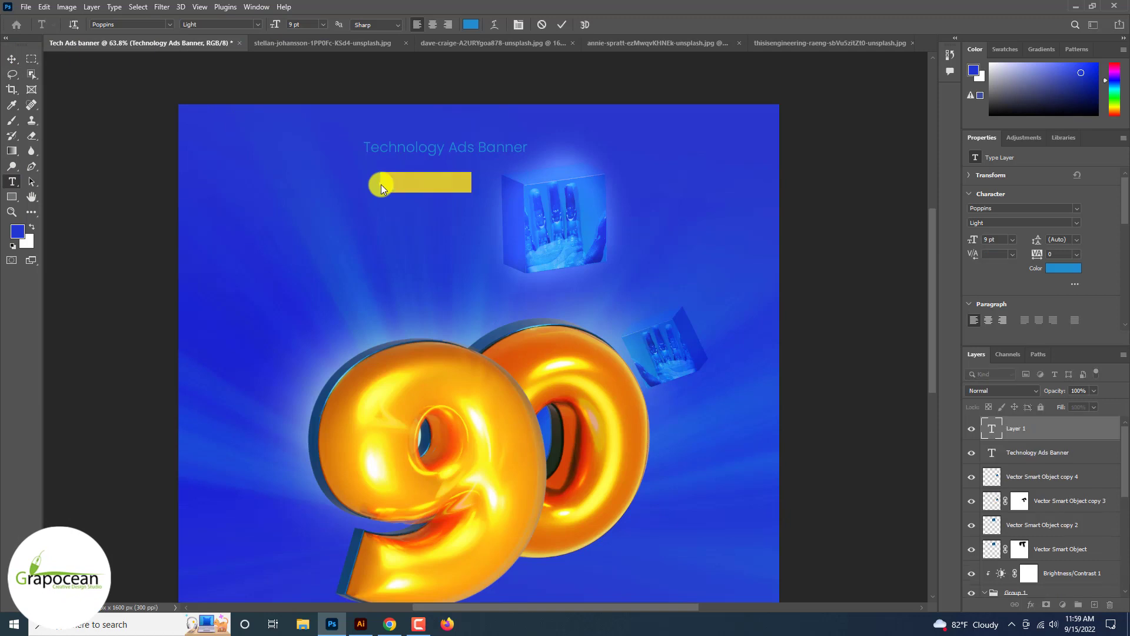
type("90 Te")
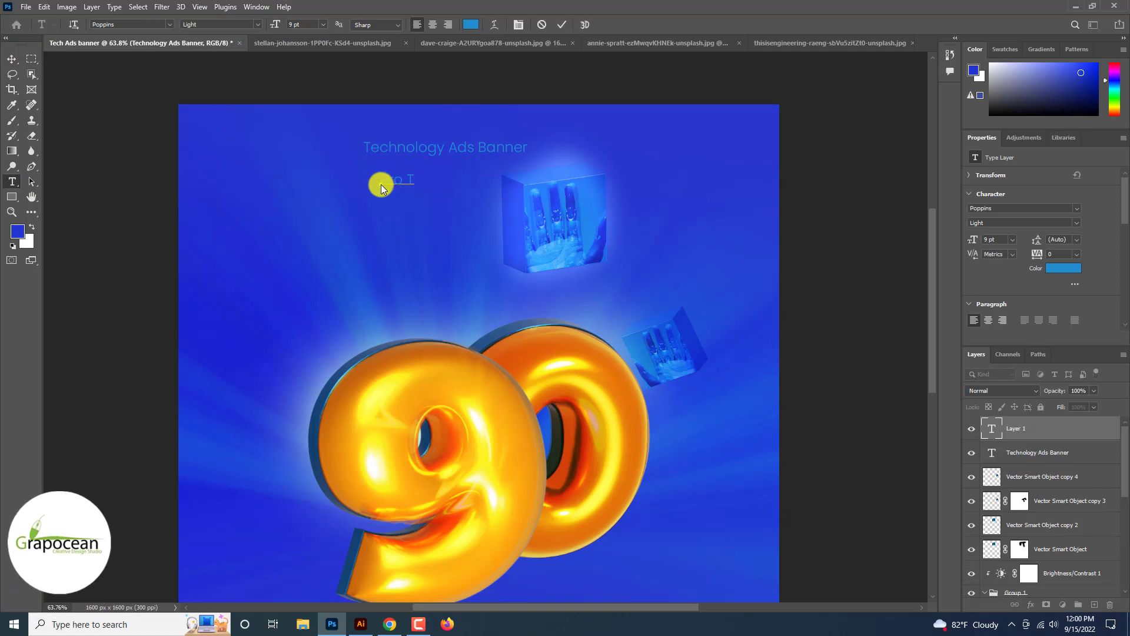
type("chn")
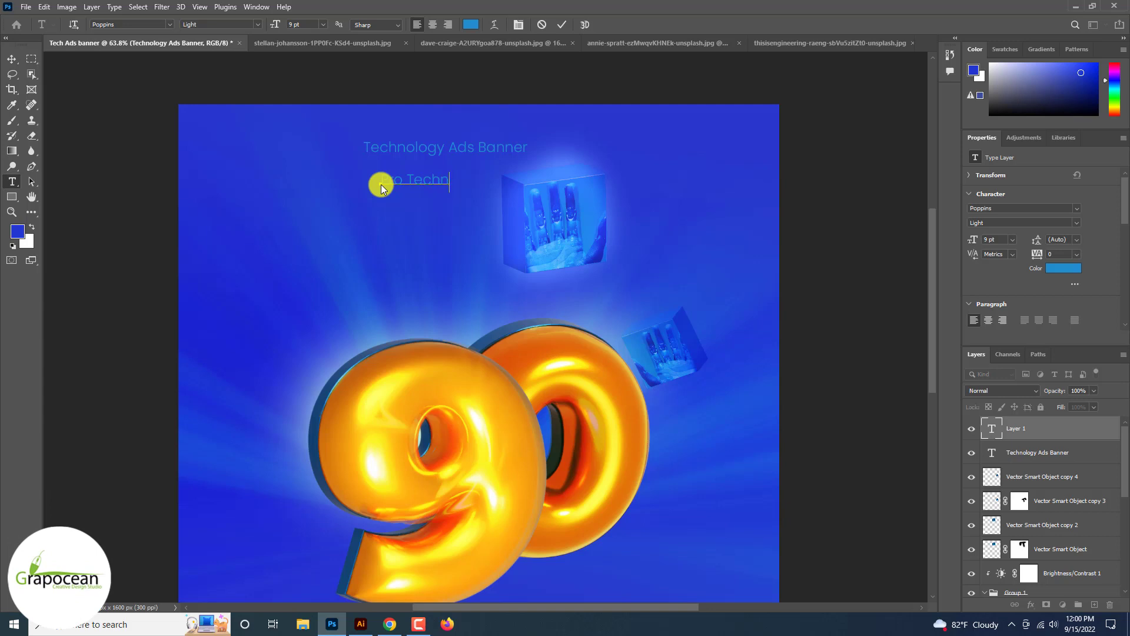
type("o")
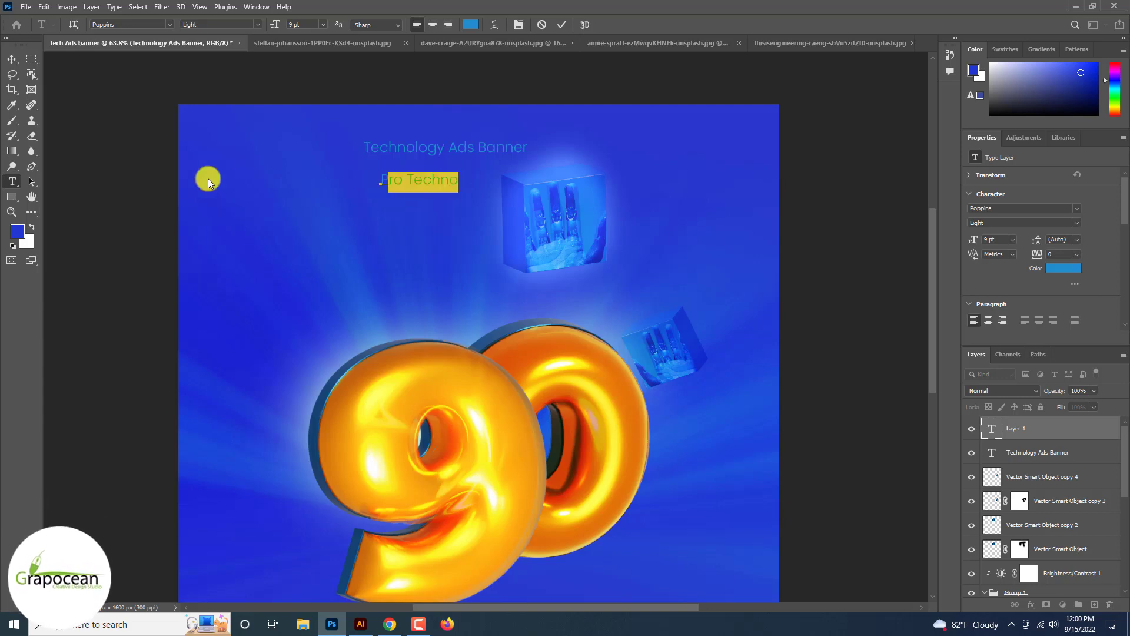
left_click(257, 24)
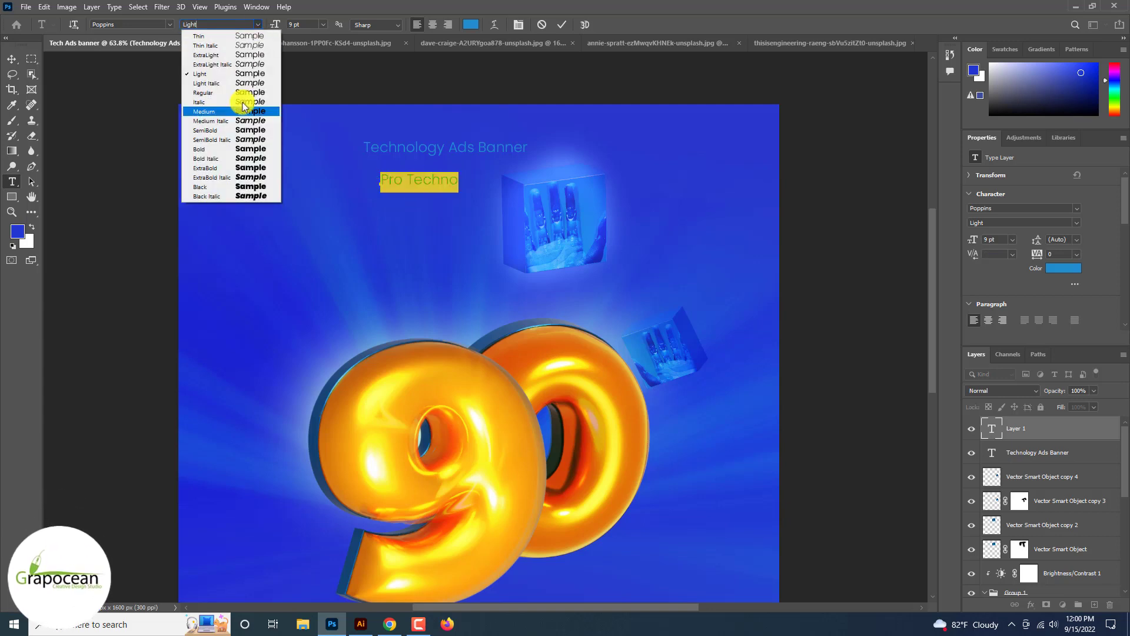
left_click(247, 92)
type("18")
key("Return")
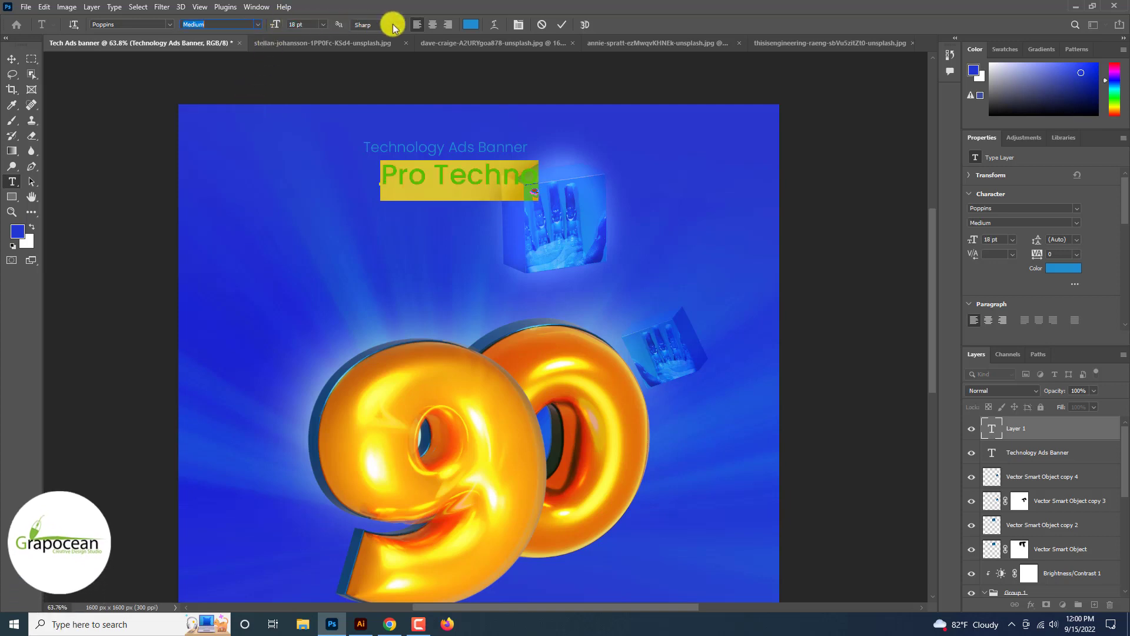
left_click(468, 25)
type("d0d0d0")
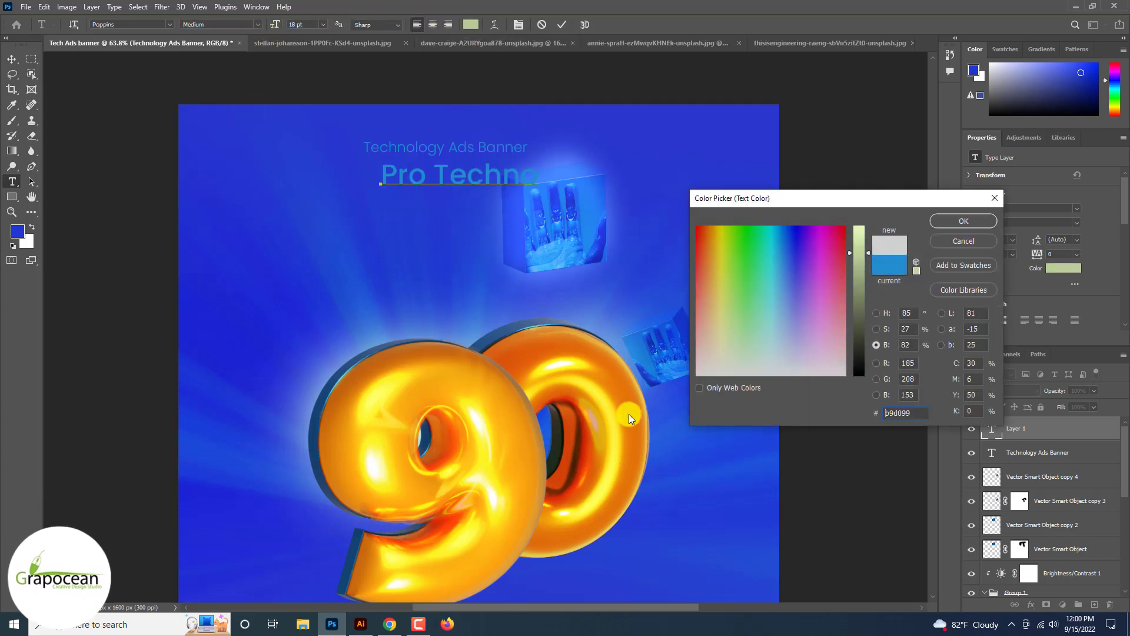
left_click(963, 221)
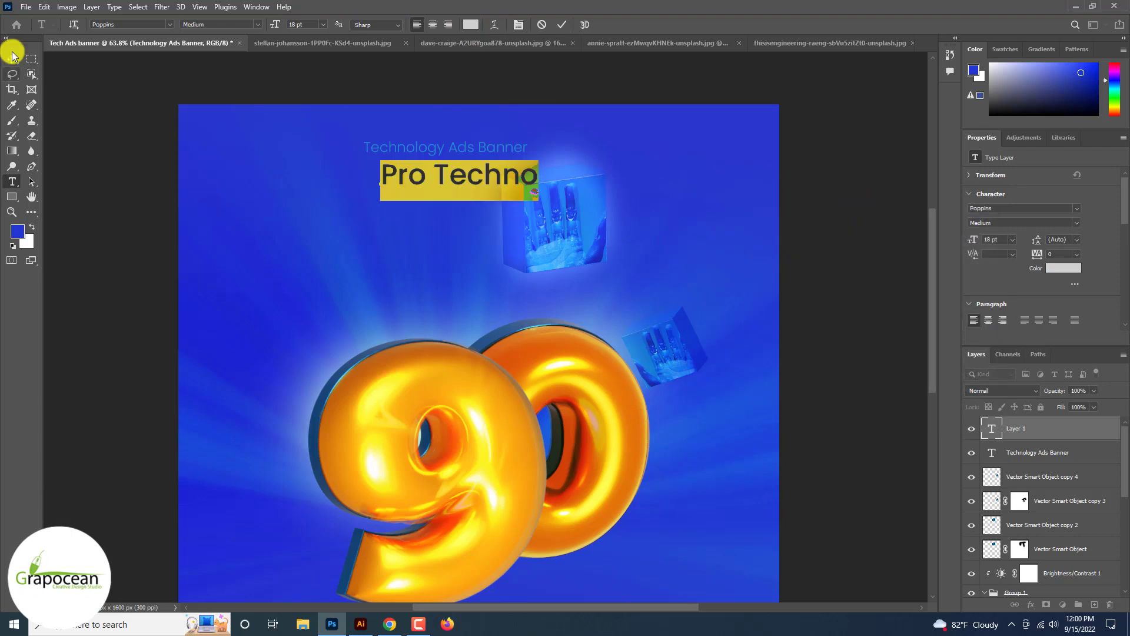
left_click(11, 59)
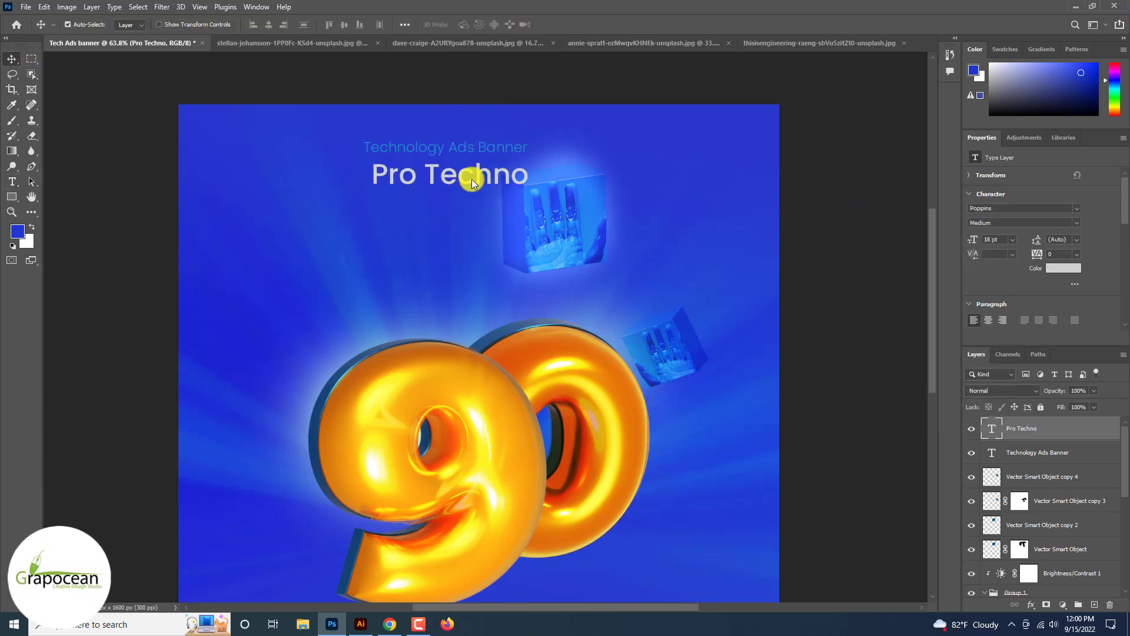
scroll(471, 179, "down", 2)
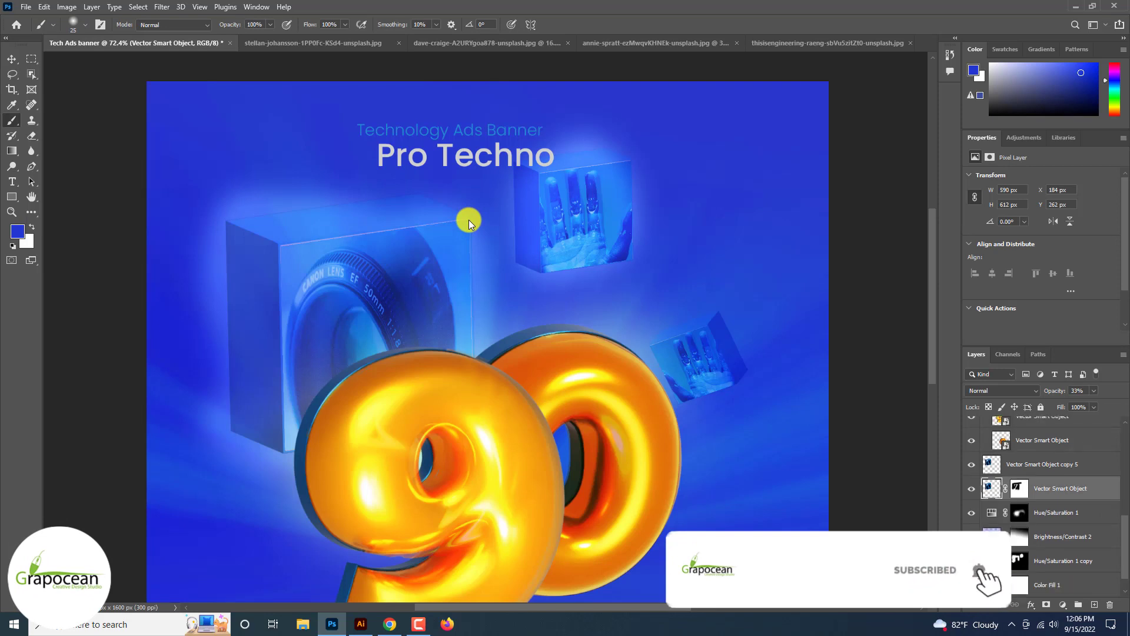
- Paint on the Hue/Saturation 1 copy mask to brighten the camera box's right and top edges
left_click(971, 560)
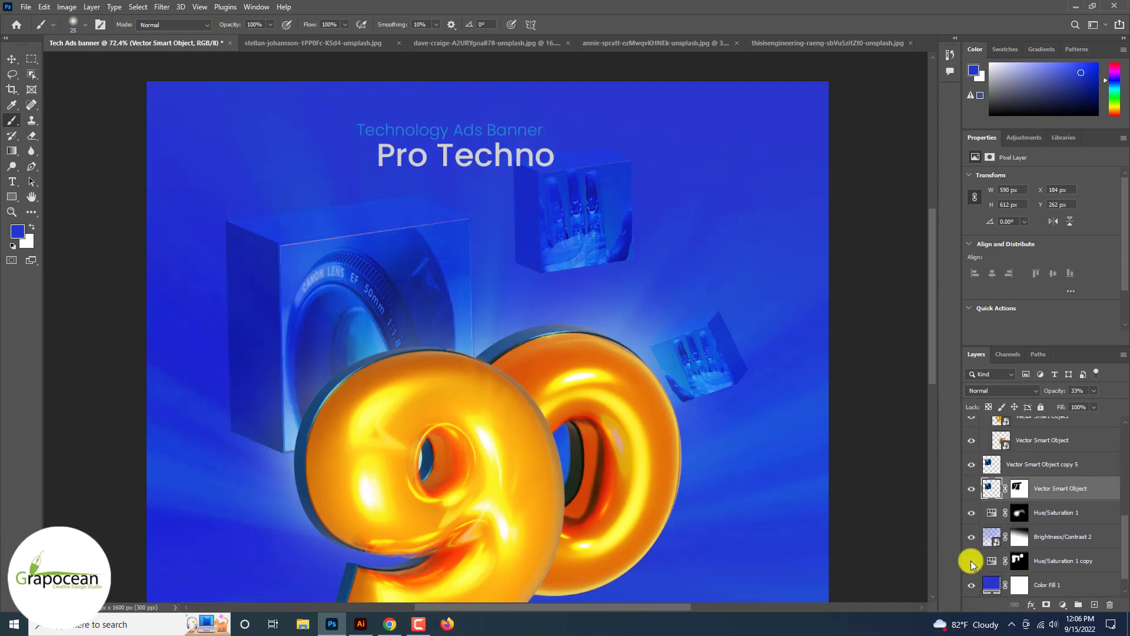
left_click(1019, 560)
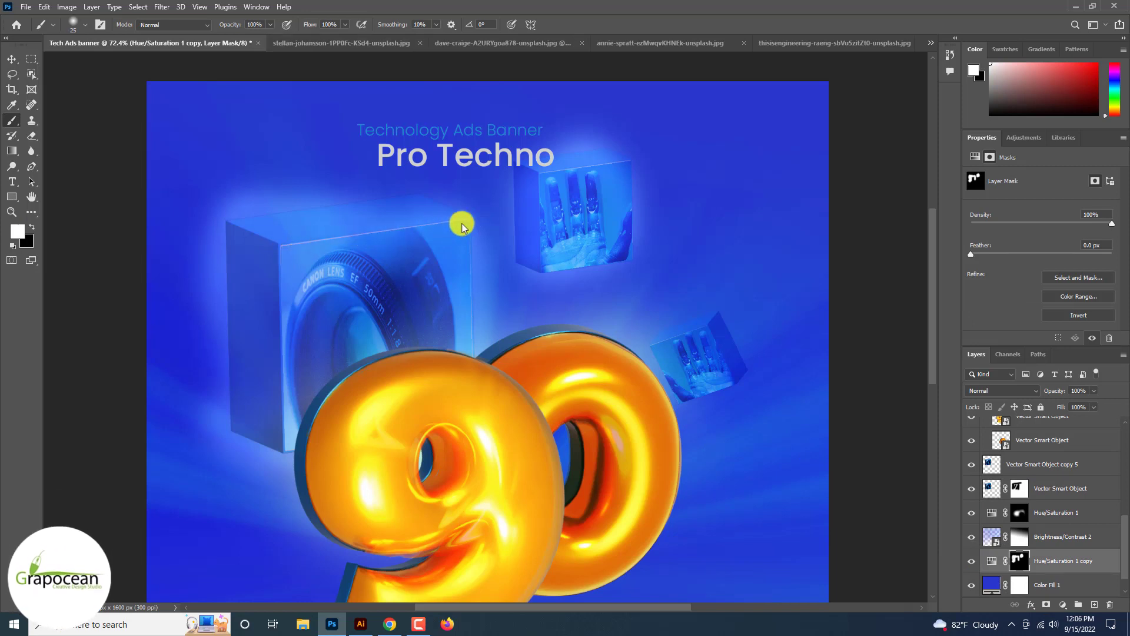
left_click_drag(474, 367, 259, 238)
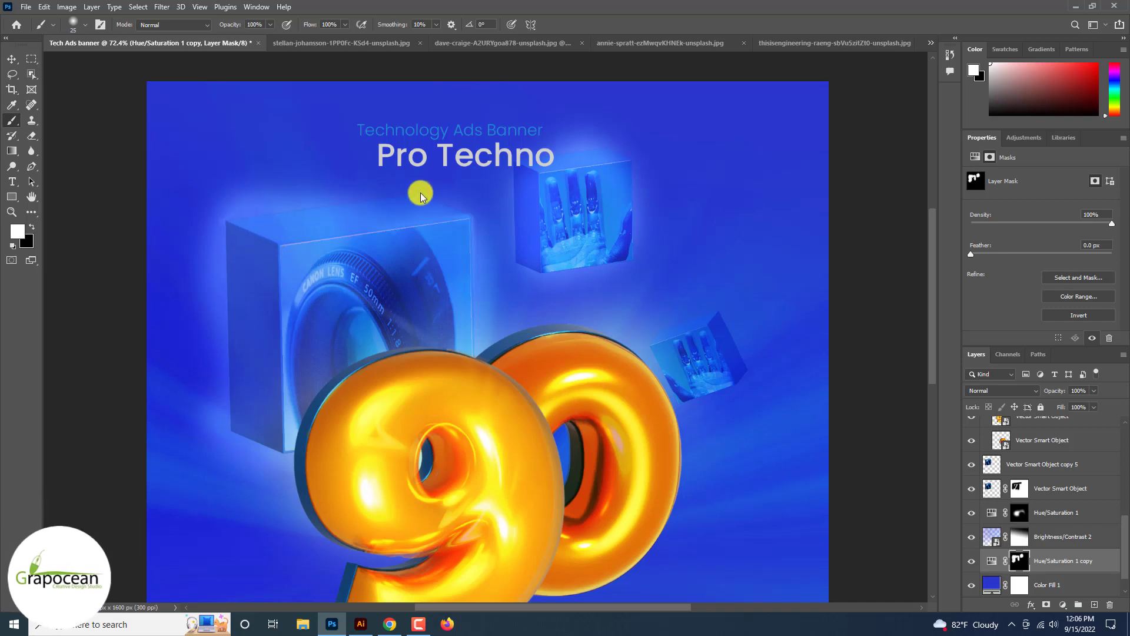
left_click_drag(473, 223, 420, 192)
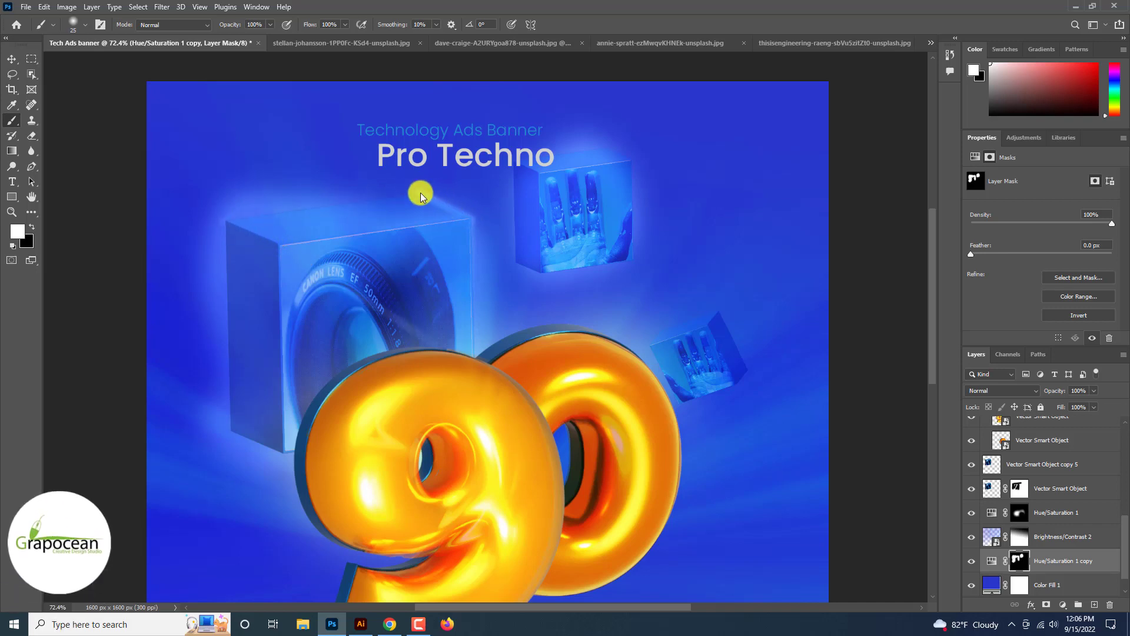
- Duplicate the Hue/Saturation 1 copy adjustment layer
scroll(226, 221, "down", 2)
scroll(226, 221, "down", 2)
scroll(226, 221, "up", 2)
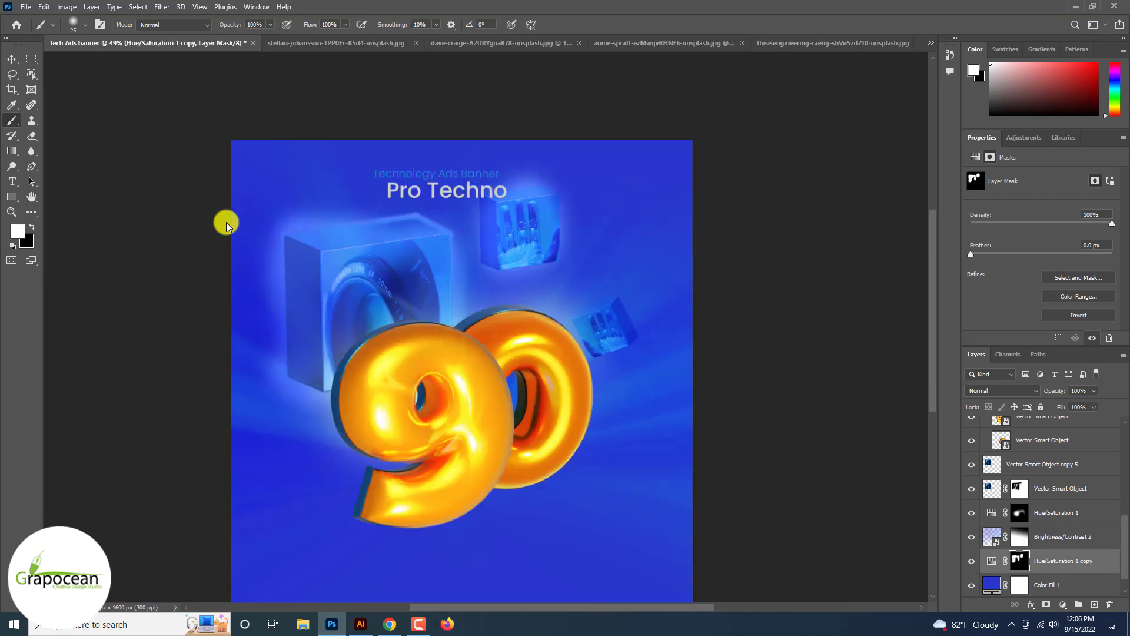
scroll(226, 221, "up", 3)
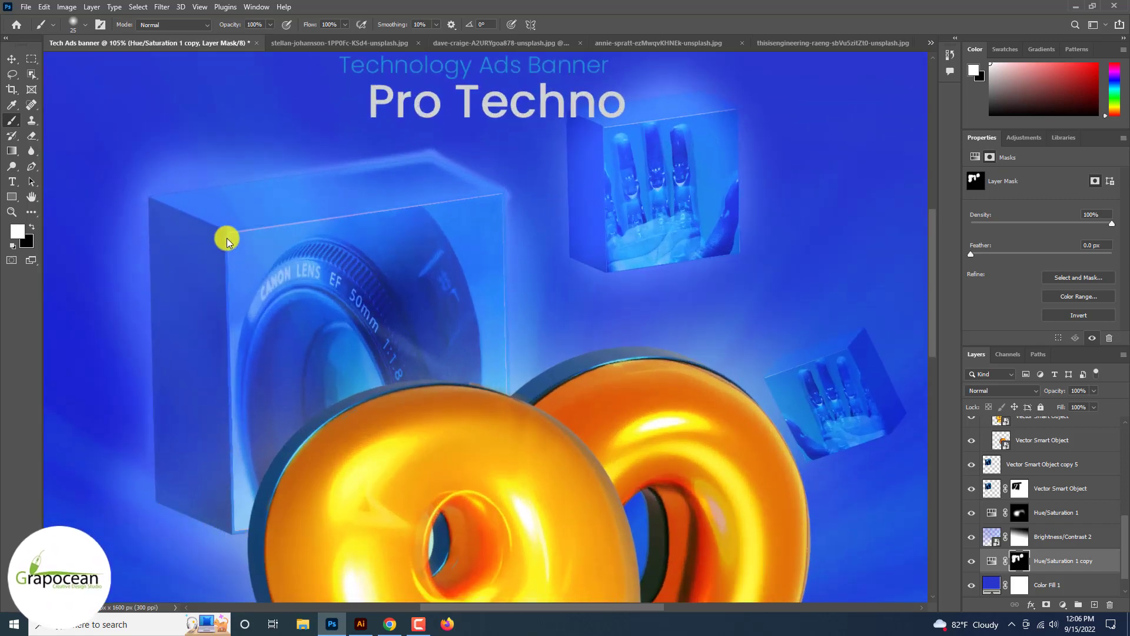
key("ctrl+j")
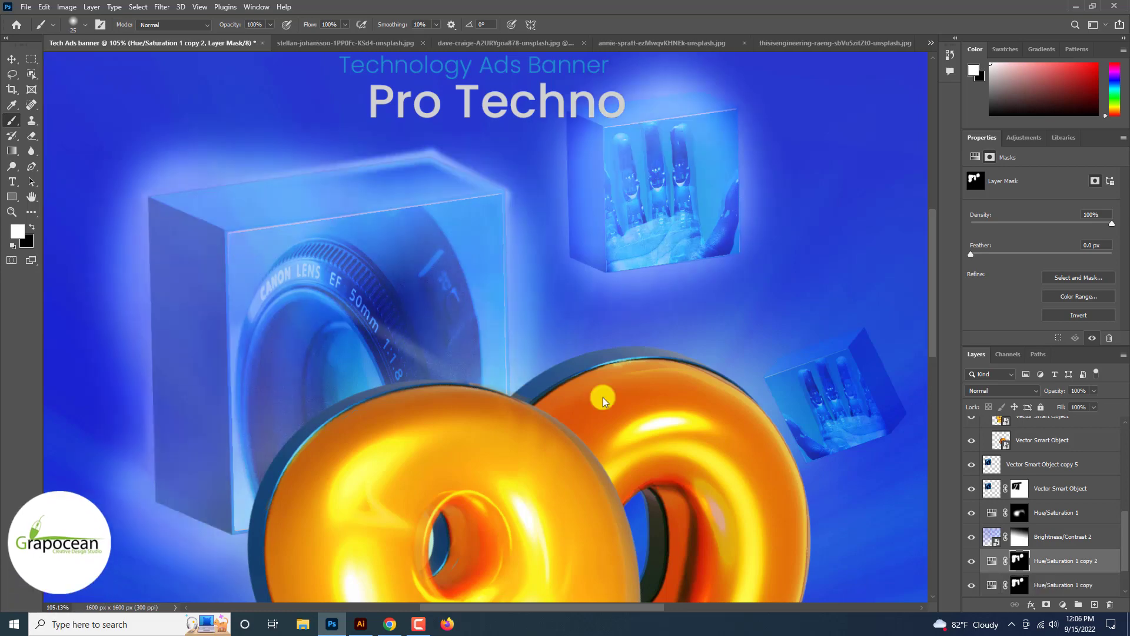
- Set the new copy's Lightness to +54 and replace its mask with a black mask
left_click(991, 560)
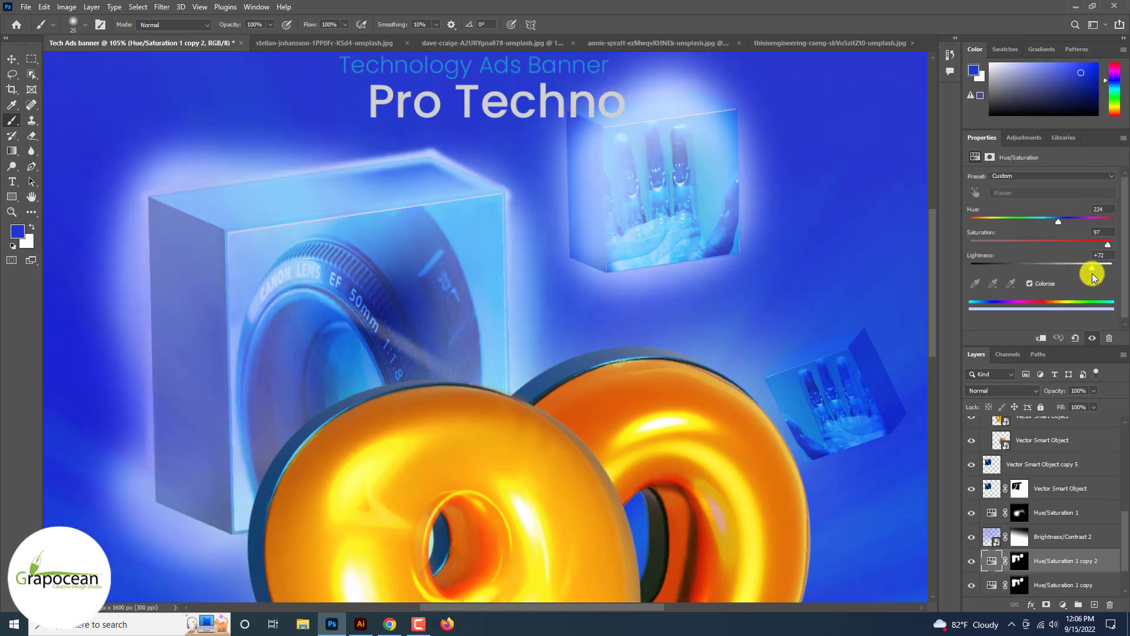
left_click_drag(1098, 272, 1080, 272)
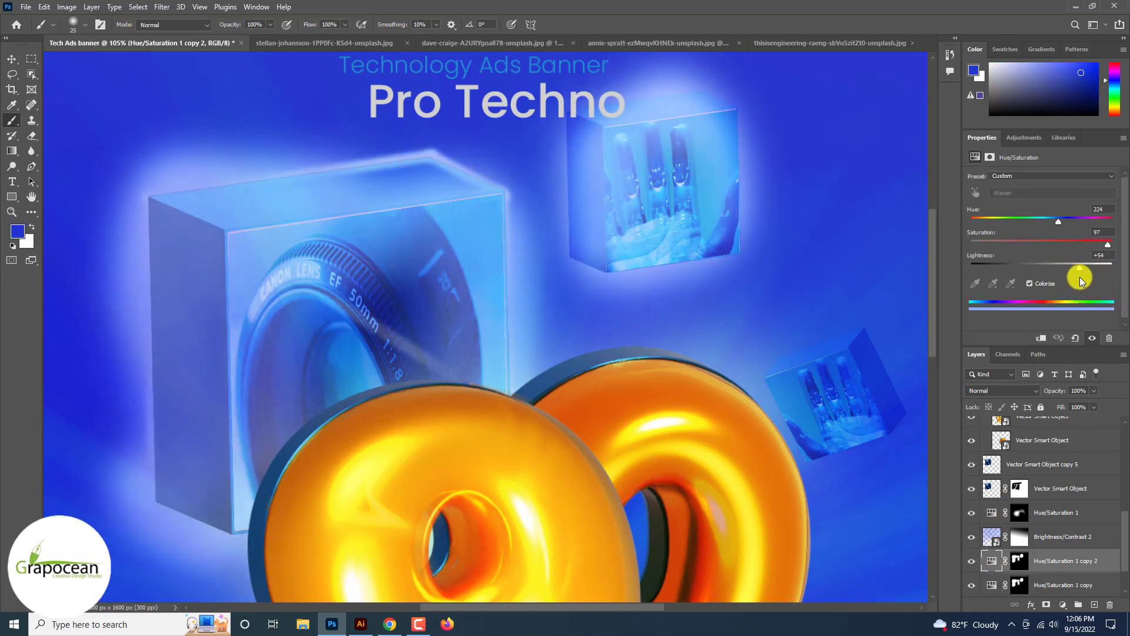
right_click(1020, 560)
left_click(1036, 467)
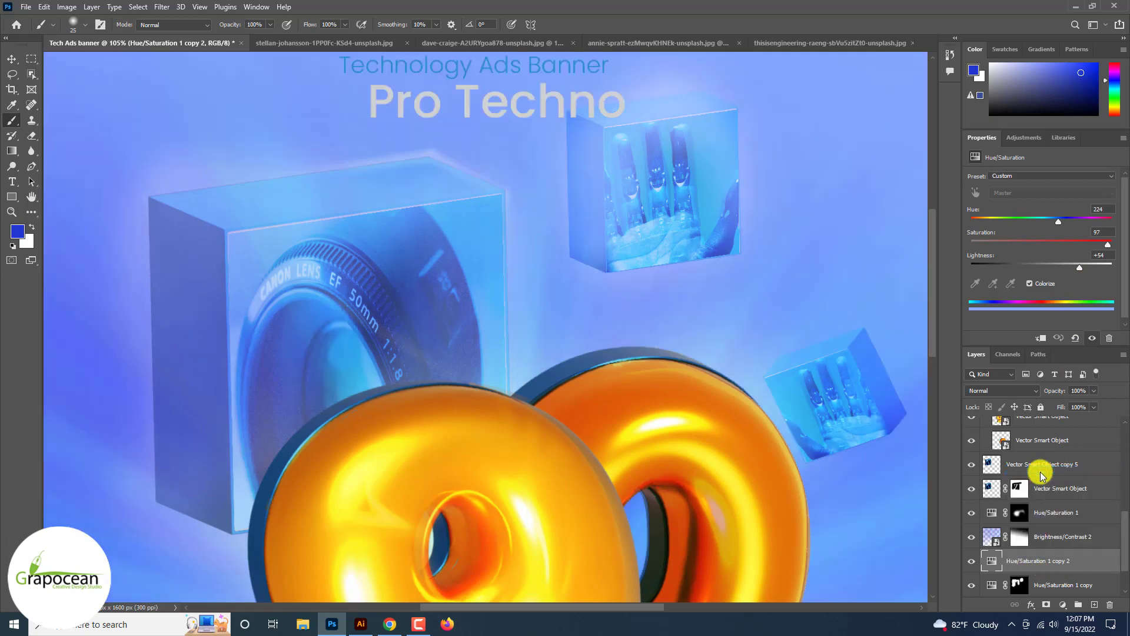
left_click(1045, 603, "alt")
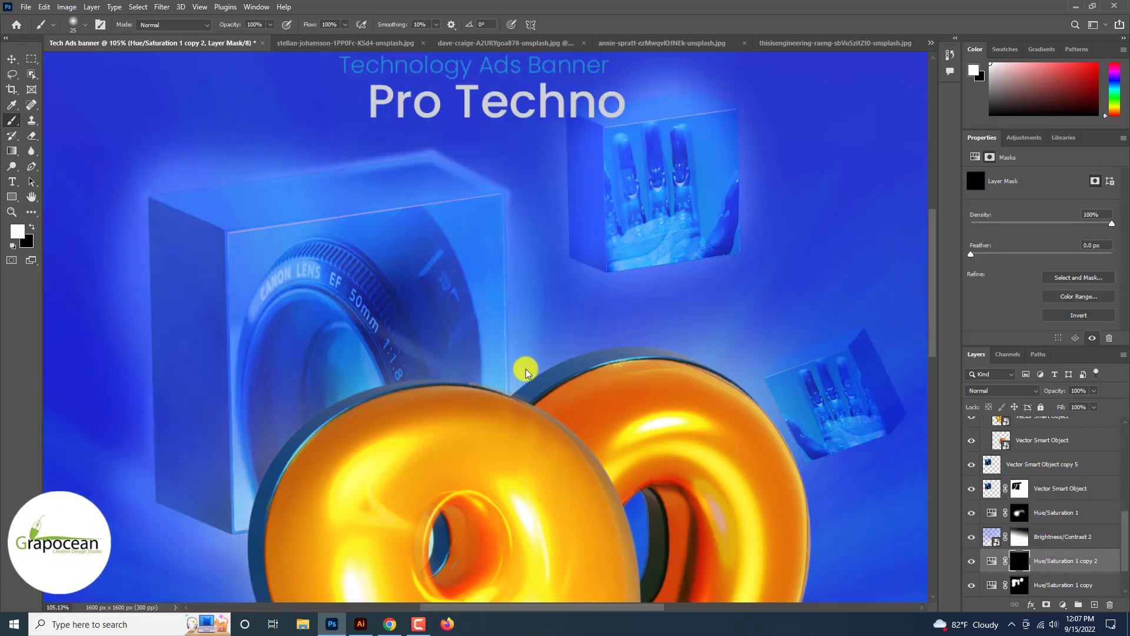
- Paint a straight white highlight line along the camera box's top edge
left_click(226, 232)
left_click(504, 196, "shift")
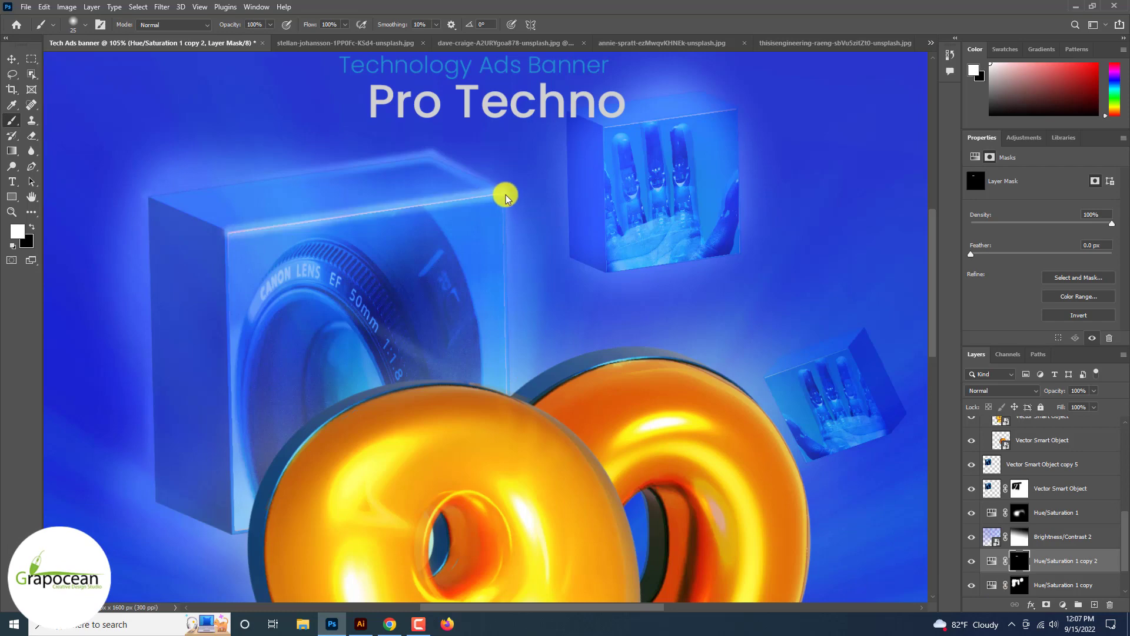
key("x")
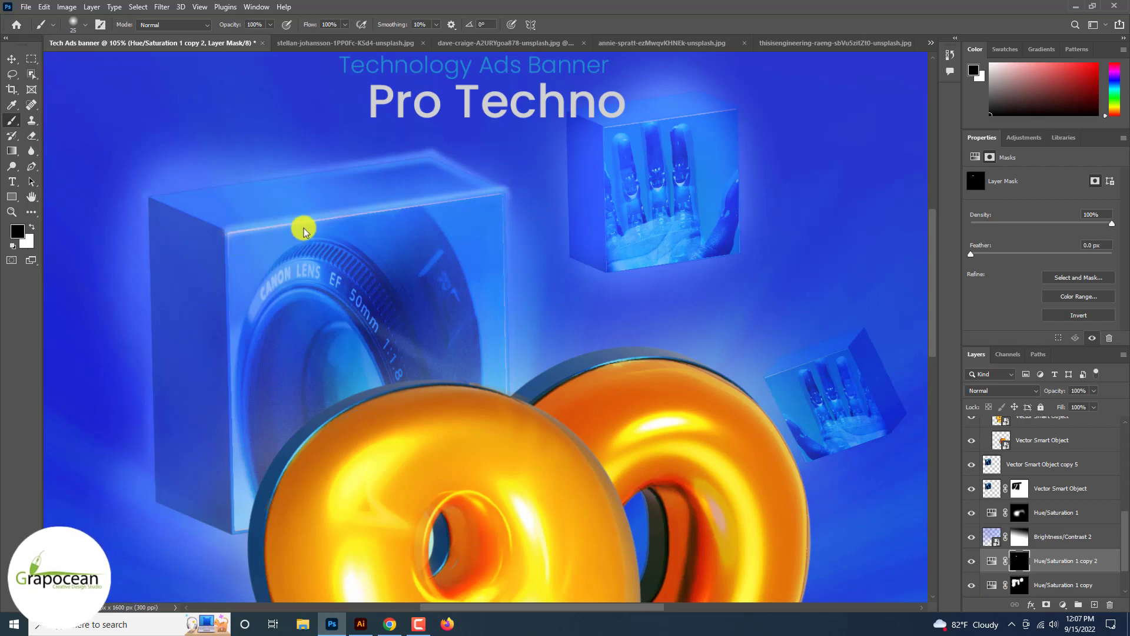
scroll(516, 272, "down", 3)
scroll(515, 271, "up", 3)
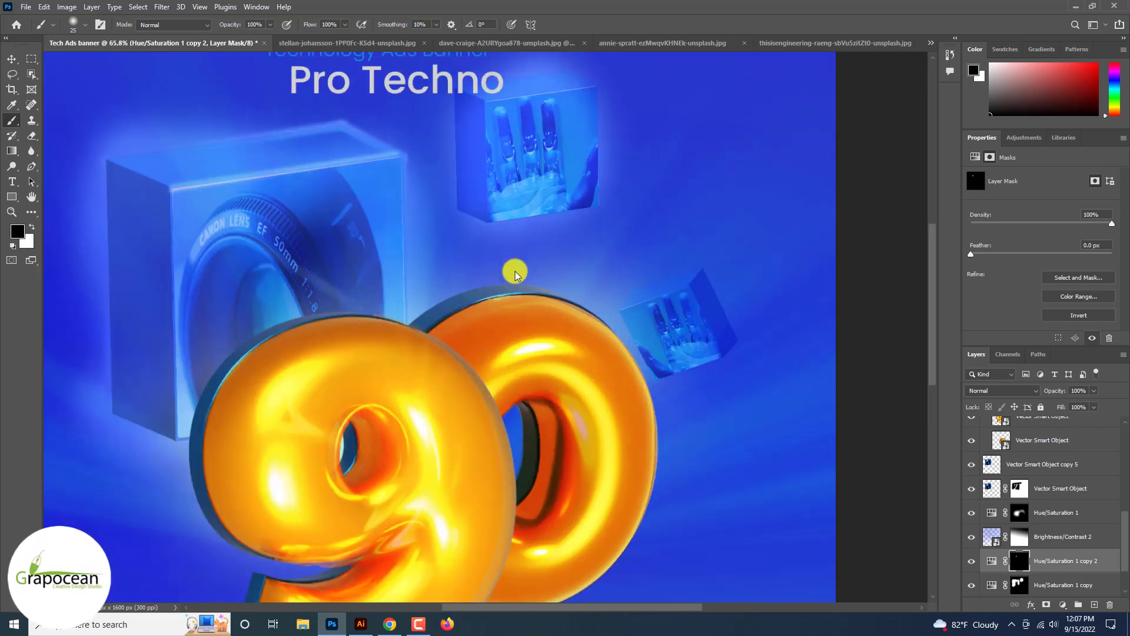
scroll(501, 247, "up", 2)
key("x")
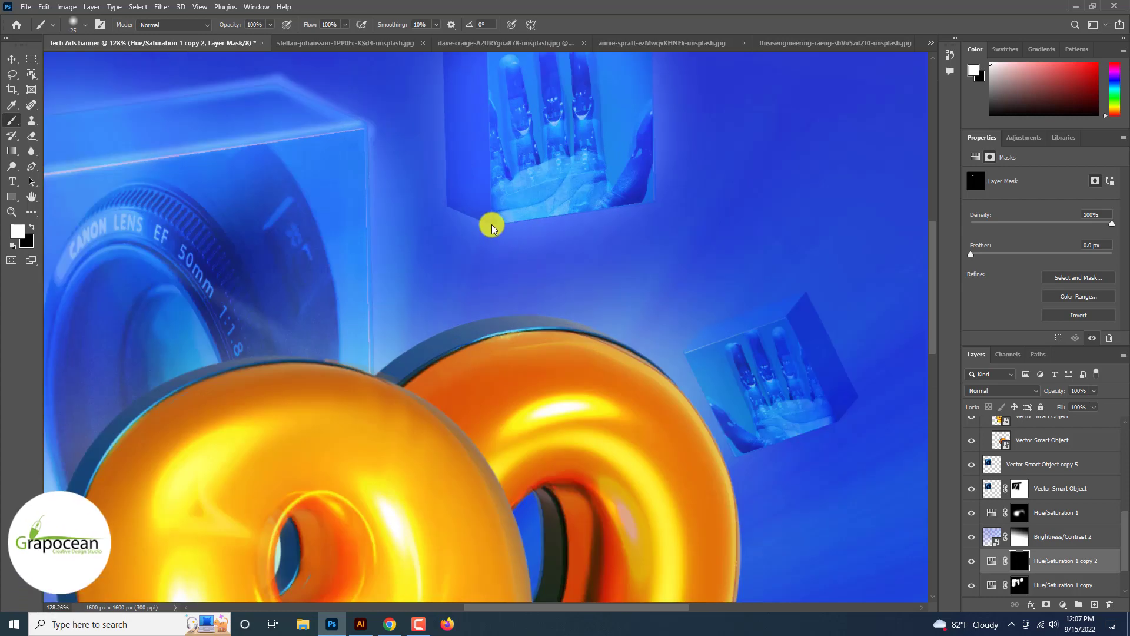
scroll(491, 226, "up", 3)
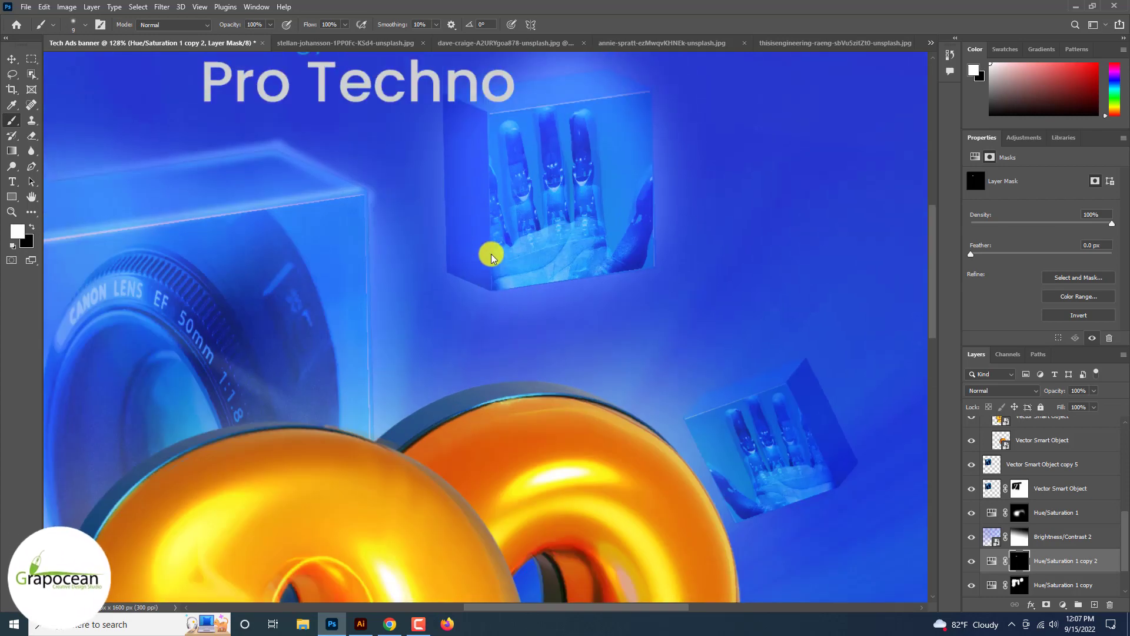
scroll(486, 117, "up", 2)
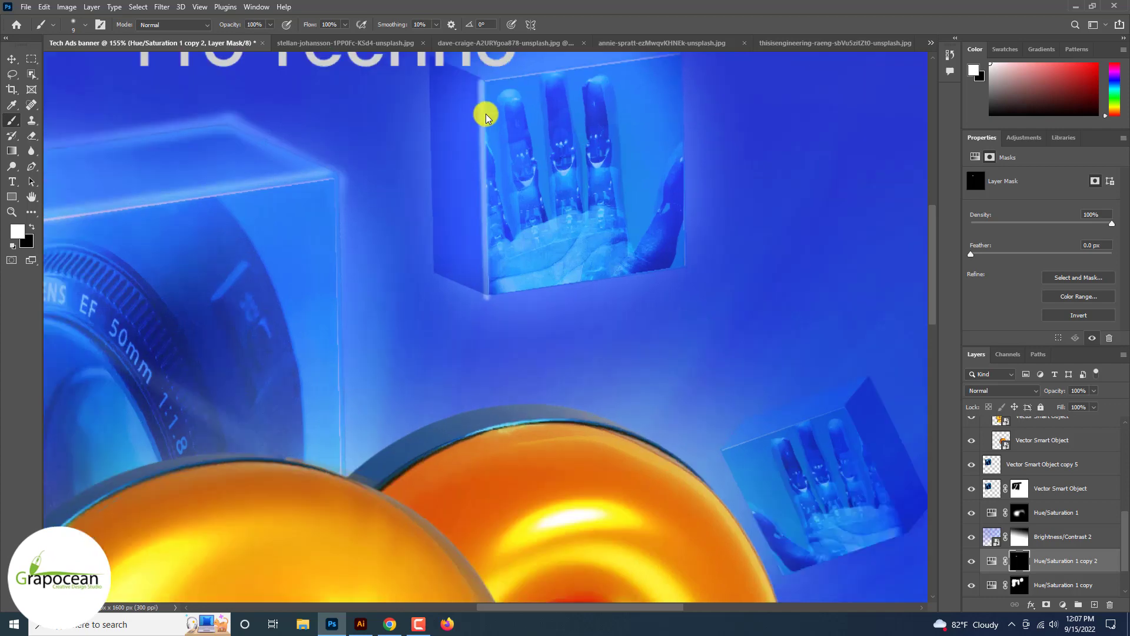
scroll(486, 116, "up", 2)
- Paint a highlight along the upper cube's bottom edge, zooming in to check it
left_click_drag(478, 305, 497, 308)
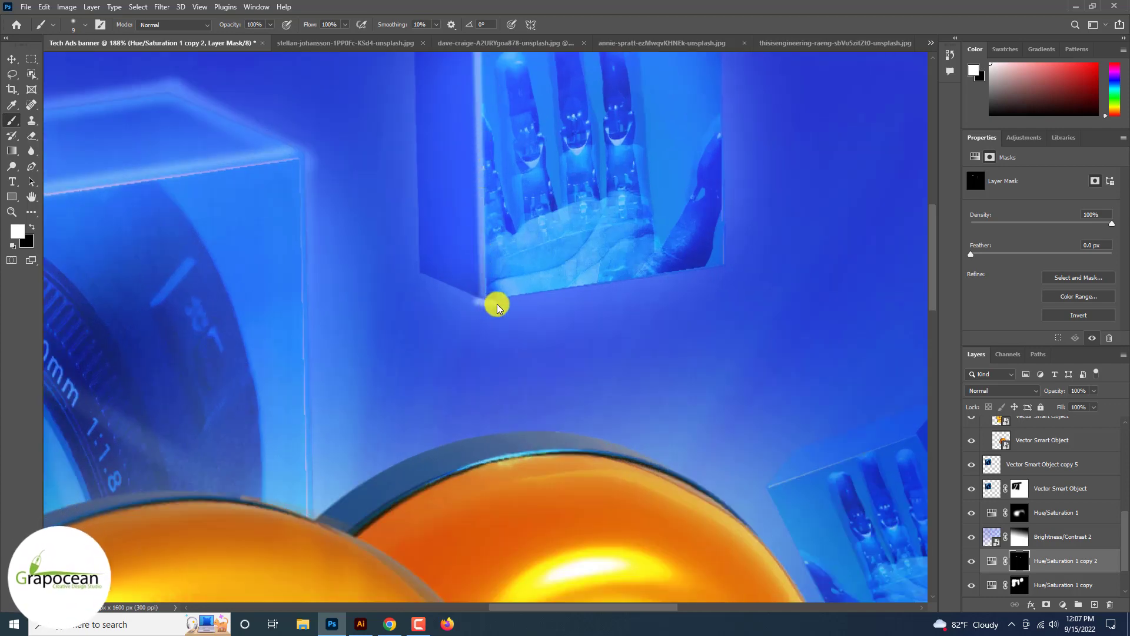
key("z")
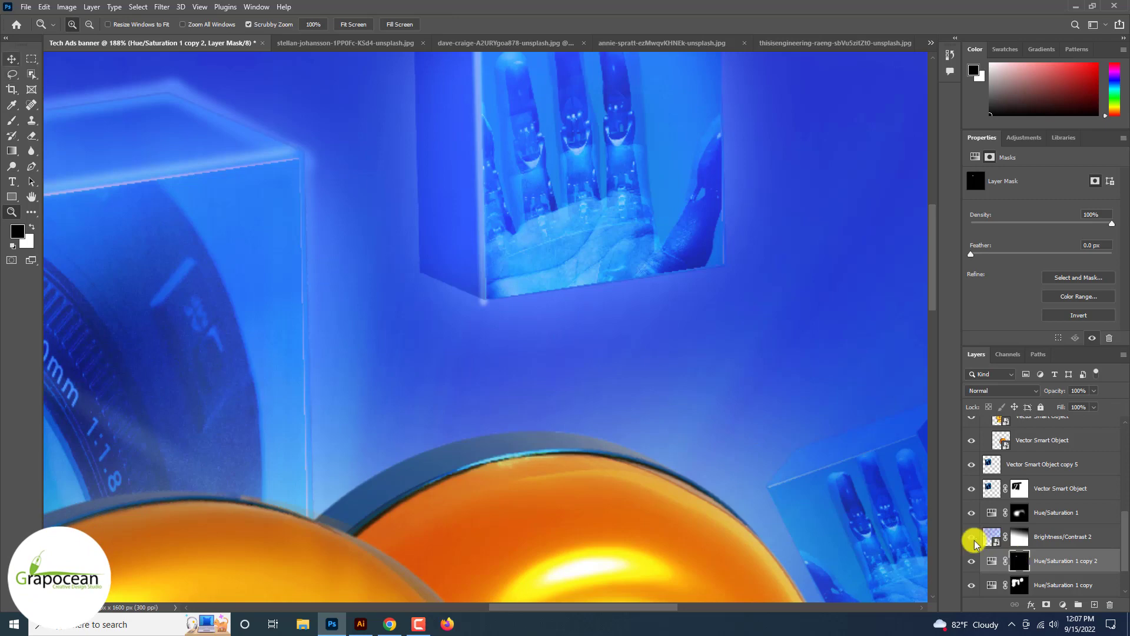
key("b")
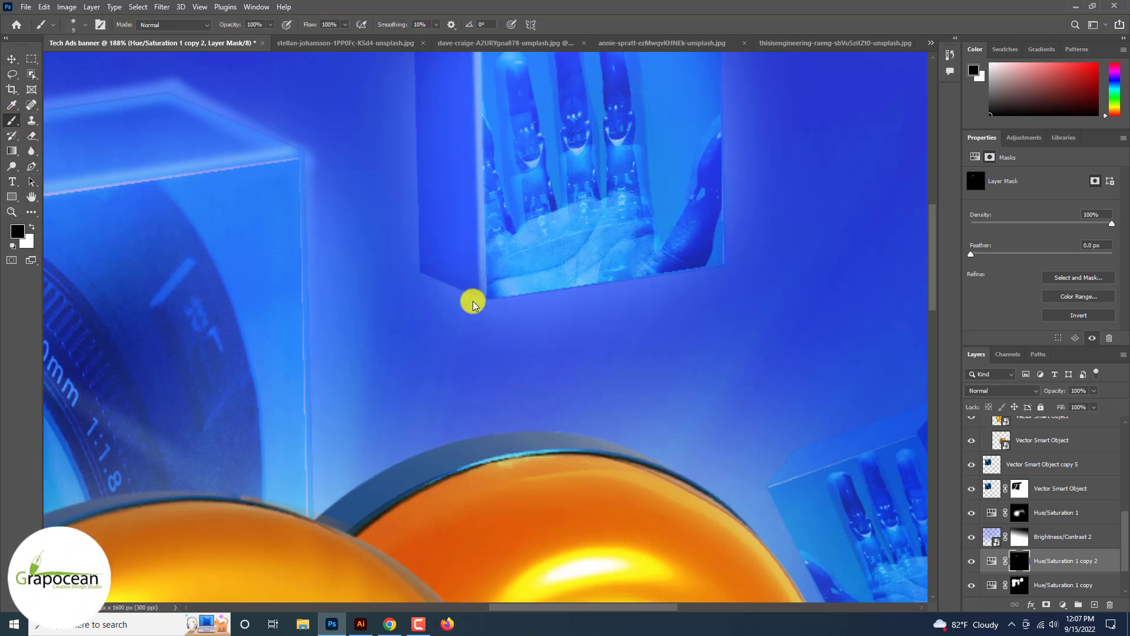
scroll(472, 303, "up", 5)
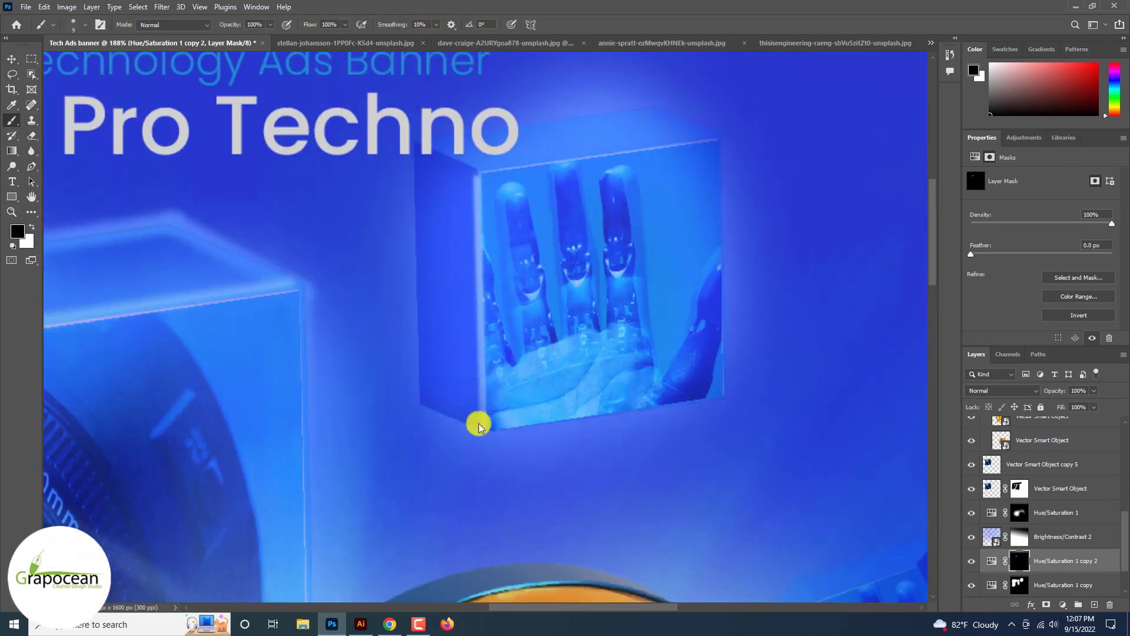
scroll(479, 435, "down", 3)
scroll(476, 432, "down", 1)
scroll(500, 430, "up", 3)
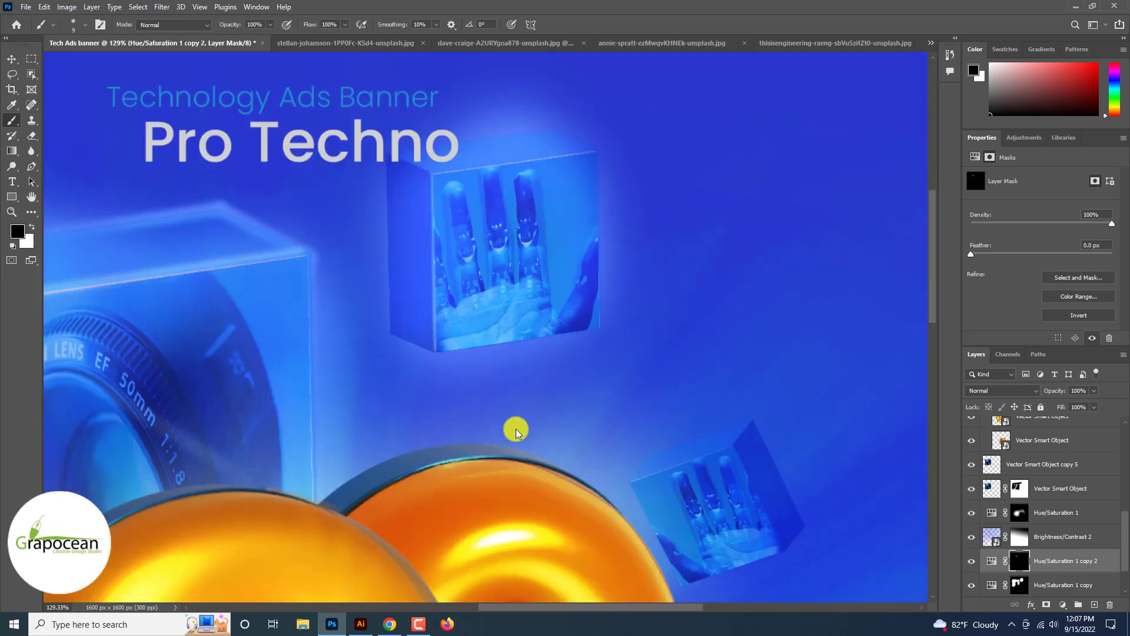
scroll(589, 424, "up", 2)
scroll(724, 438, "down", 1)
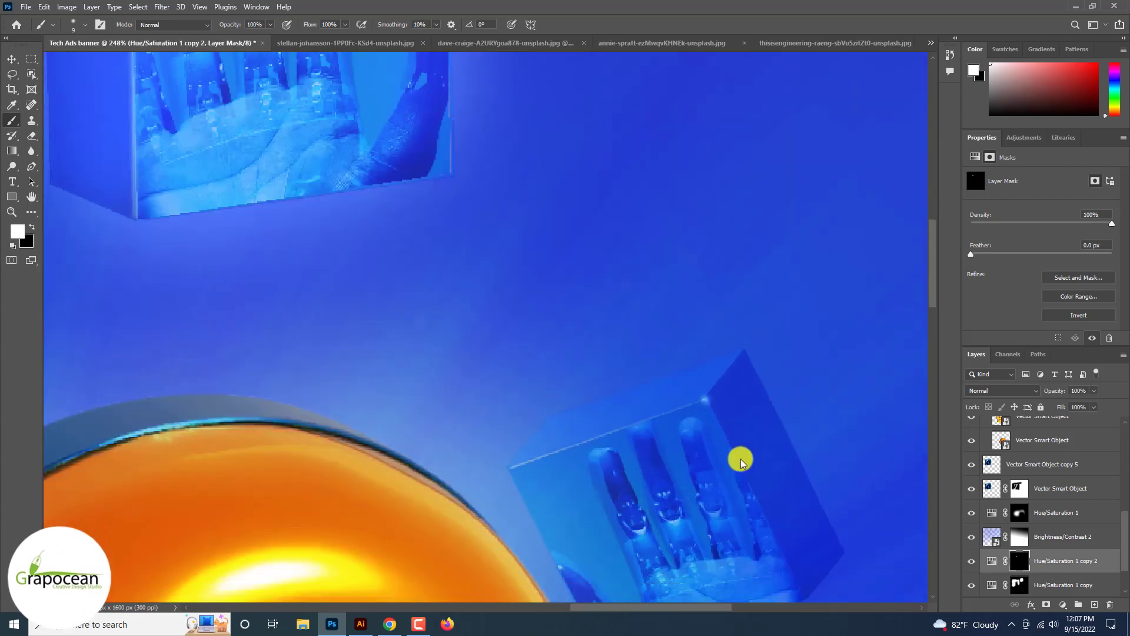
scroll(771, 495, "down", 2)
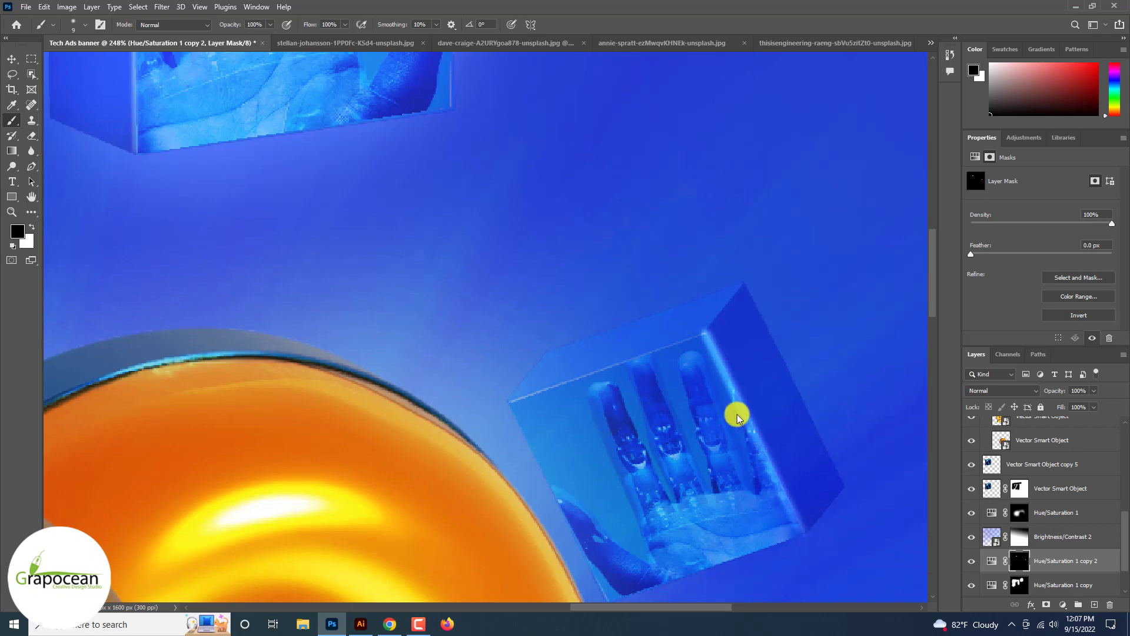
scroll(698, 341, "down", 3)
scroll(682, 371, "up", 3)
scroll(665, 412, "up", 1)
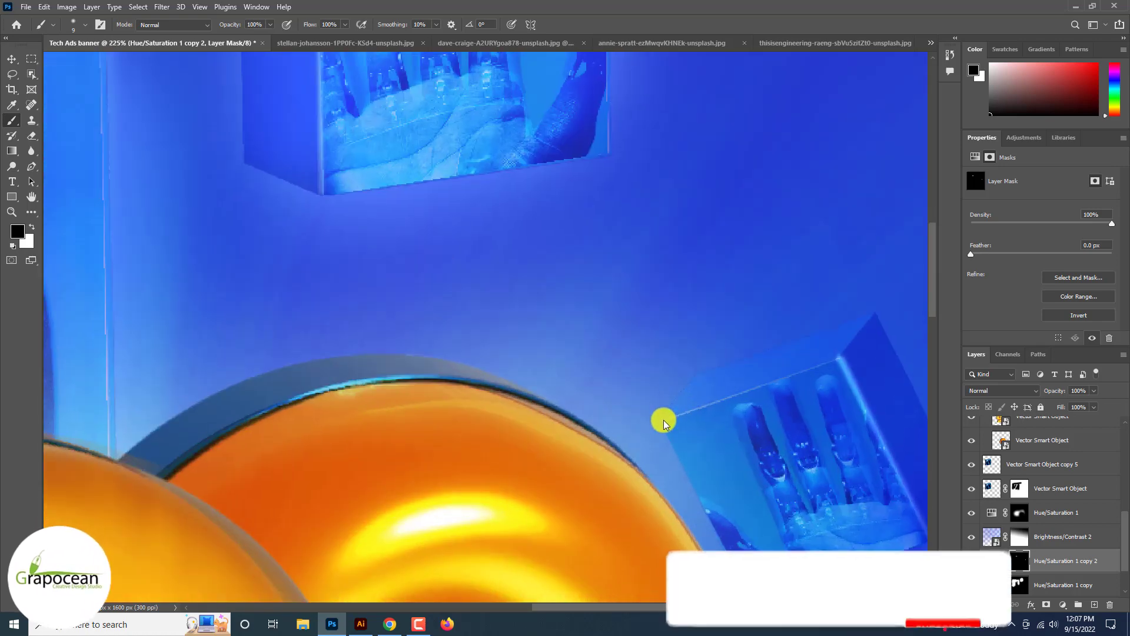
key("x")
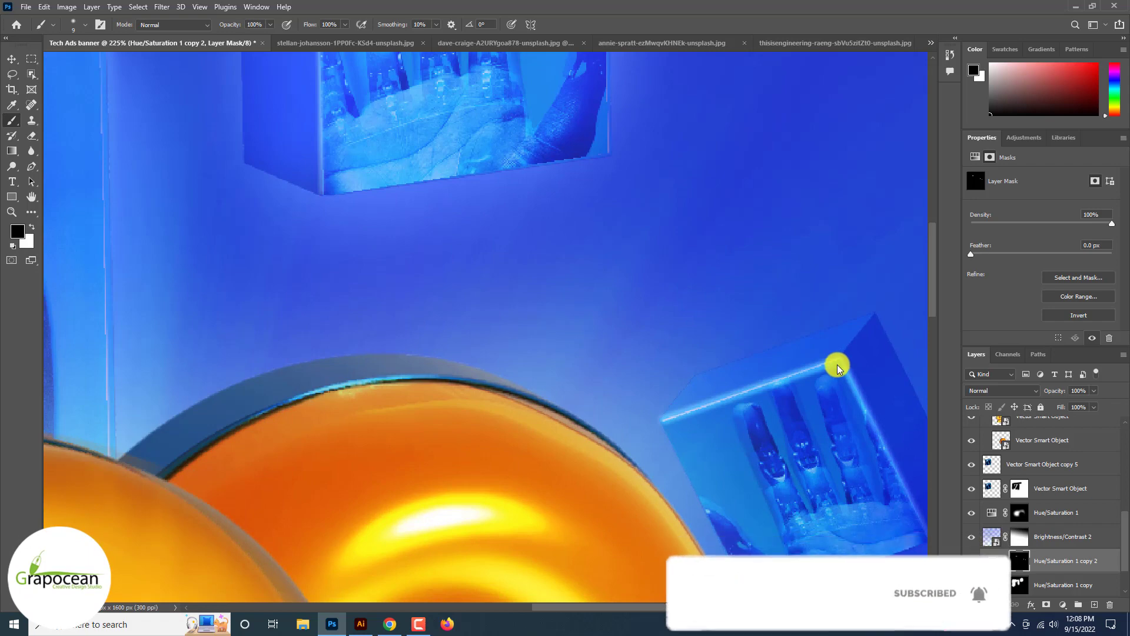
scroll(665, 429, "down", 5)
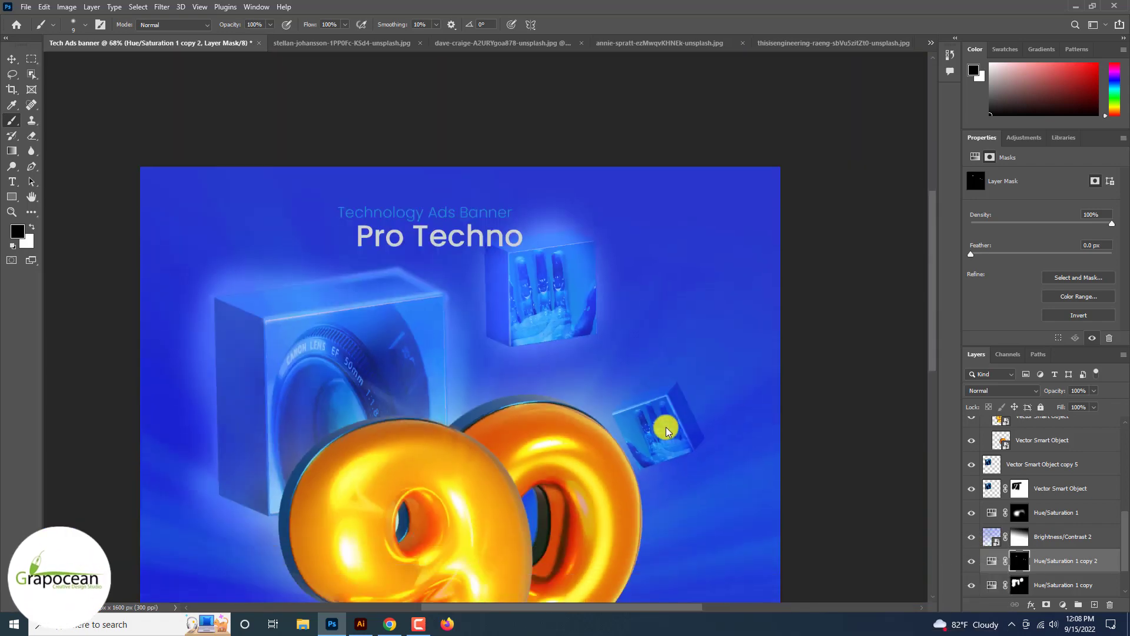
scroll(665, 428, "down", 1)
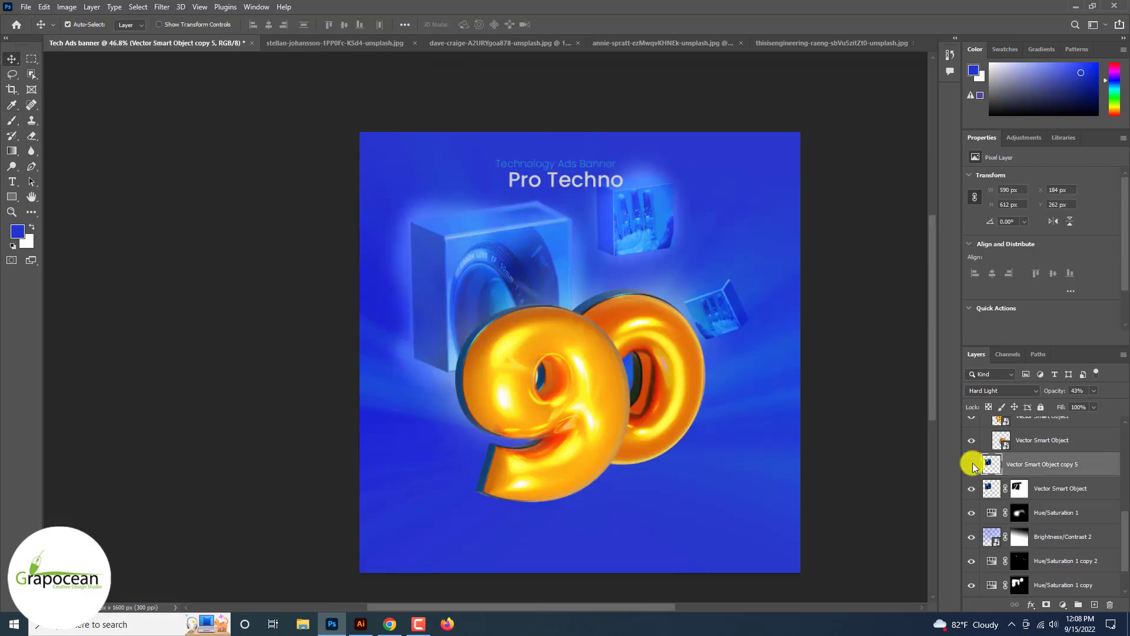
- Select both camera cube layers and shrink the cube with Free Transform
left_click(1033, 488, "shift")
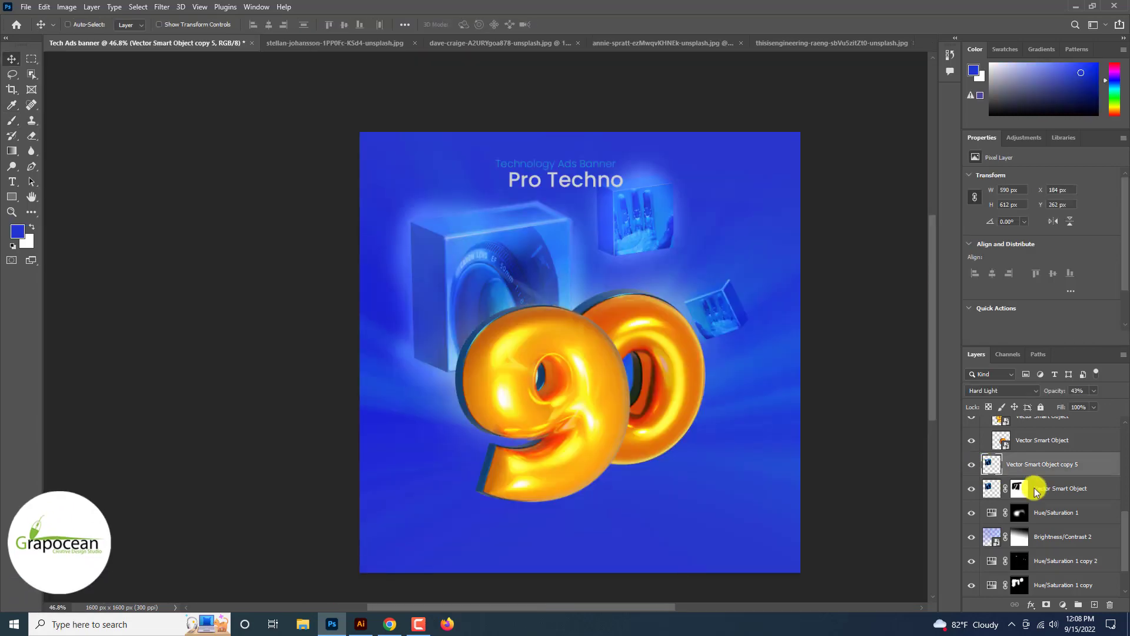
key("ctrl+t")
mouse_move(581, 377)
left_mouse_down()
mouse_move(542, 349)
mouse_move(551, 355)
left_mouse_up()
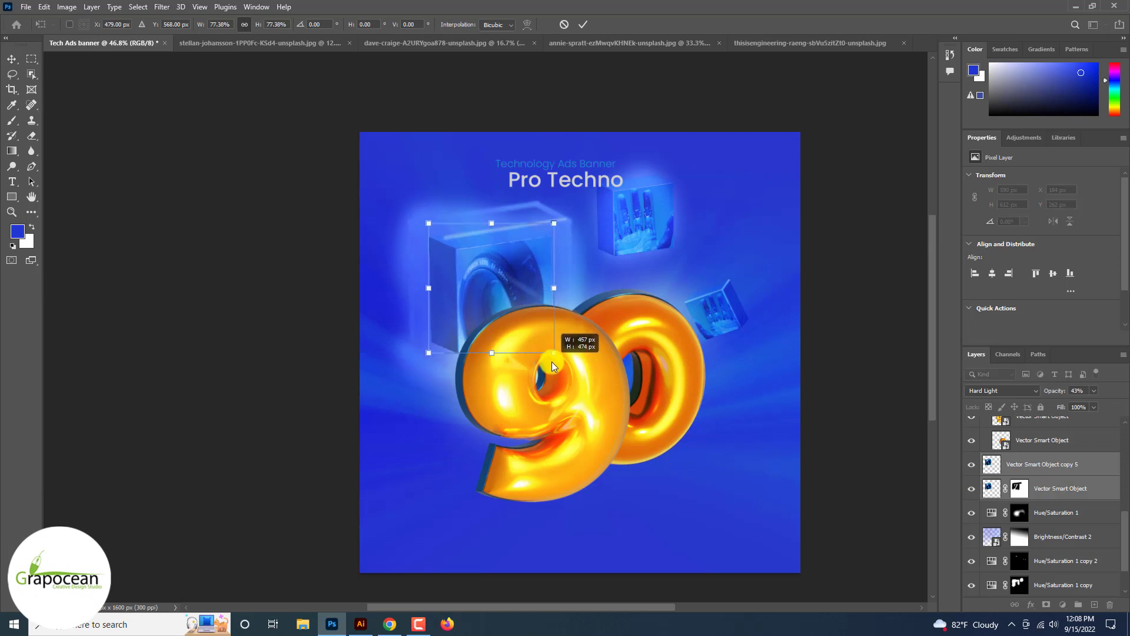
left_click_drag(441, 315, 682, 243)
key("ctrl+z")
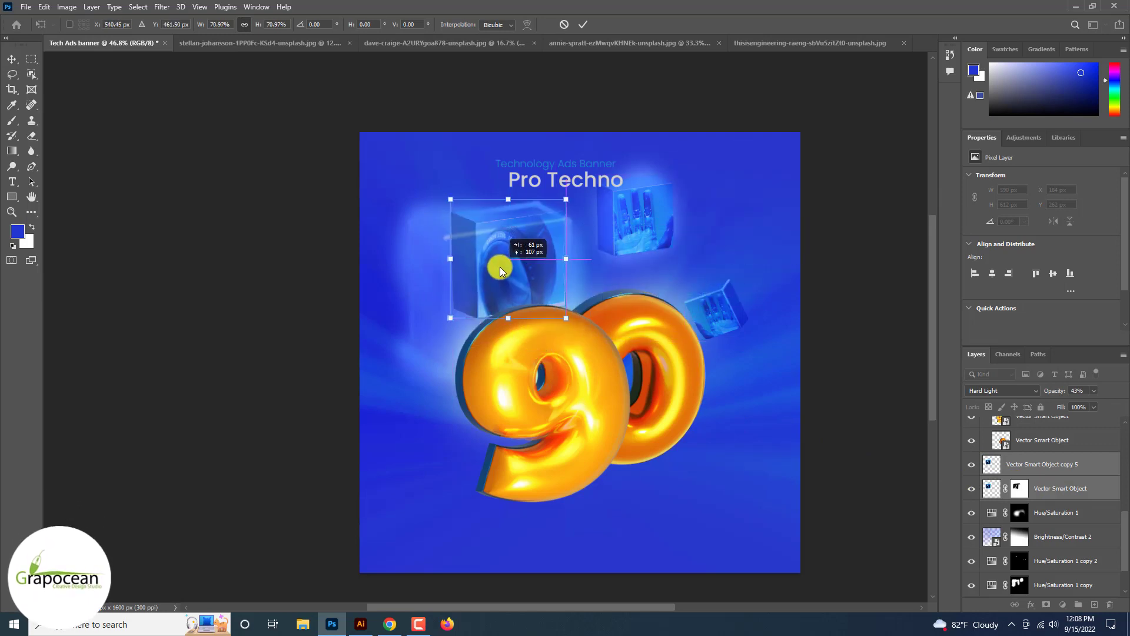
- Move the camera cube to the lower left, rotate it -45° and tuck it behind the 9
mouse_move(514, 276)
left_mouse_down()
mouse_move(748, 468)
mouse_move(492, 478)
left_mouse_up()
scroll(744, 471, "down", 2)
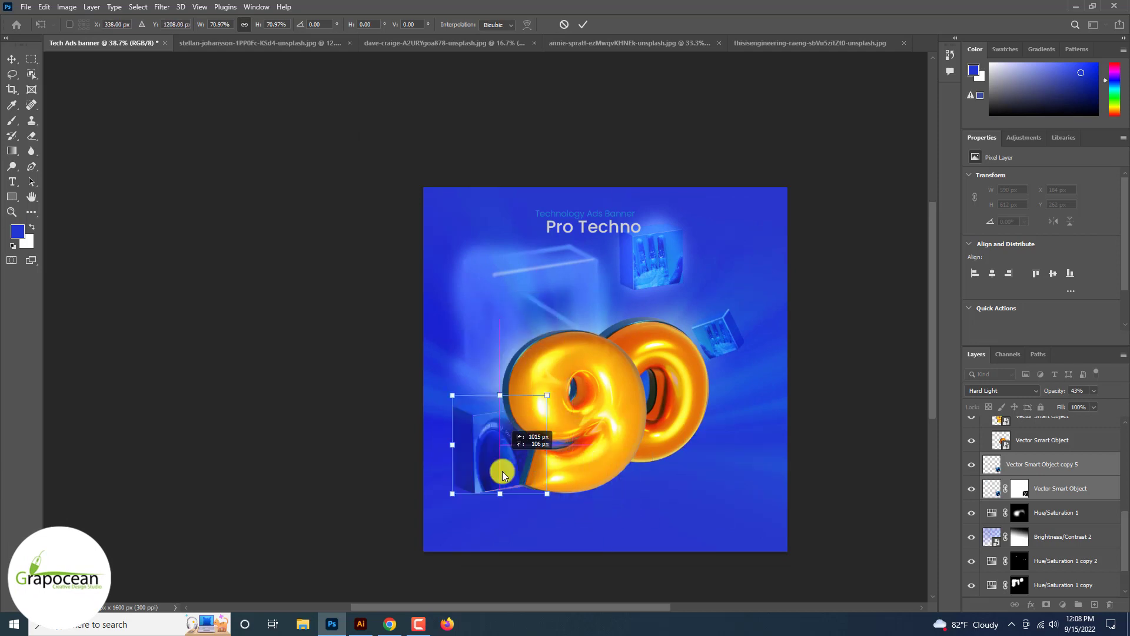
key("ctrl+z")
left_click_drag(699, 478, 502, 465)
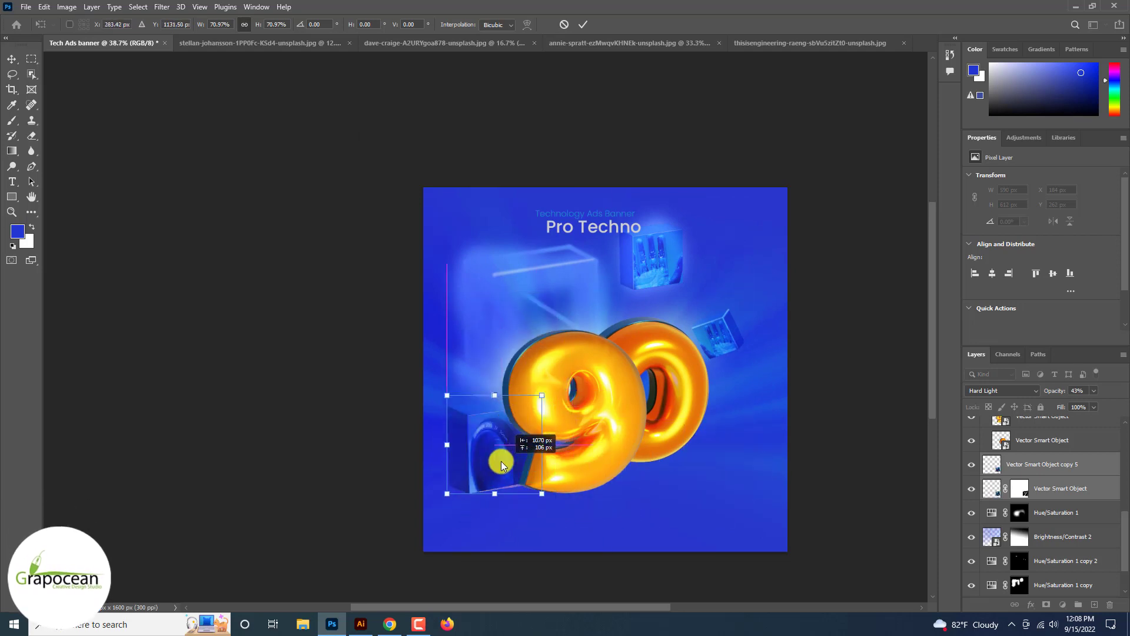
mouse_move(566, 503)
left_mouse_down()
mouse_move(560, 446)
mouse_move(479, 396)
left_mouse_up()
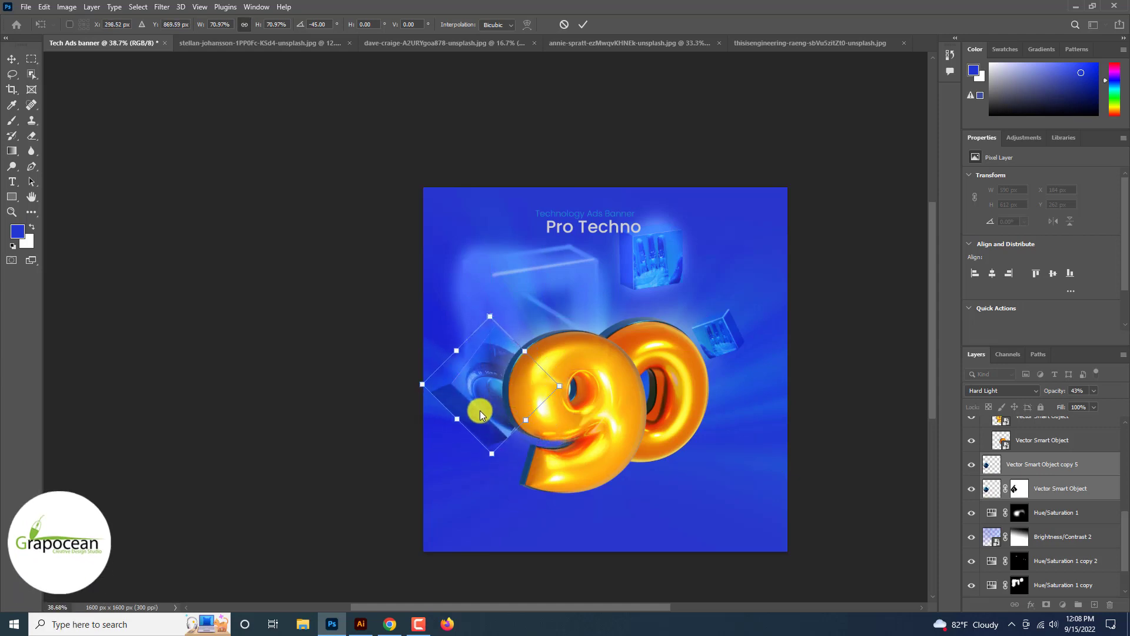
left_click(581, 24)
key("ctrl+plus")
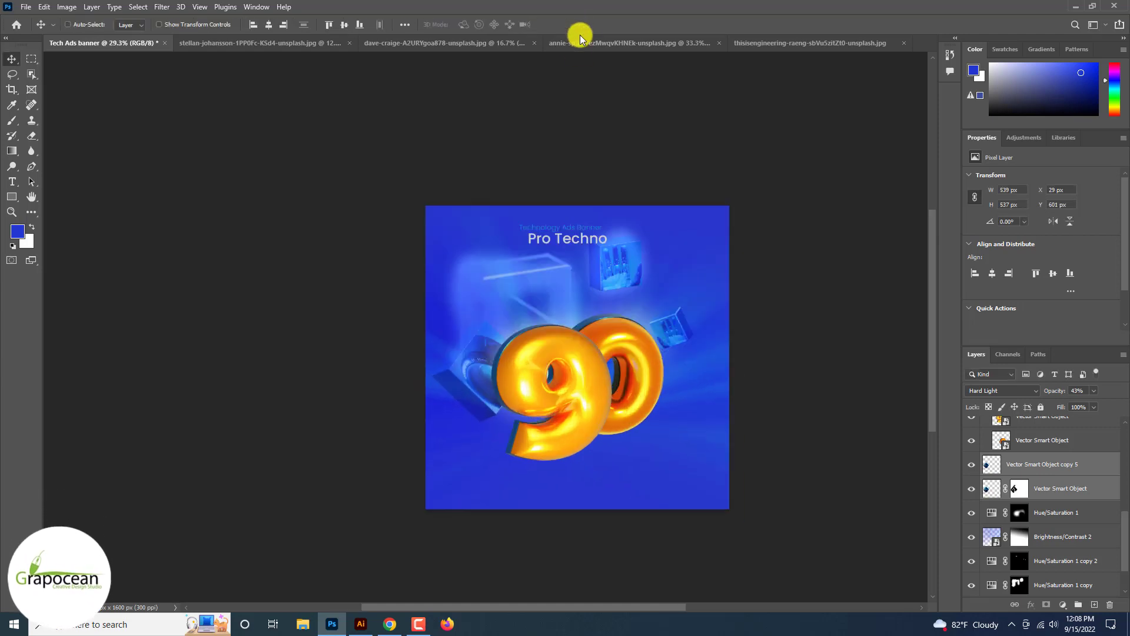
key("ctrl+plus")
key("ctrl+plus")
left_click_drag(454, 323, 444, 369)
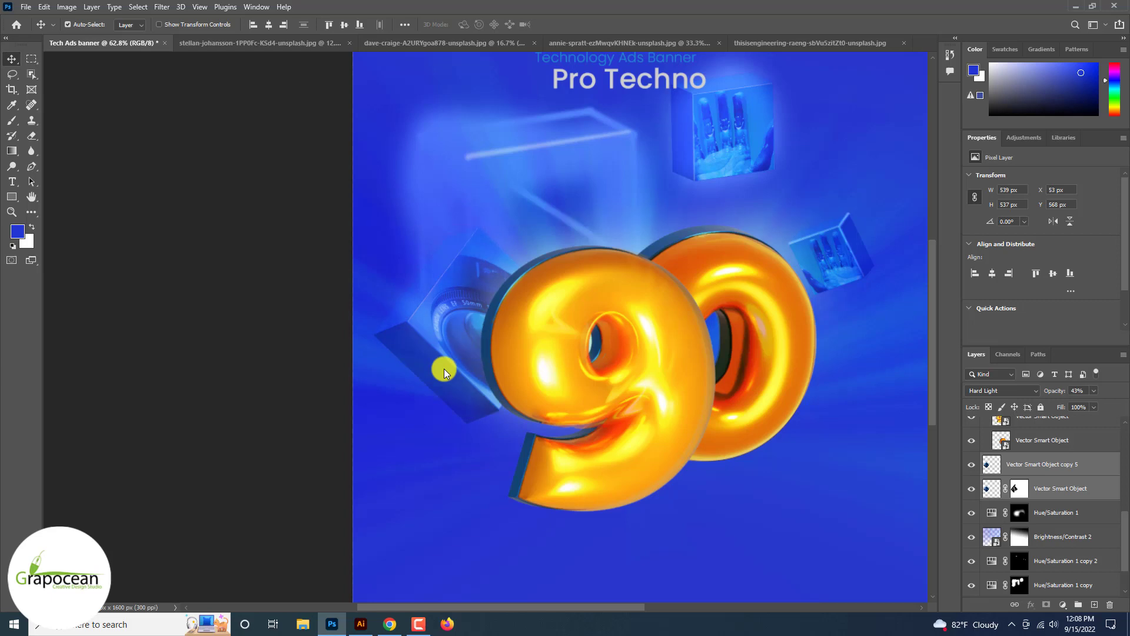
- Type the Modern Tech heading on the banner and break it onto stacked lines
scroll(444, 368, "down", 5)
scroll(507, 323, "up", 3)
left_click(12, 185)
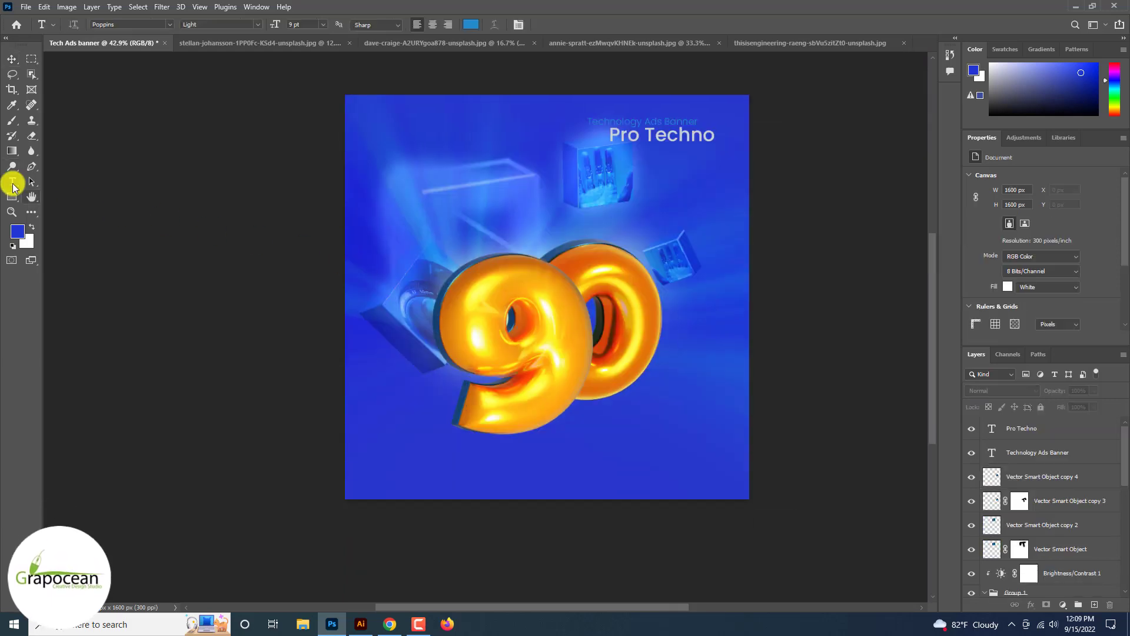
left_click(603, 383)
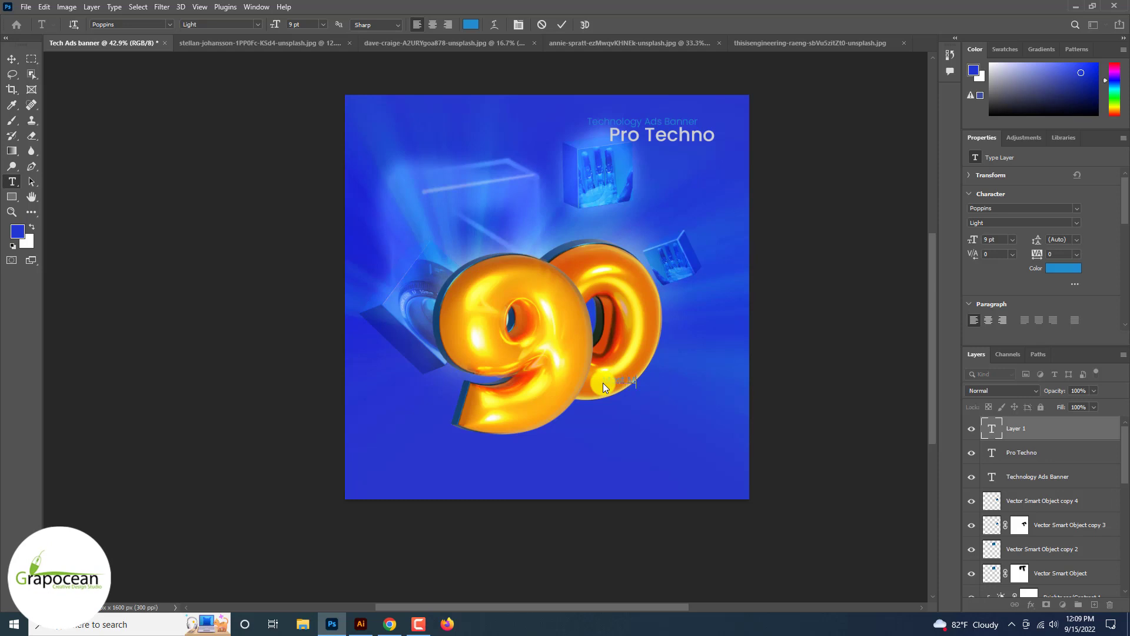
type("Modern Tech")
scroll(602, 382, "up", 3, "alt")
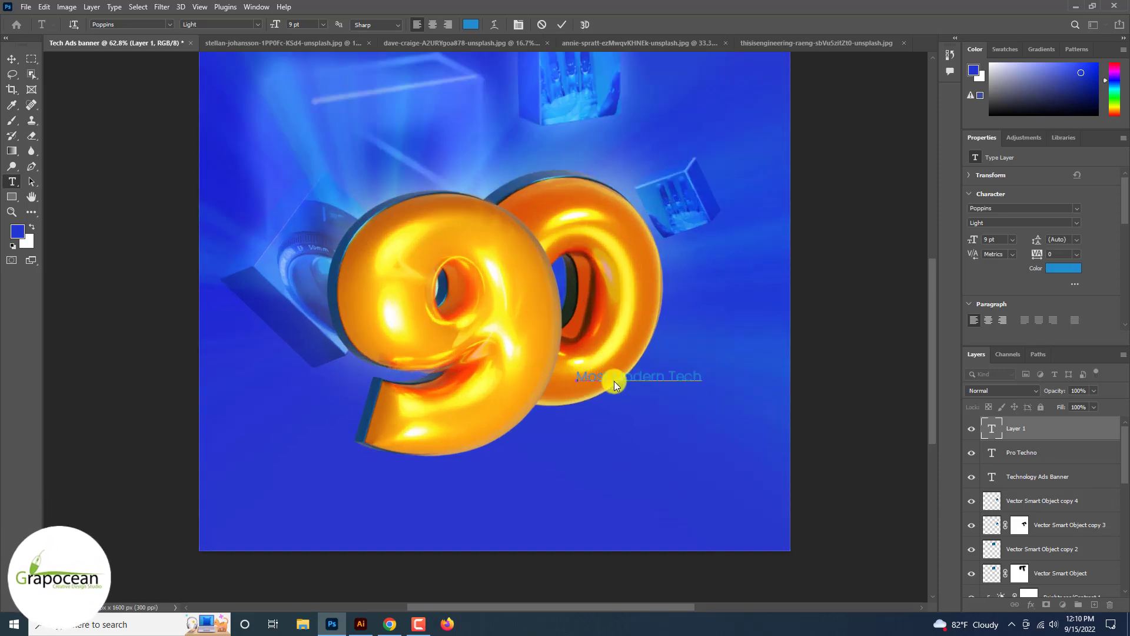
key("Return")
- Make the heading Poppins Black, 28 pt, in white #ffffff
key("ctrl+a")
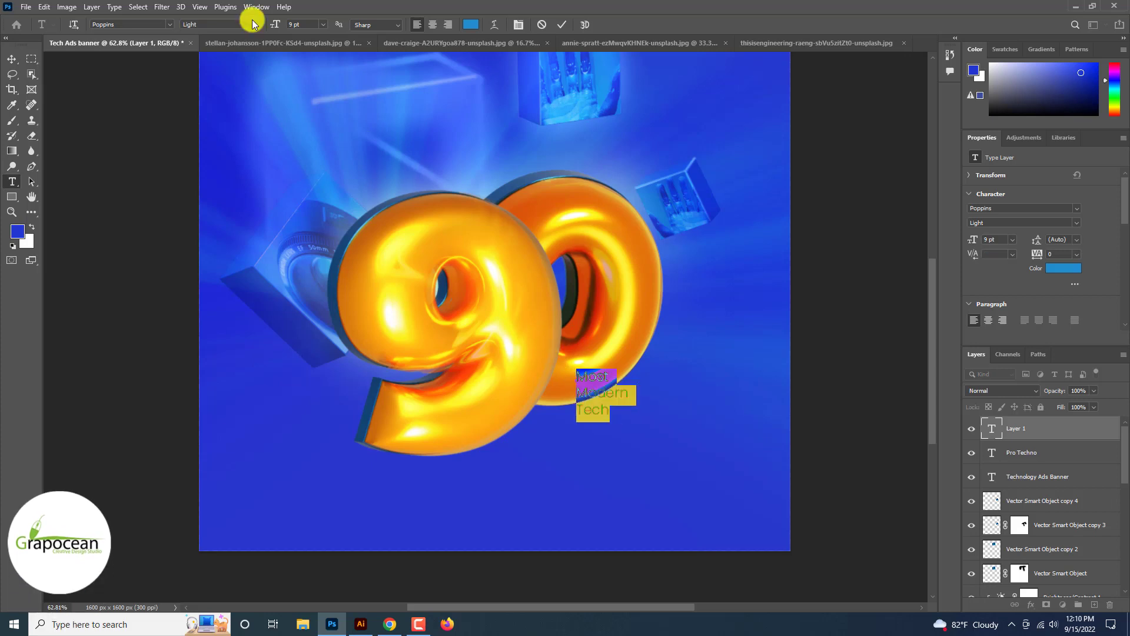
left_click(253, 24)
left_click(238, 181)
left_click_drag(275, 25, 285, 25)
left_click(470, 25)
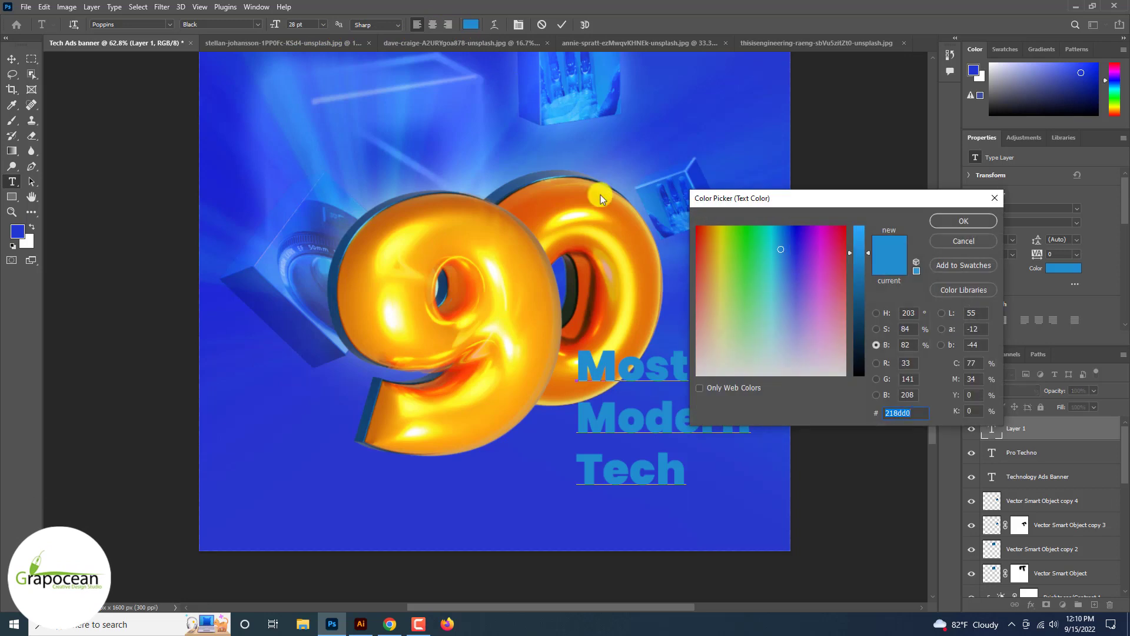
type("ffffff")
left_click(953, 222)
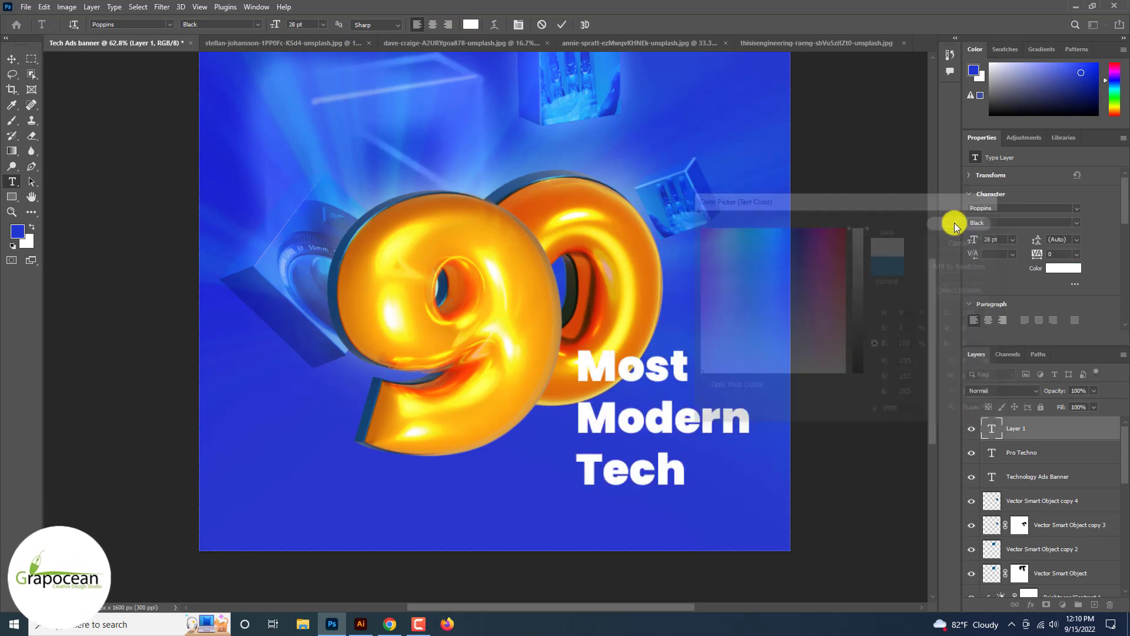
- Increase the heading's leading, make it All Caps and place it beside the 90
key("Up")
key("Up")
key("Up")
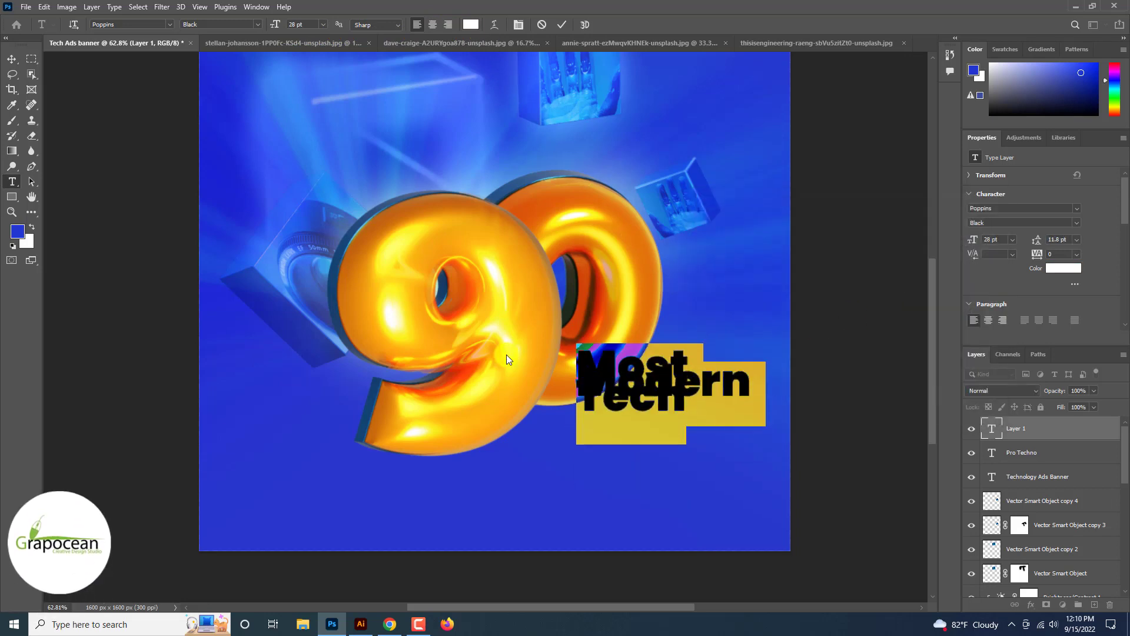
key("Up")
key("Up")
key("Up")
key("Up")
key("Up")
key("Up")
key("Up")
key("Up")
key("Up")
key("Up")
key("Up")
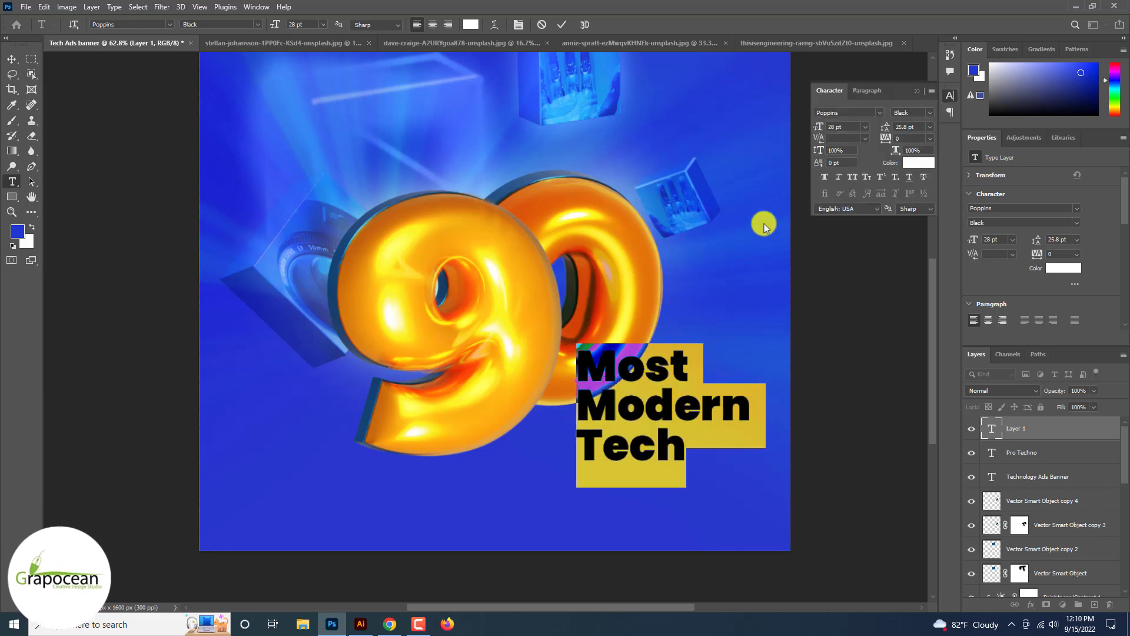
left_click(855, 176)
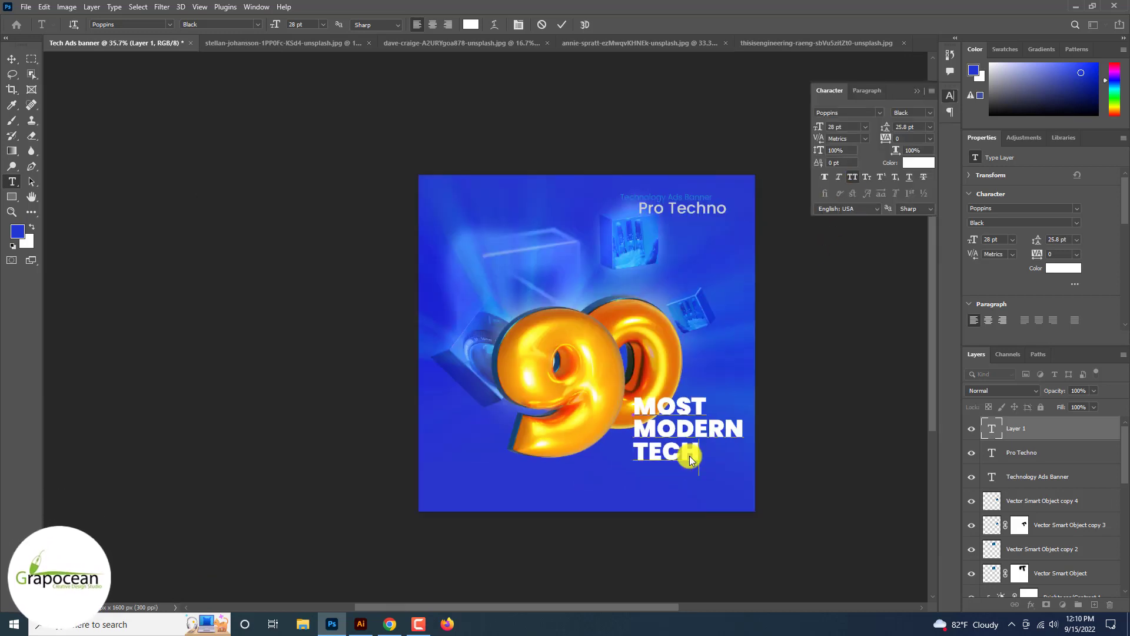
left_click(11, 58)
left_click_drag(633, 415, 607, 432)
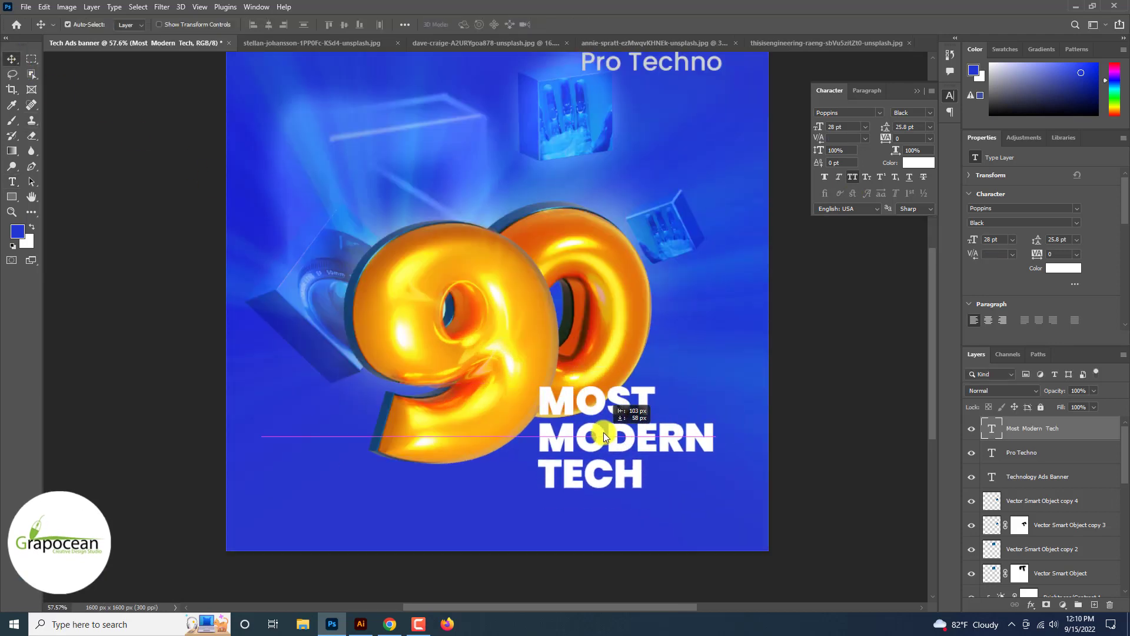
key("ctrl+minus")
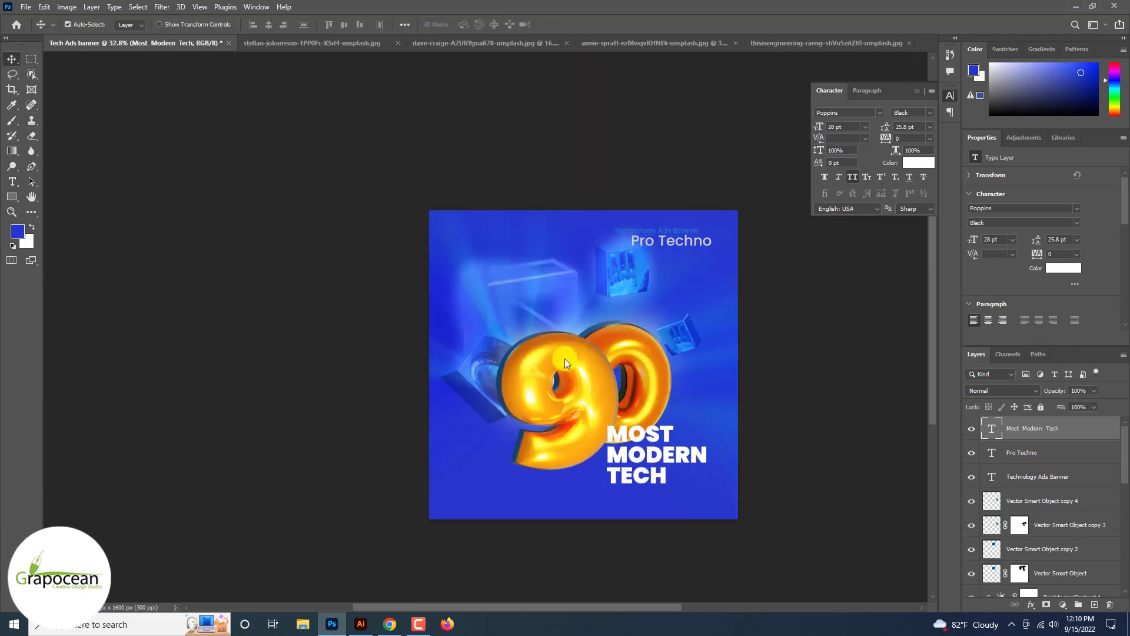
left_click_drag(532, 301, 481, 472)
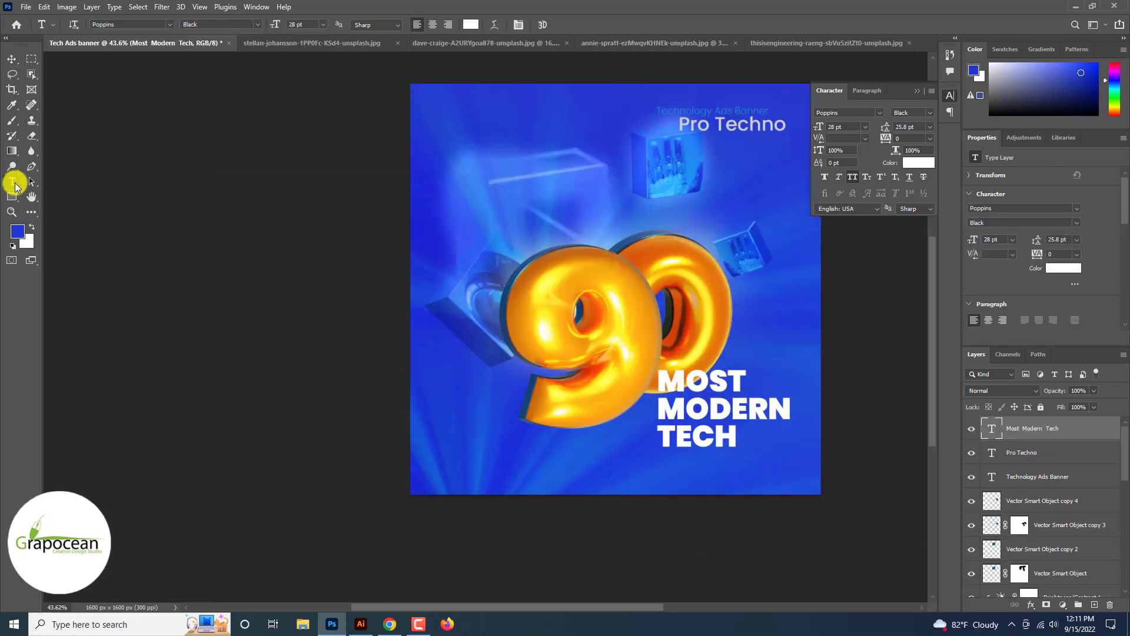
- Type the contact e-mail address as a new text line near the bottom left
left_click(506, 434)
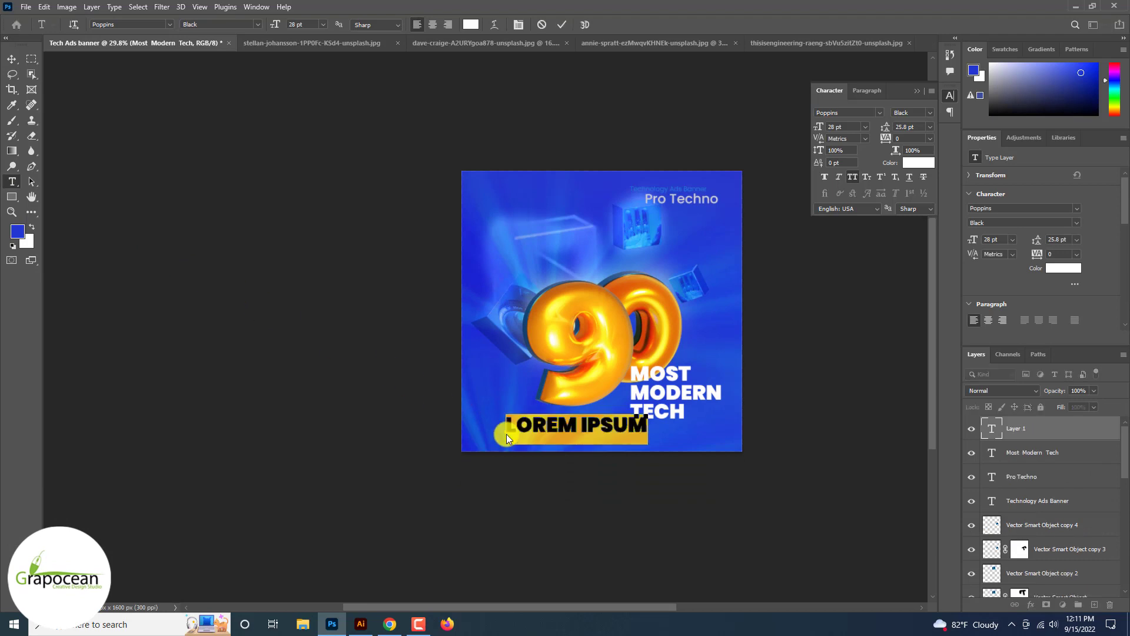
key("BackSpace")
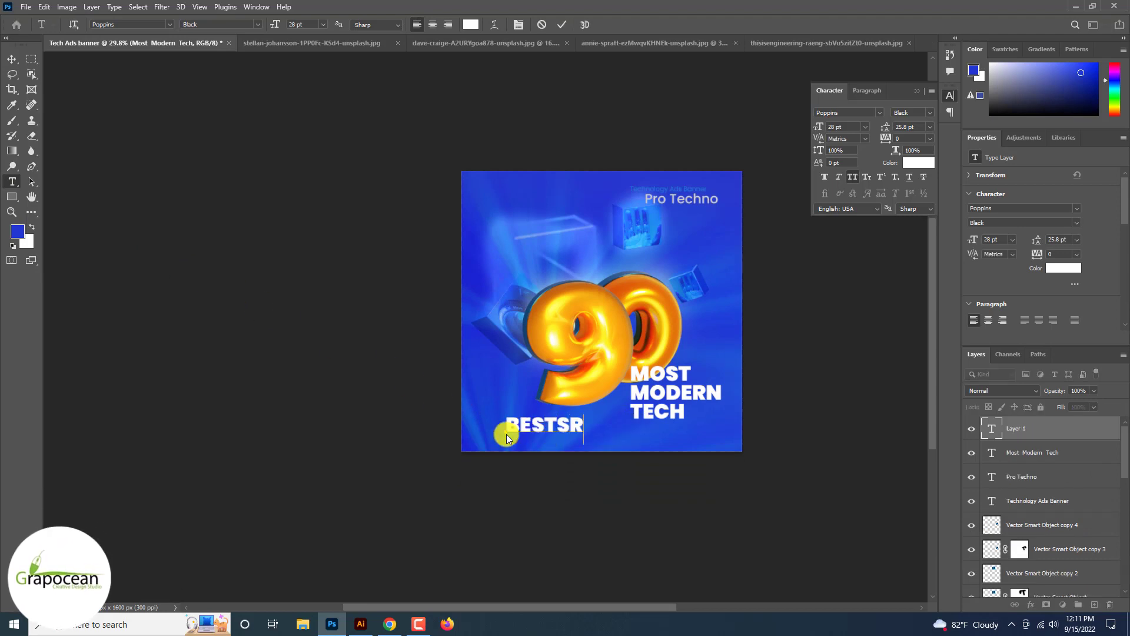
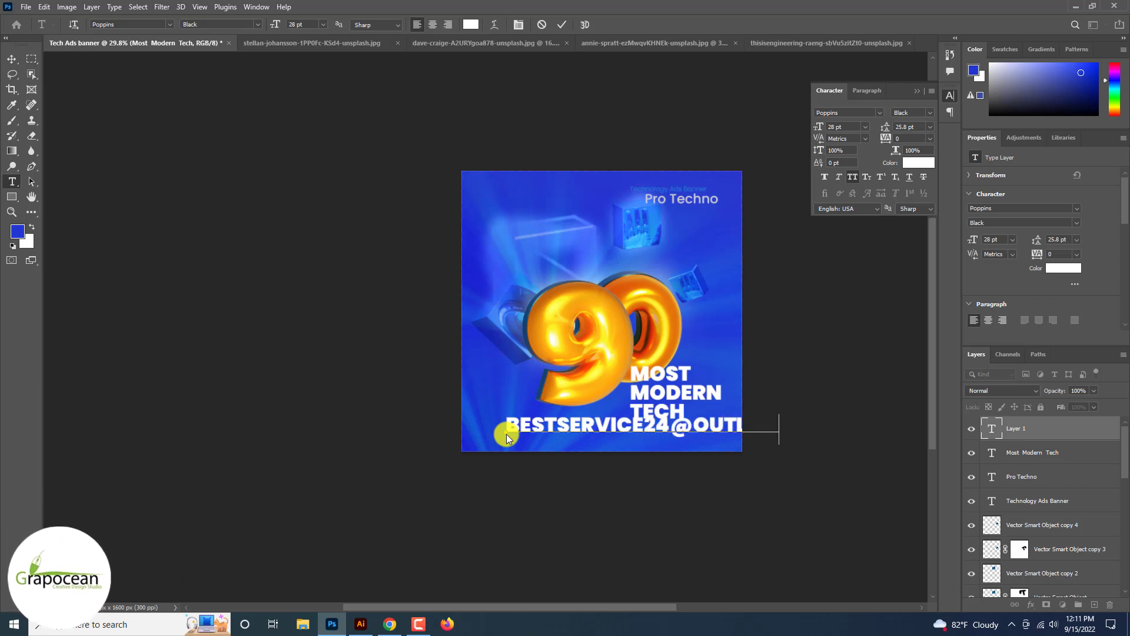
key("ctrl+a")
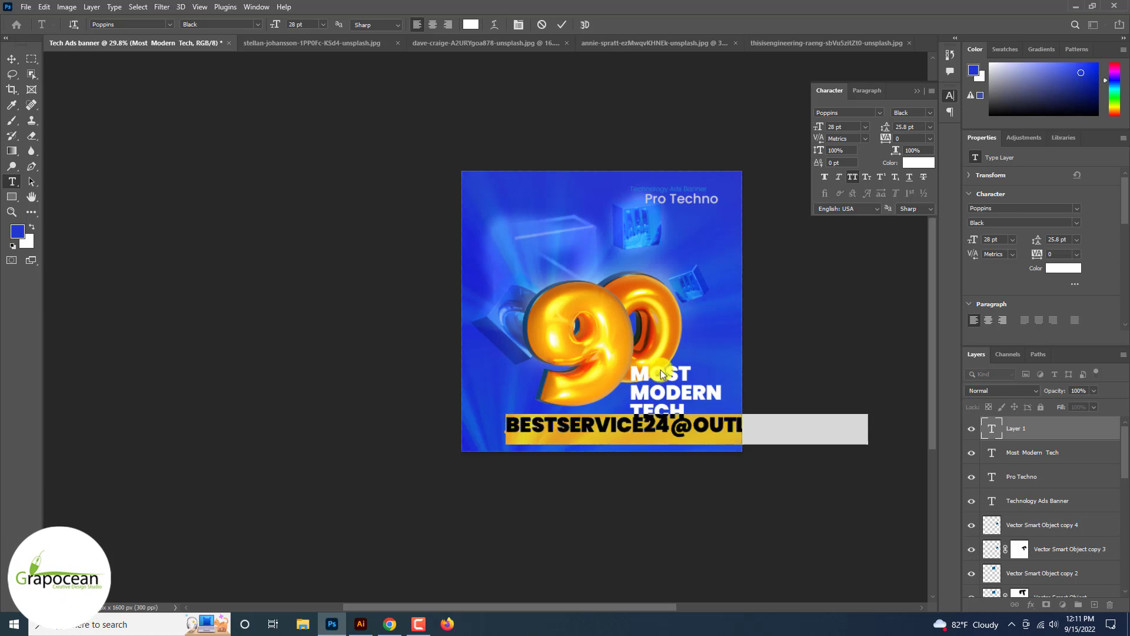
- Make the e-mail ExtraLight, lowercase and smaller, then shift it further left
left_click(1059, 222)
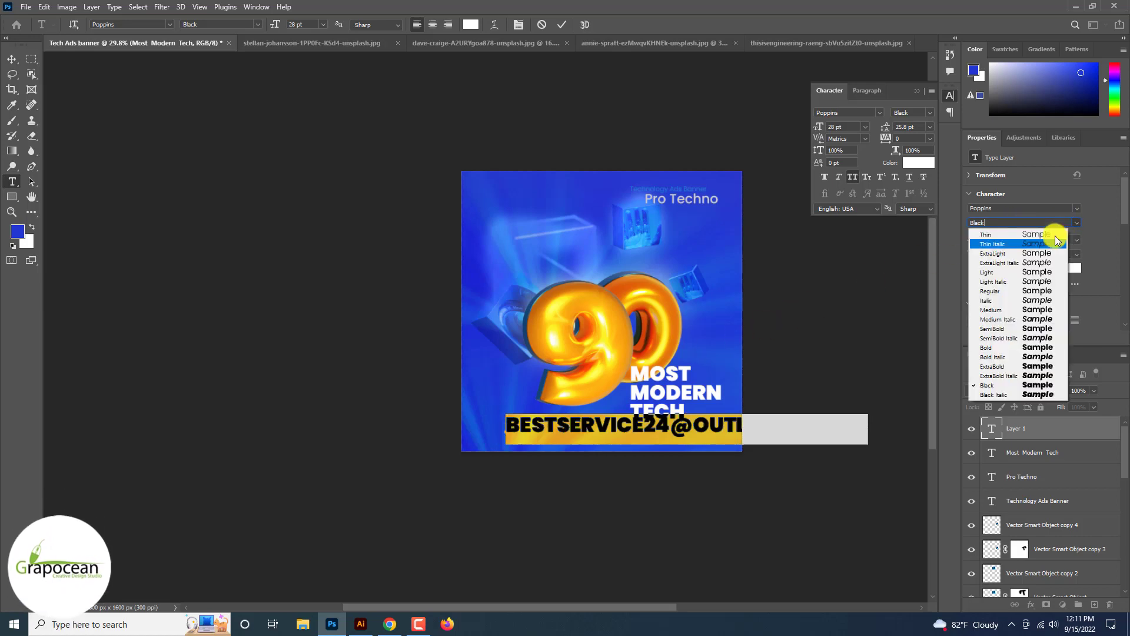
left_click(1001, 270)
left_click(853, 177)
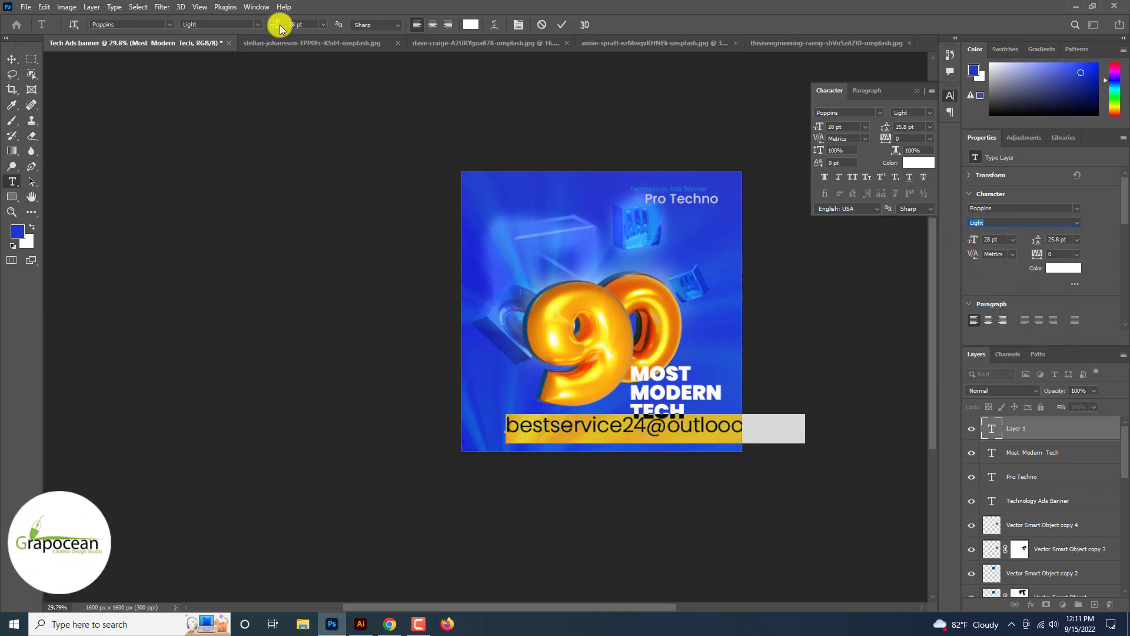
left_click_drag(279, 25, 268, 29)
left_click(257, 24)
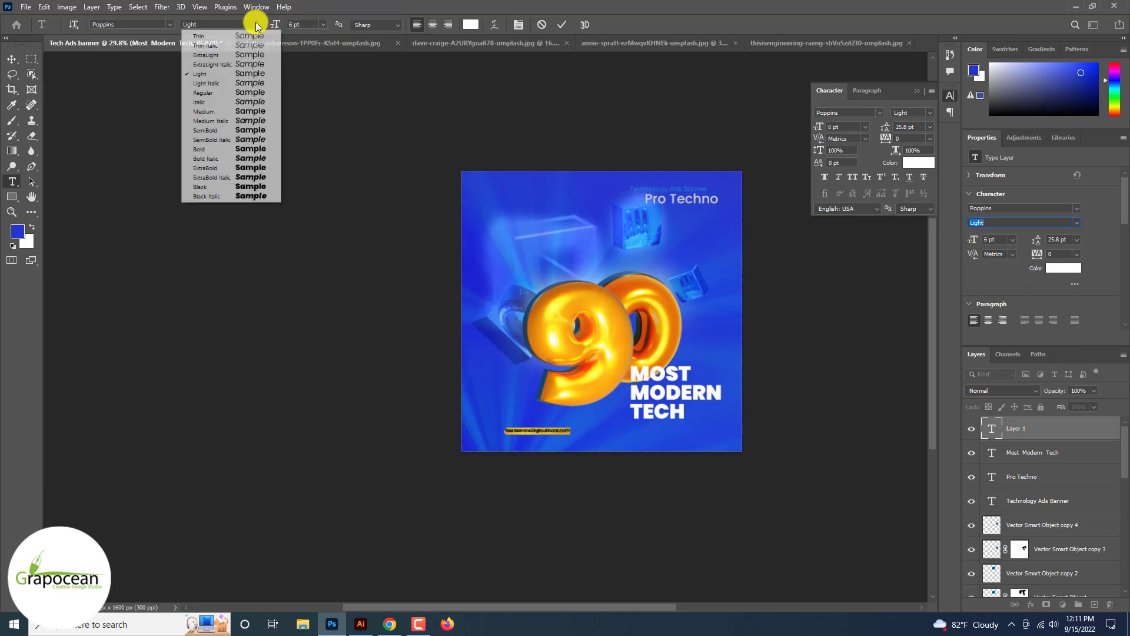
left_click(226, 38)
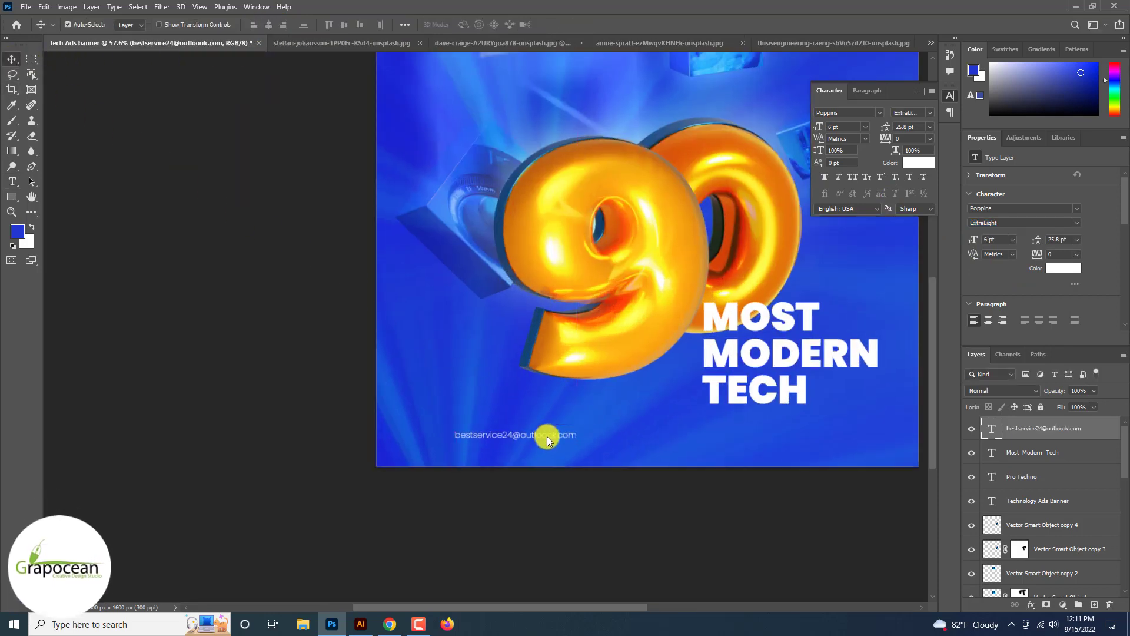
scroll(546, 436, "down", 3)
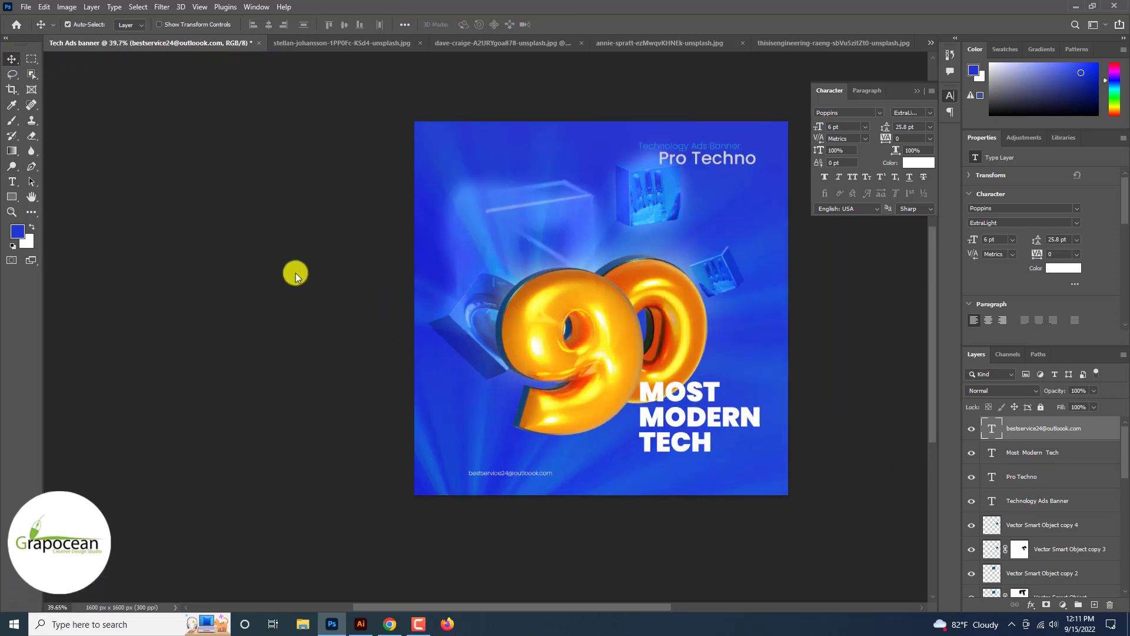
mouse_move(580, 455)
left_mouse_down()
mouse_move(528, 143)
mouse_move(875, 414)
left_mouse_up()
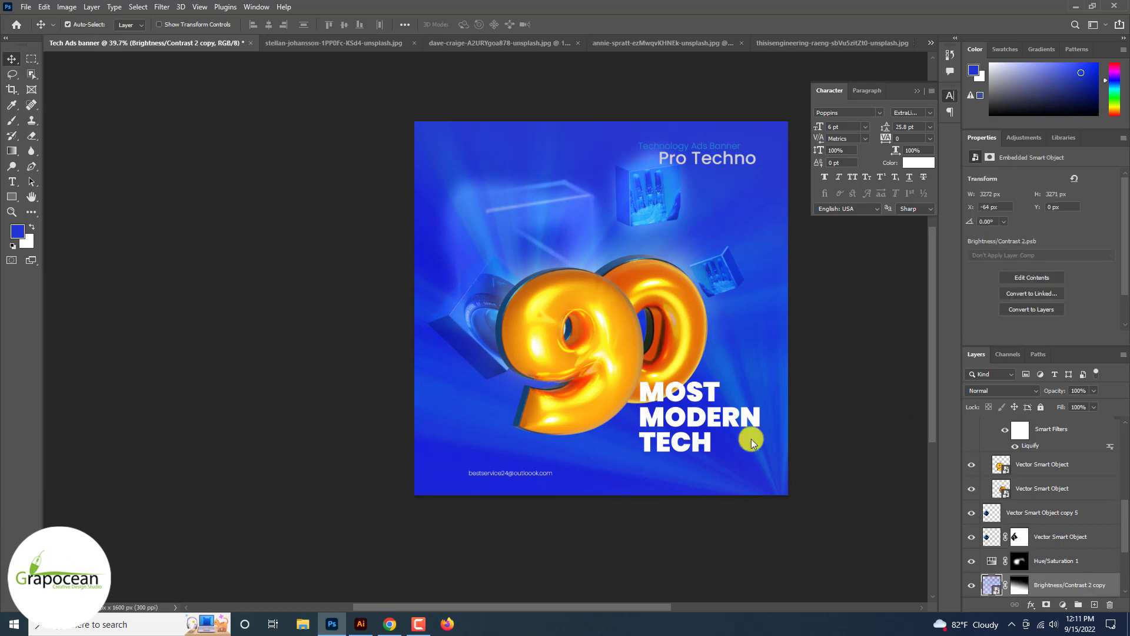
left_click_drag(519, 478, 503, 479)
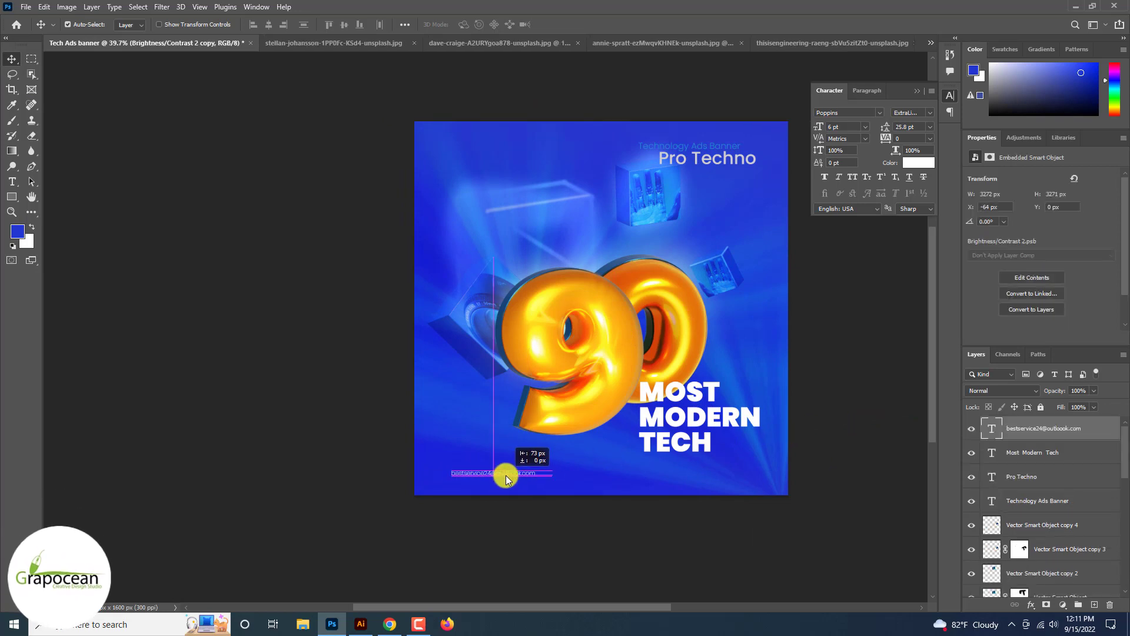
- Duplicate the MOST MODERN TECH heading layer
scroll(605, 571, "up", 1)
left_click(669, 382)
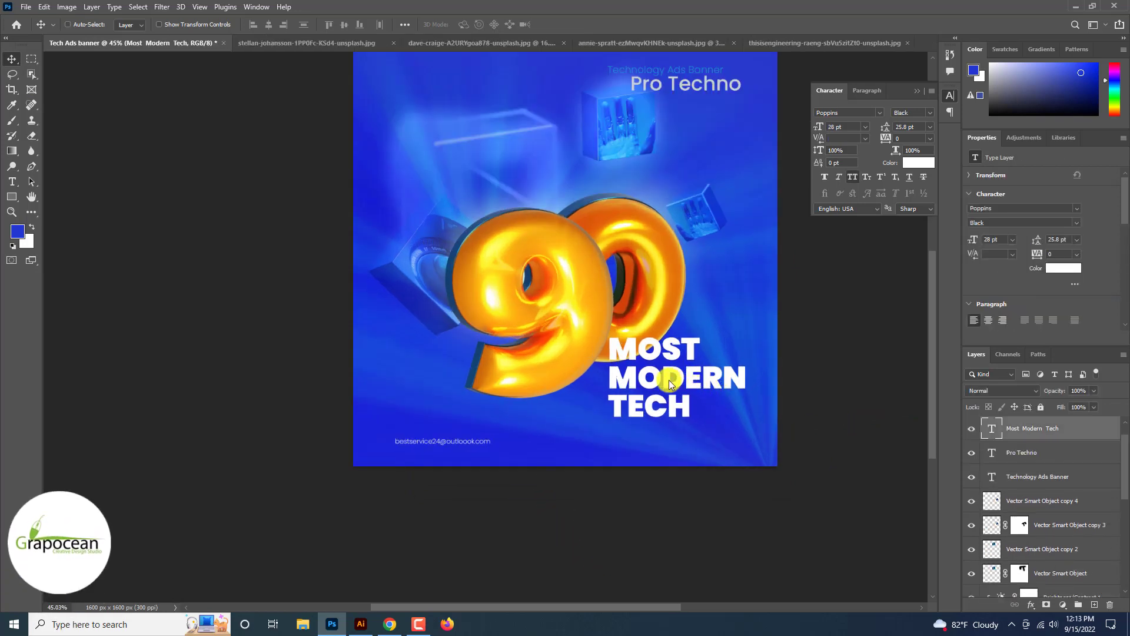
right_click(1039, 434)
key("ctrl+j")
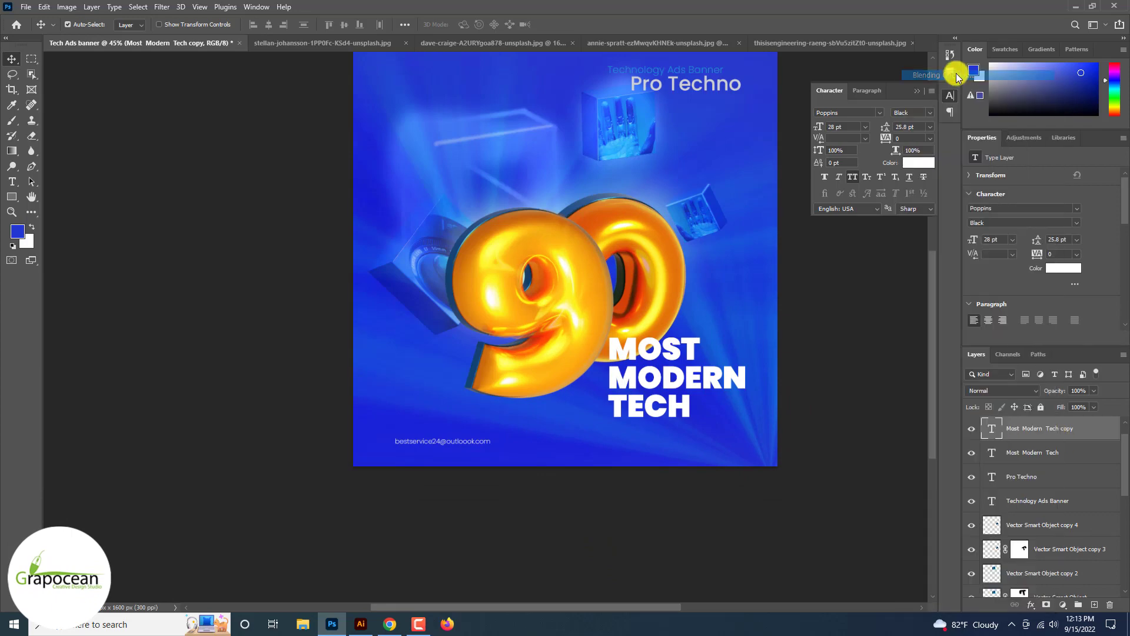
- Give the heading copy a white Stroke layer effect
left_click(689, 226)
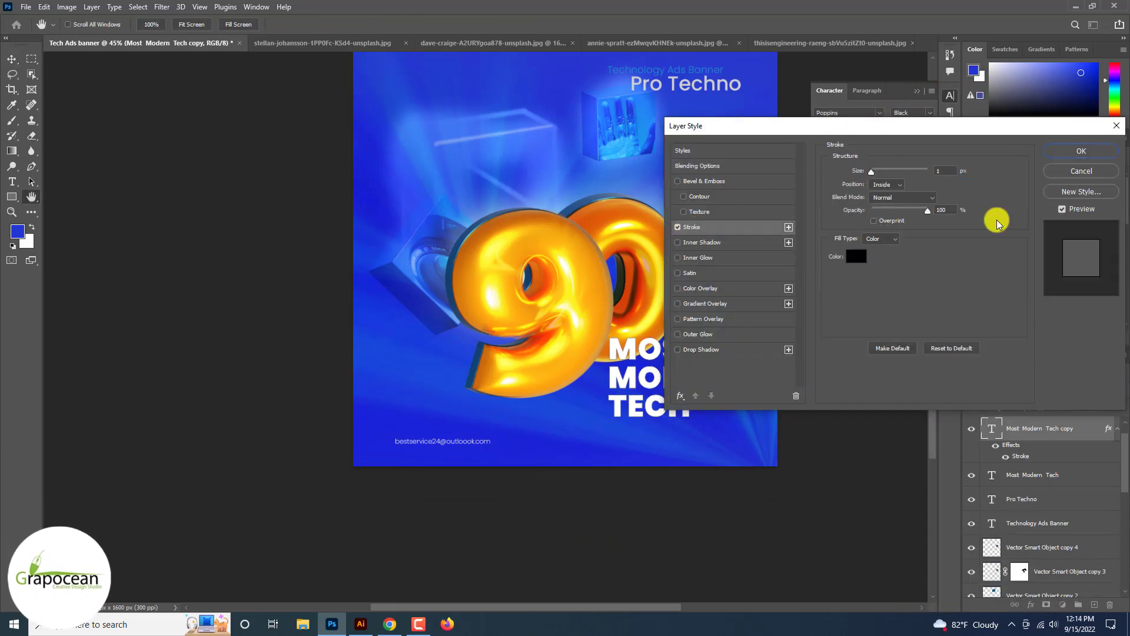
left_click(856, 256)
left_click_drag(858, 318, 859, 228)
left_click(960, 221)
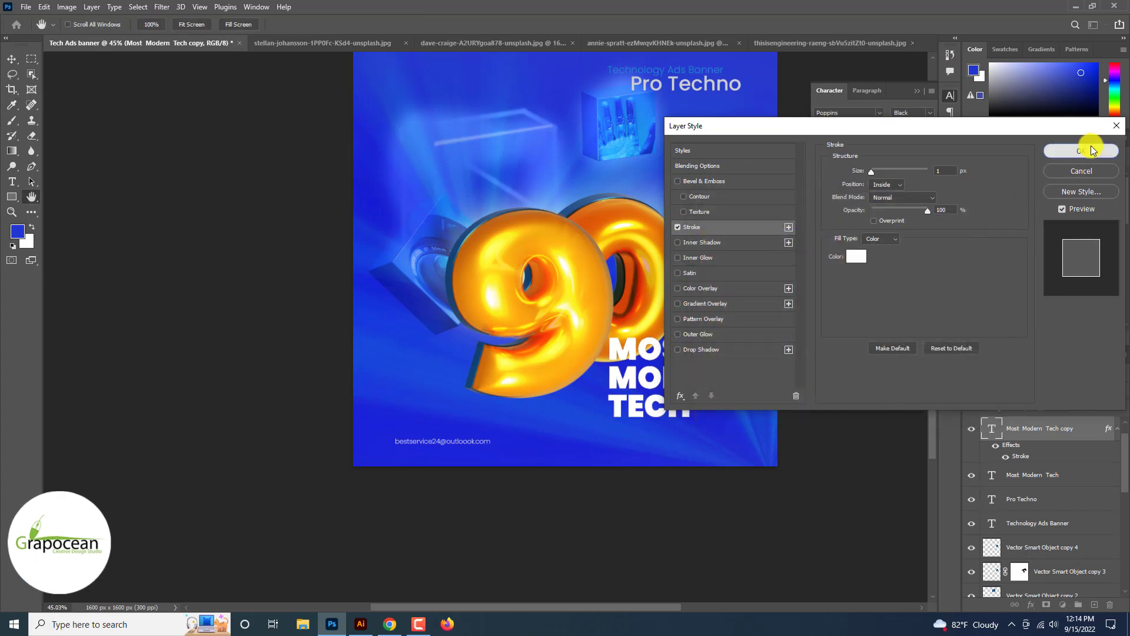
left_click(1090, 148)
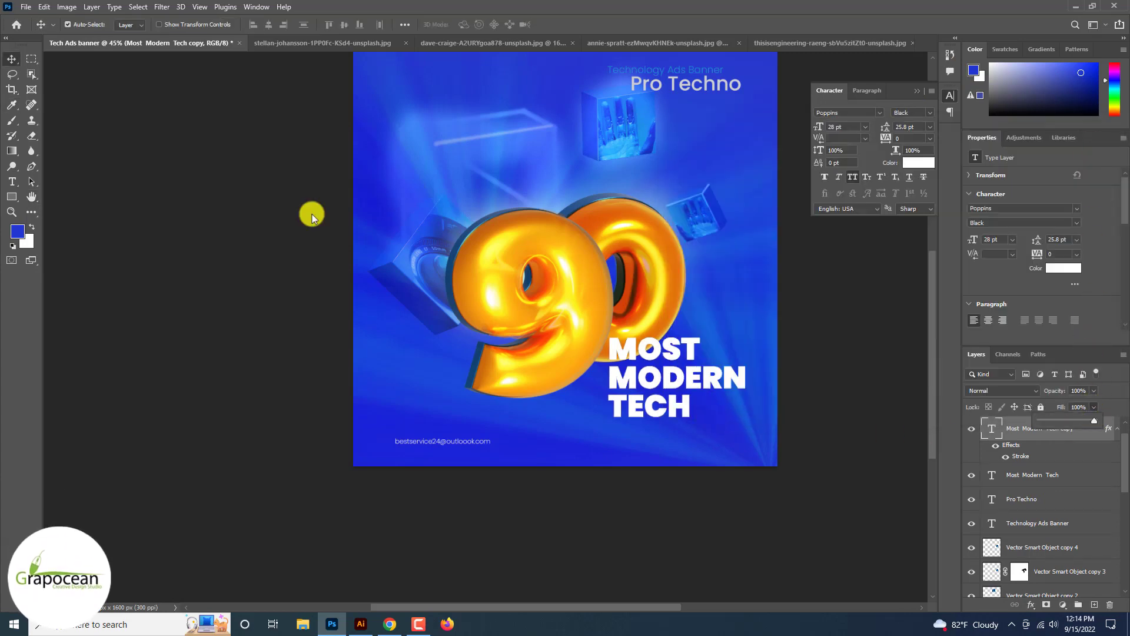
- Offset the outlined copy slightly left and adjust its Fill so the outline shows
scroll(616, 384, "up", 2)
left_click_drag(624, 379, 598, 378)
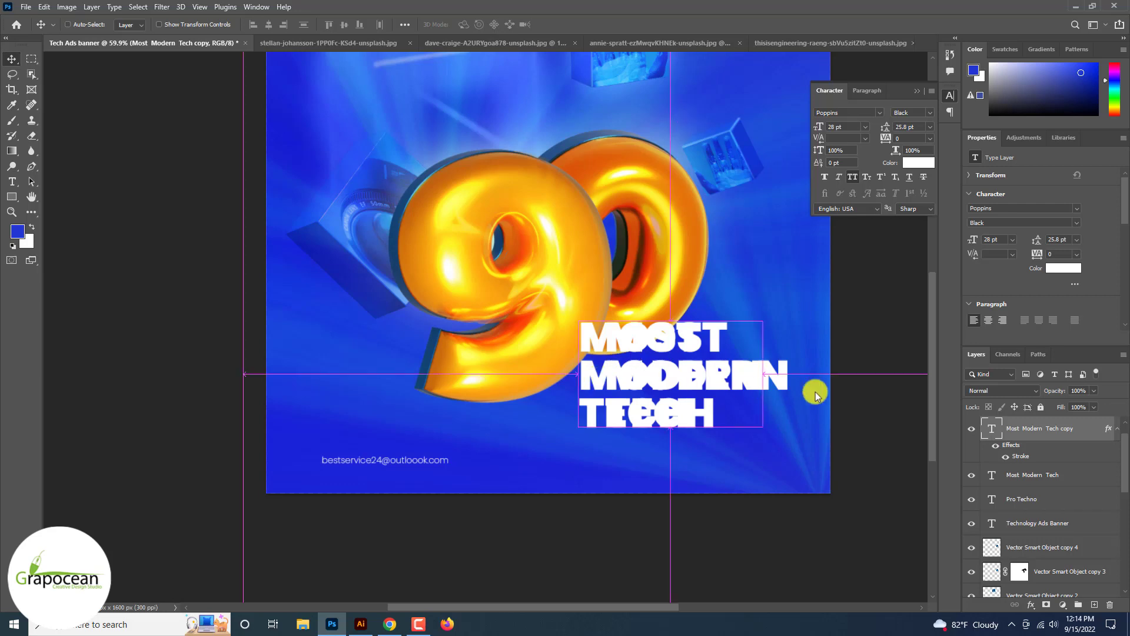
left_click(1094, 407)
left_click_drag(851, 430, 1121, 428)
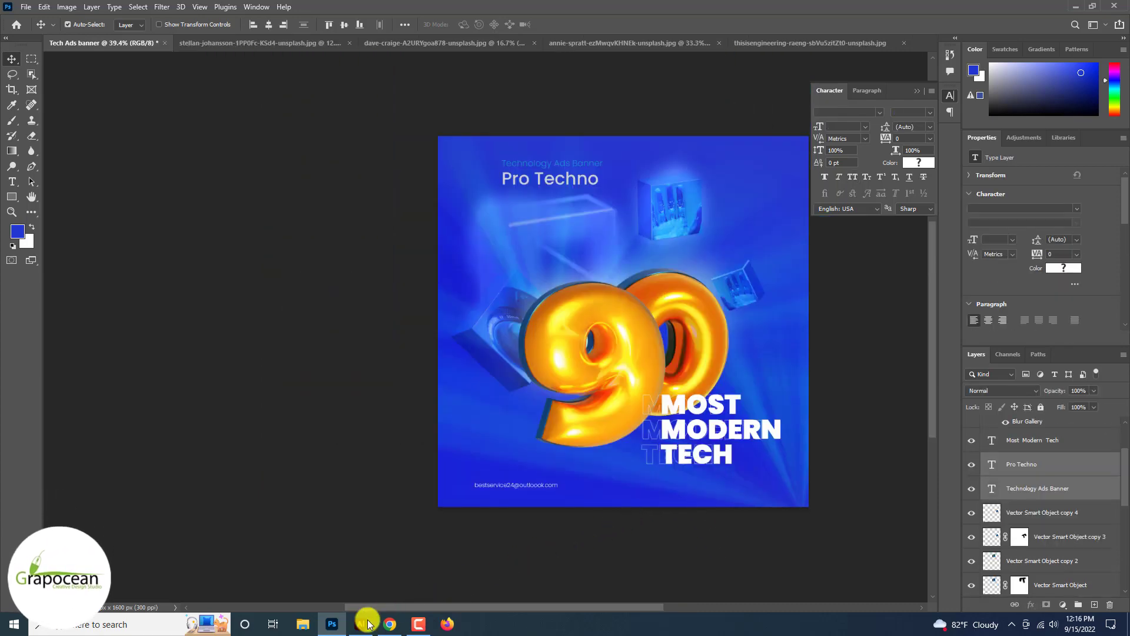
- In Illustrator, draw a three-sided polygon triangle left of the cube with the Polygon tool
left_click(363, 624)
right_click(15, 122)
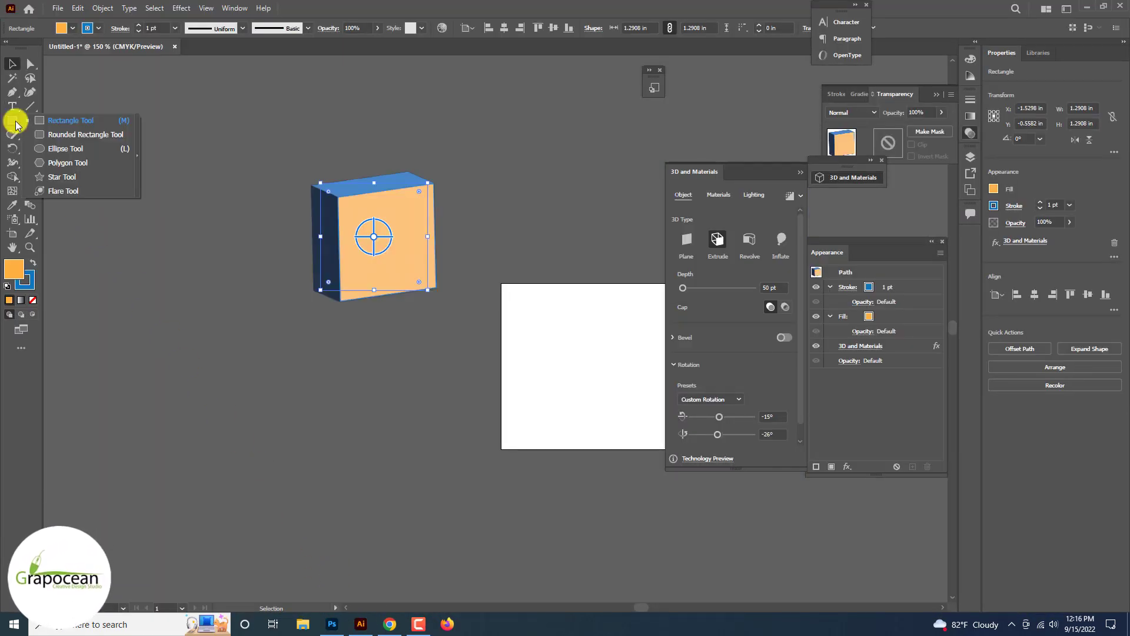
left_click(62, 163)
left_click_drag(153, 188, 188, 224)
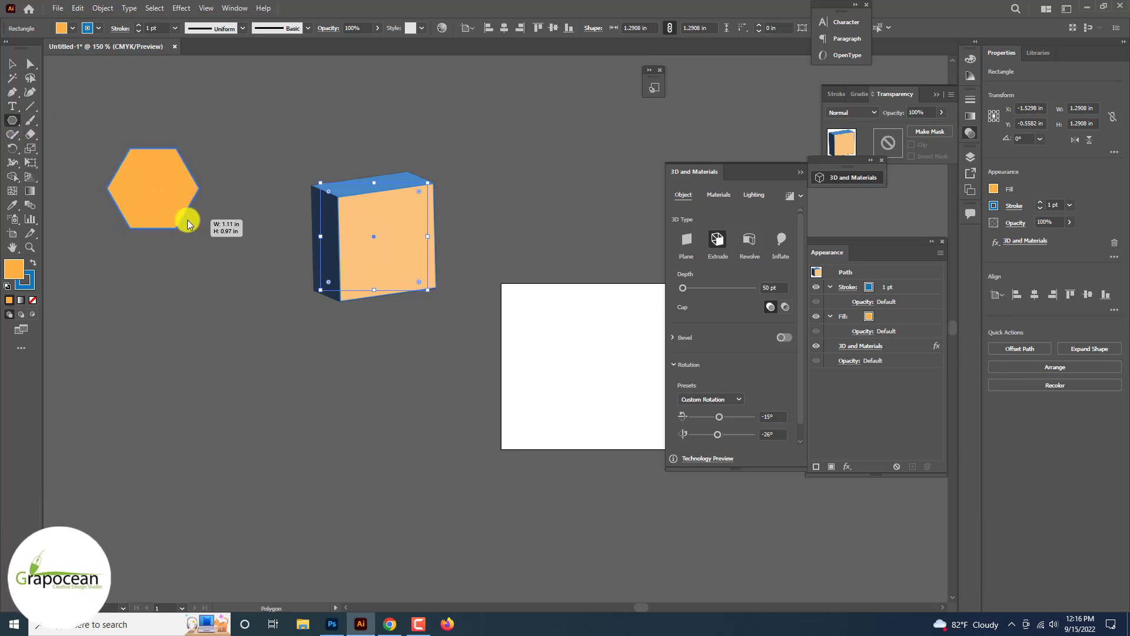
key("Down")
left_click_drag(188, 224, 202, 218)
key("Down")
key("Down")
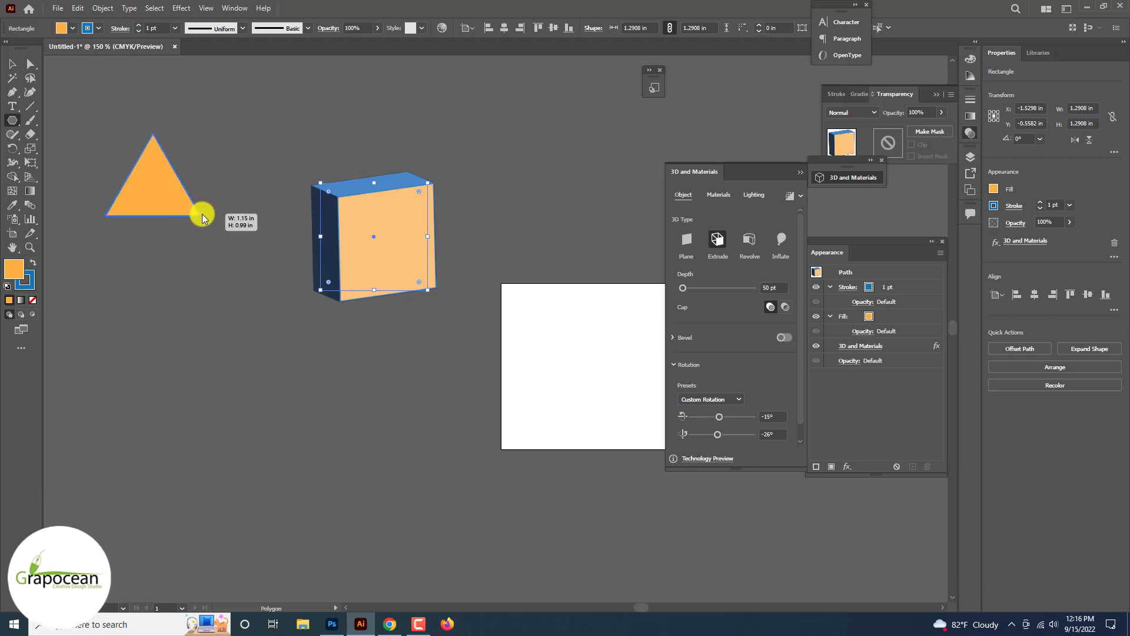
left_click_drag(202, 218, 207, 219)
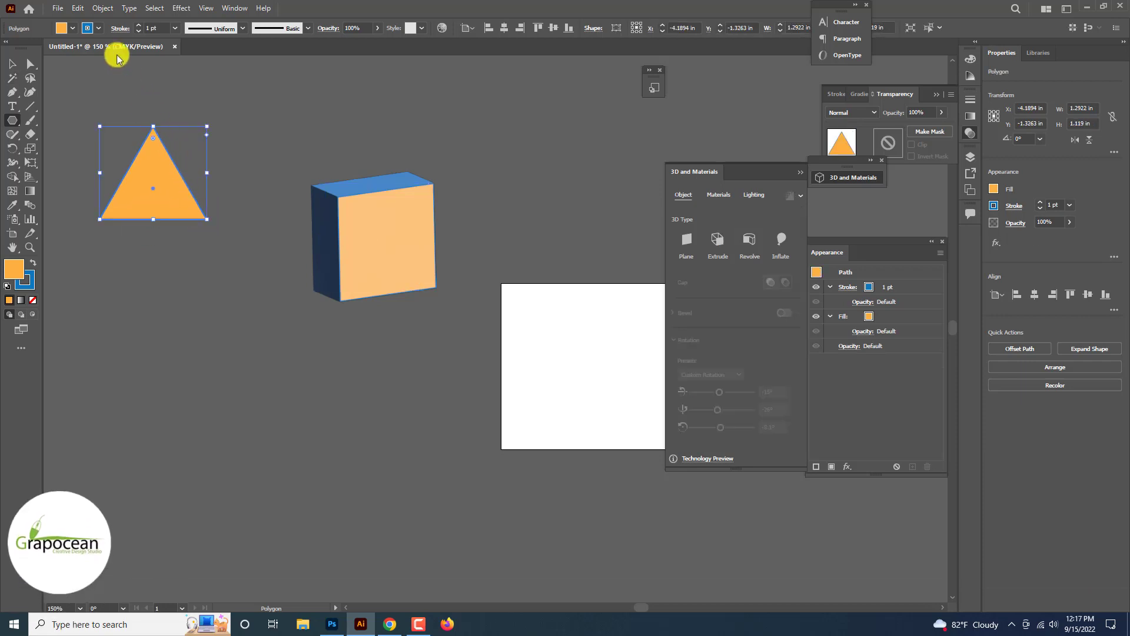
- Undo the stray rotated triangle and move the triangle below and left of the cube
left_click(99, 27)
left_click_drag(160, 191, 191, 244)
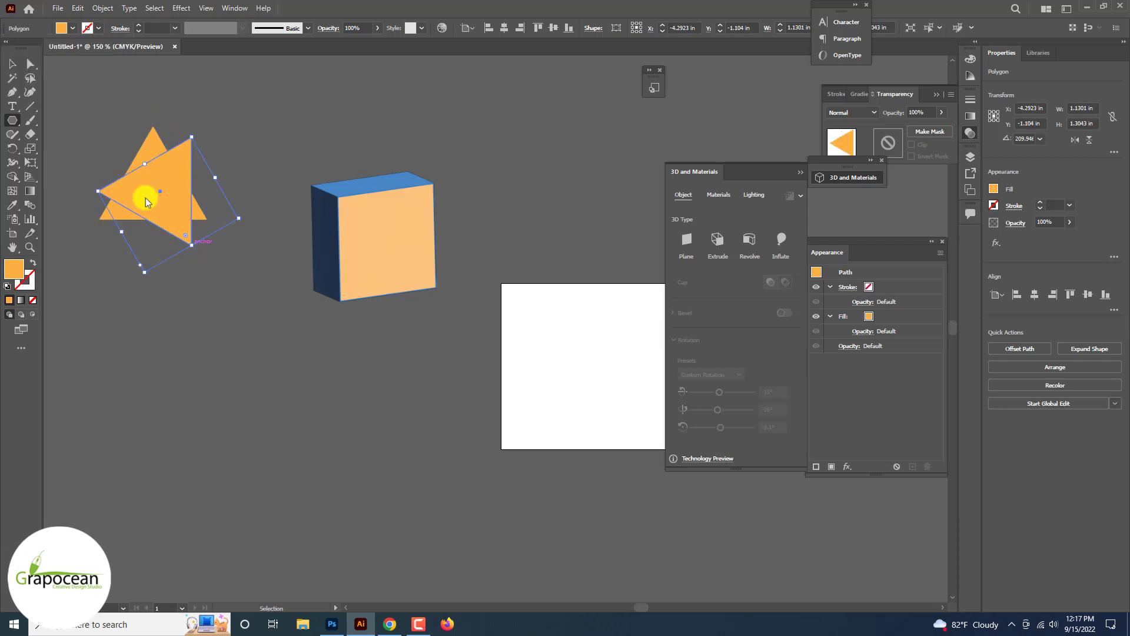
key("ctrl+z")
left_click(12, 63)
left_click_drag(159, 204, 223, 388)
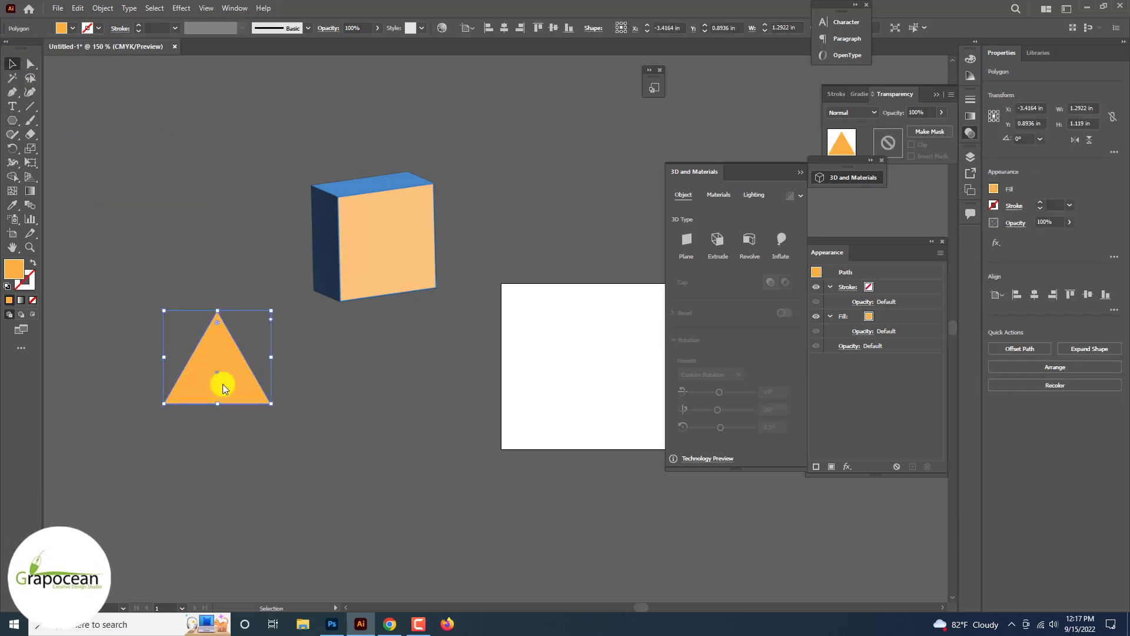
- Set the triangle's fill to None and its stroke to white, then deselect it
left_click(72, 27)
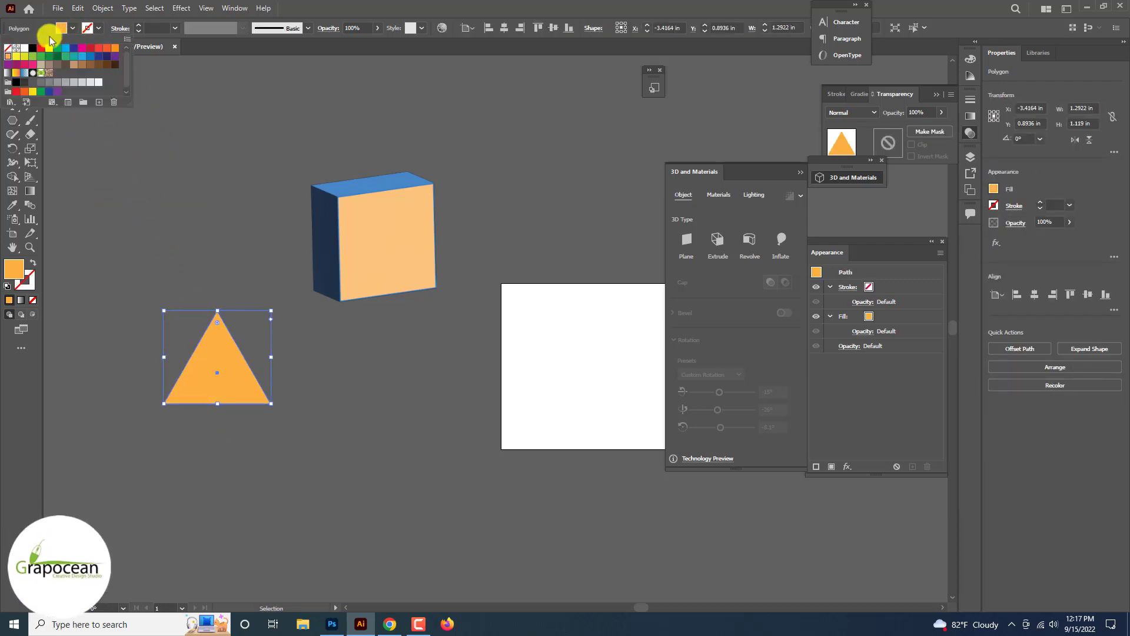
left_click(8, 48)
left_click(98, 28)
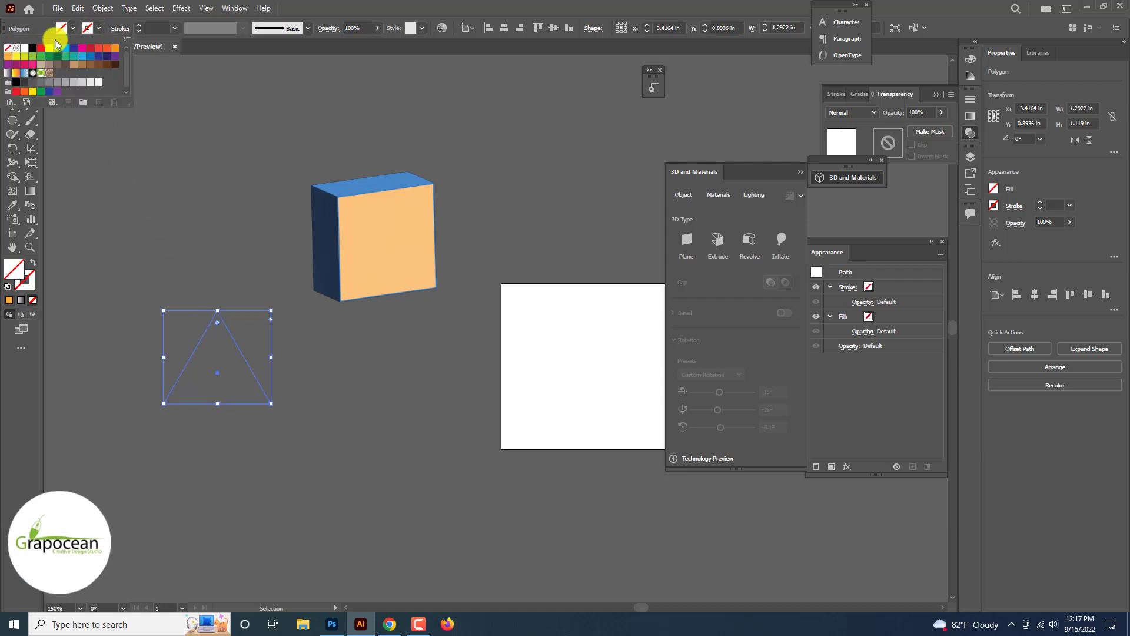
left_click(30, 63)
left_click(159, 247)
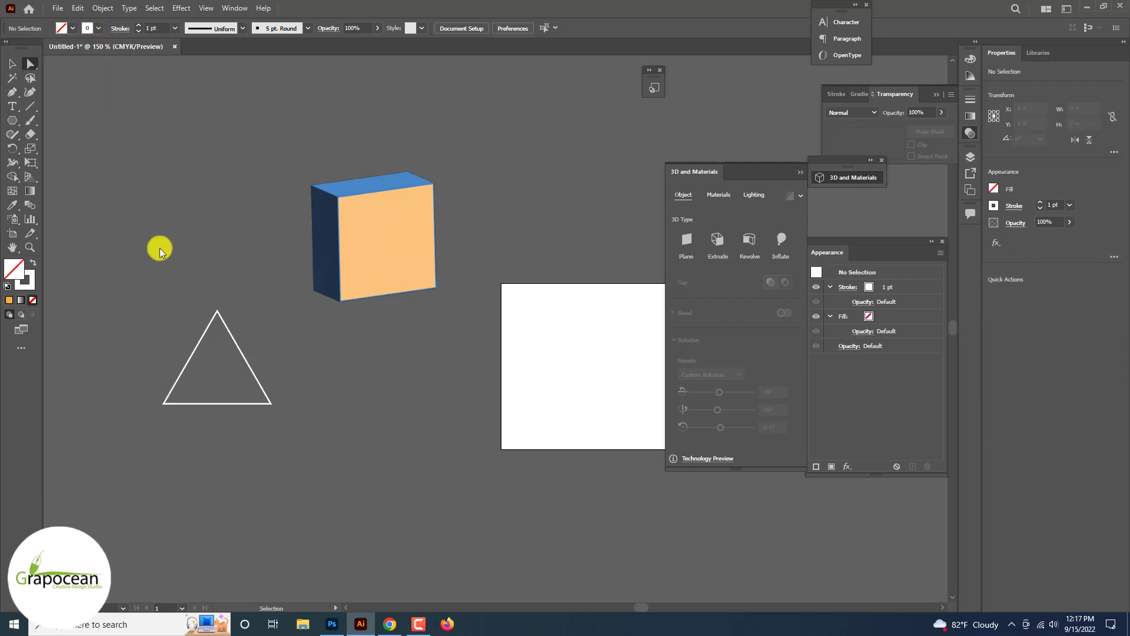
scroll(271, 391, "up", 2)
- Add an anchor point on the triangle's bottom edge and delete it, leaving an open chevron
left_click(274, 418)
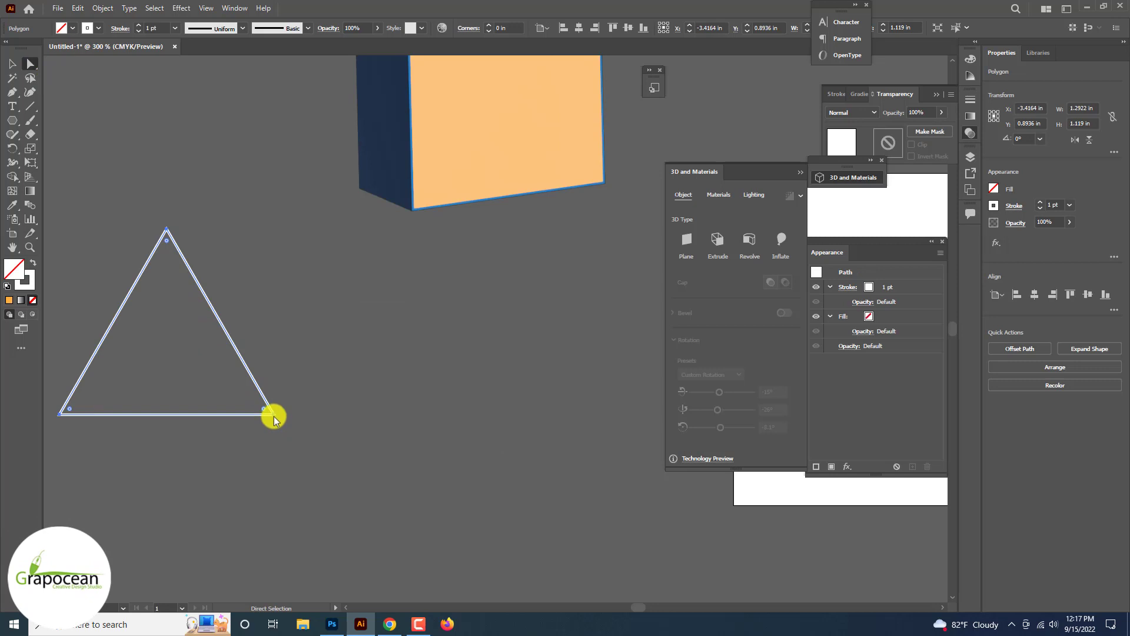
left_click(272, 415)
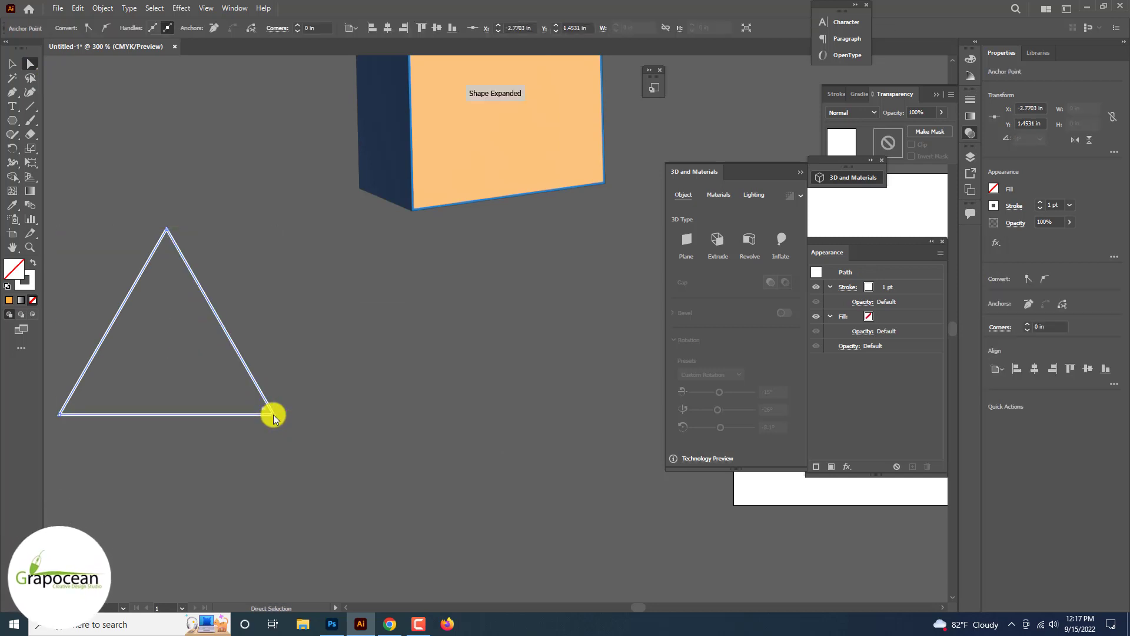
left_click_drag(13, 93, 56, 107)
left_click(168, 415)
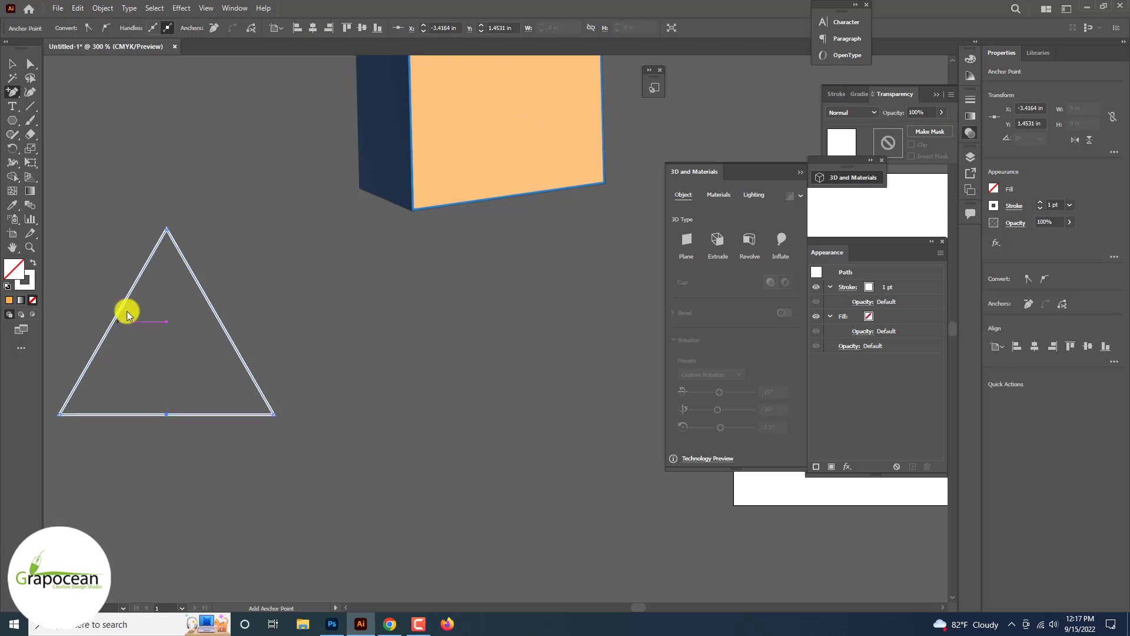
left_click(30, 63)
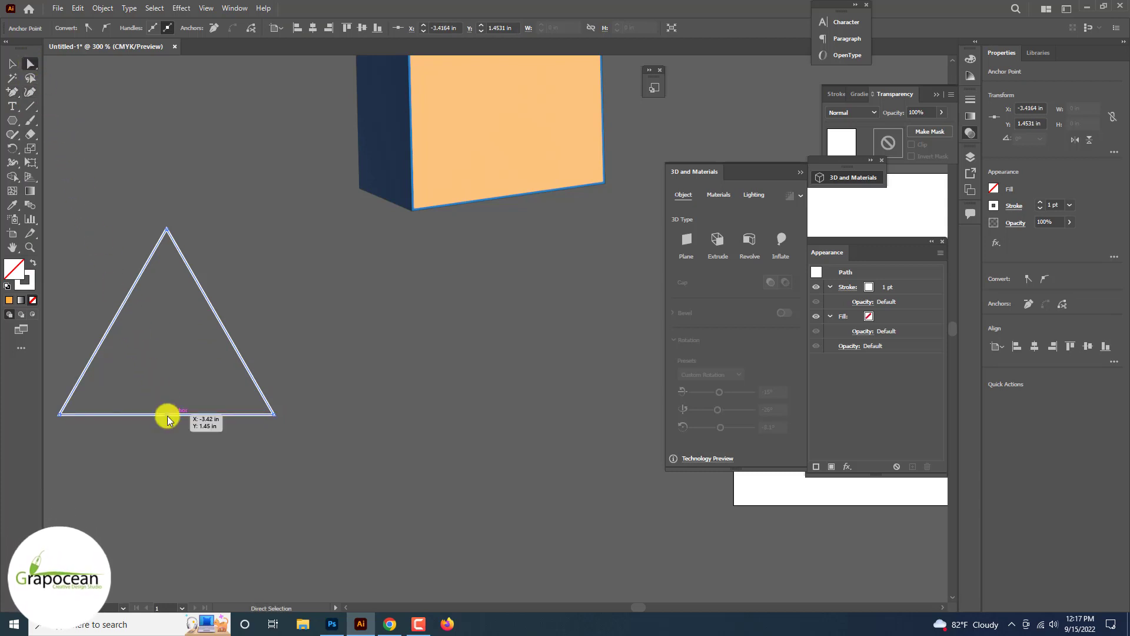
key("Delete")
- Alt-drag a copy of the chevron upward and repeat it with Ctrl+D into a column
left_click(12, 65)
key("ctrl+minus")
key("ctrl+minus")
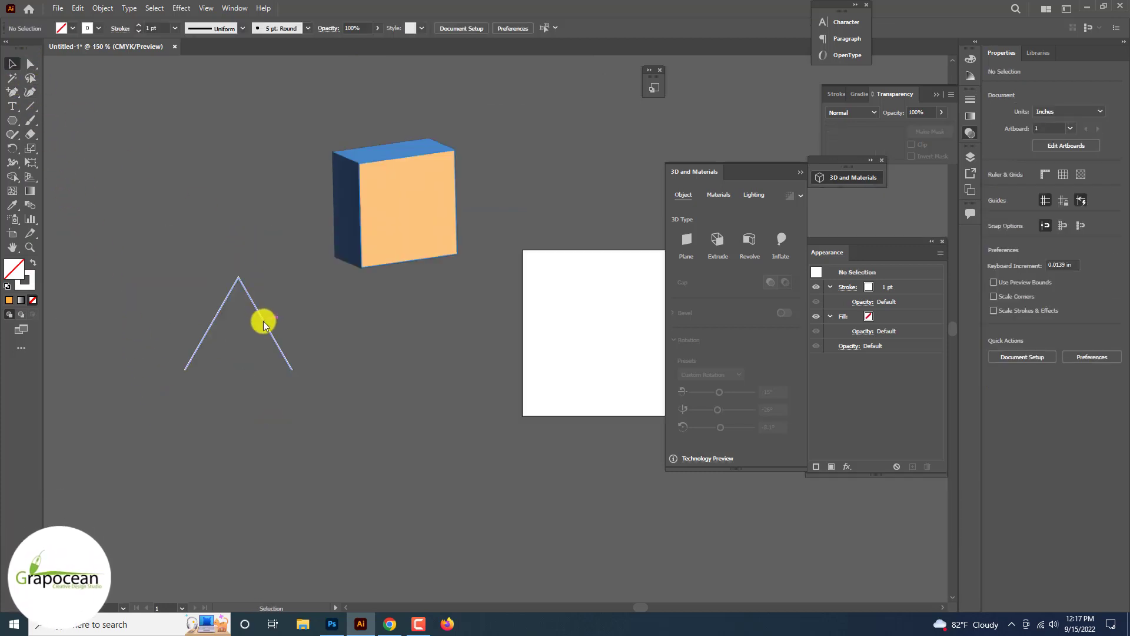
scroll(270, 340, "up", 3)
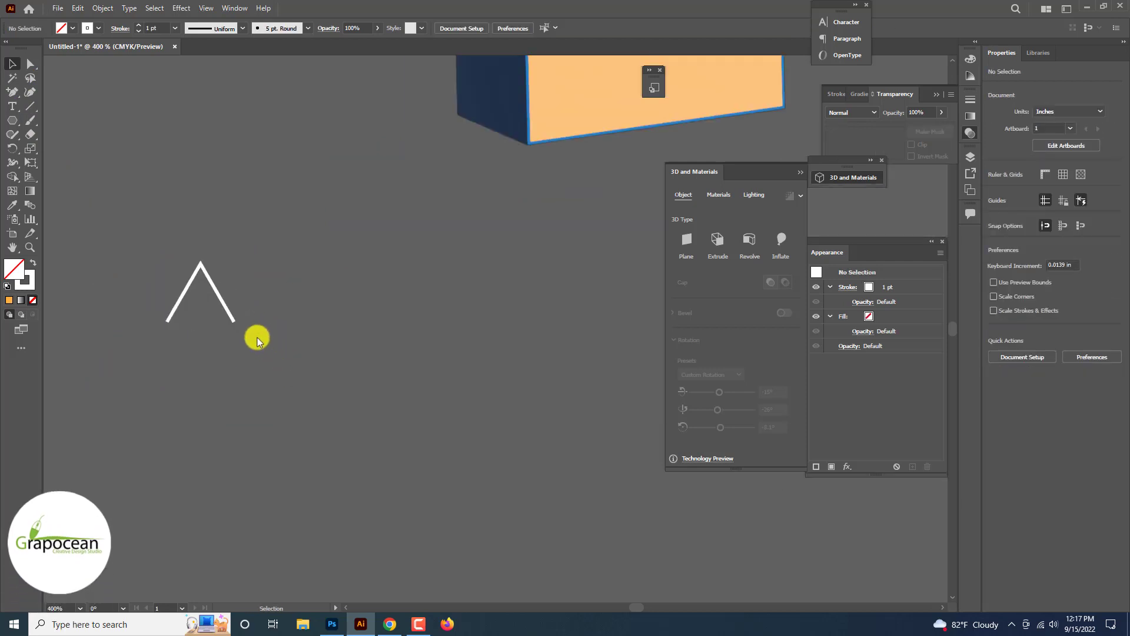
left_click_drag(219, 310, 218, 263)
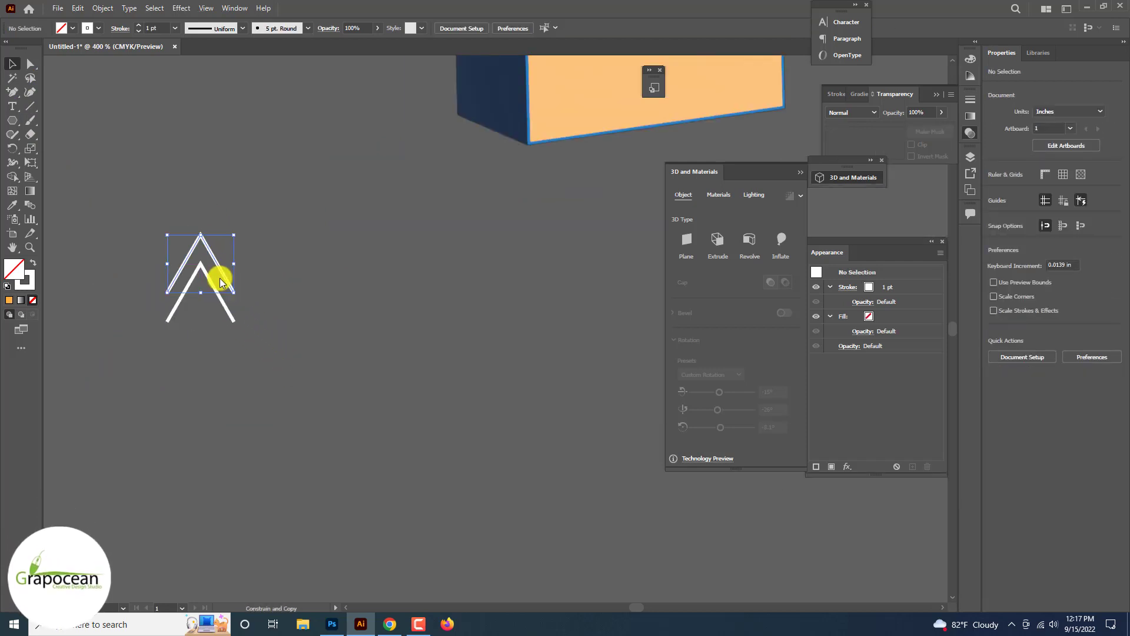
key("ctrl+d")
key("ctrl+d")
key("ctrl+d")
key("ctrl+d")
left_click(296, 374)
key("ctrl+minus")
key("ctrl+minus")
key("ctrl+minus")
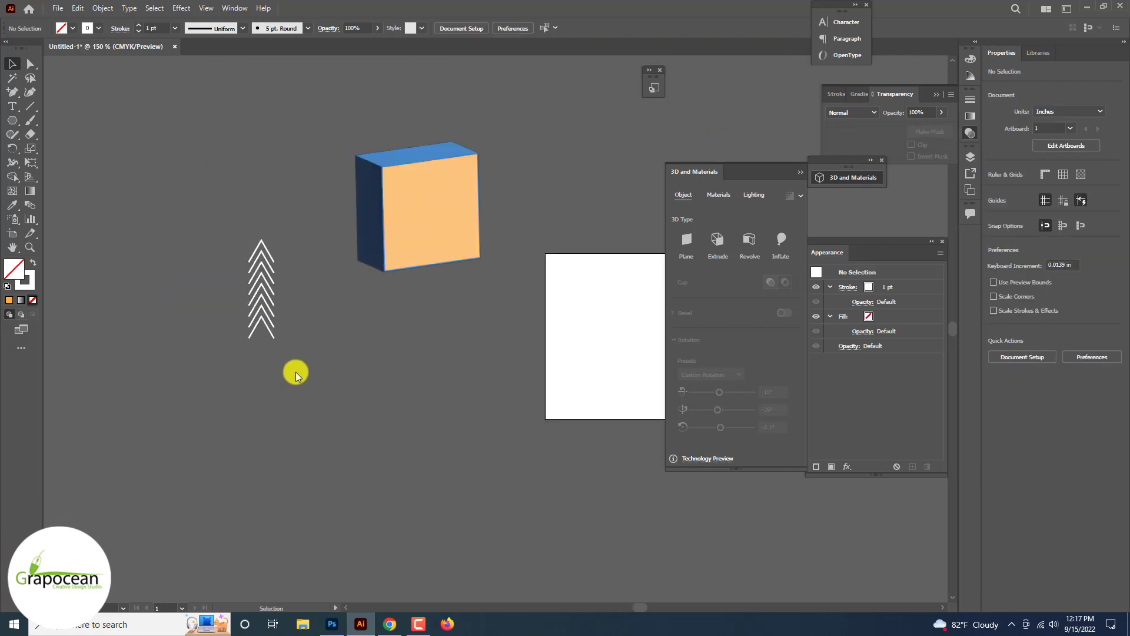
- Apply a tapered stroke width profile to the whole chevron column
left_click_drag(318, 363, 245, 235)
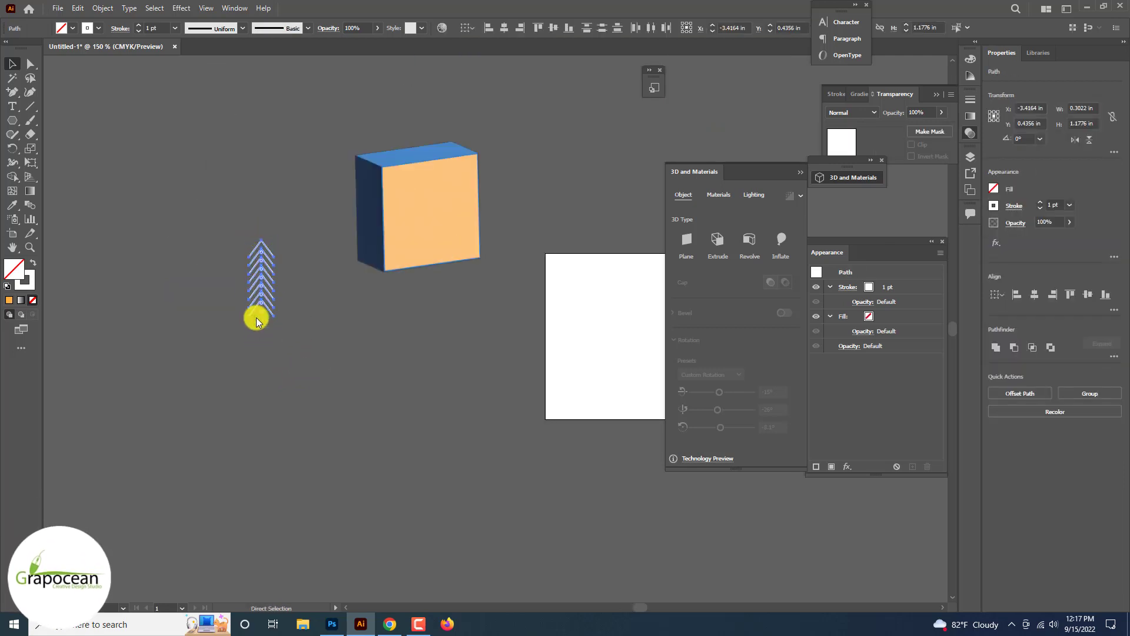
left_click(265, 360)
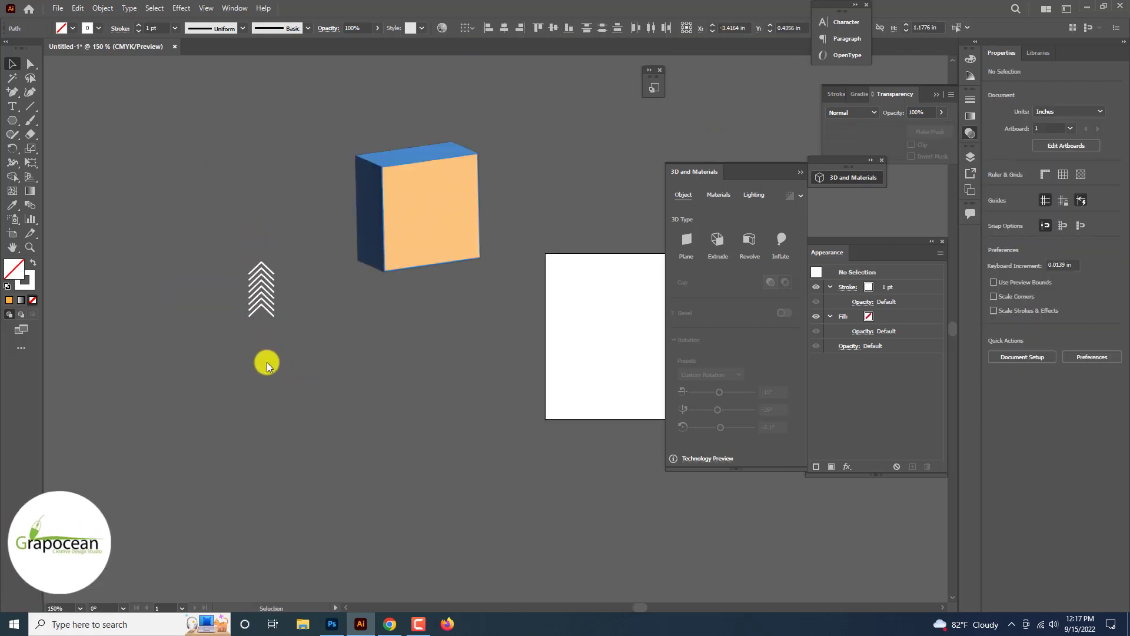
scroll(265, 360, "up", 3)
mouse_move(293, 341)
left_mouse_down()
mouse_move(199, 162)
mouse_move(404, 379)
mouse_move(328, 582)
mouse_move(335, 623)
mouse_move(523, 311)
left_mouse_up()
left_click(242, 28)
left_click(233, 82)
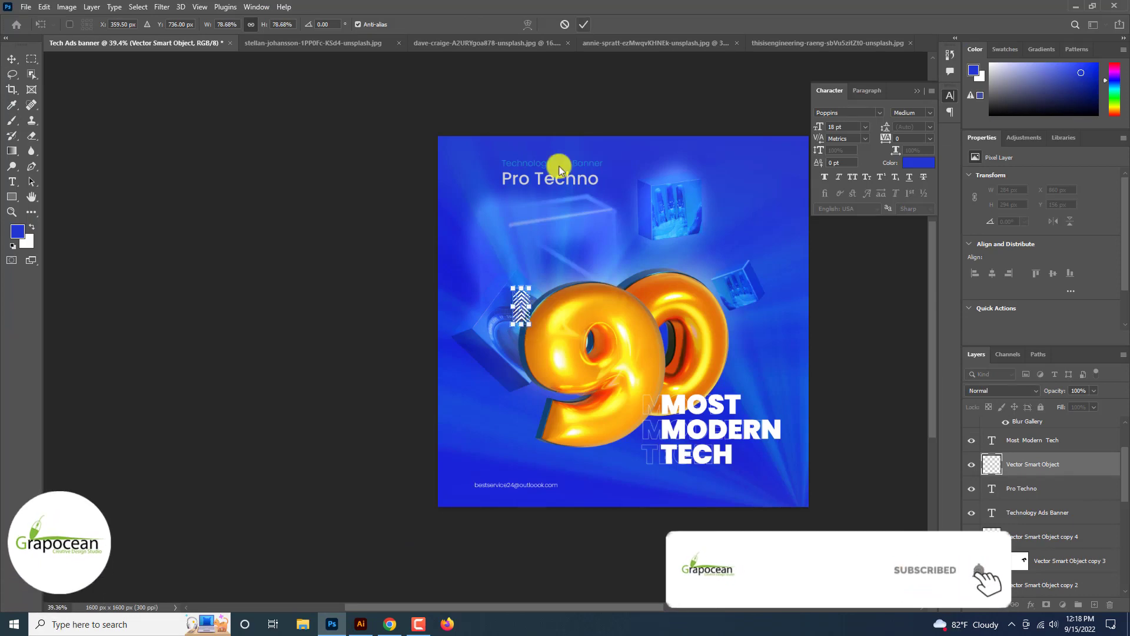
- Commit the placed chevrons and Alt-drag a duplicate below the first
left_click(583, 24)
scroll(518, 309, "up", 2)
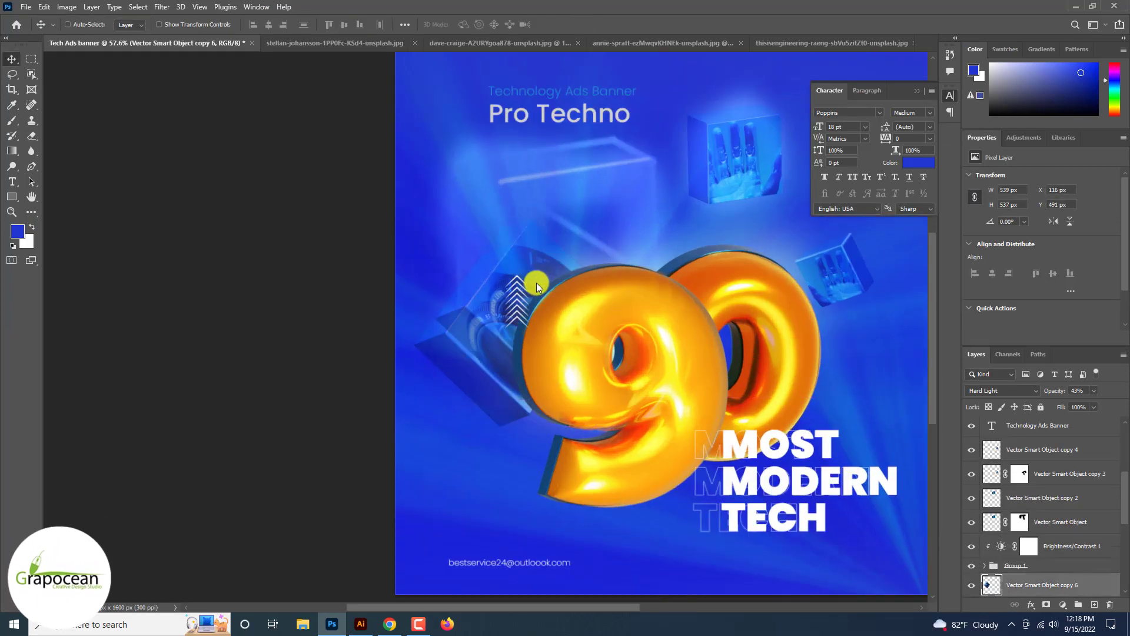
mouse_move(520, 279)
left_mouse_down()
mouse_move(550, 232)
mouse_move(521, 225)
left_mouse_up()
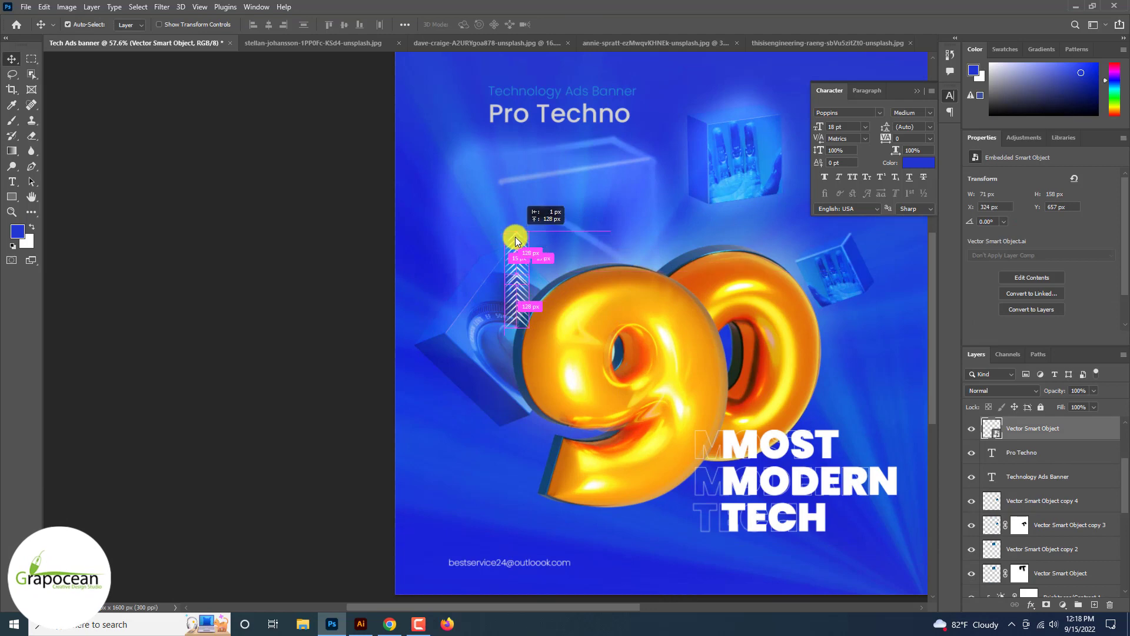
mouse_move(521, 346)
left_mouse_down()
mouse_move(520, 337)
mouse_move(505, 344)
left_mouse_up()
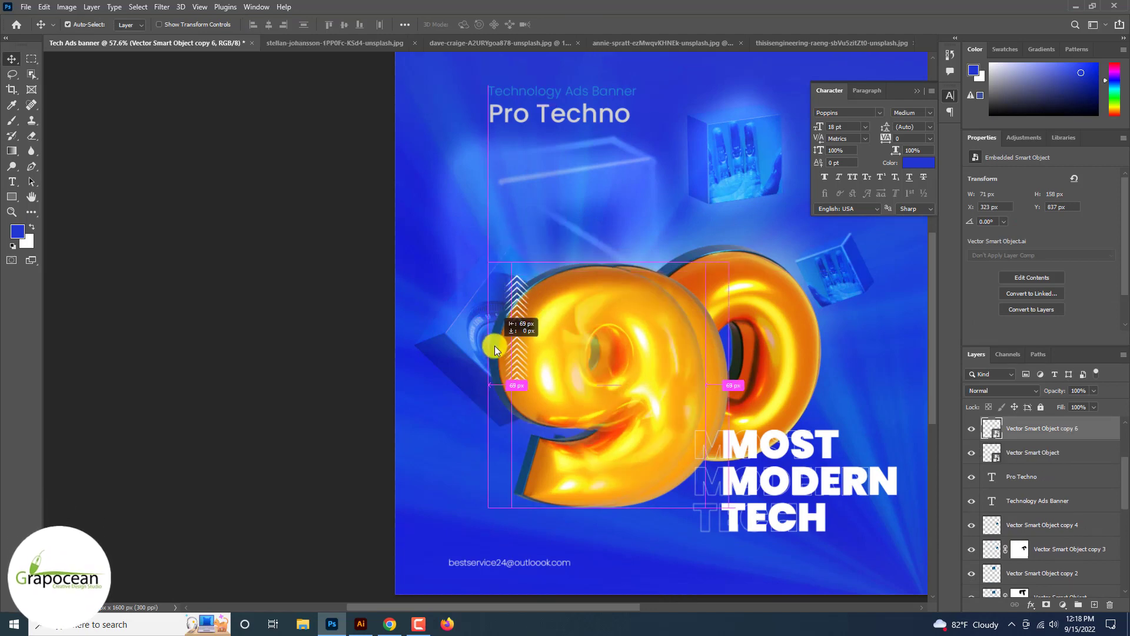
- Select both chevron layers together and move them to the top of the layer stack
key("z")
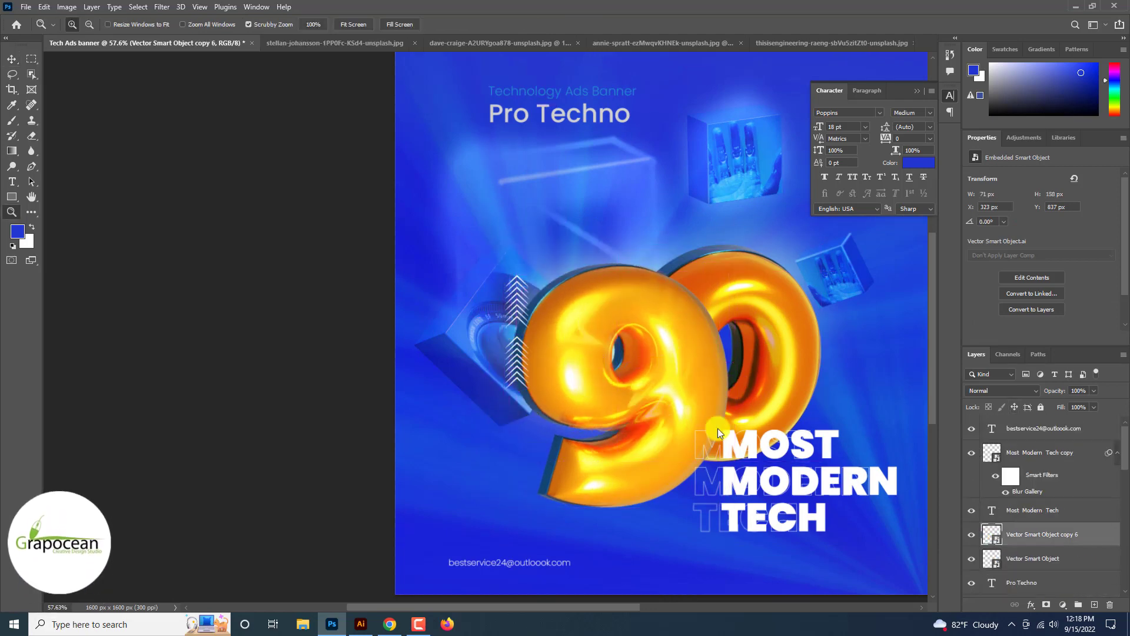
left_click(1044, 556, "shift")
left_click_drag(1044, 556, 1037, 419)
key("ctrl+t")
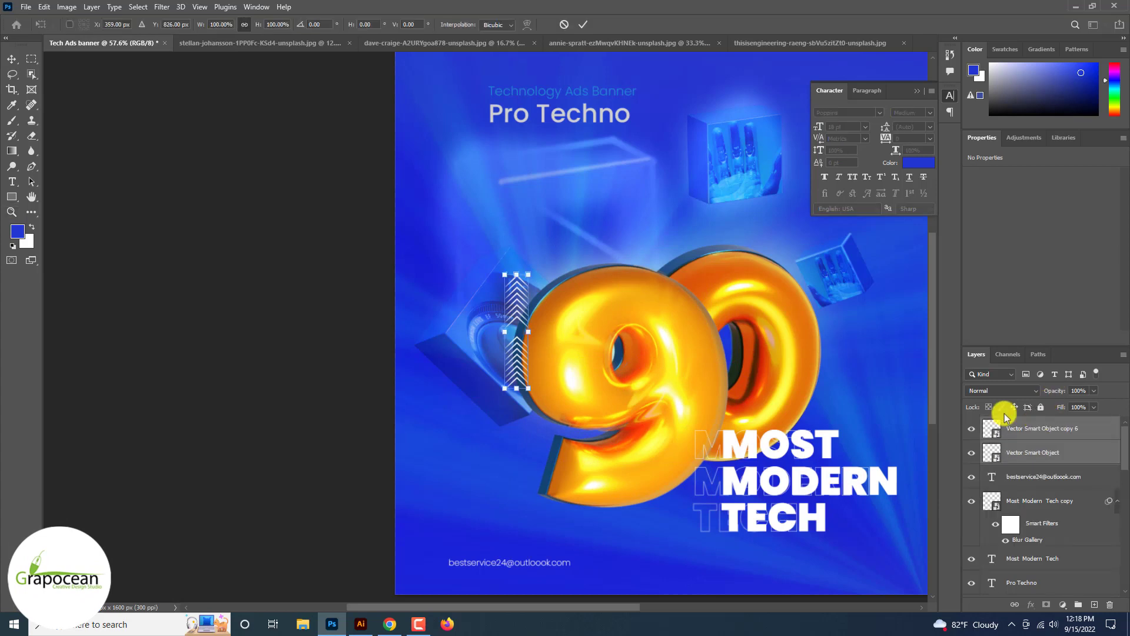
left_click(583, 25)
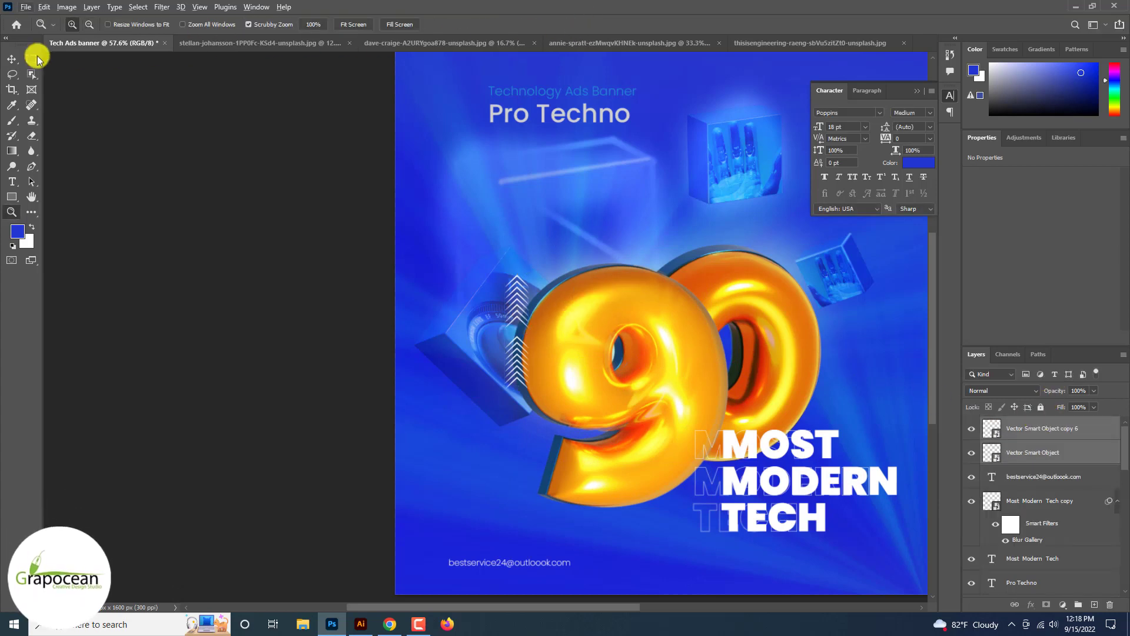
- Move the stacked chevron column to the right of the 9 and confirm the transform
key("v")
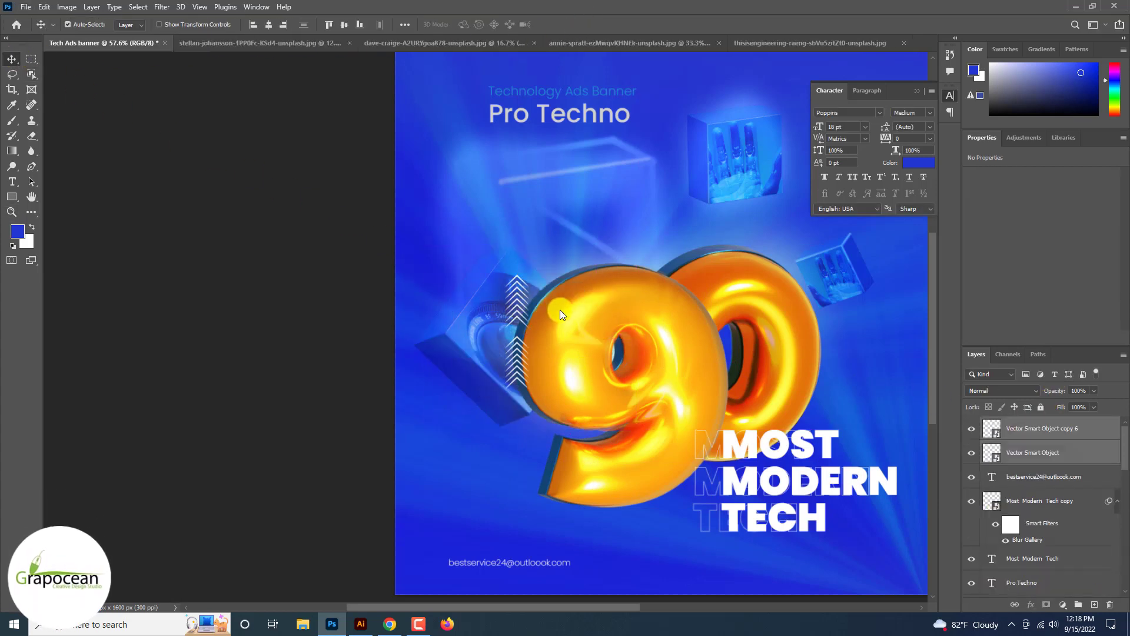
key("ctrl+t")
left_click_drag(521, 319, 866, 318)
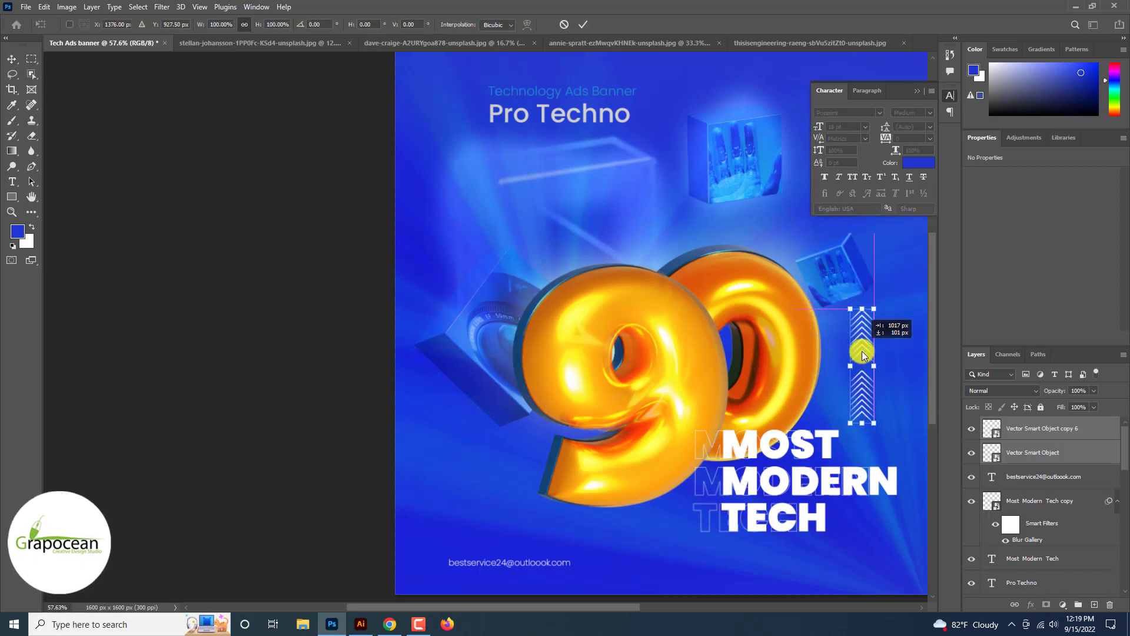
scroll(871, 371, "down", 3)
key("Return")
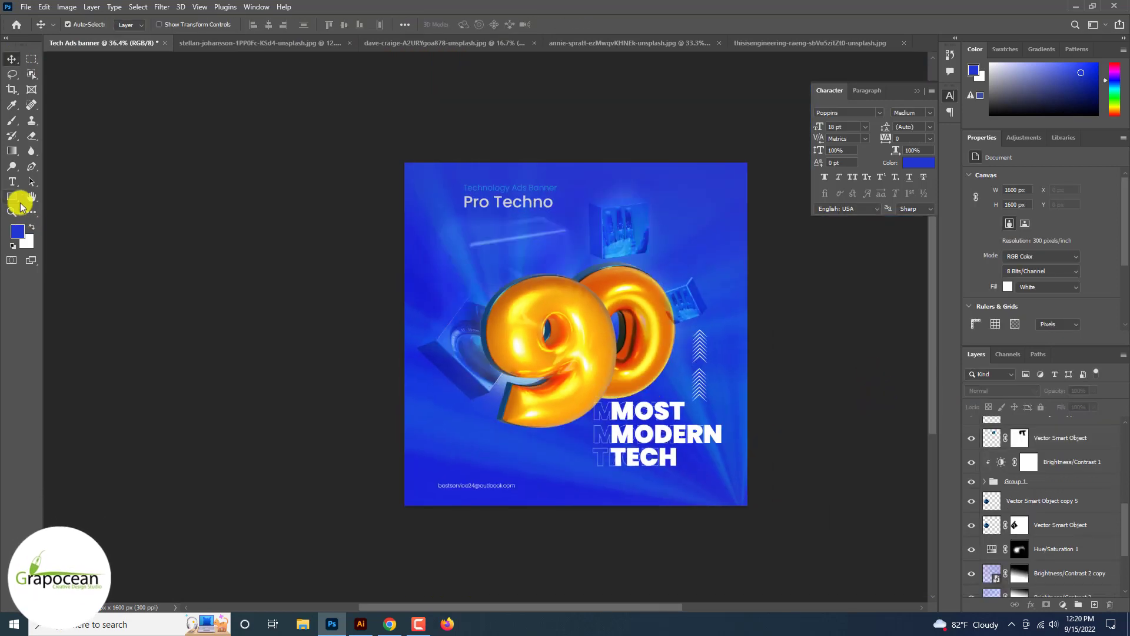
- Draw an unfilled rectangle with a 1 px white stroke just inside the banner edges
left_click(12, 196)
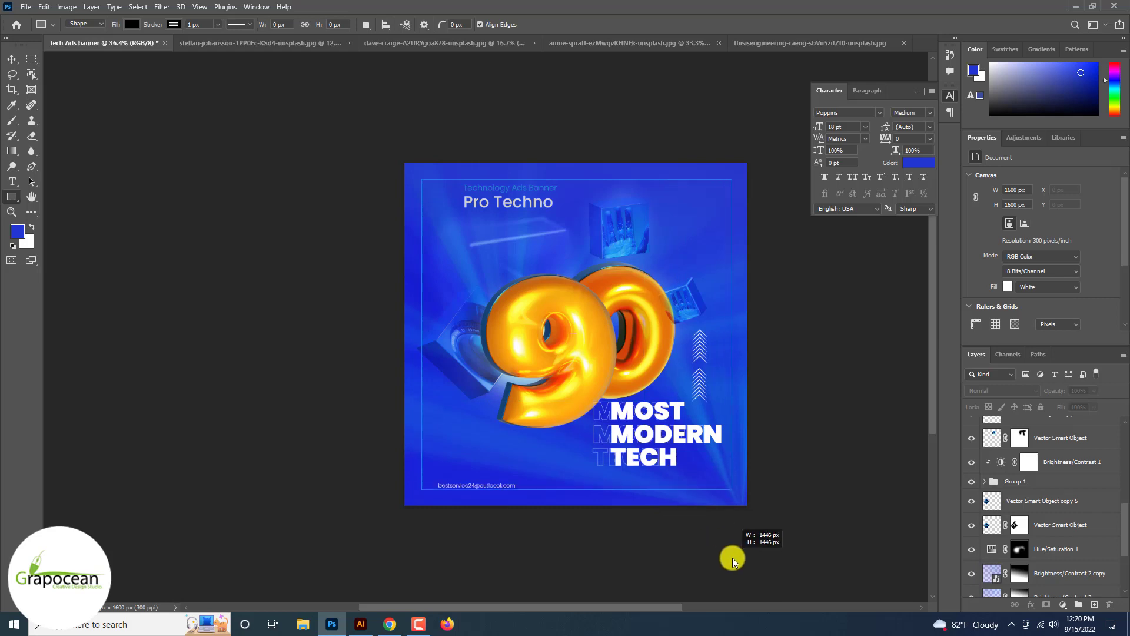
left_click_drag(740, 569, 739, 569)
left_click(131, 24)
left_click(105, 47)
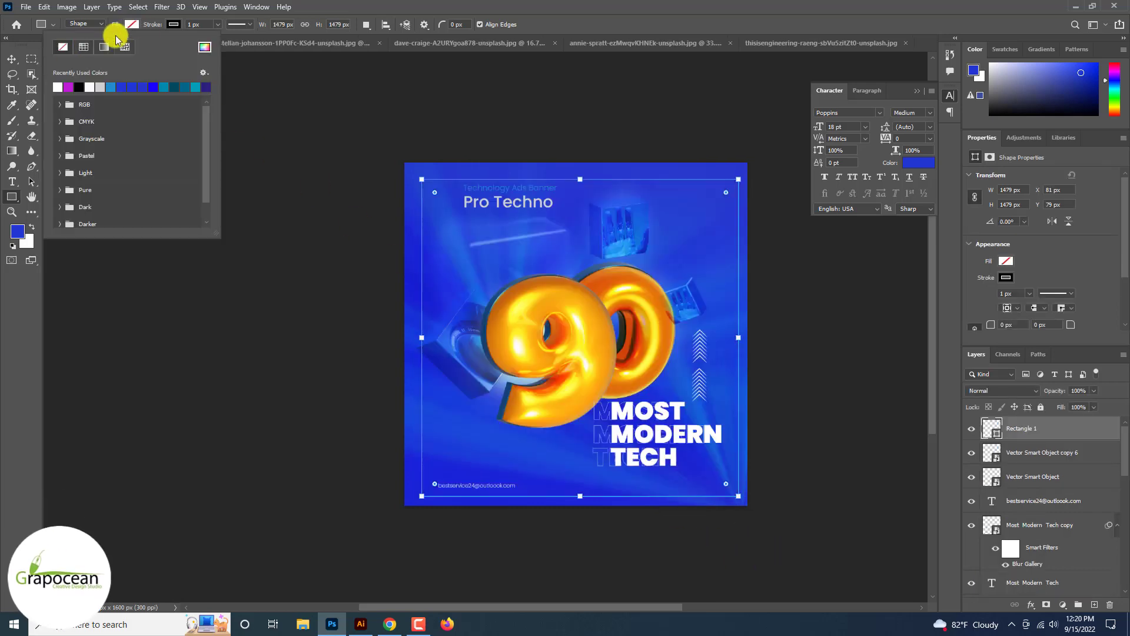
left_click(11, 60)
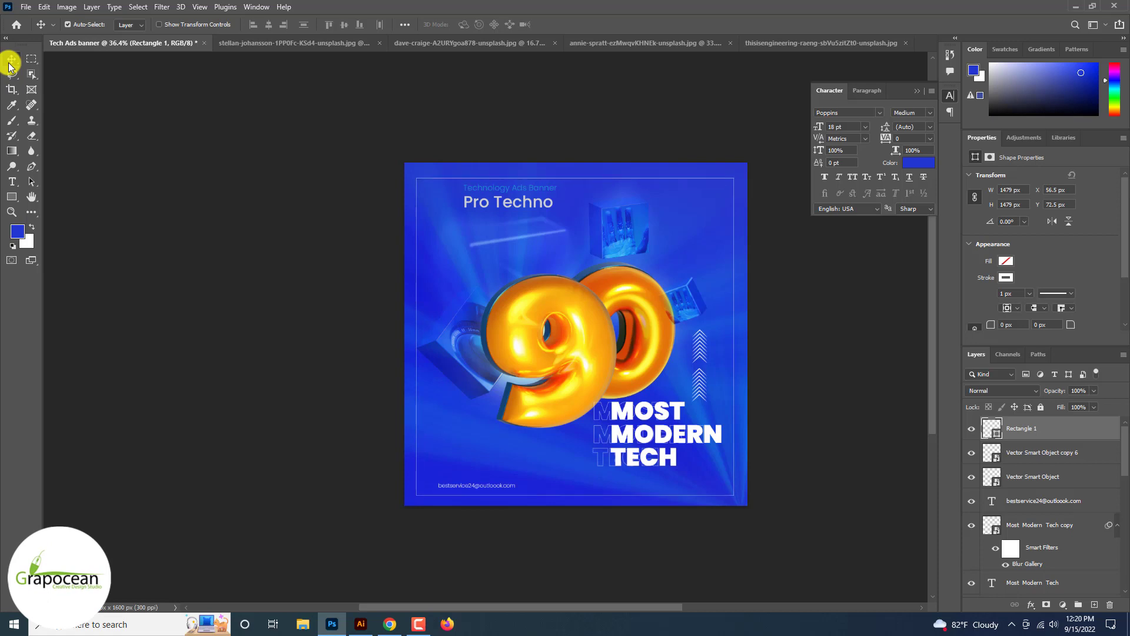
key("ctrl+a")
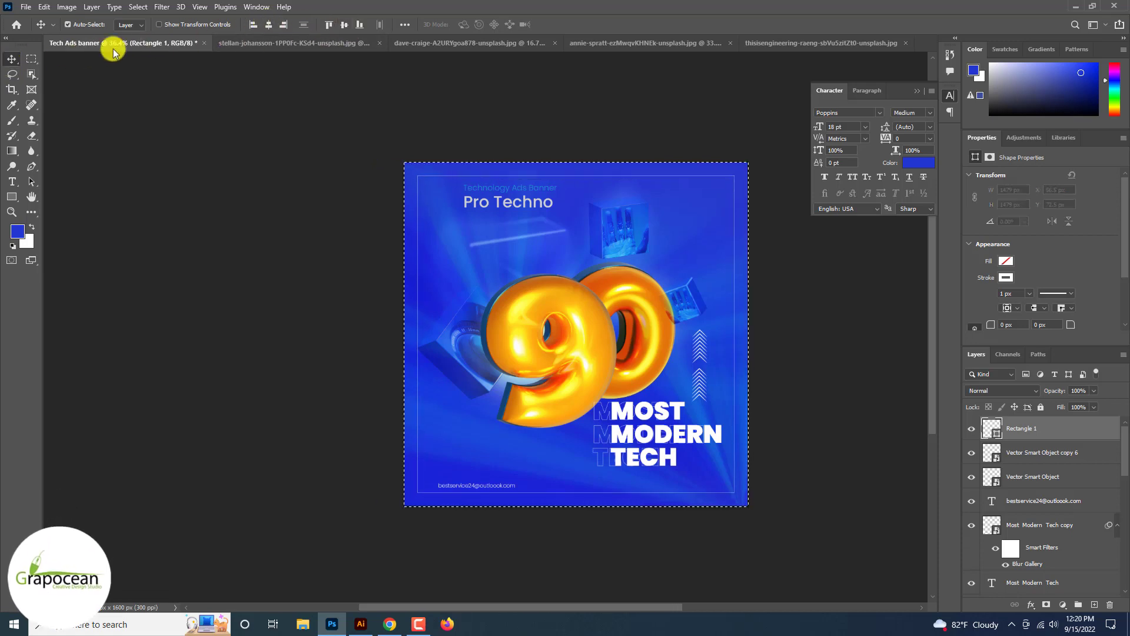
left_click(31, 58)
key("ctrl+d")
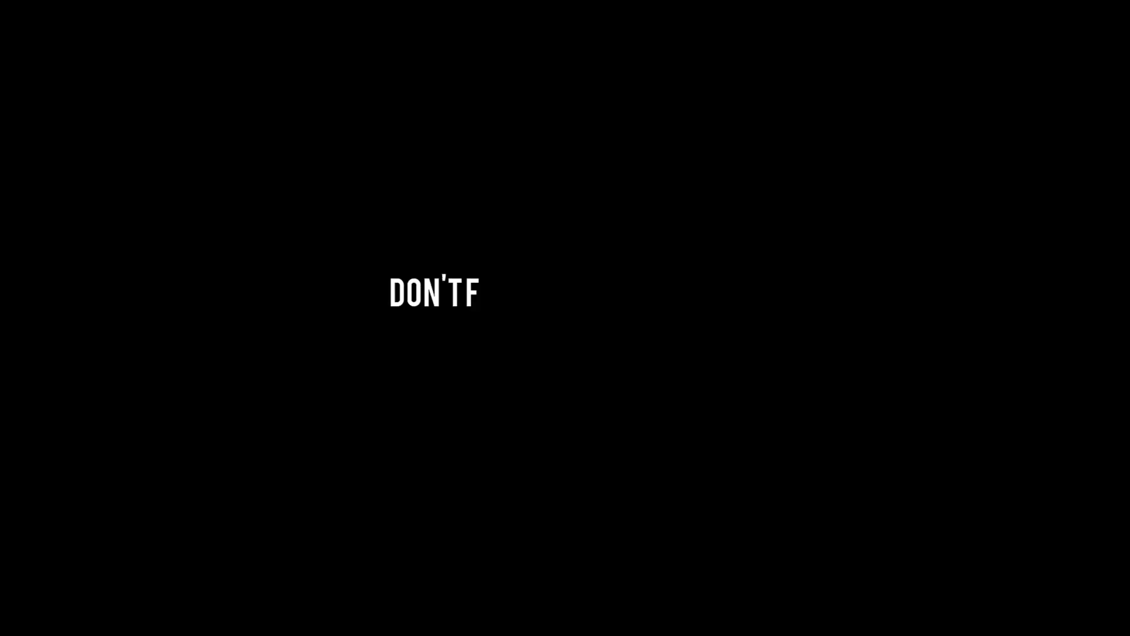